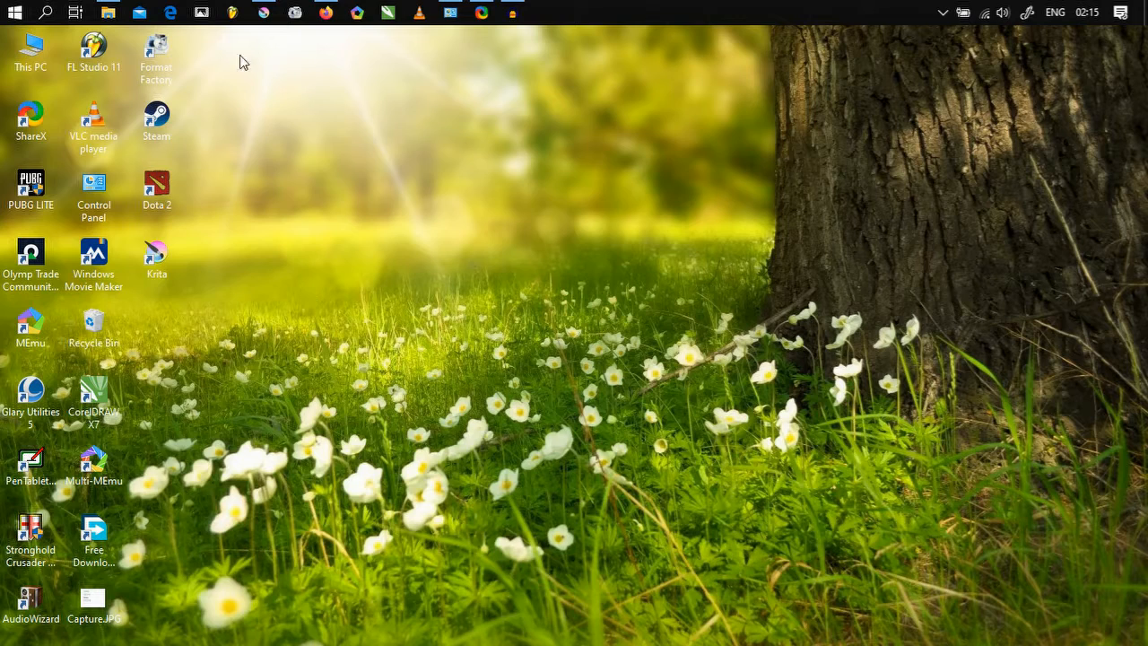
- Open c086f4575dc14b7c9244d21775045228.jpg from the Downloads folder in Krita
left_click(261, 14)
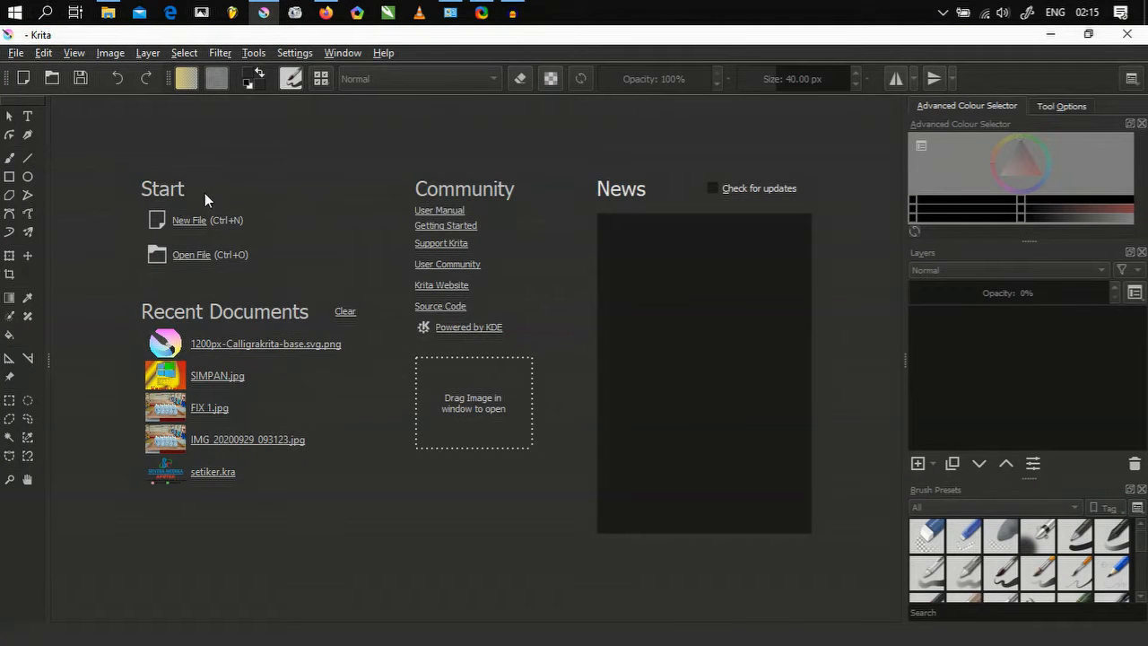
left_click(109, 12)
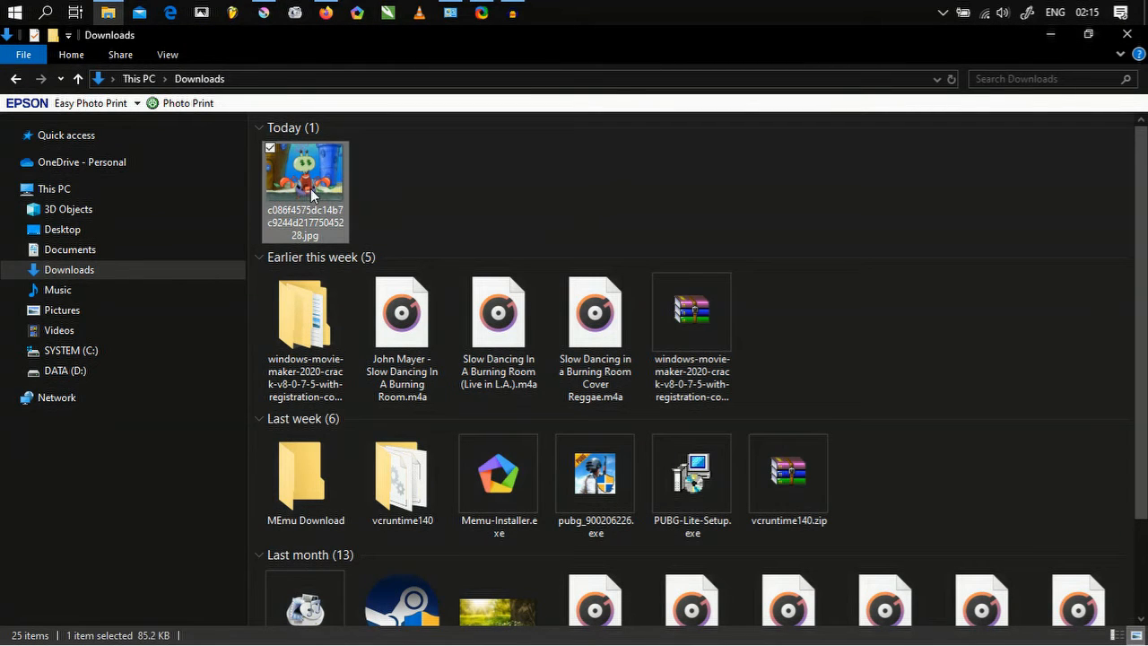
mouse_move(305, 179)
left_mouse_down()
mouse_move(279, 14)
mouse_move(267, 15)
mouse_move(321, 184)
mouse_move(301, 32)
mouse_move(318, 184)
left_mouse_up()
left_click(322, 15)
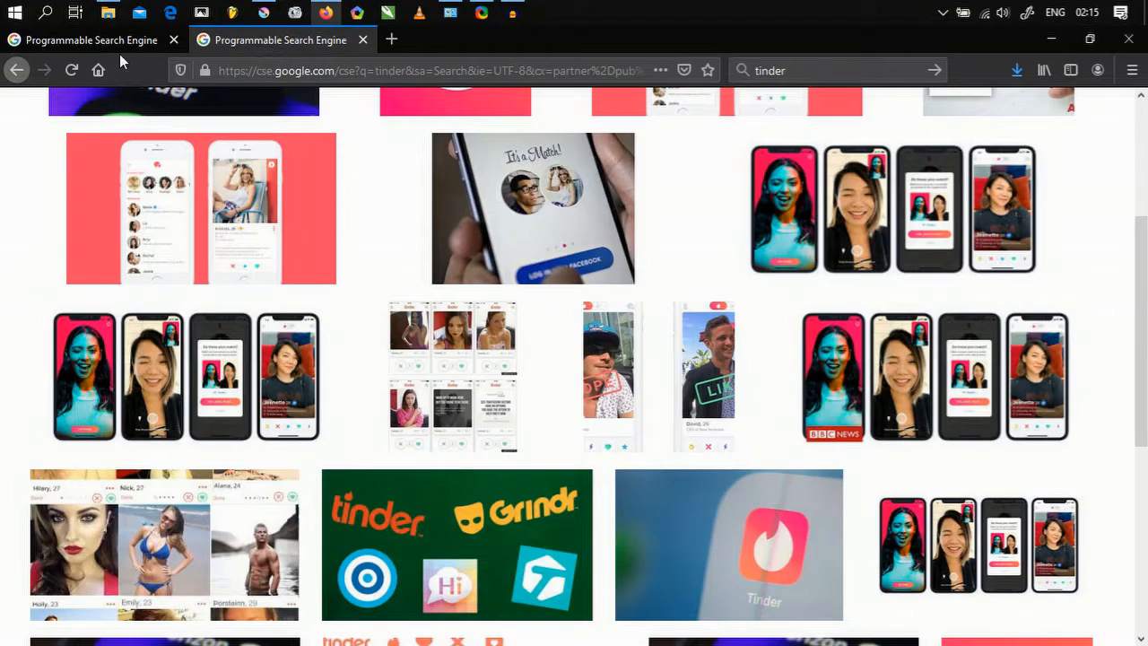
left_click(99, 40)
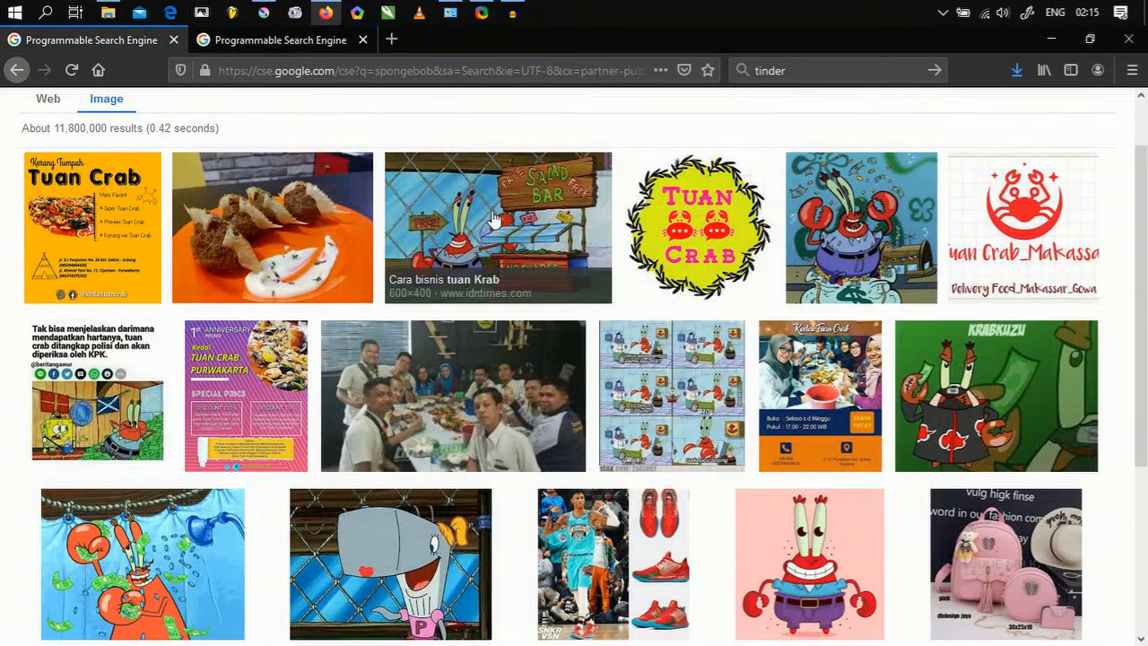
left_click(1047, 39)
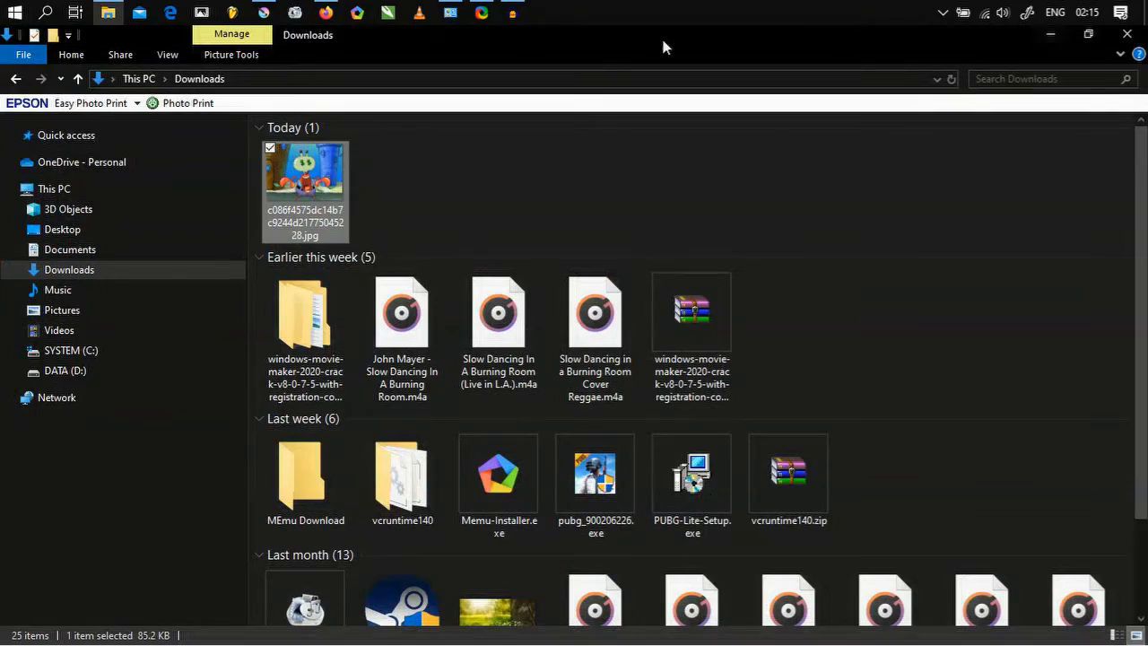
left_click_drag(309, 203, 345, 262)
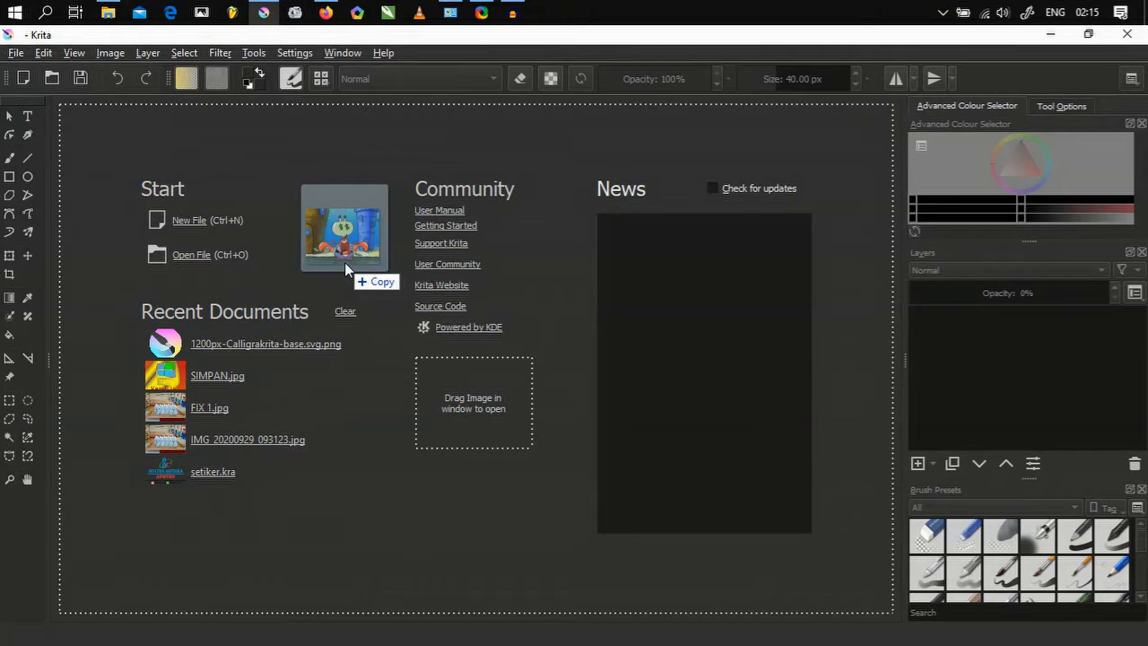
left_click_drag(345, 262, 345, 262)
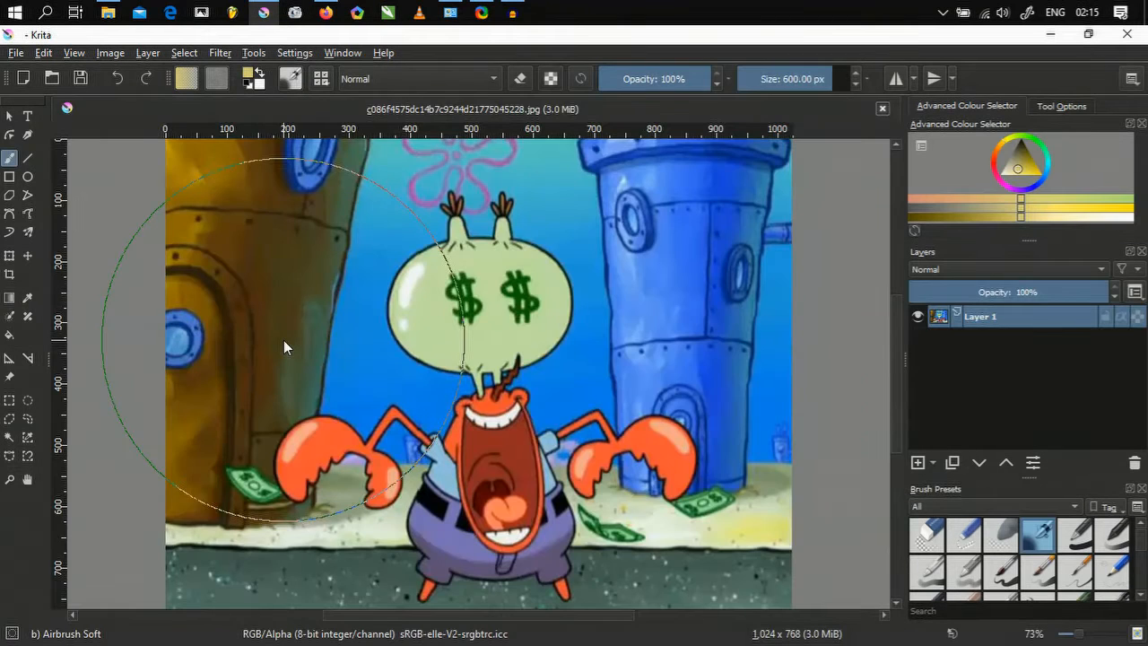
- Duplicate Layer 1 and hide the original layer, leaving only the copy visible and active
scroll(396, 379, "down", 2)
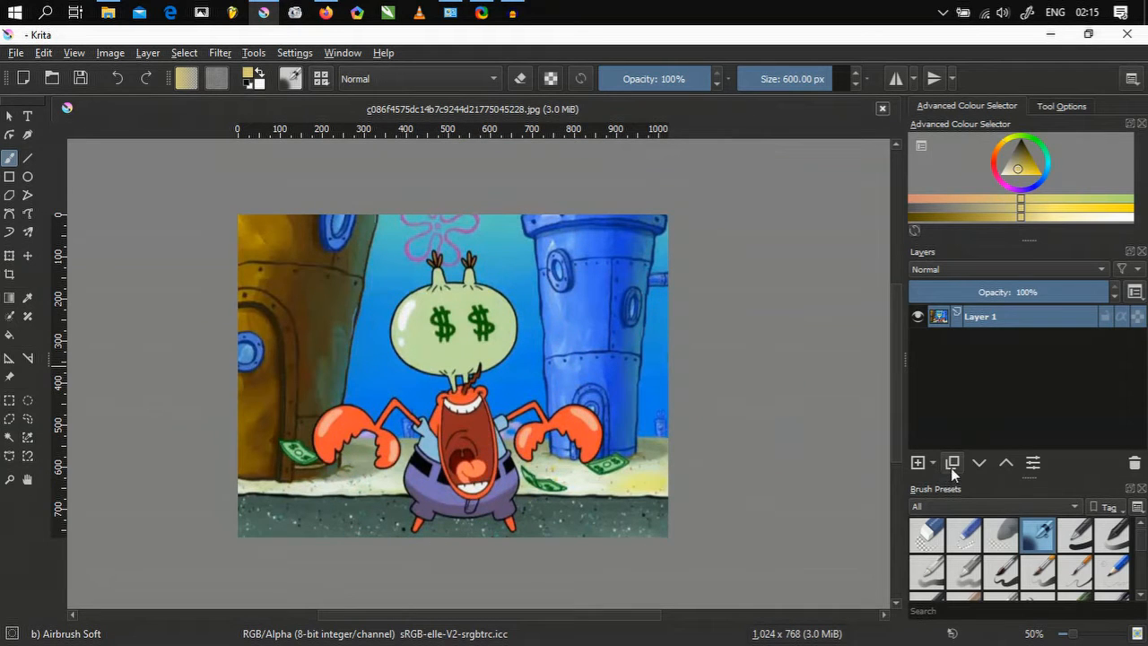
key("ctrl+j")
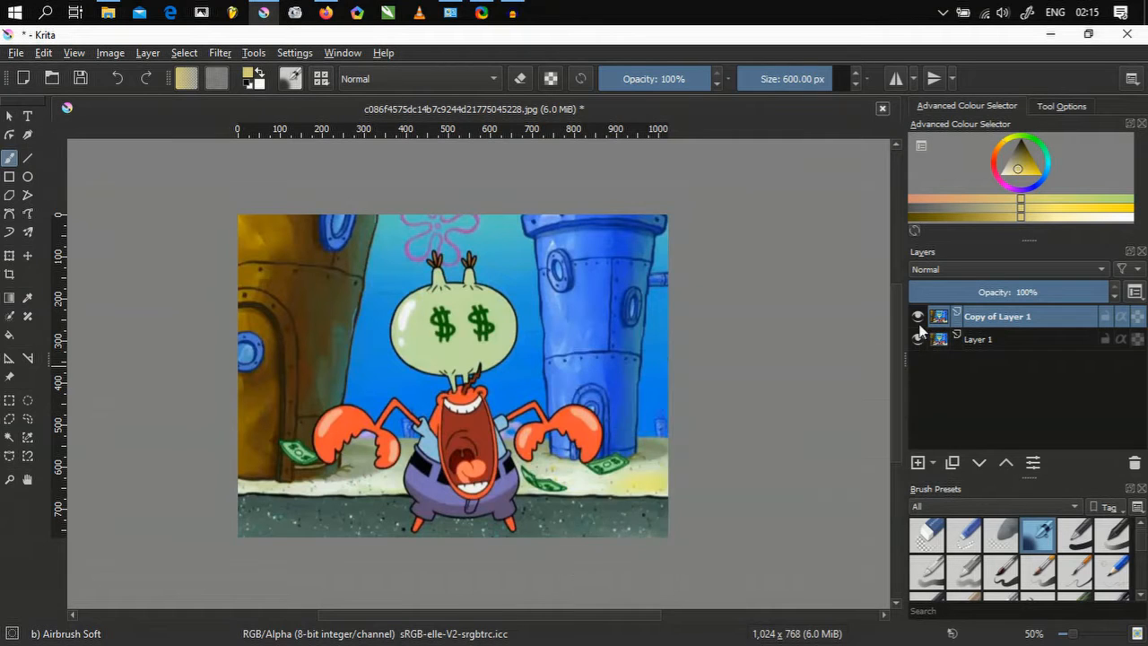
left_click(917, 317)
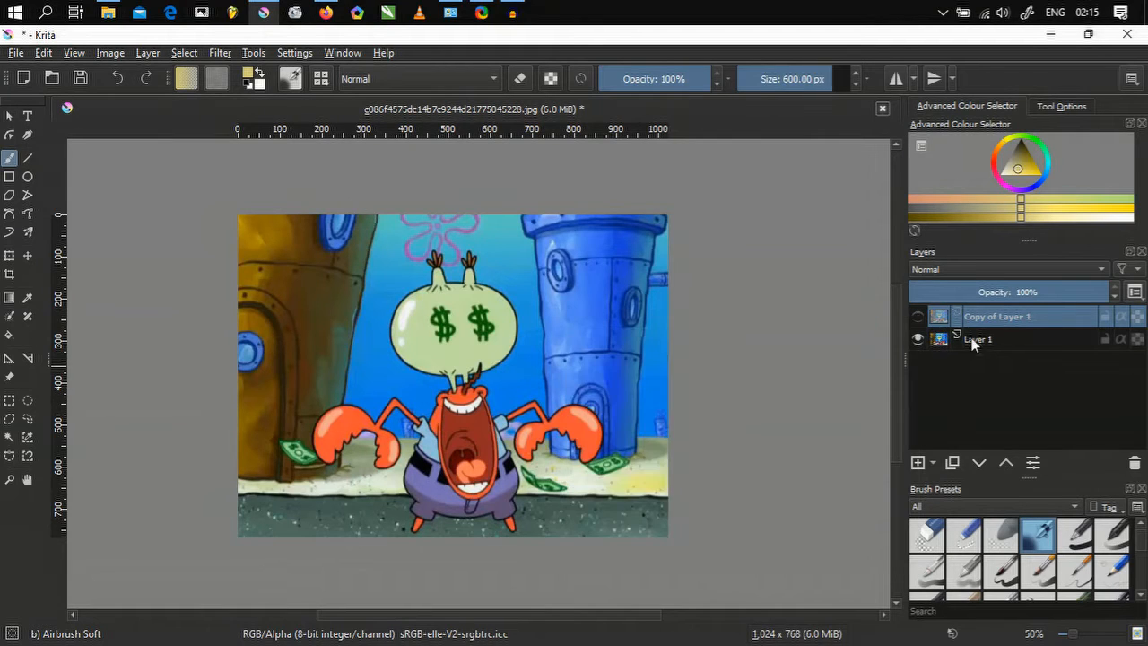
left_click(916, 316)
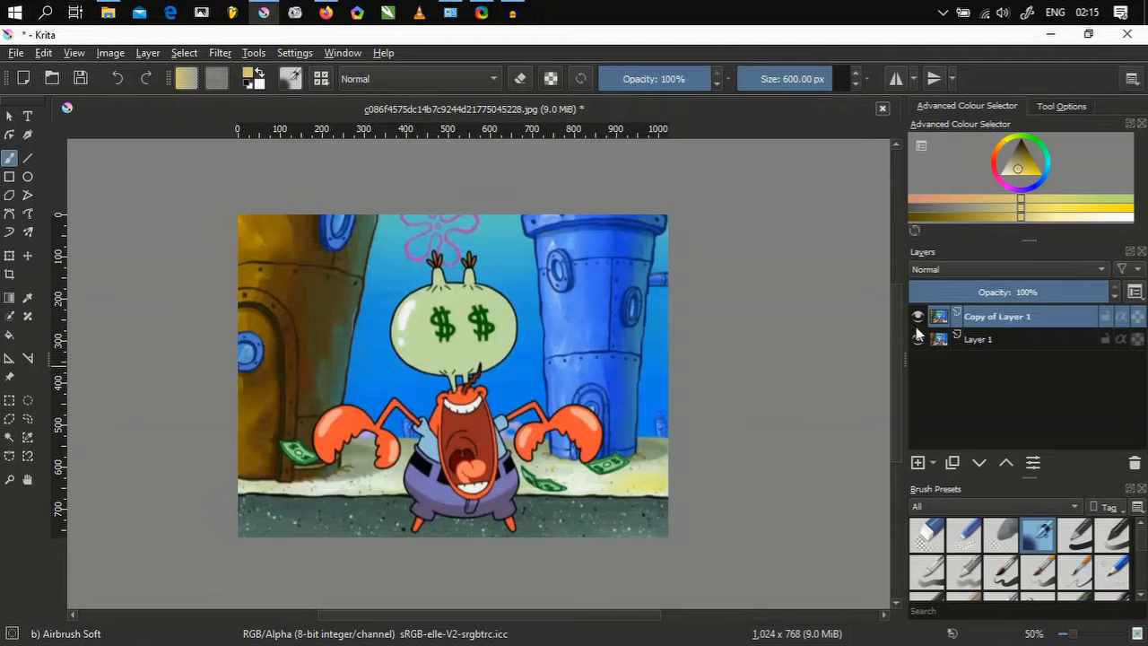
left_click(918, 339)
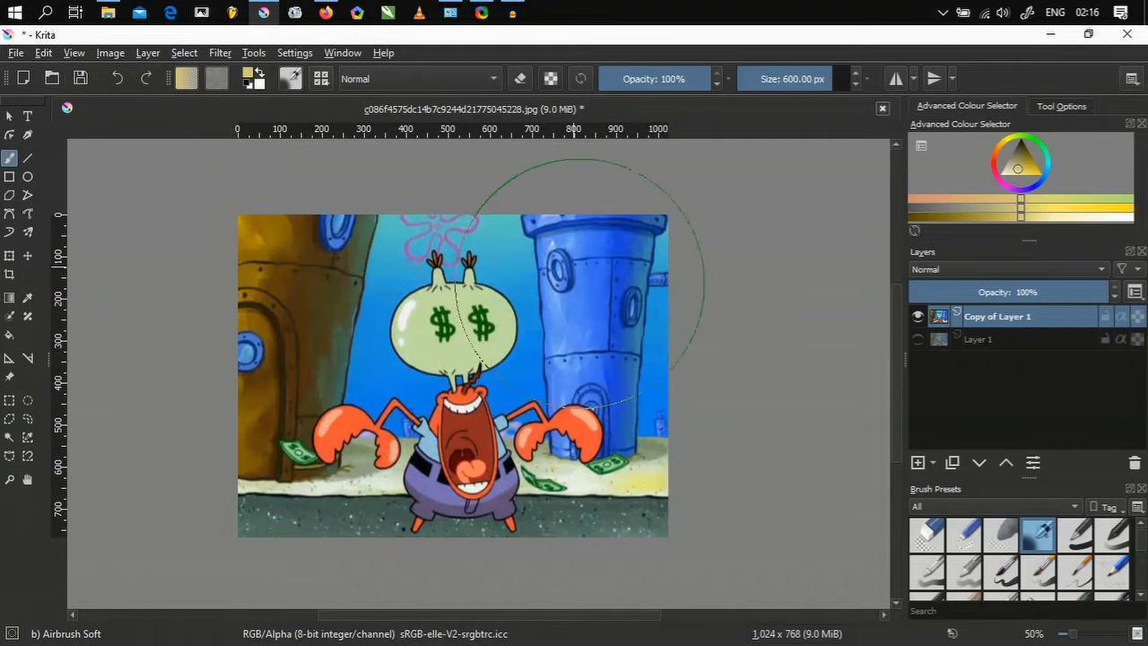
- Paint a short yellow stroke across the blue tower with a 31.50 px brush
left_click_drag(789, 81, 773, 78)
left_click_drag(610, 287, 653, 339)
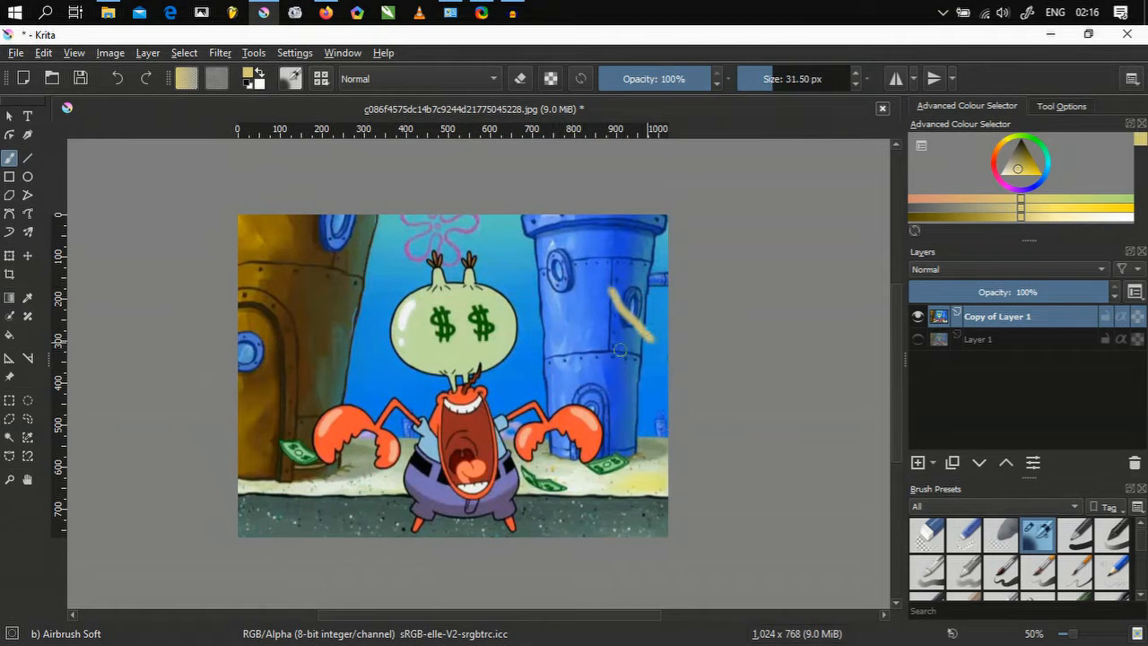
- Set up the Bezier Curve tool with a 0.01 px brush size, black foreground colour and eraser mode
left_click(9, 215)
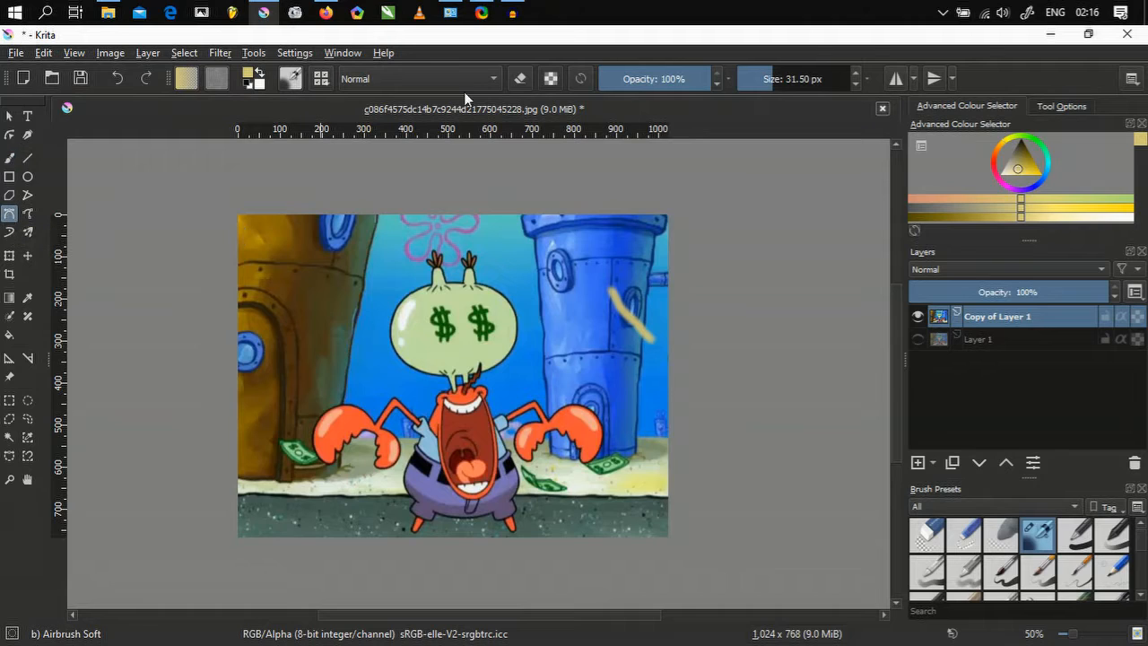
left_click_drag(779, 79, 721, 91)
left_click_drag(1025, 161, 1020, 126)
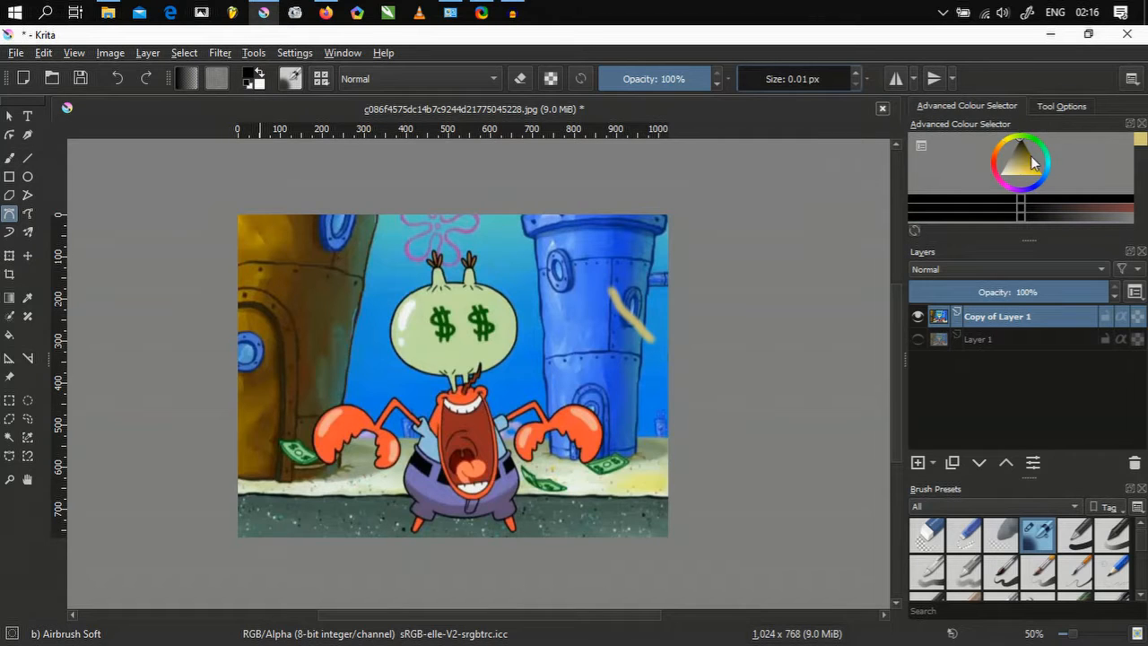
left_click(1051, 107)
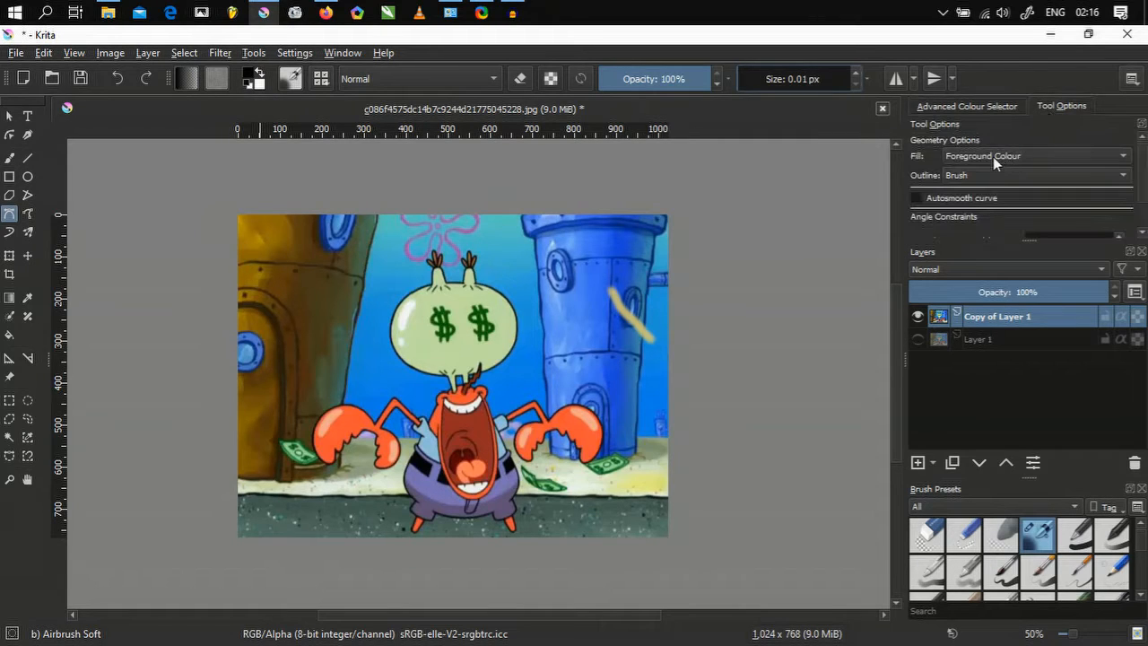
left_click(519, 79)
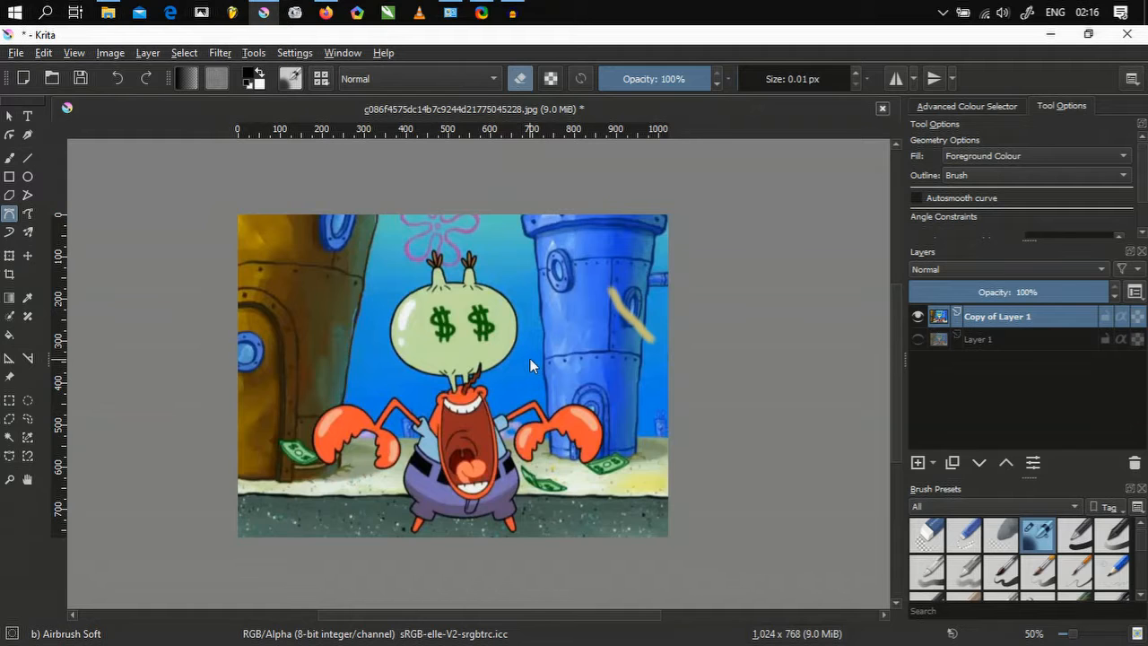
- Erase the picture's upper-right corner on the copied layer with a closed four-point path across the blue tower
scroll(530, 357, "up", 1)
scroll(530, 357, "up", 2)
scroll(546, 284, "up", 1)
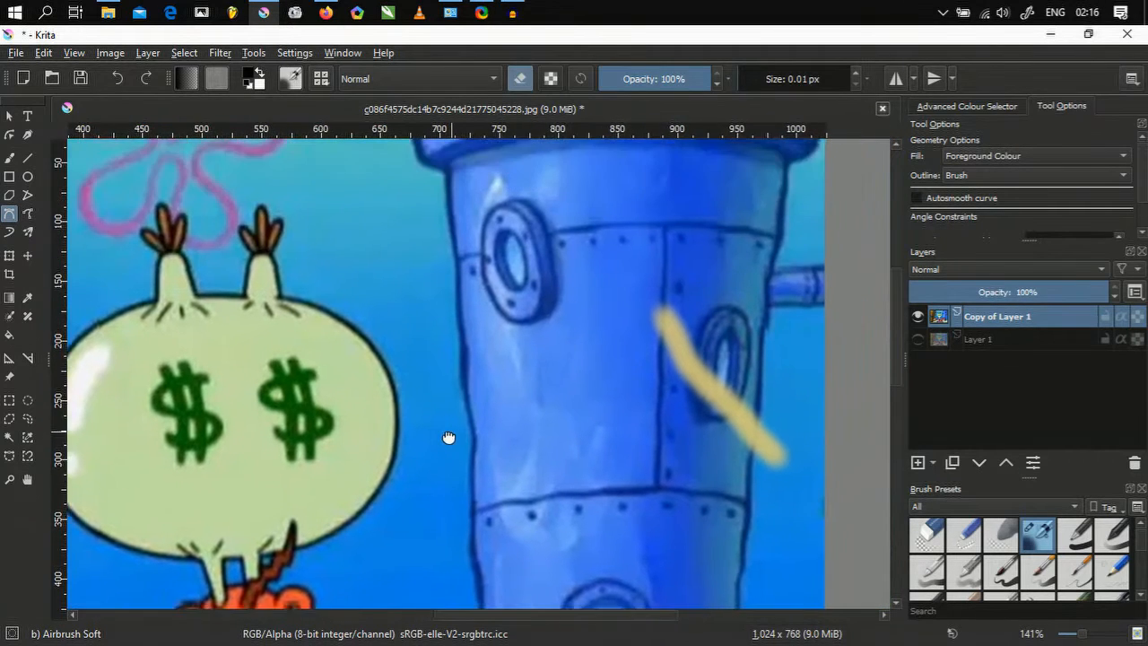
left_click_drag(449, 439, 445, 511)
scroll(446, 509, "down", 1)
scroll(424, 418, "up", 1)
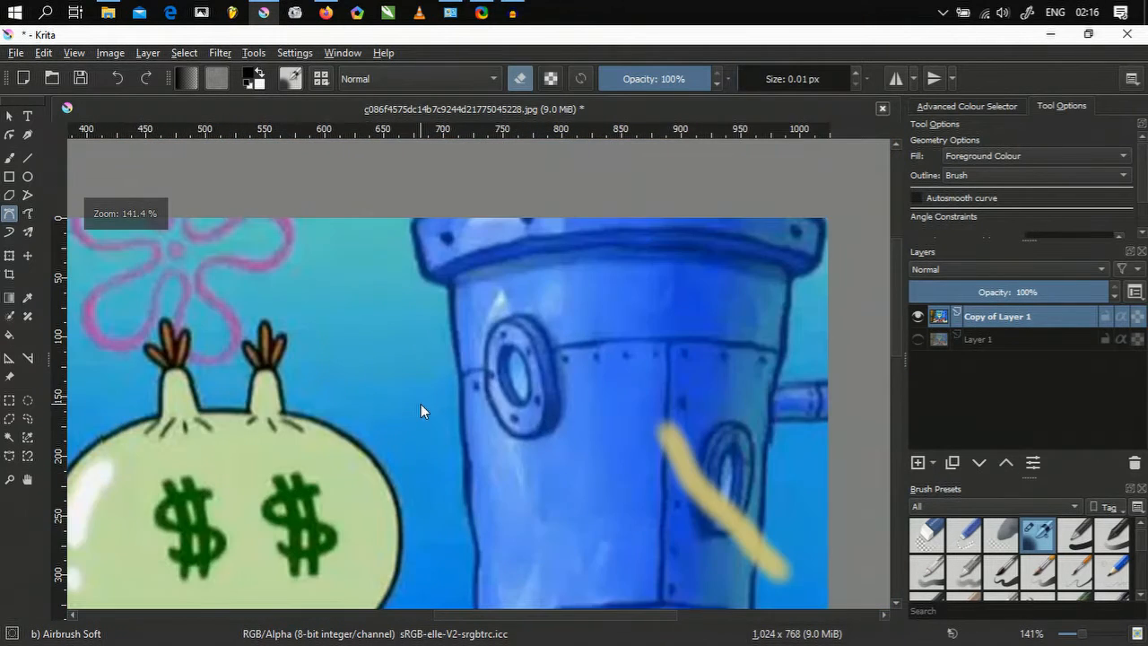
scroll(421, 404, "down", 1)
left_click_drag(426, 416, 415, 315)
left_click(337, 163)
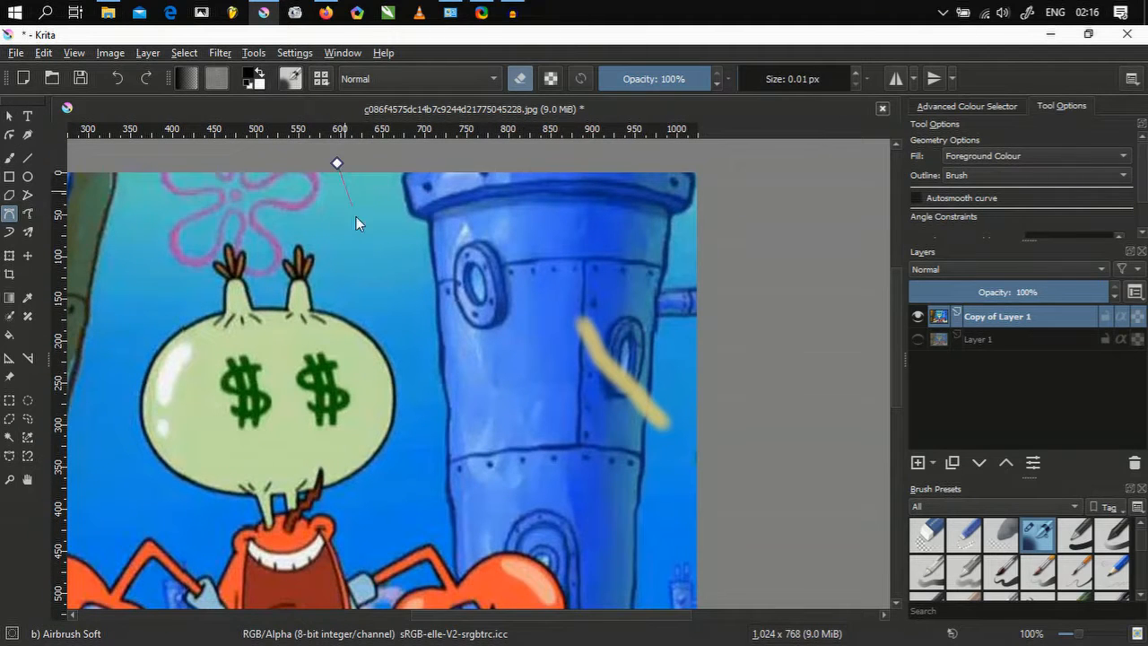
left_click(511, 513)
left_click(742, 536)
key("minus")
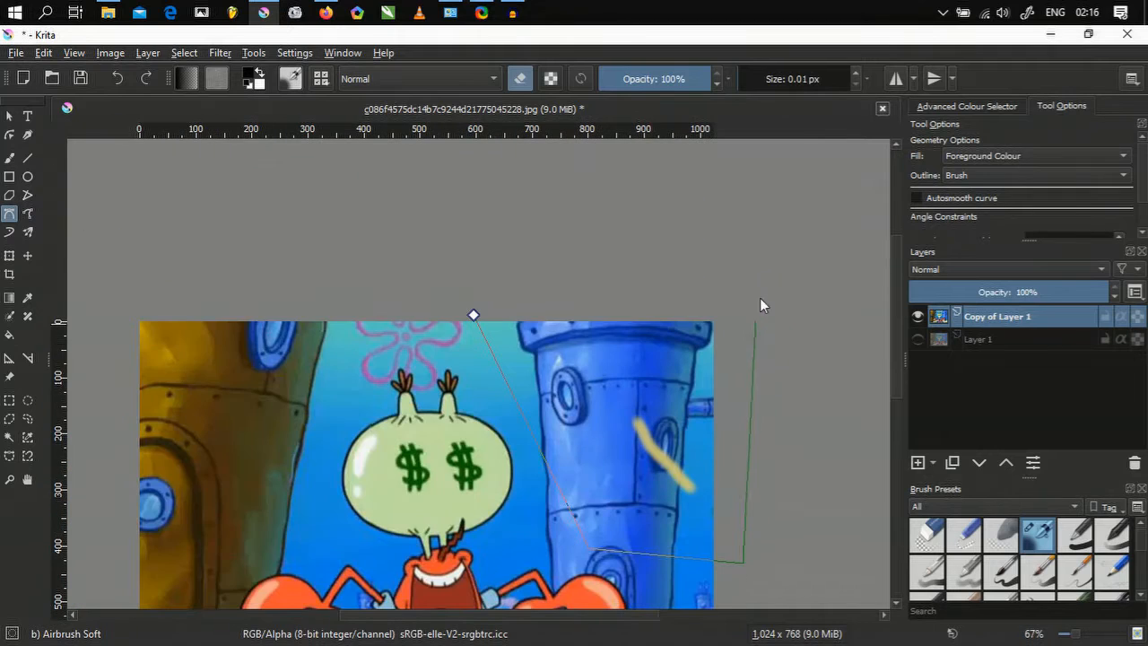
left_click(762, 280)
left_click(472, 318)
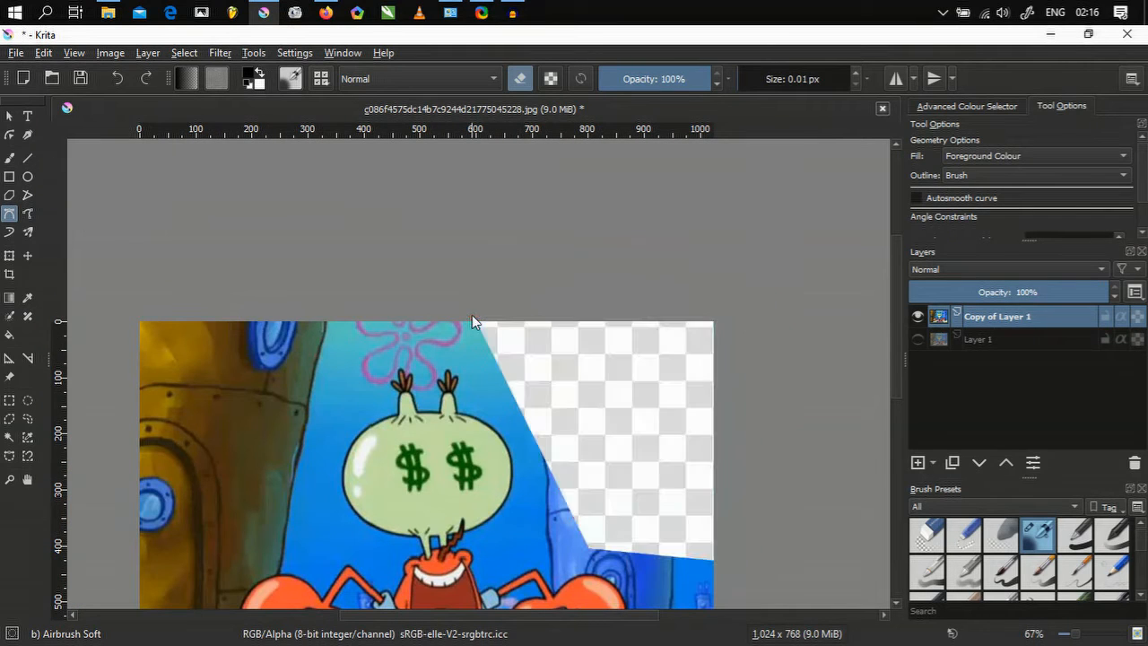
- Erase the picture's upper-left corner with a closed path cutting across the brown building and the sky above the character
left_click_drag(404, 392, 600, 331)
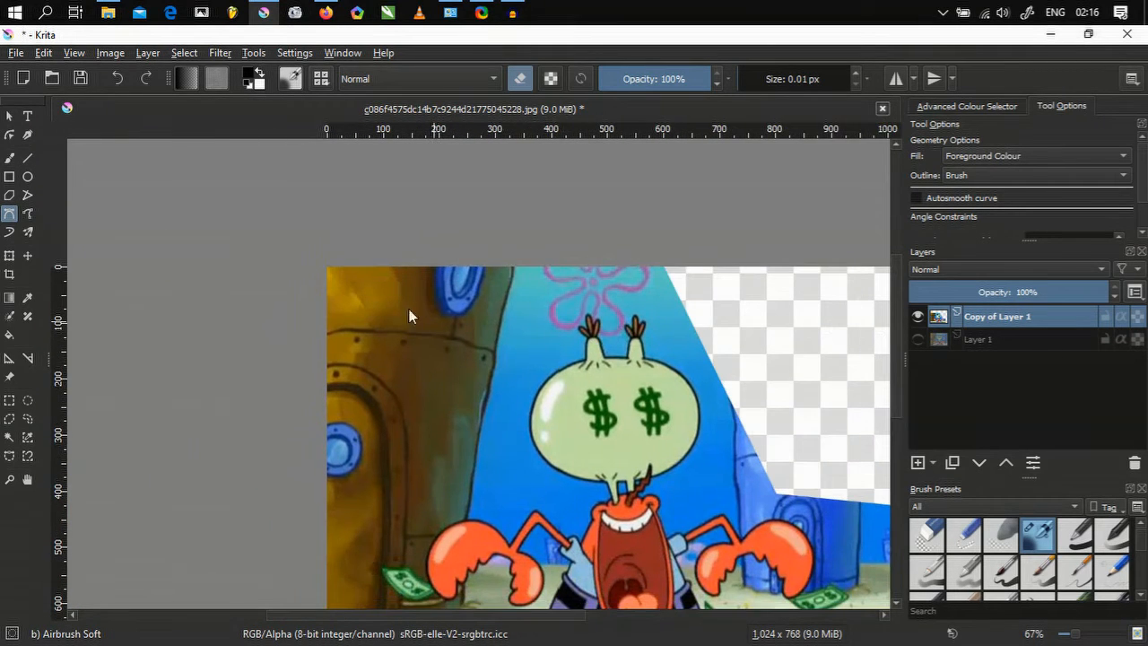
left_click(263, 240)
left_click(329, 507)
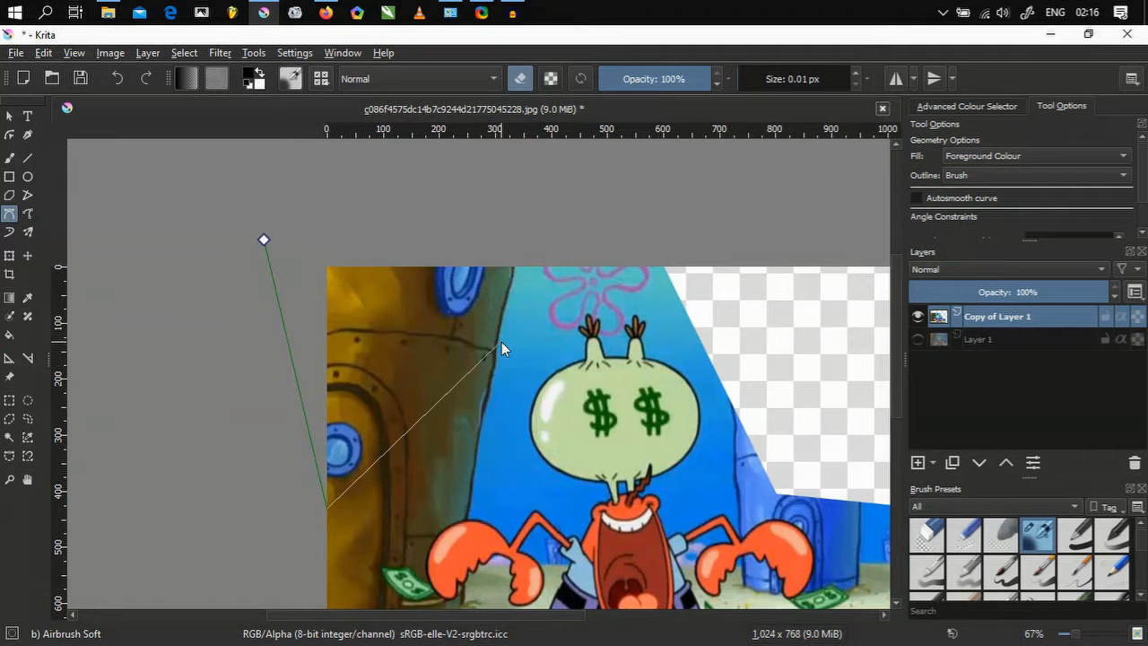
left_click(697, 231)
left_click(264, 238)
- Erase the picture's lower-left corner with a closed path that curves along the lower edge of the left banknote
scroll(264, 238, "down", 3)
scroll(331, 292, "up", 2)
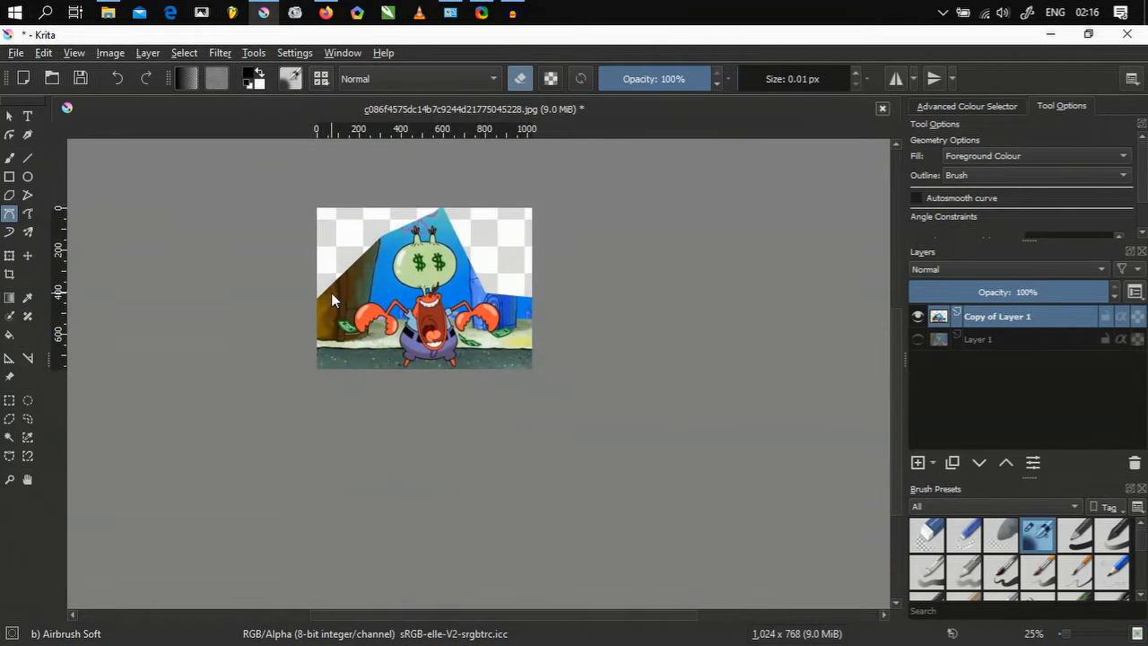
scroll(297, 325, "up", 3)
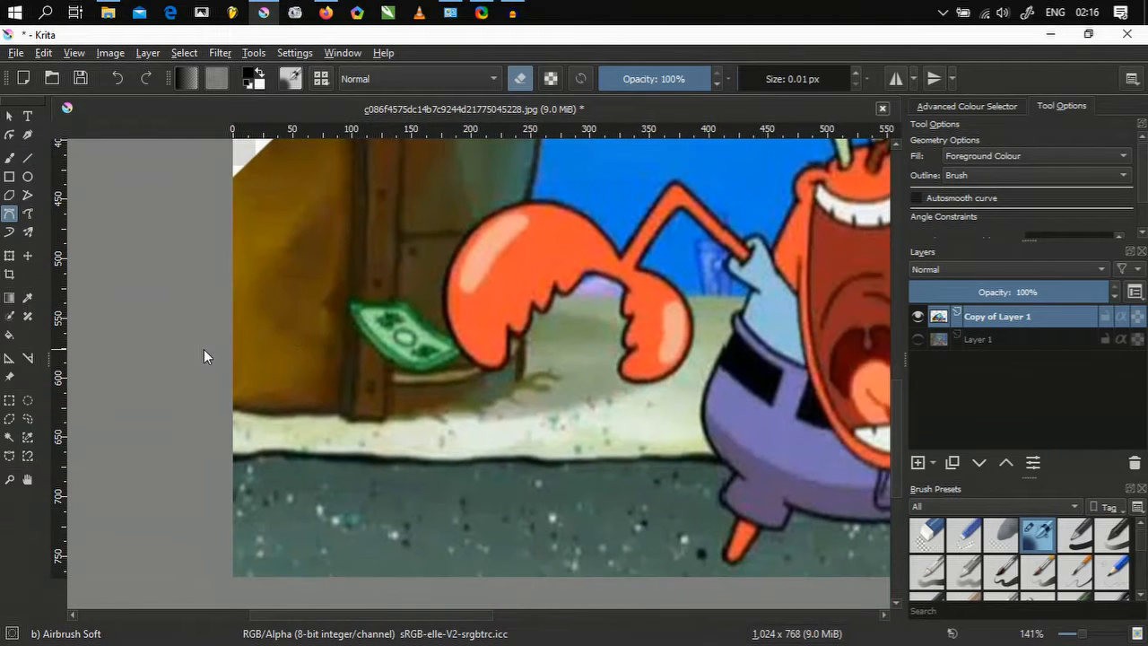
left_click(203, 350)
scroll(333, 316, "up", 2)
left_click(365, 285)
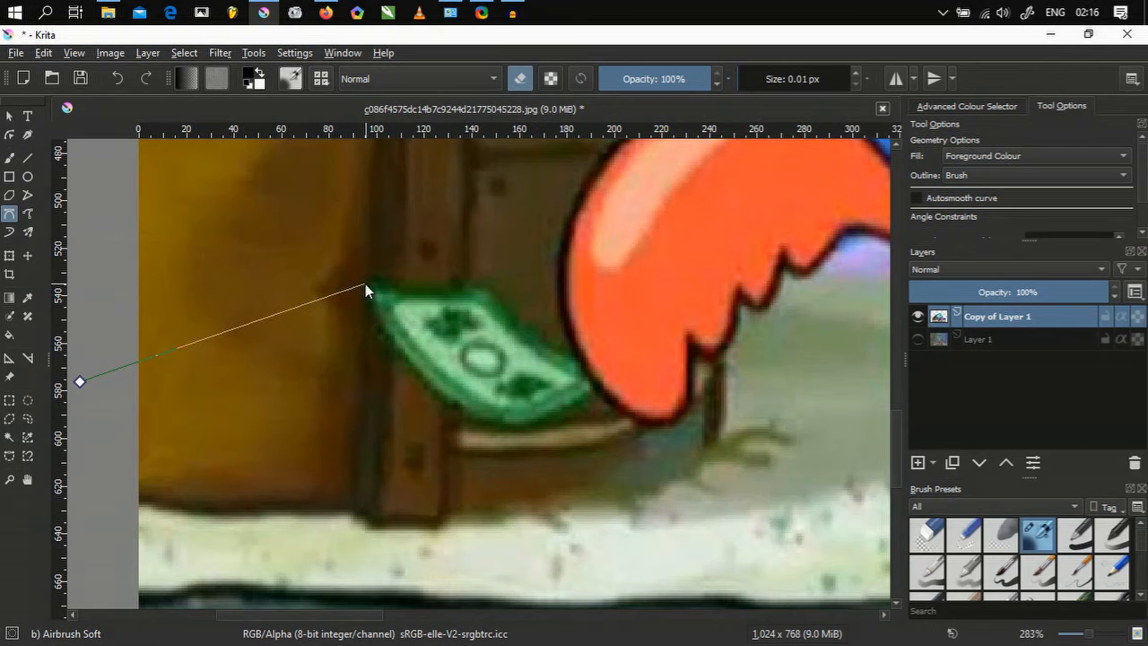
left_click_drag(464, 421, 565, 473)
scroll(564, 472, "down", 1)
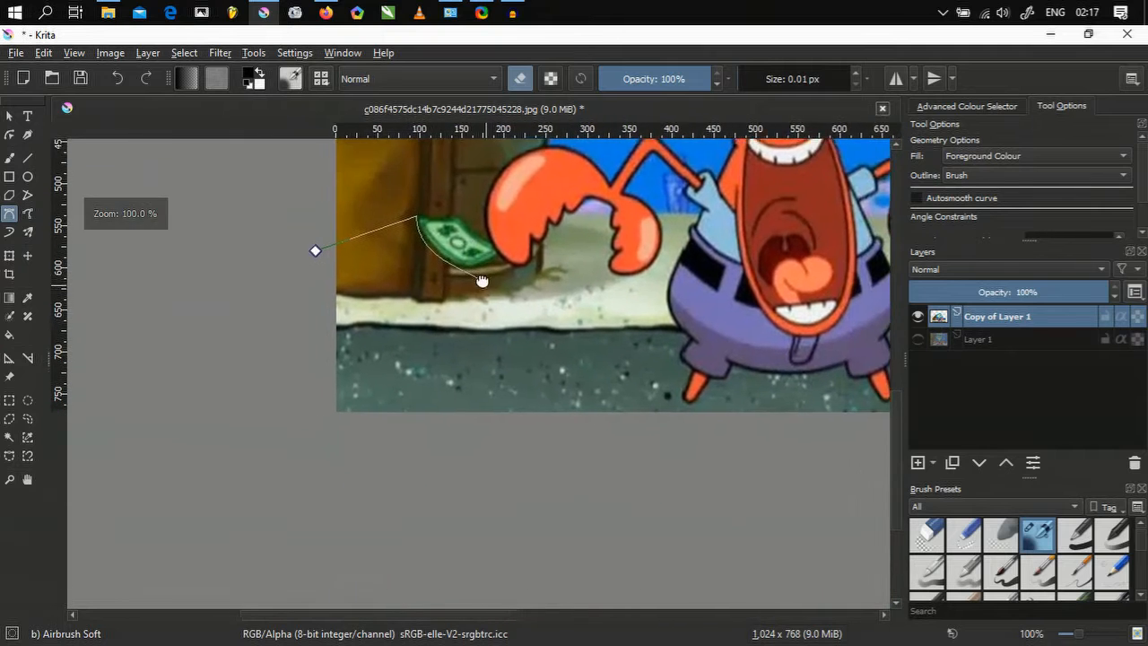
left_click(491, 457)
left_click(240, 470)
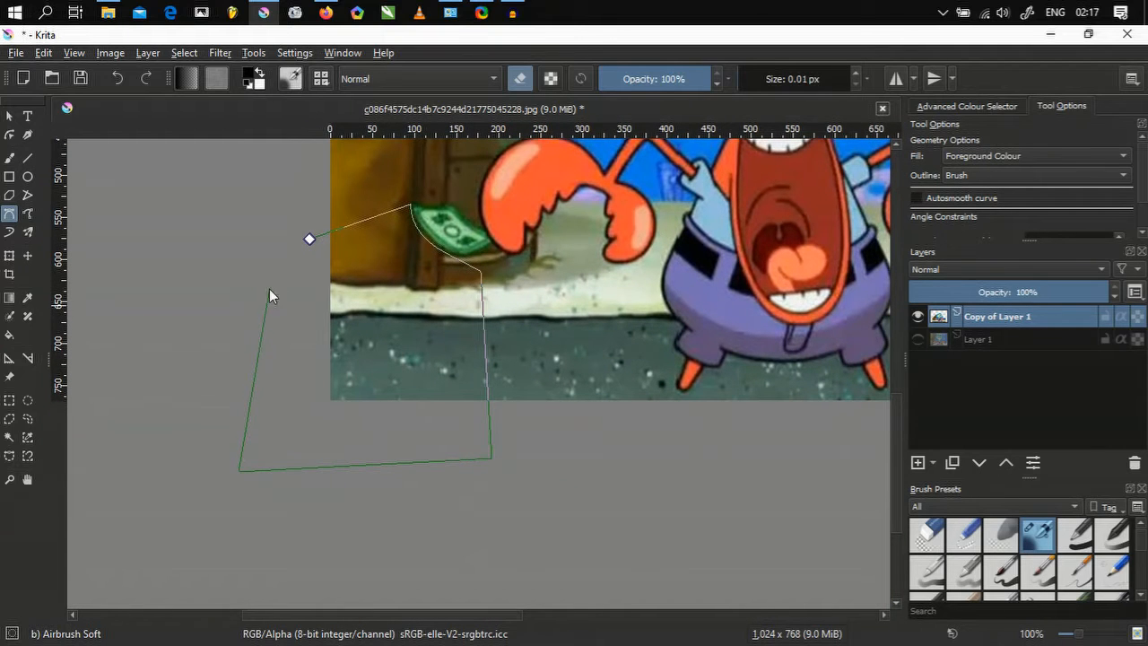
left_click(309, 239)
- Start a new erasing path outside the picture's left edge and curve it along the left banknote's upper edge to the claw
scroll(311, 284, "down", 5)
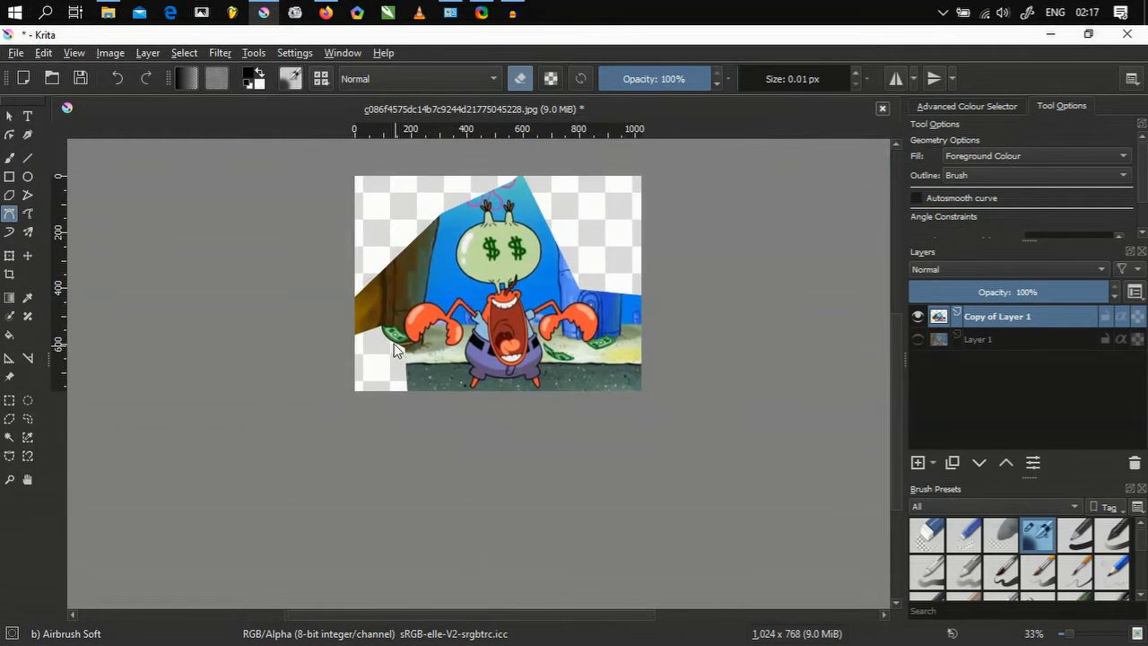
scroll(375, 298, "up", 3)
left_click(239, 376)
scroll(325, 329, "up", 3)
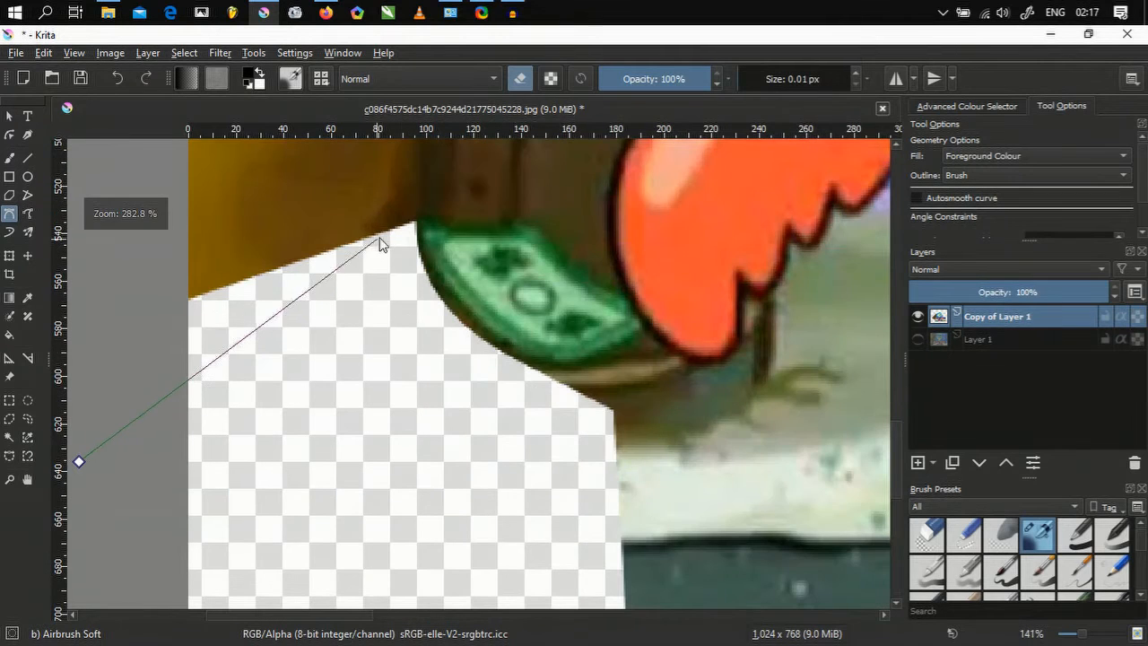
scroll(424, 225, "up", 4)
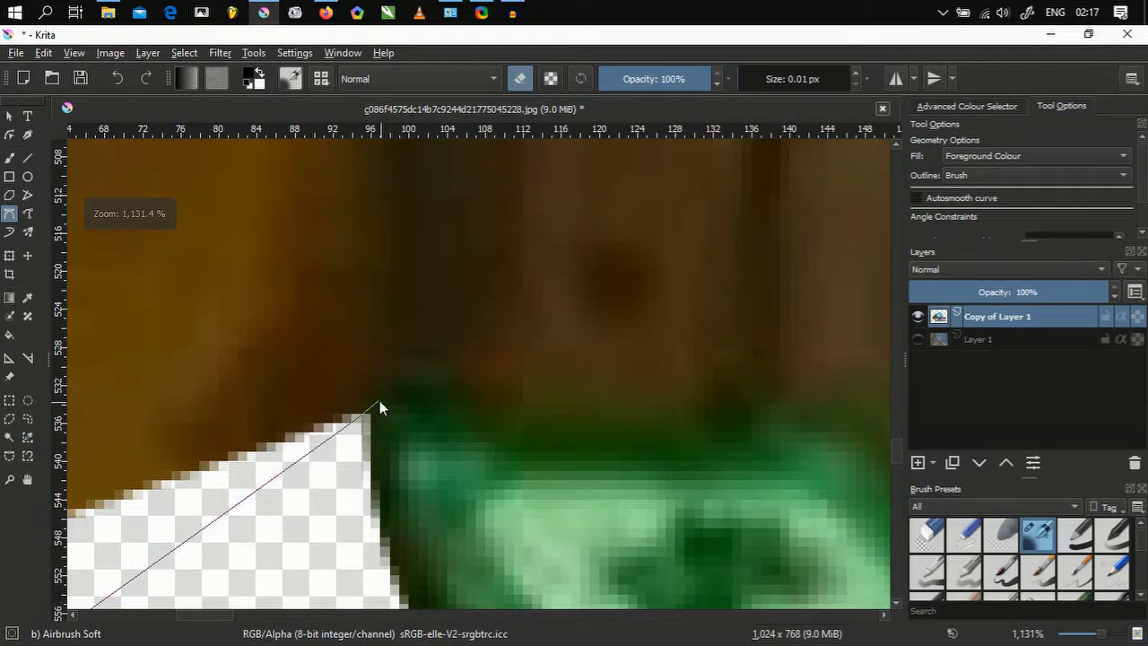
left_click(380, 400)
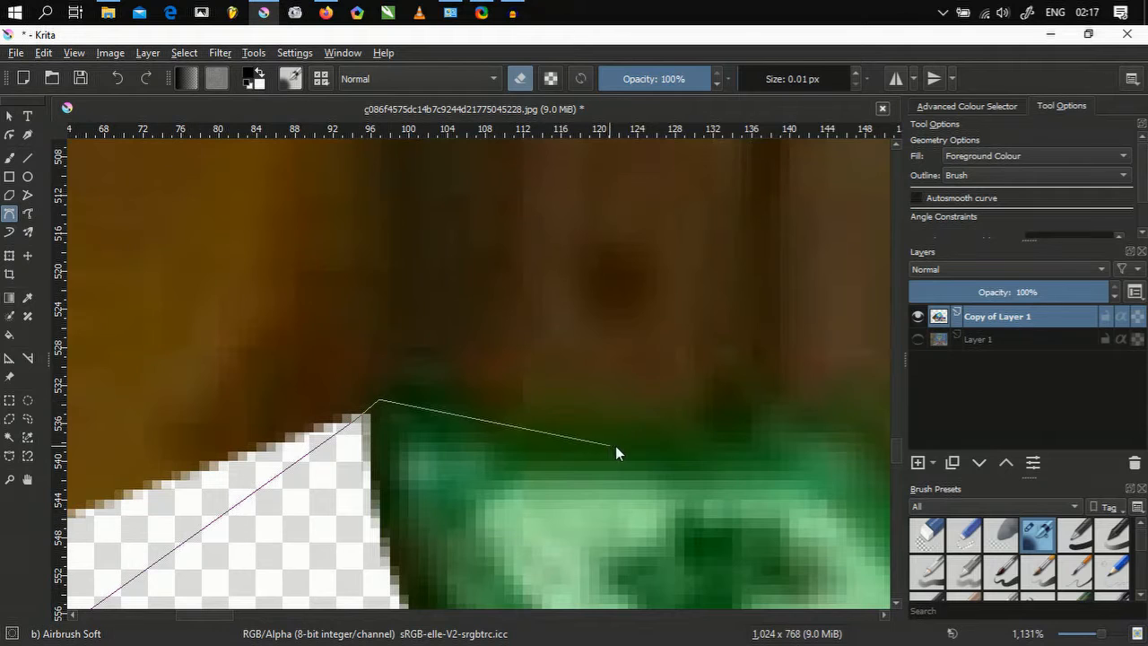
left_click_drag(631, 442, 692, 446)
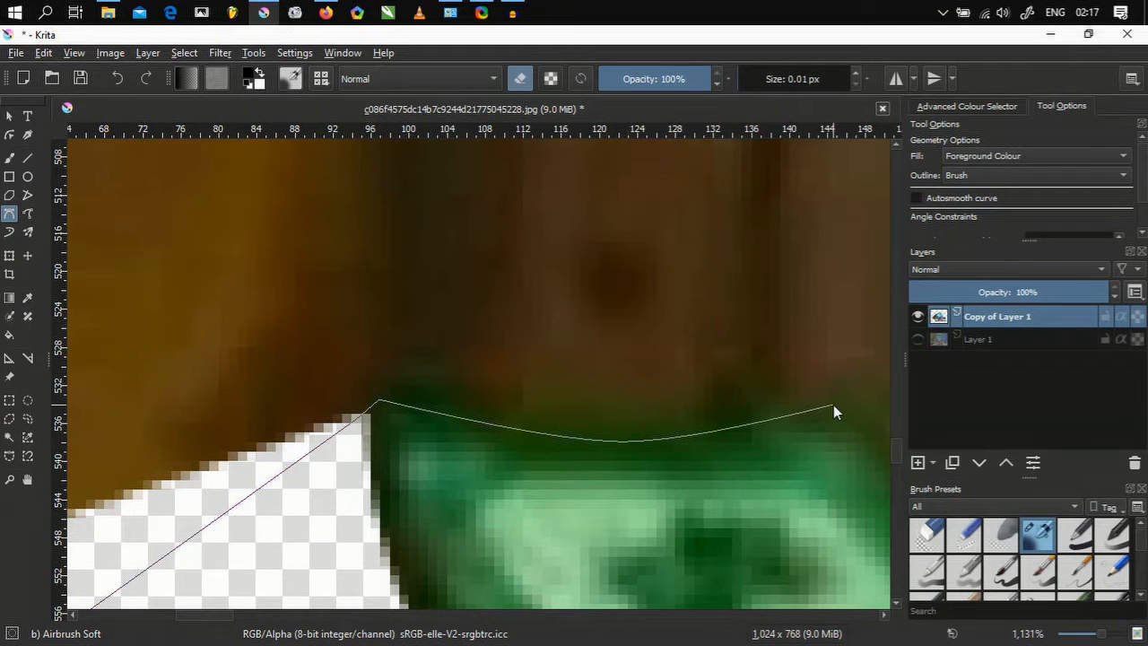
scroll(833, 405, "down", 4)
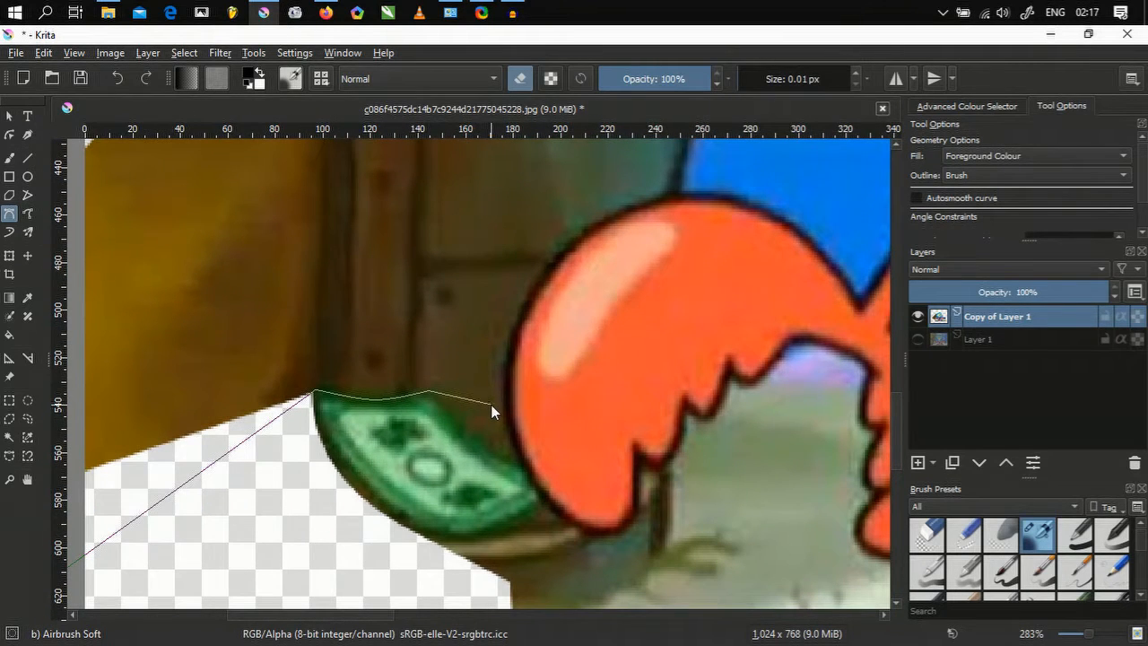
scroll(454, 406, "up", 2)
left_click_drag(454, 406, 325, 397)
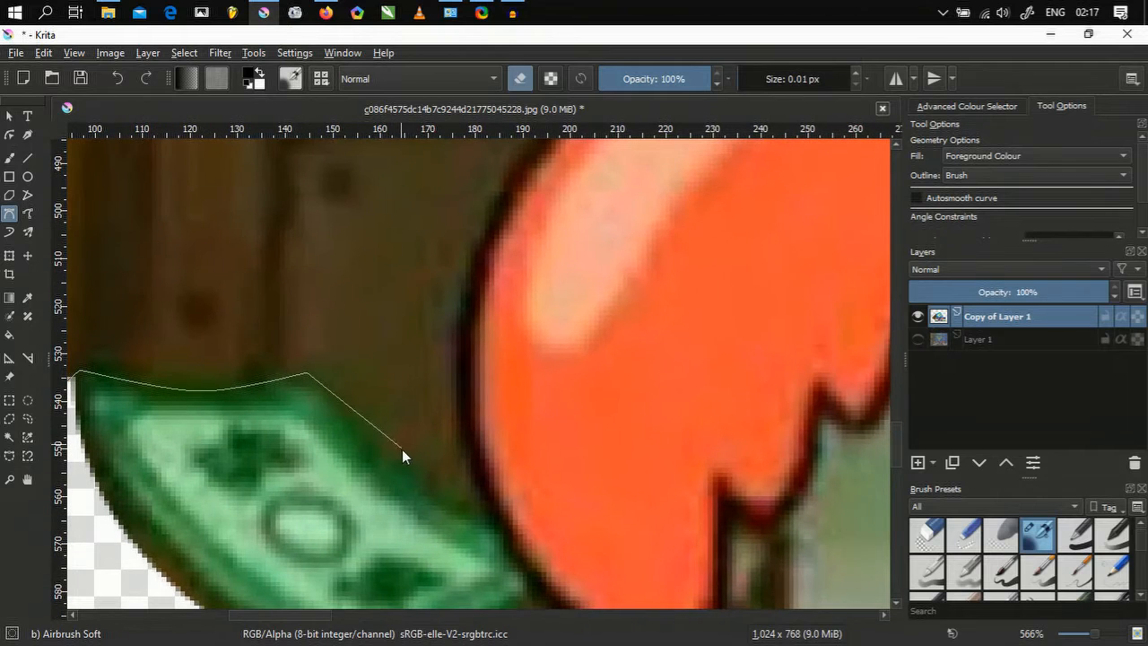
left_click(318, 372)
left_click_drag(439, 493, 497, 525)
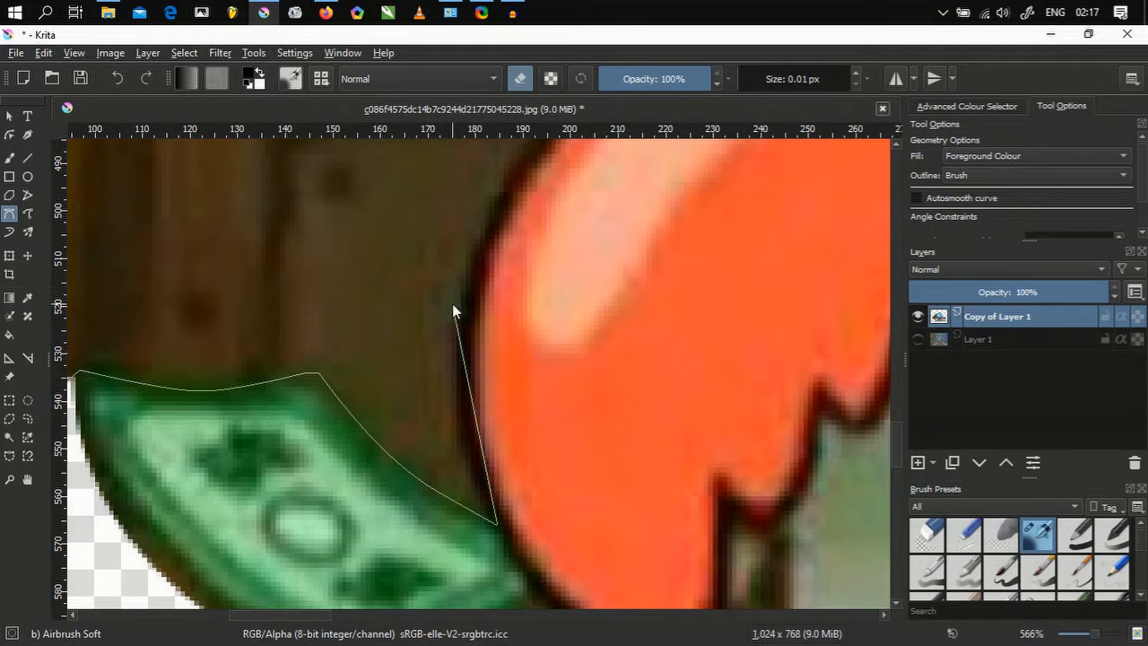
- Continue the path around the left claw's outer edge and close it outside the picture, erasing the brown wall above the banknote
left_click_drag(452, 305, 402, 387)
scroll(474, 222, "down", 2)
left_click_drag(487, 287, 545, 266)
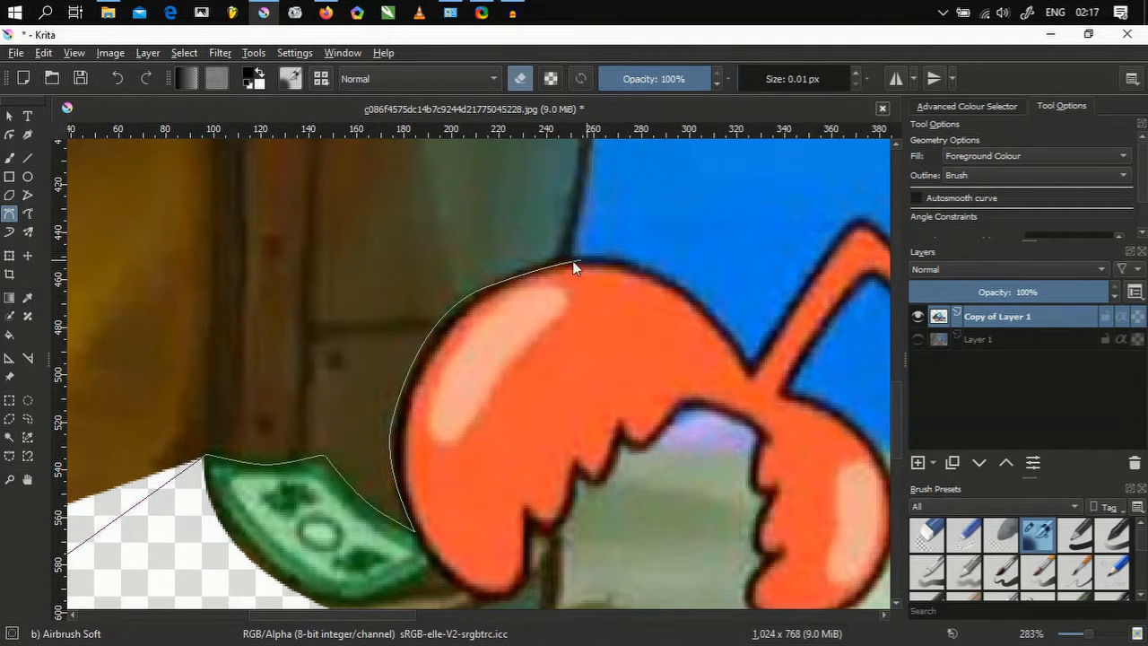
left_click(221, 274)
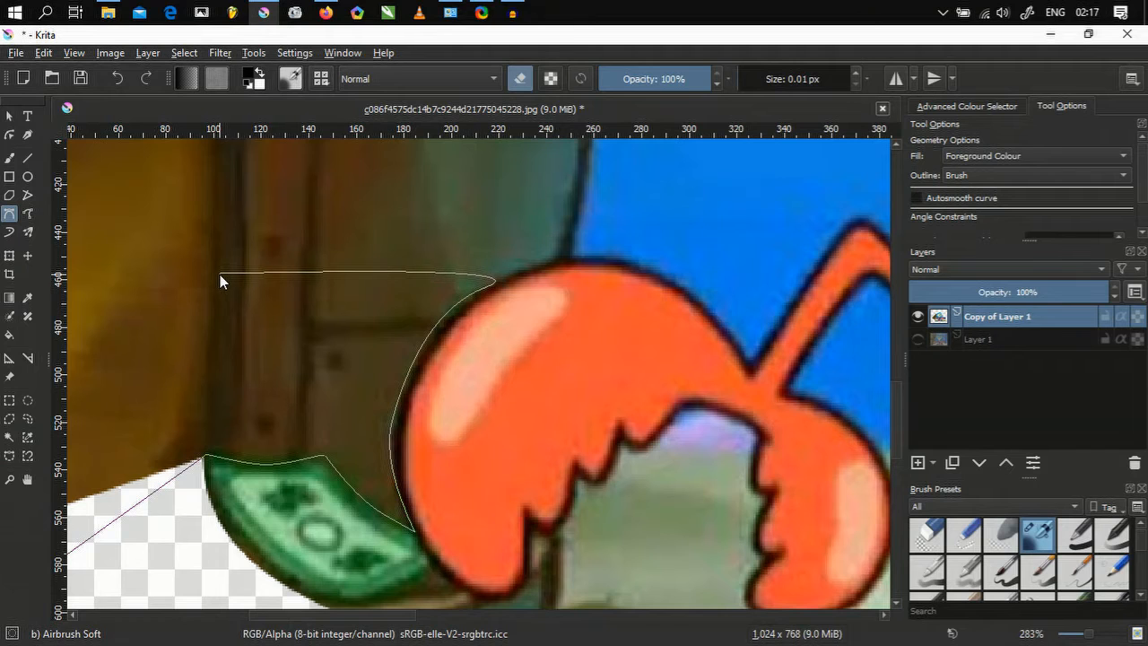
scroll(220, 274, "down", 5)
left_click_drag(220, 275, 496, 312)
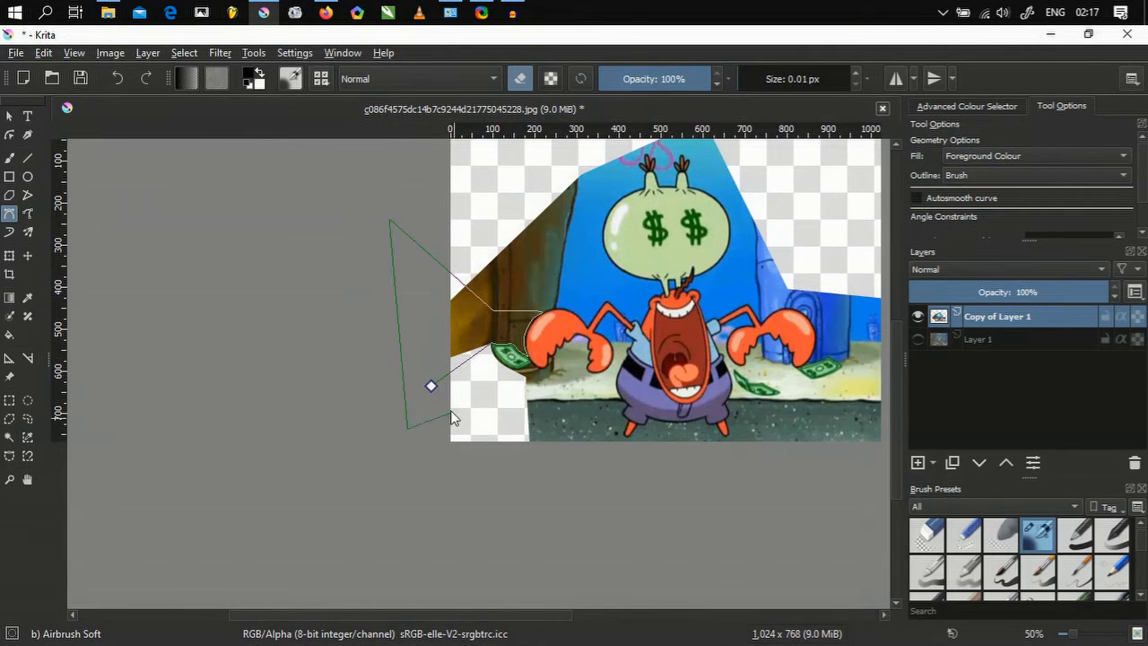
left_click(431, 387)
- Erase the remaining brown building and adjoining sky with a closed path that follows the left forearm and the top of the left claw
scroll(478, 324, "up", 1)
scroll(478, 325, "up", 3)
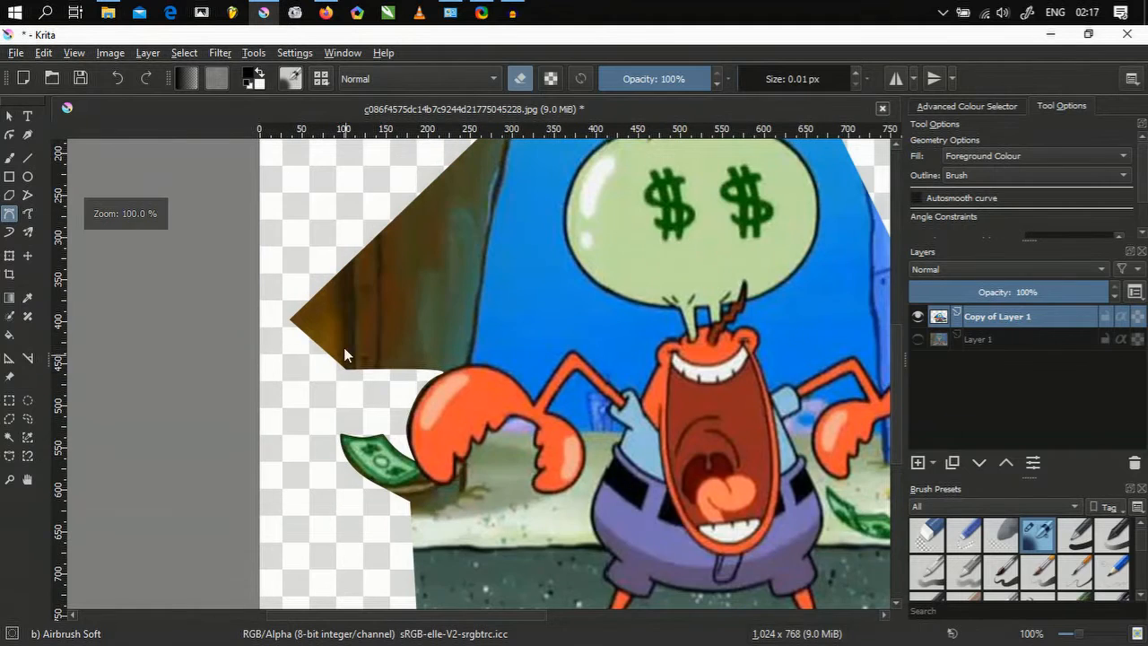
left_click_drag(341, 332, 284, 413)
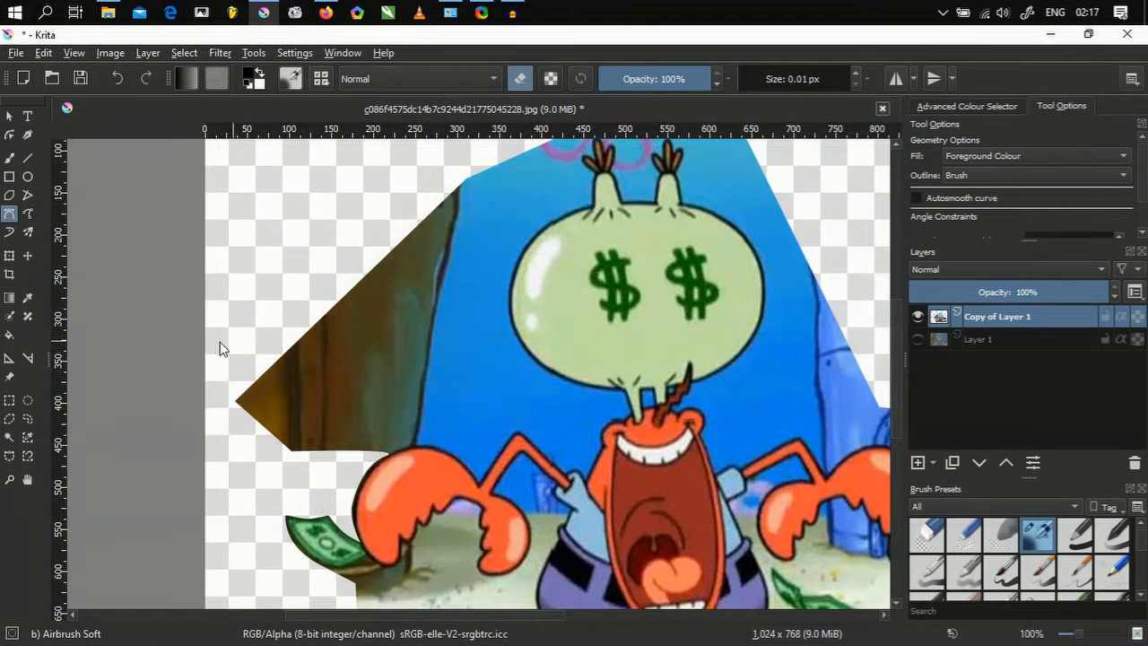
left_click(186, 389)
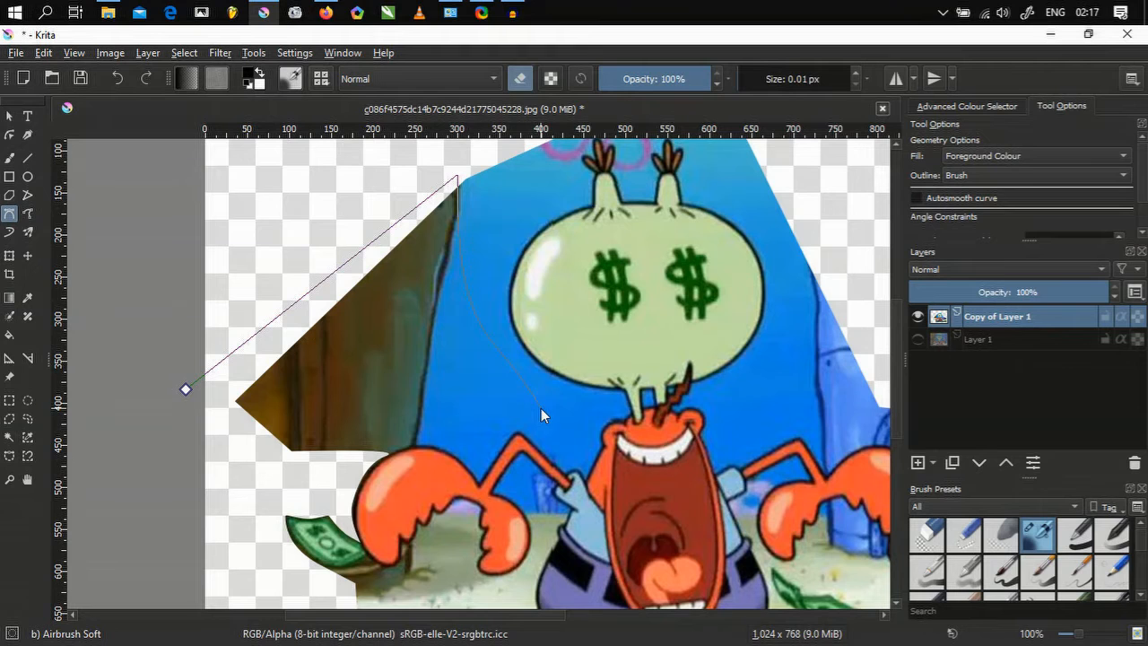
scroll(500, 417, "up", 3)
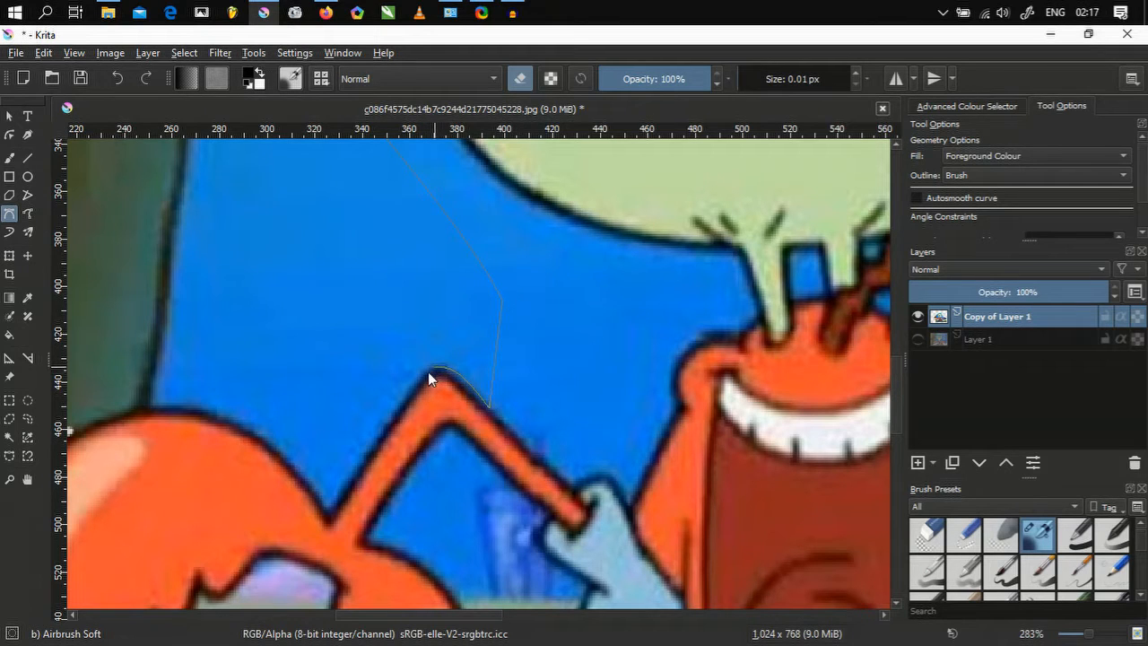
left_click_drag(423, 376, 424, 376)
left_click(327, 509)
left_click_drag(263, 435, 399, 367)
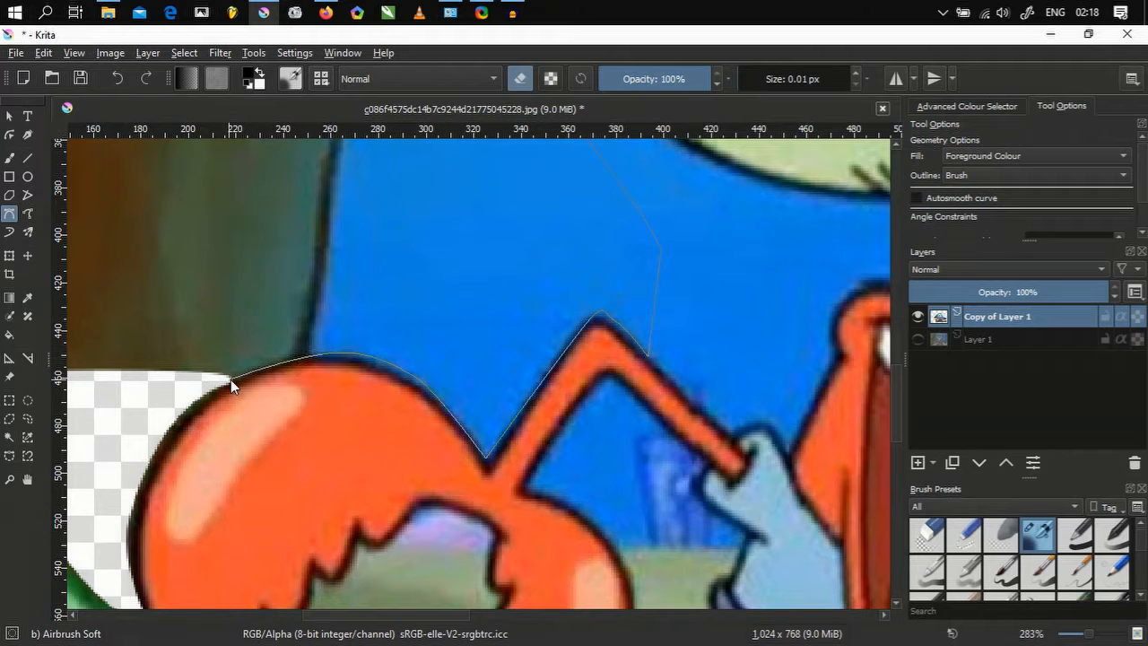
scroll(211, 385, "down", 3)
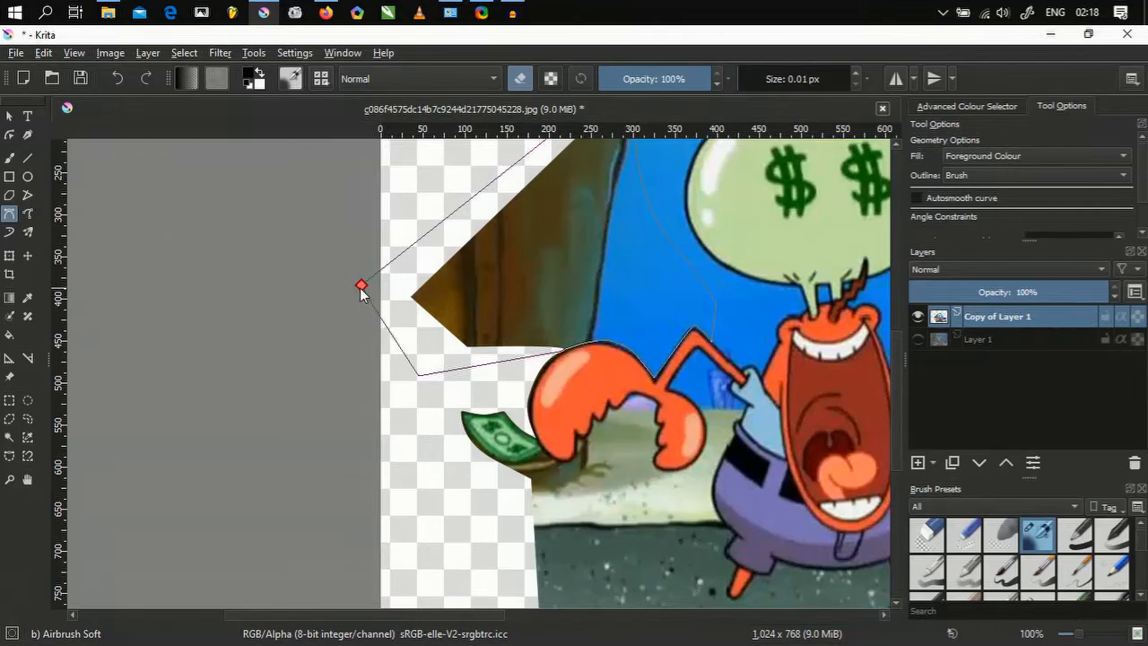
left_click(362, 285)
- Erase the blue fringe along the top of the left claw with a small closed path hugging its outline
scroll(436, 253, "down", 3)
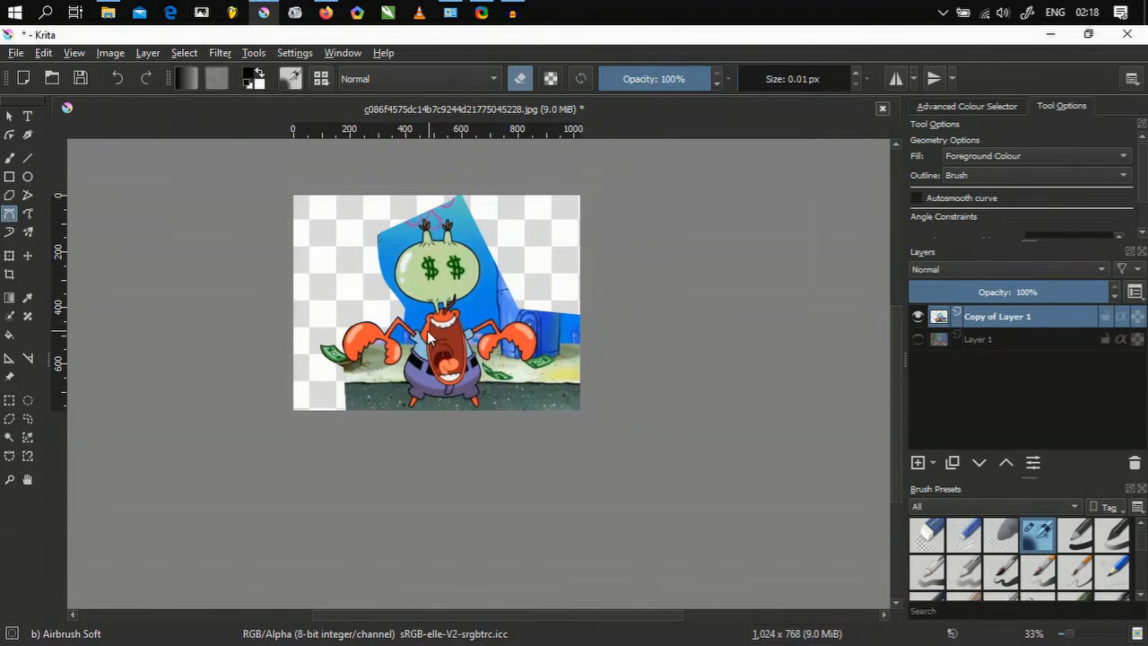
scroll(427, 330, "up", 10)
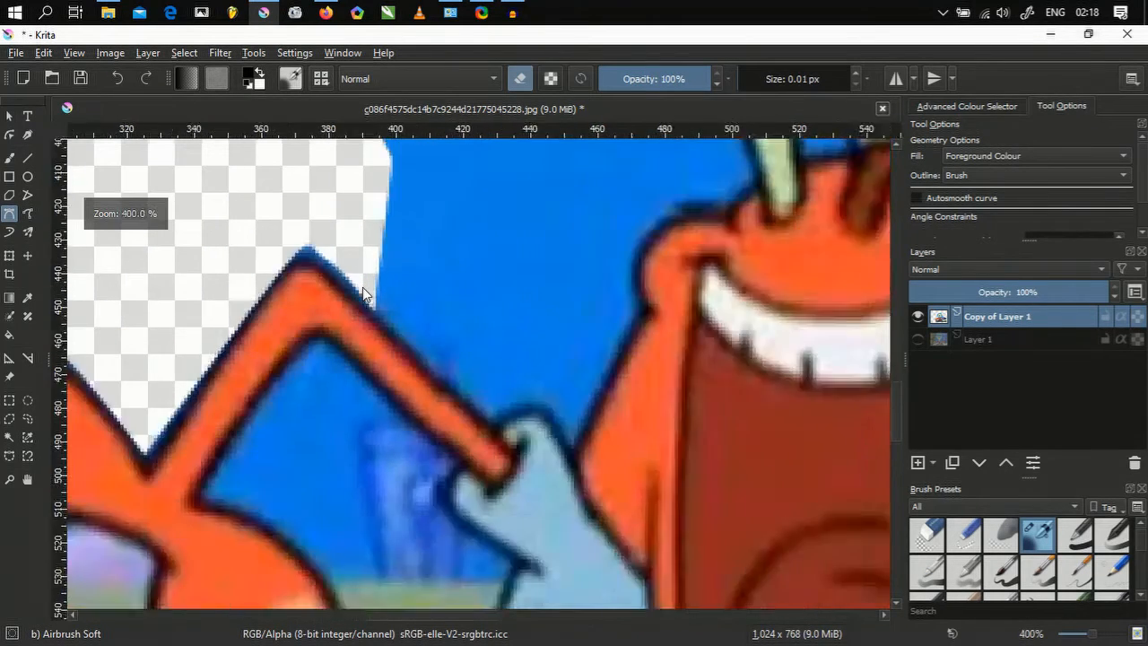
scroll(363, 287, "down", 6)
scroll(271, 323, "up", 5)
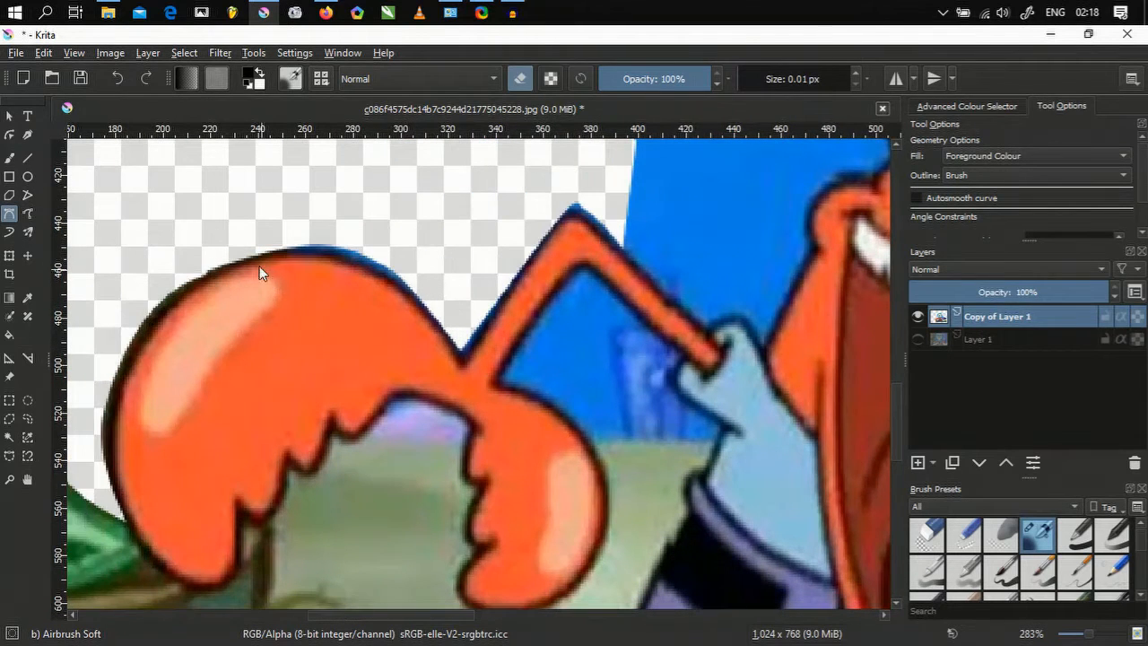
left_click(268, 250)
left_click_drag(357, 264, 370, 273)
left_click(455, 314)
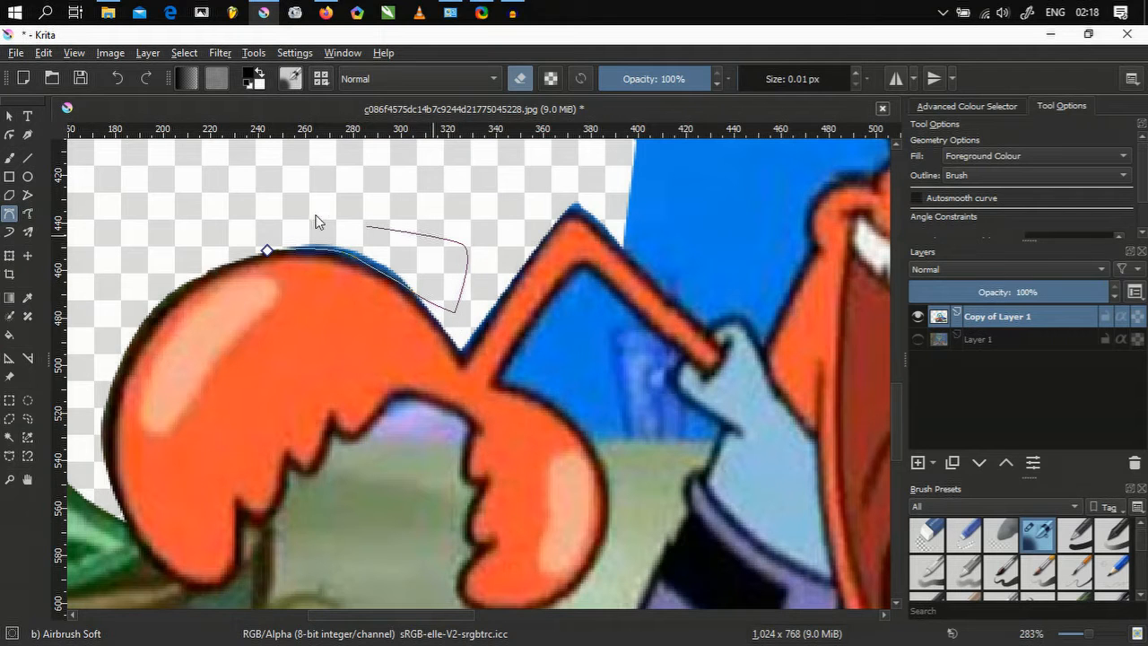
left_click(268, 248)
- Erase the blue fringe along the left arm's outer edge, from the claw joint up towards the elbow, with a closed path
left_click_drag(488, 256, 363, 305)
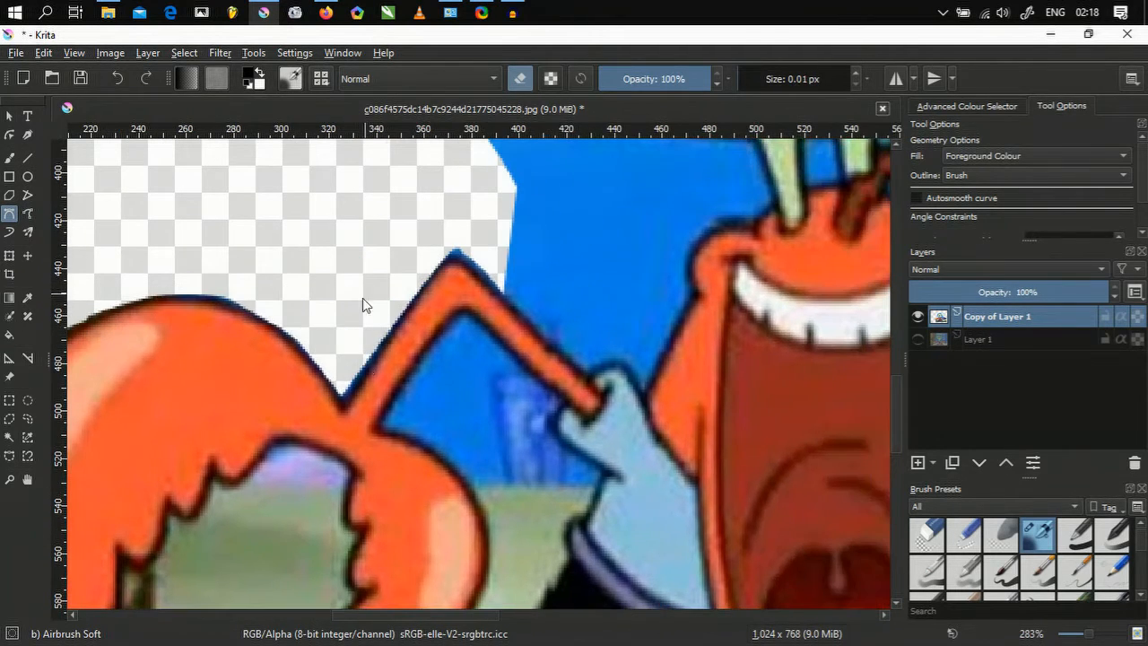
scroll(341, 395, "up", 2)
left_click(318, 411)
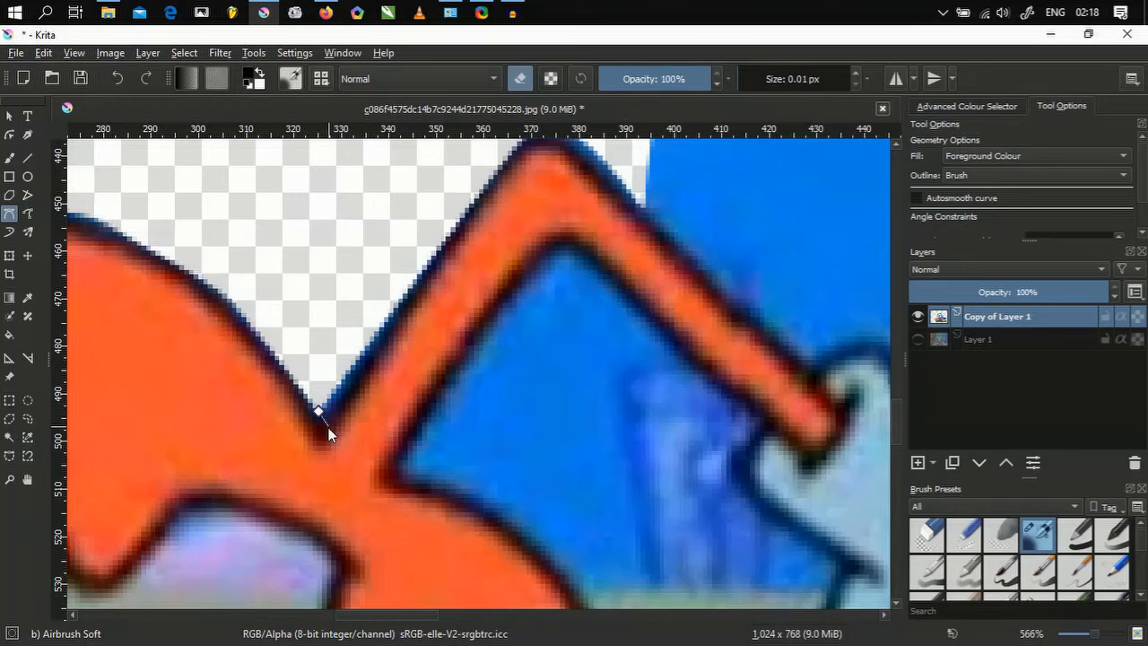
left_click(498, 174)
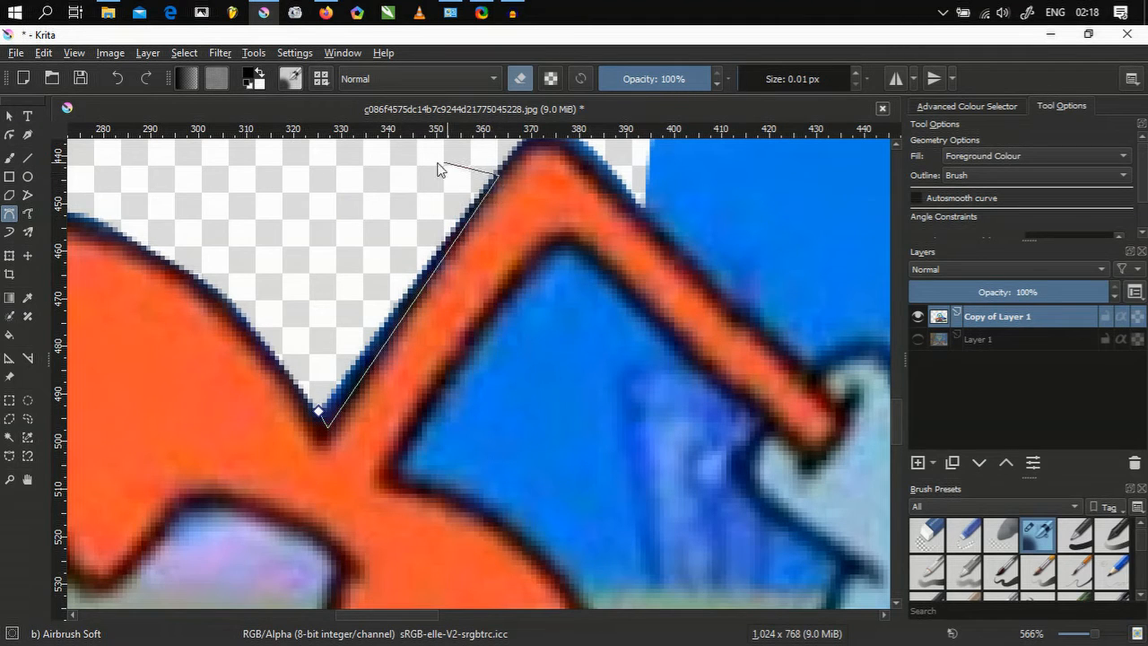
left_click(321, 409)
- Erase the fringe and sky around the left elbow with a closed path following the arm's upper edge down to the sleeve
scroll(325, 368, "down", 1)
scroll(326, 367, "up", 2)
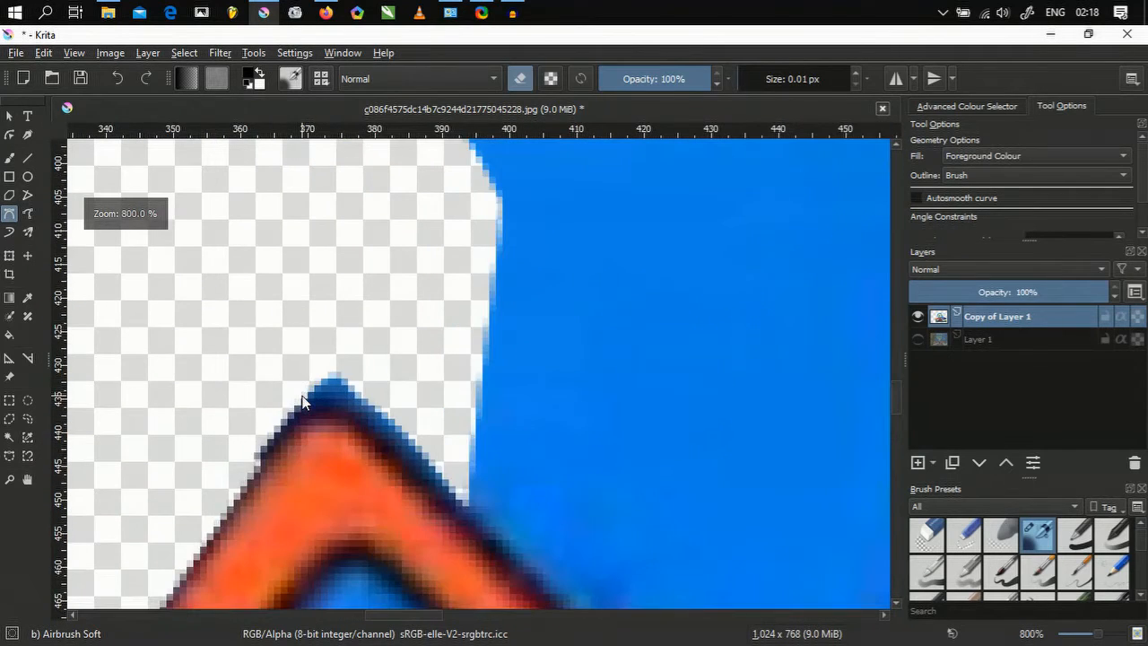
left_click(241, 307)
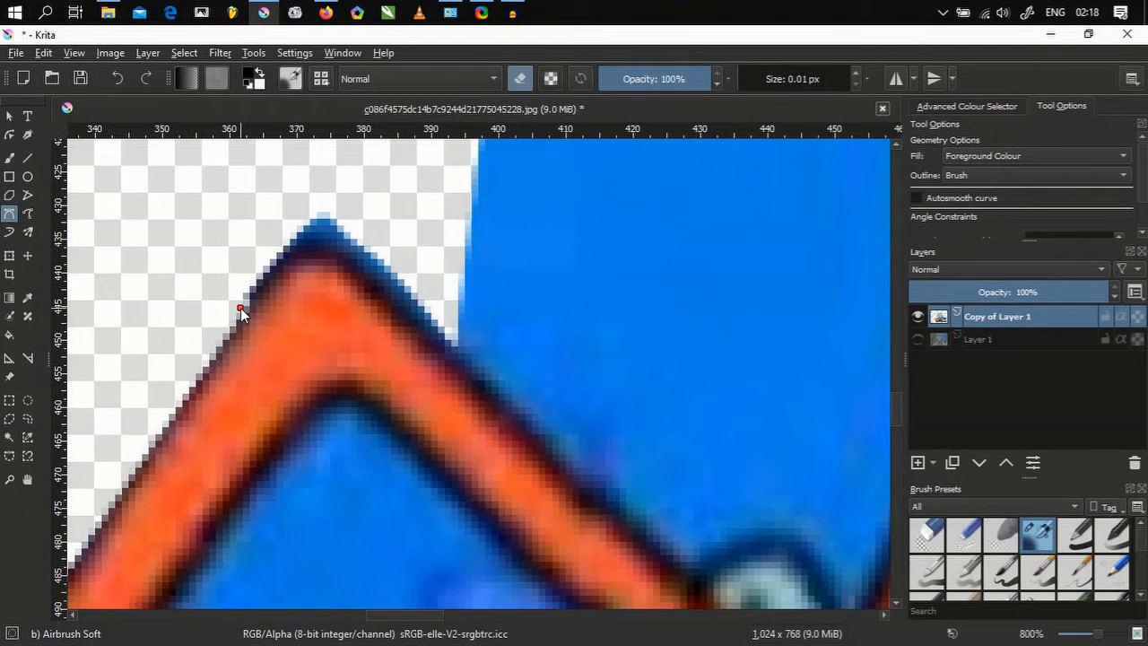
left_click(305, 236)
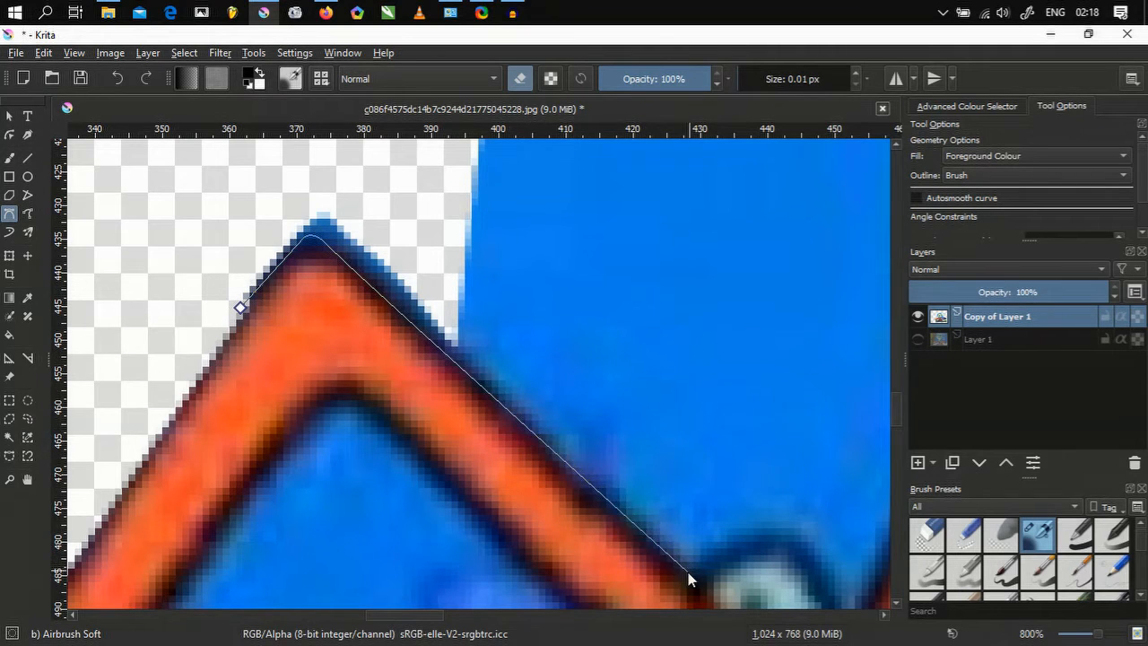
scroll(685, 572, "down", 4)
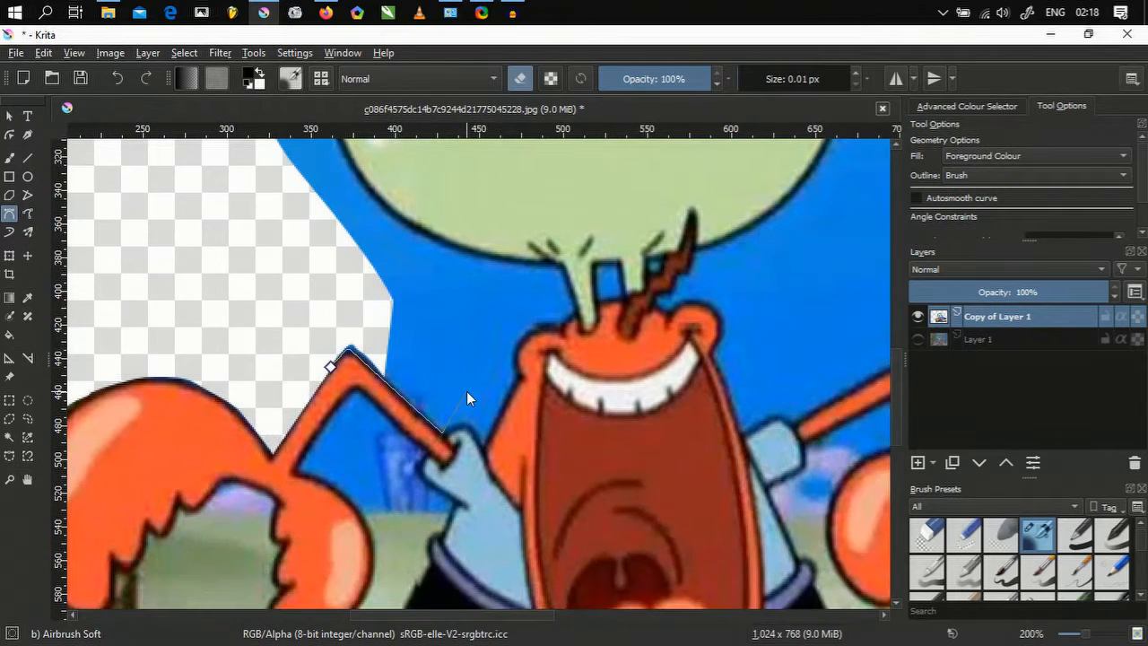
left_click(465, 387)
left_click(307, 282)
left_click(329, 368)
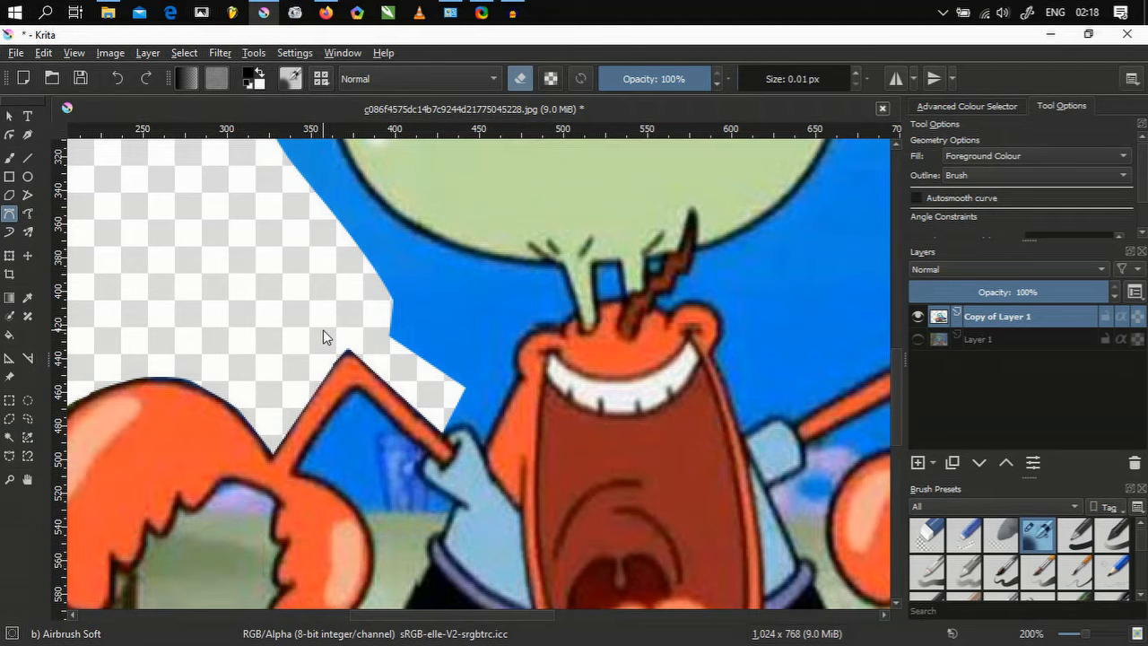
- Examine the remaining background around the character and the edge where the left arm meets the blue sleeve
scroll(323, 329, "down", 2)
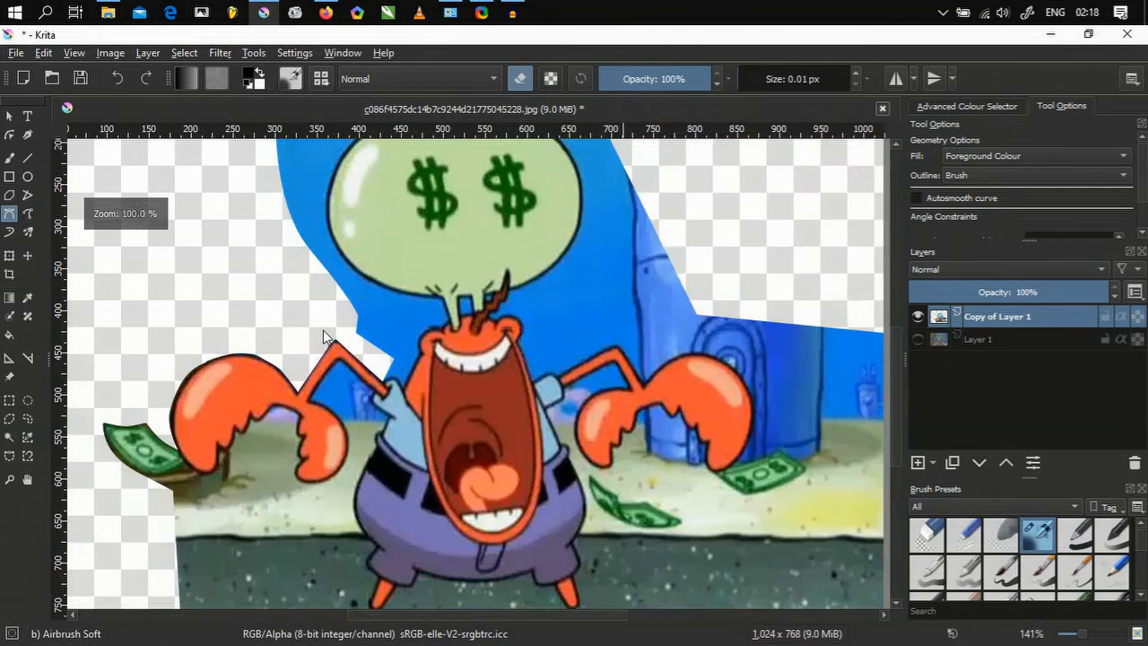
scroll(323, 329, "up", 2)
scroll(323, 329, "down", 2)
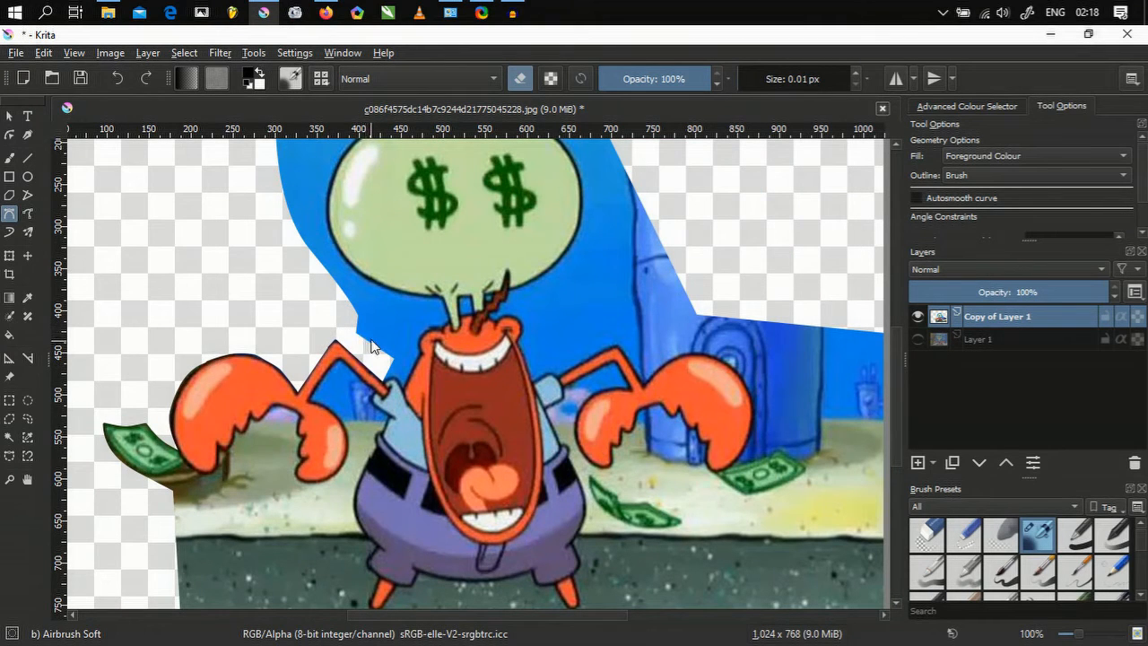
scroll(361, 367, "up", 1)
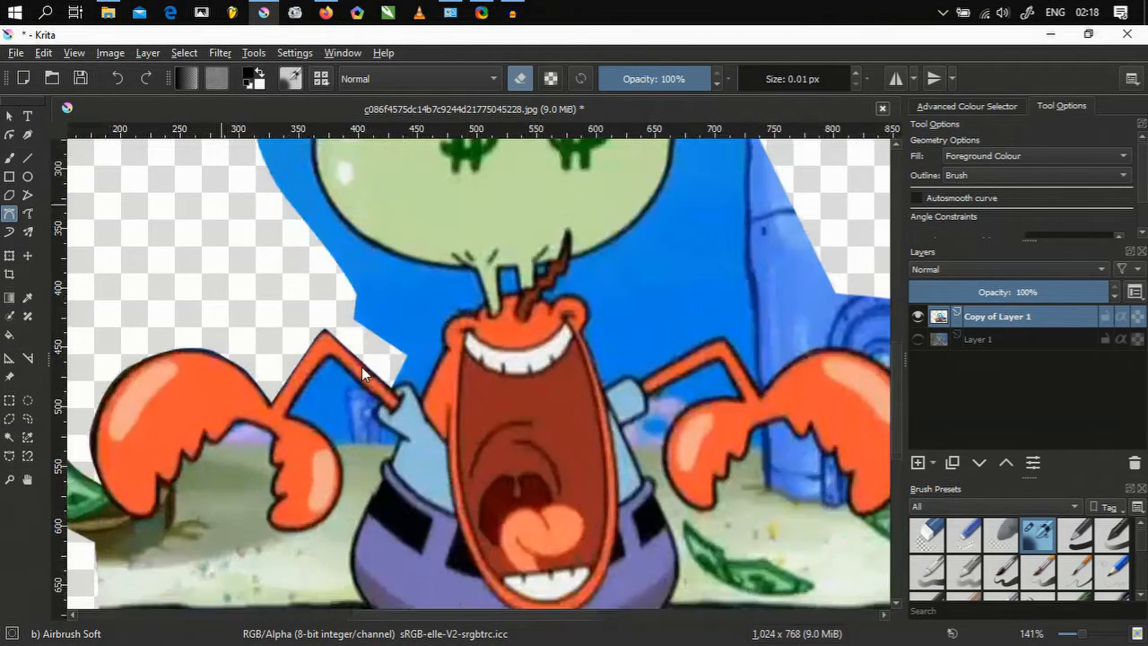
scroll(361, 366, "down", 1)
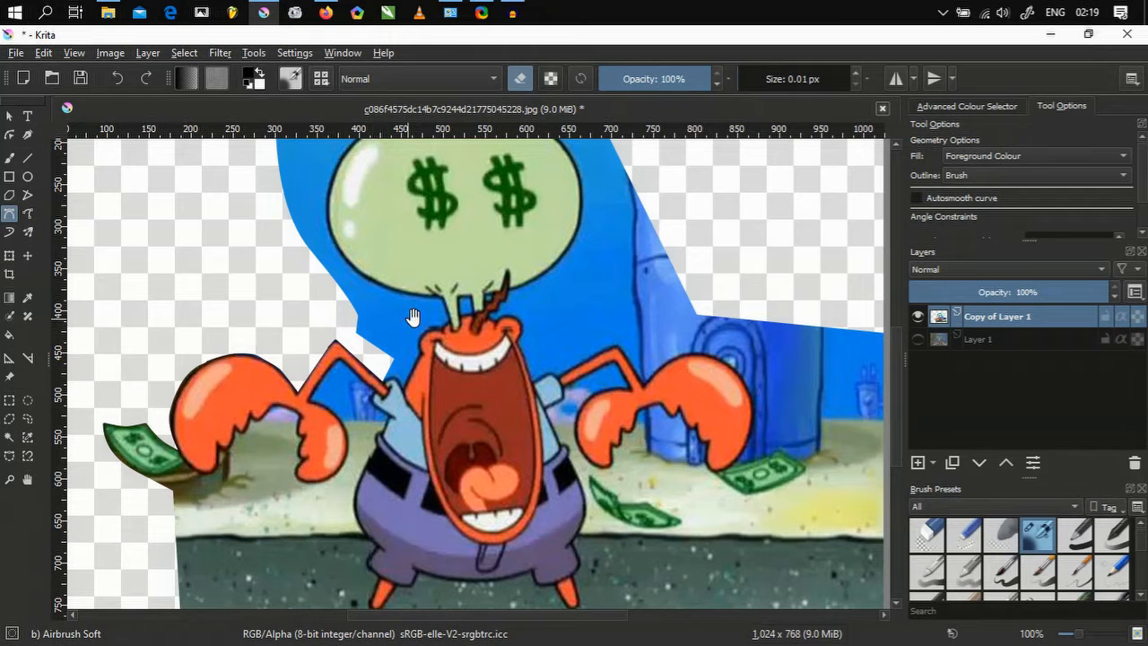
mouse_move(410, 318)
left_mouse_down()
mouse_move(310, 316)
mouse_move(317, 333)
mouse_move(383, 359)
mouse_move(323, 333)
mouse_move(390, 321)
left_mouse_up()
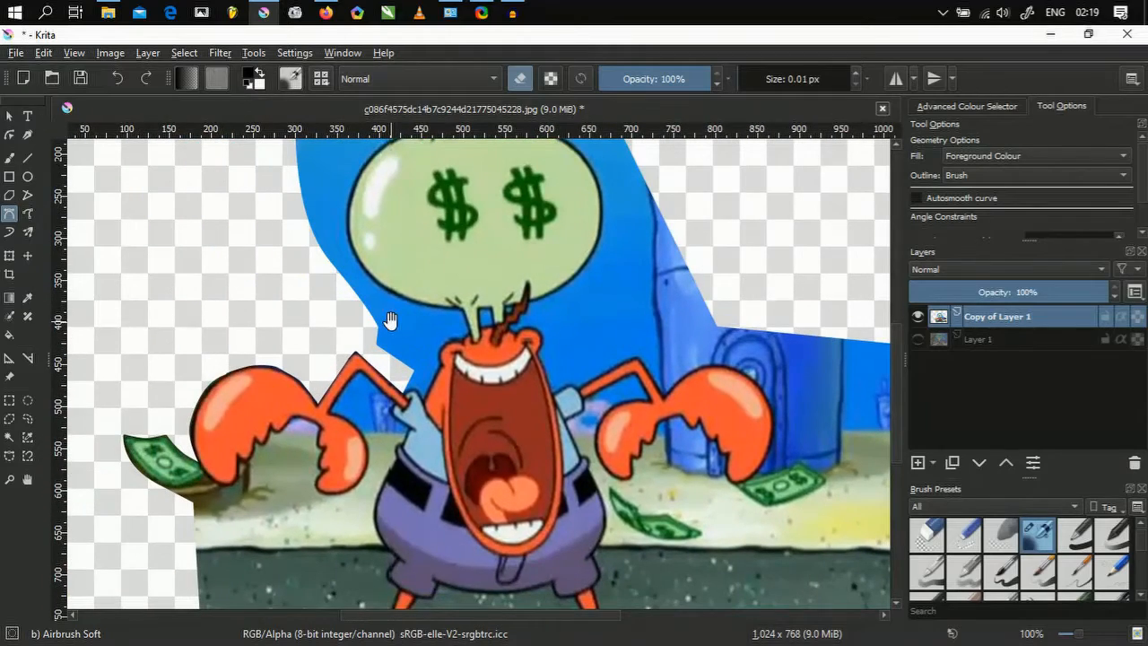
scroll(422, 375, "up", 5)
scroll(374, 322, "up", 3)
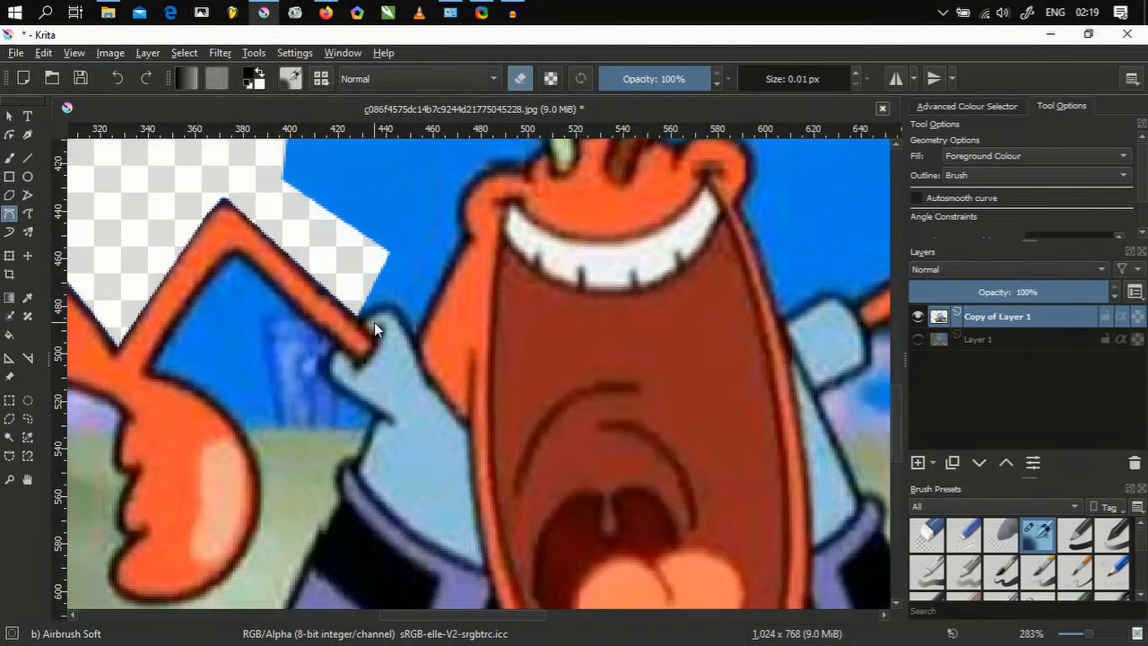
- Trace an erasing path from the left arm joint over the sleeve, up the side of the face, to the base of the left eye stalk
left_click(320, 298)
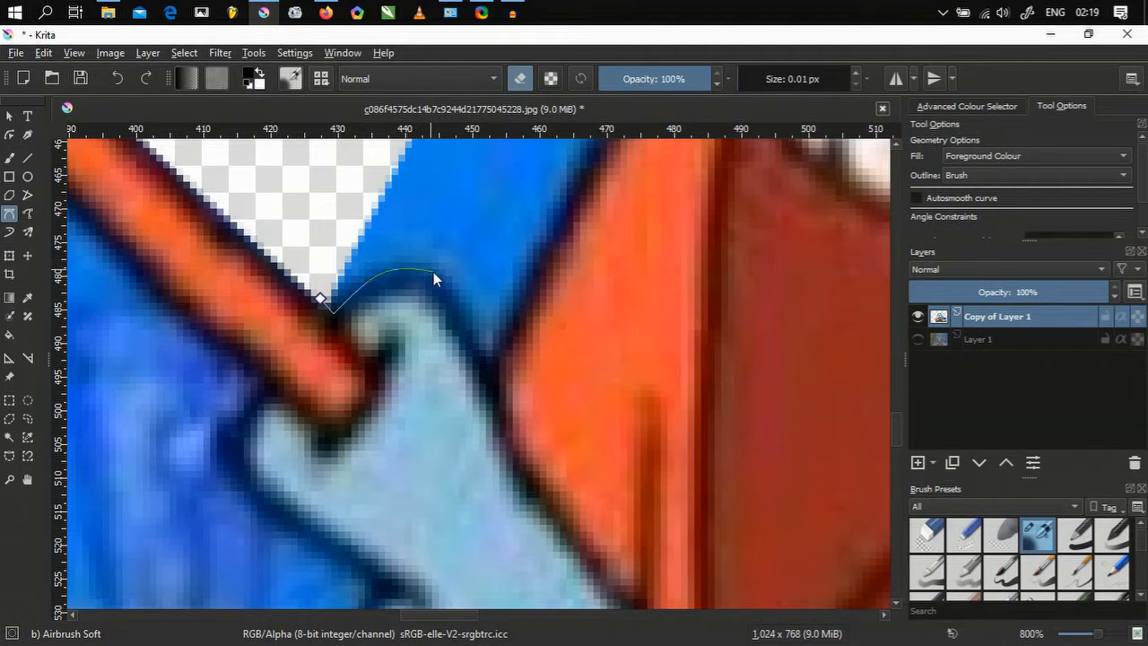
left_click_drag(433, 271, 484, 353)
scroll(485, 353, "down", 2)
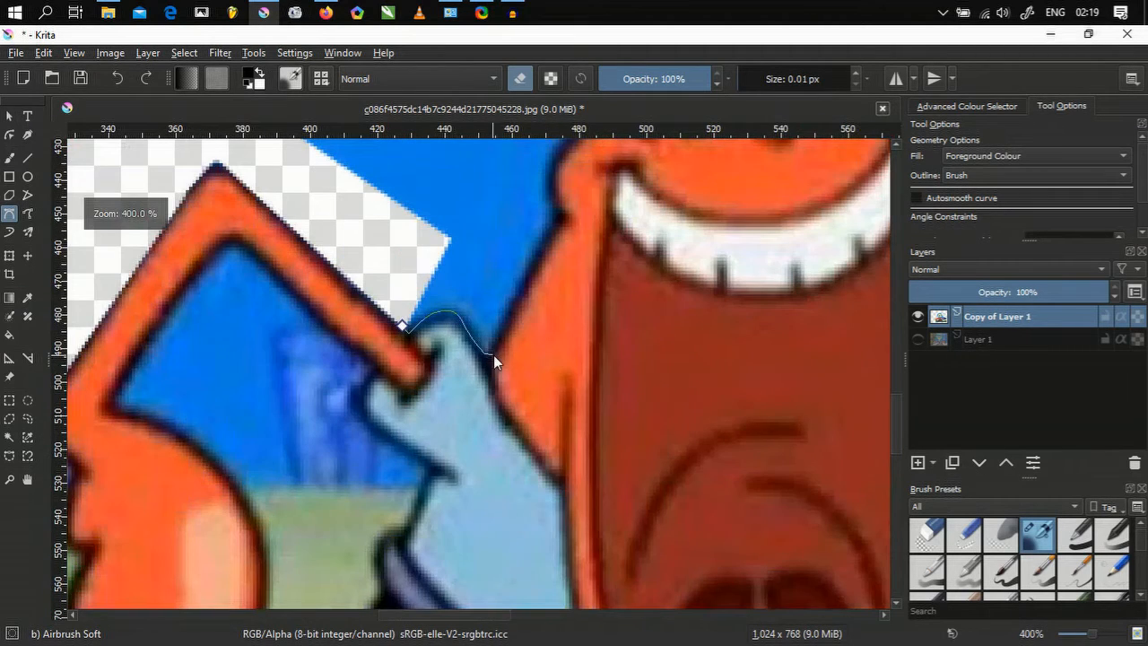
left_click(552, 219)
scroll(553, 219, "down", 2)
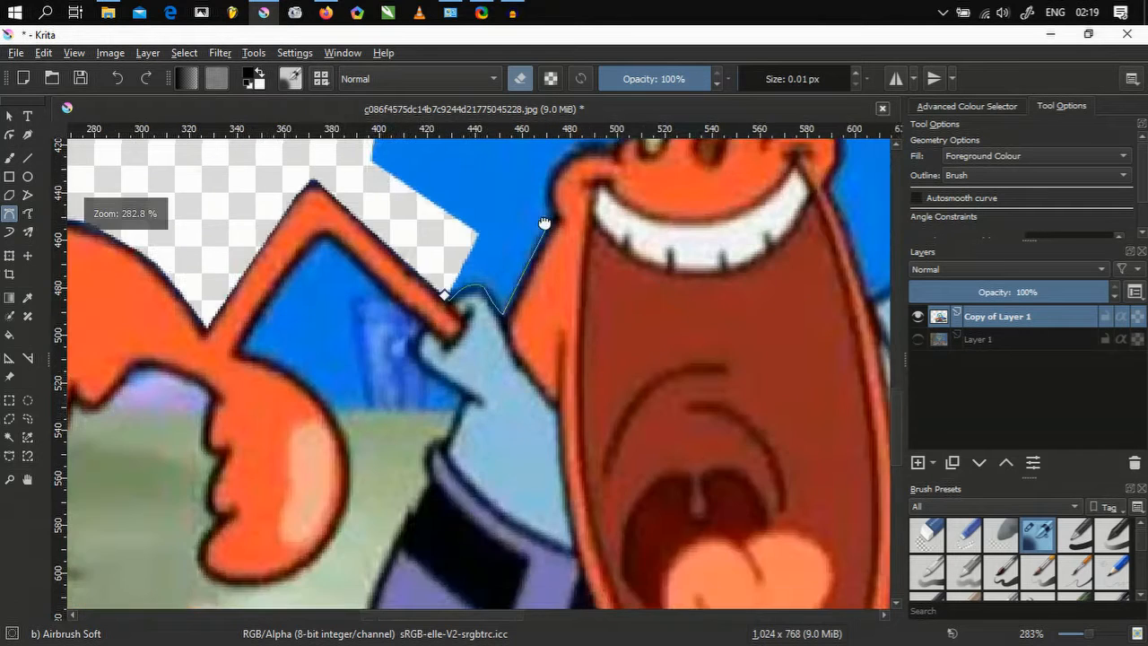
scroll(507, 331, "up", 4)
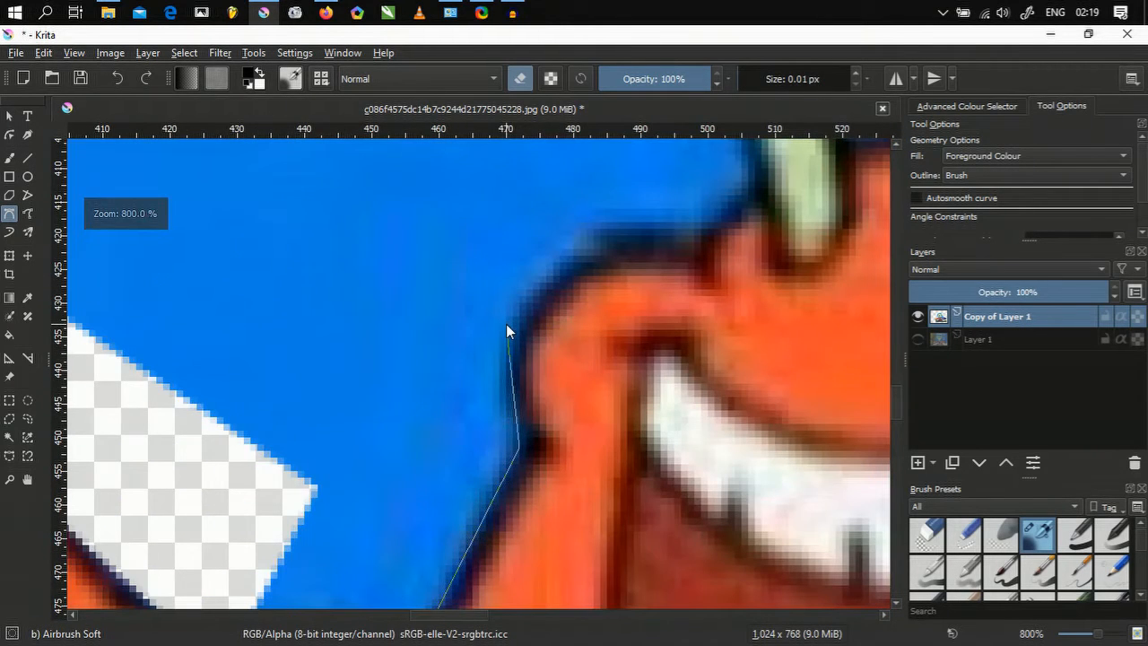
left_click_drag(507, 330, 610, 240)
left_click(700, 248)
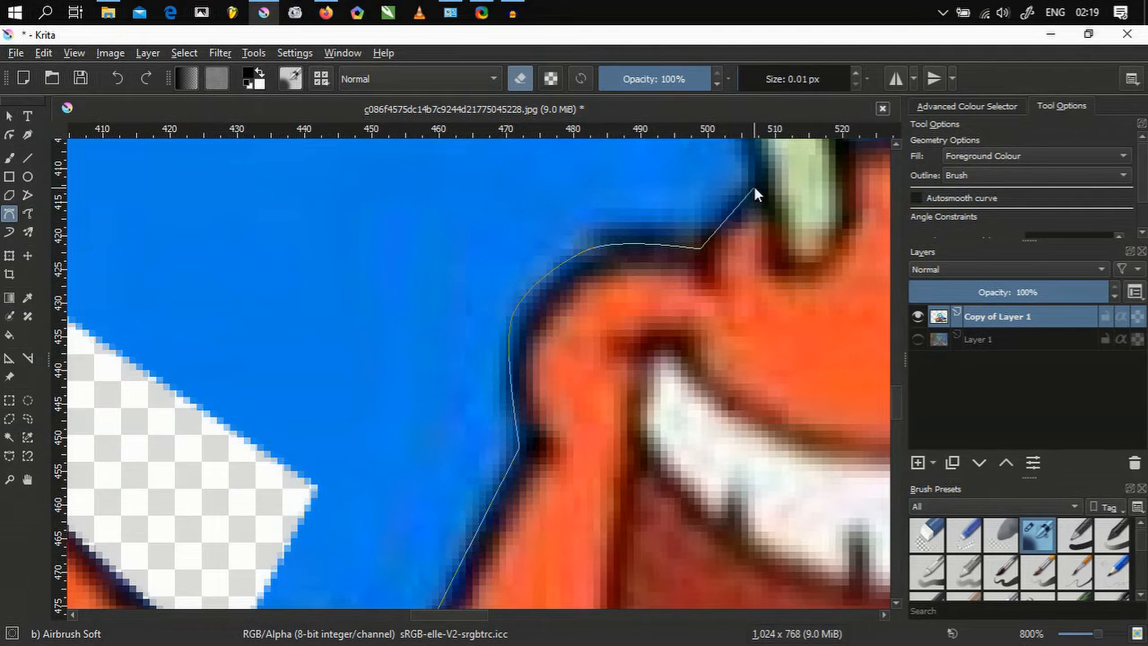
left_click(754, 193)
- Continue the path up the eye stalk and under the eyeball, closing it through the transparent area to erase the enclosed sky
scroll(754, 192, "down", 3)
scroll(733, 381, "up", 3)
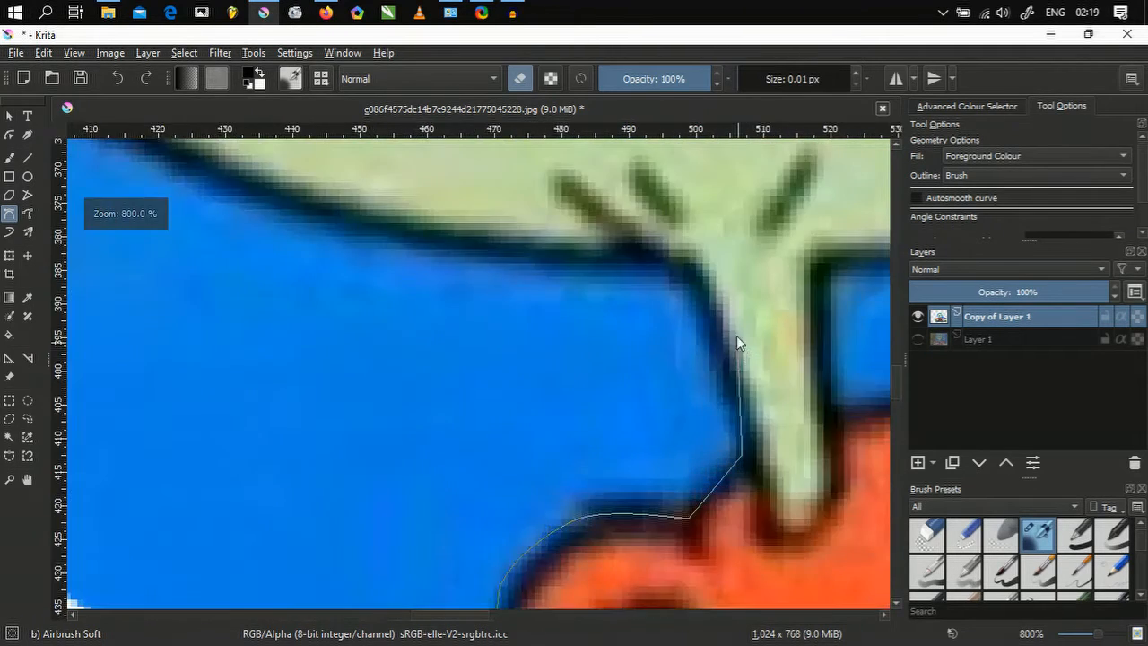
left_click_drag(683, 291, 669, 291)
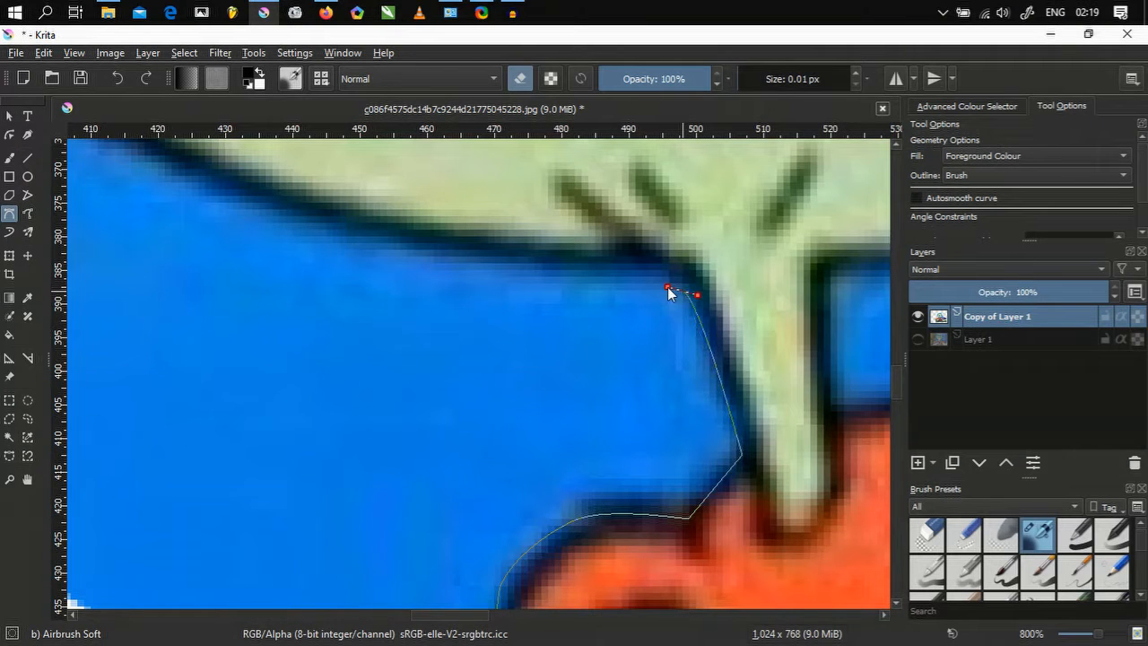
left_click(190, 193)
scroll(190, 193, "down", 3)
left_click_drag(190, 193, 546, 294)
left_click(272, 230)
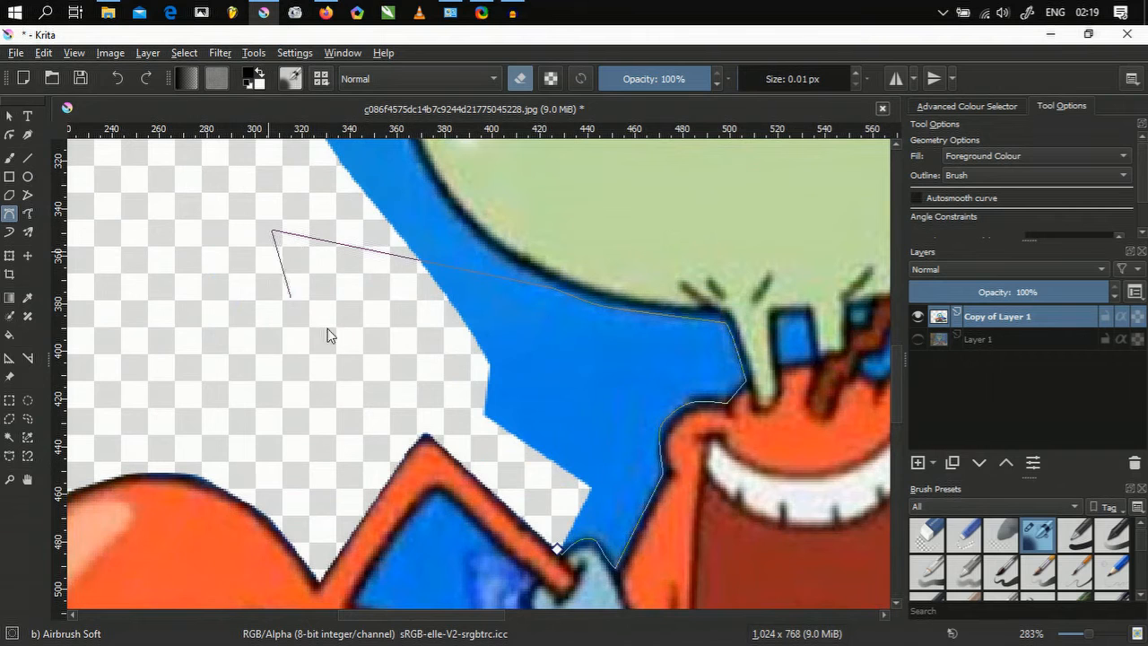
scroll(538, 497, "up", 1)
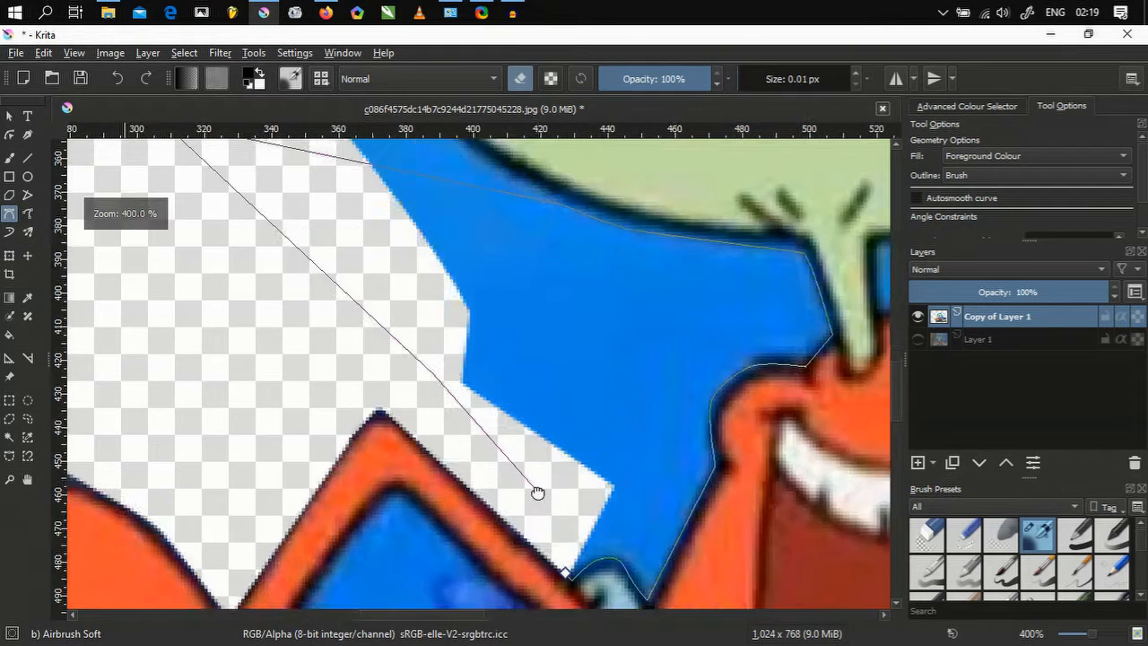
left_click_drag(537, 493, 407, 265)
scroll(426, 330, "up", 3)
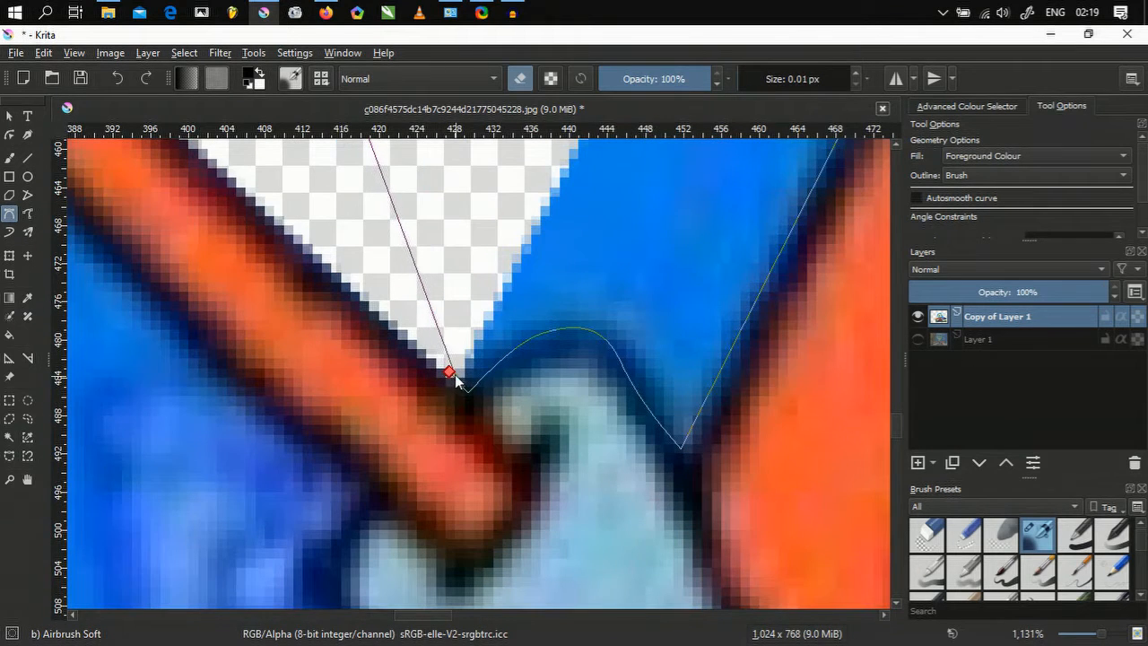
left_click(451, 374)
- Erase the blue fringe along the lower left eye stalk and the underside of the eyeball with a closed path
scroll(453, 375, "down", 7)
left_click_drag(403, 283, 453, 426)
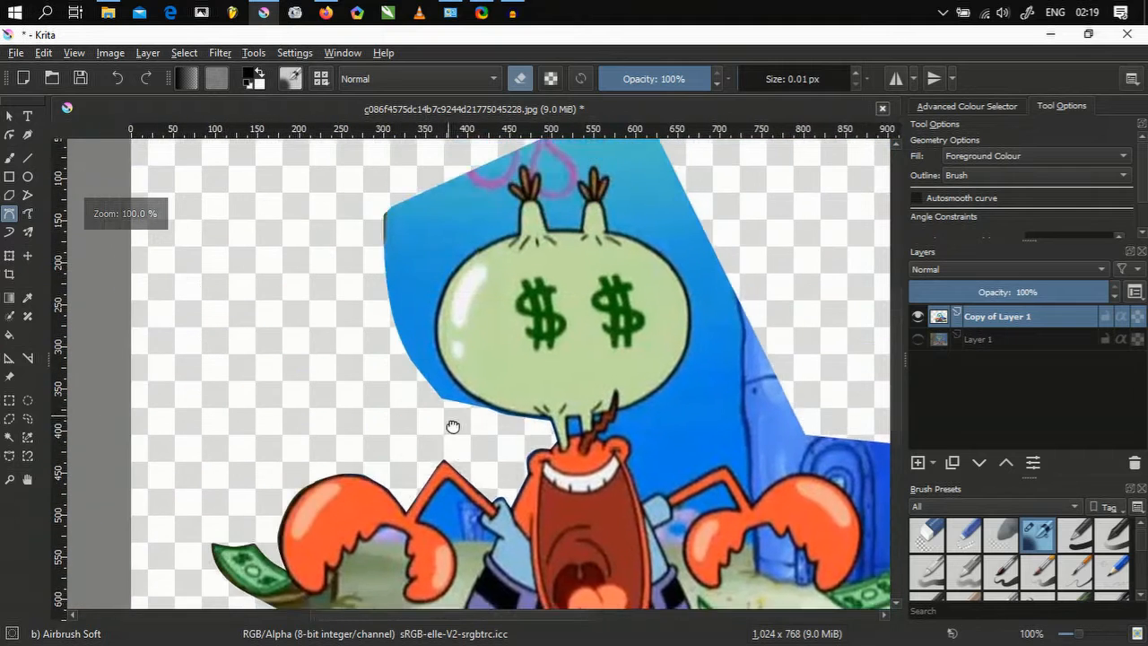
scroll(539, 419, "up", 3)
scroll(592, 486, "up", 2)
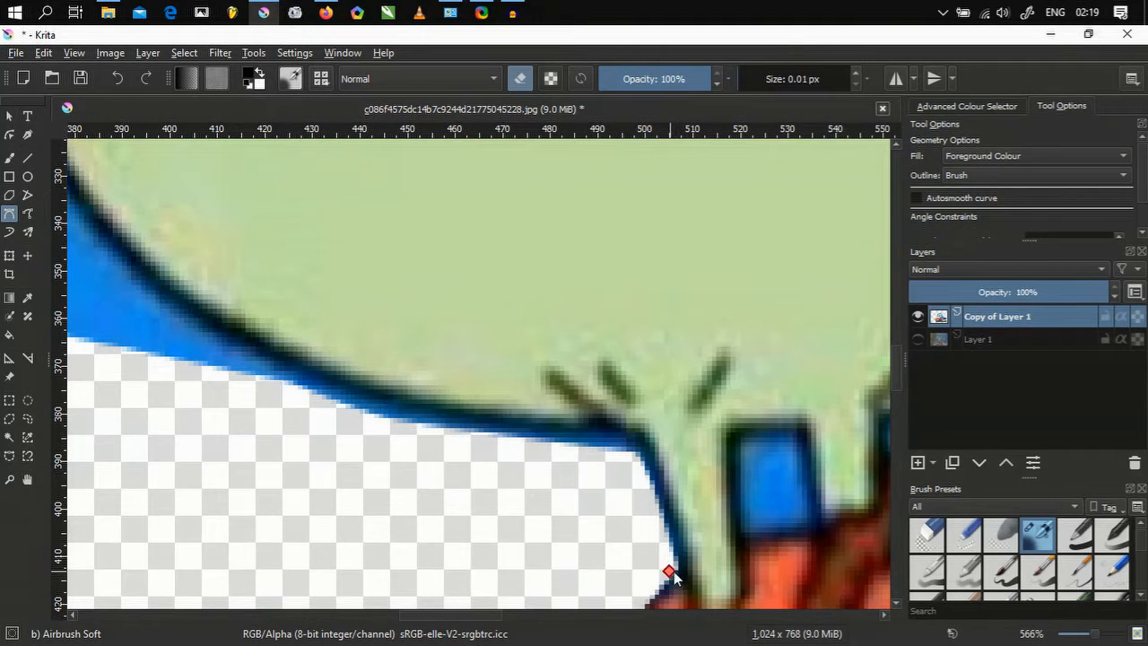
left_click(636, 449)
left_click(413, 415)
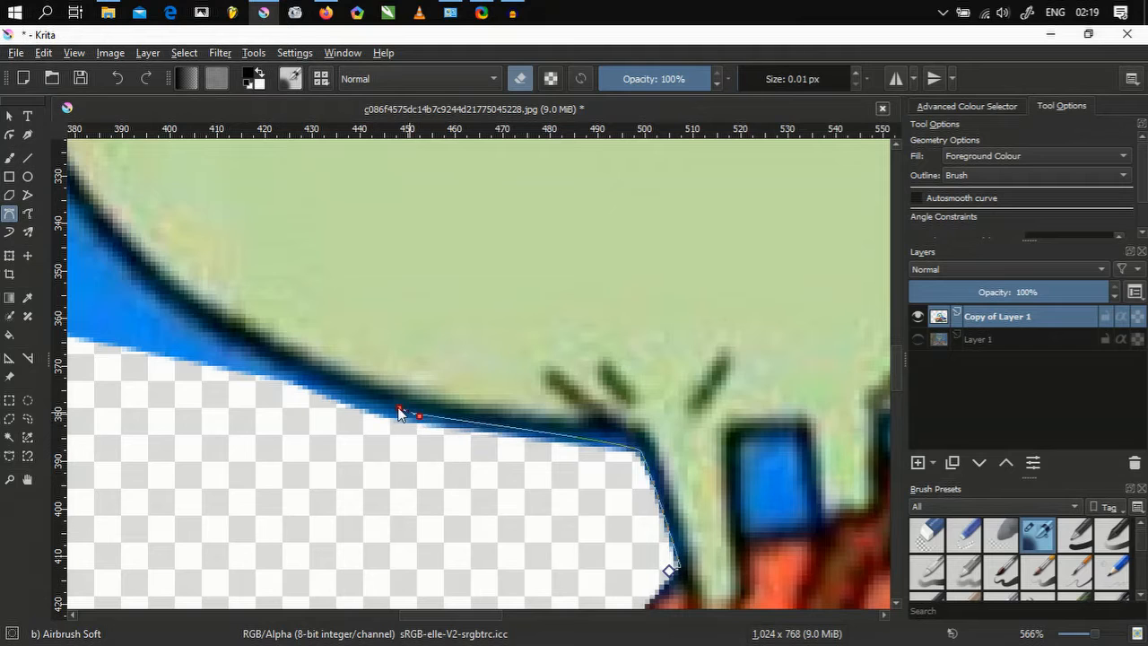
left_click(133, 319)
left_click(215, 504)
left_click_drag(439, 528, 439, 250)
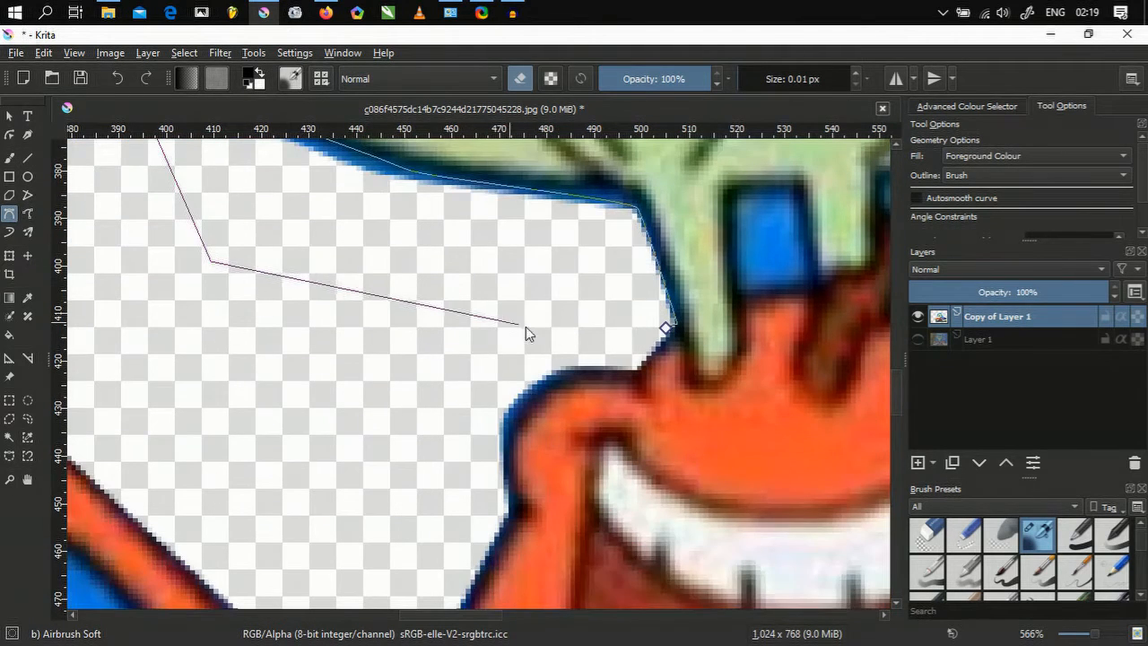
left_click(604, 343)
left_click(664, 329)
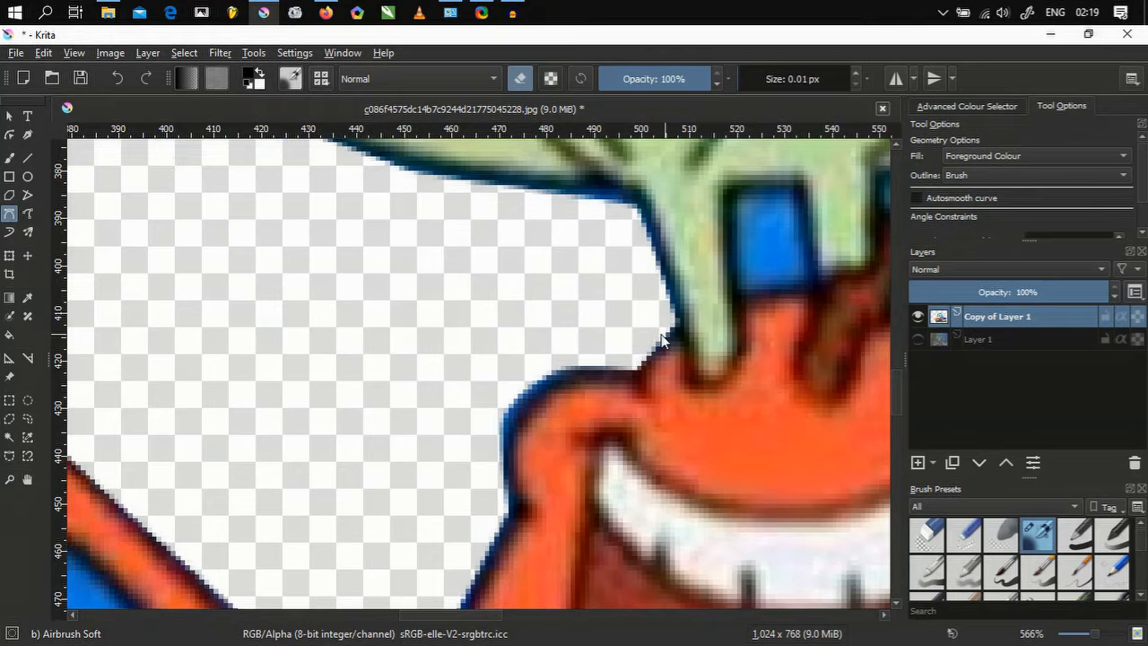
- Erase the sky at the eyeball's lower left with a closed path following its outline and extending into the transparent area
scroll(371, 307, "down", 2)
left_click_drag(371, 308, 536, 541)
scroll(535, 533, "up", 4)
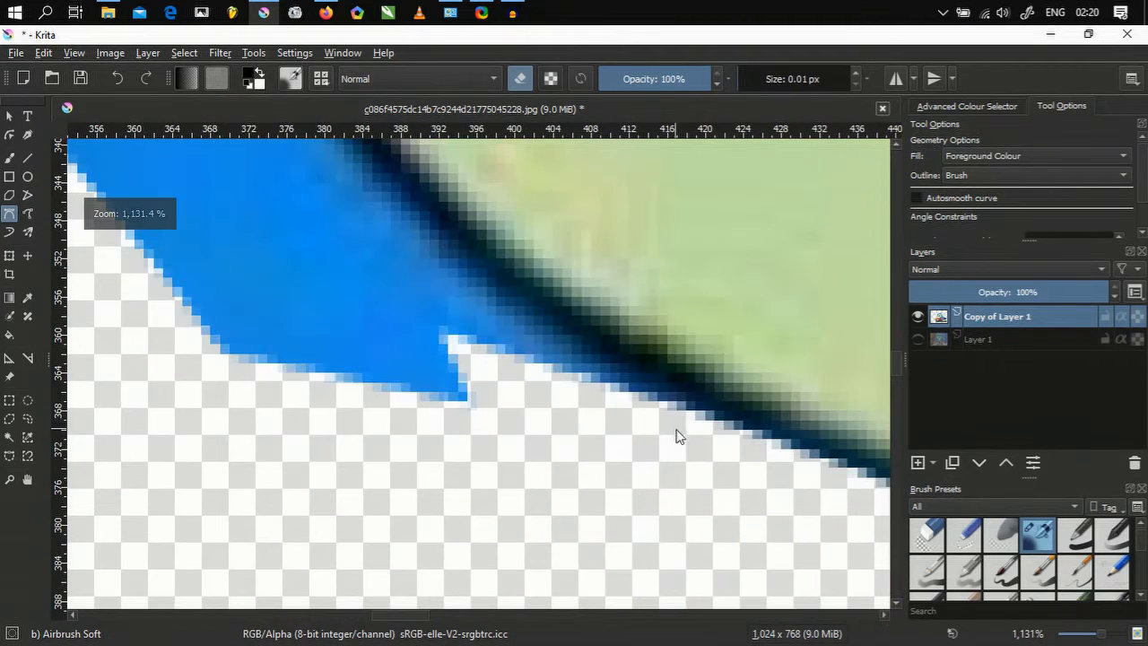
left_click(725, 433)
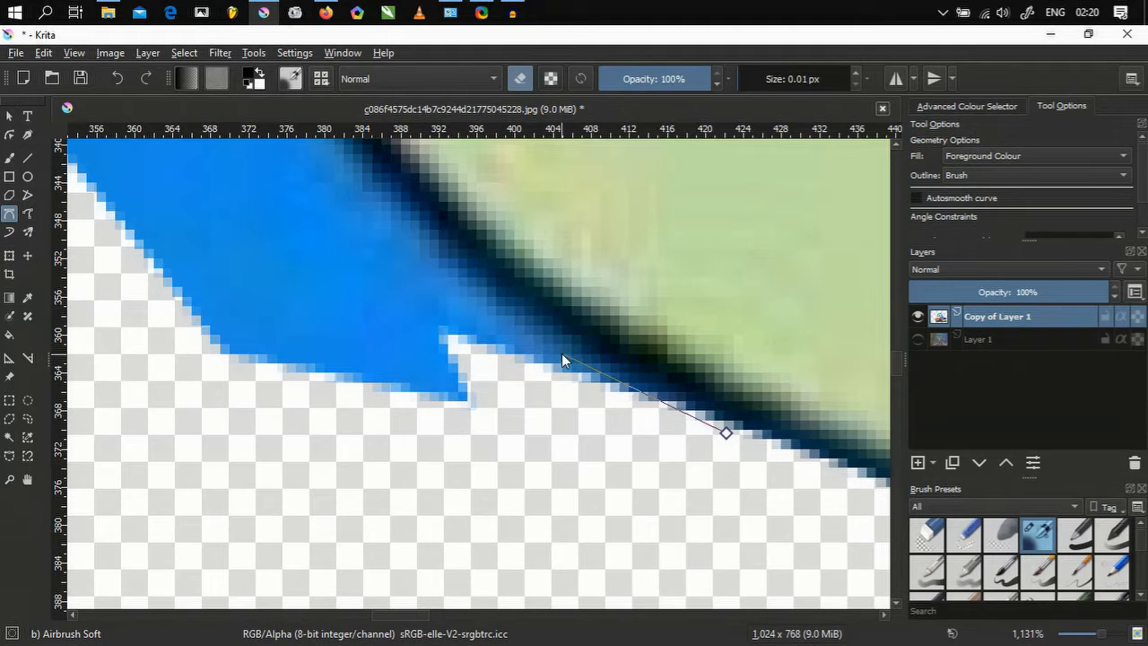
left_click(563, 342)
scroll(383, 203, "down", 4)
scroll(500, 364, "up", 2)
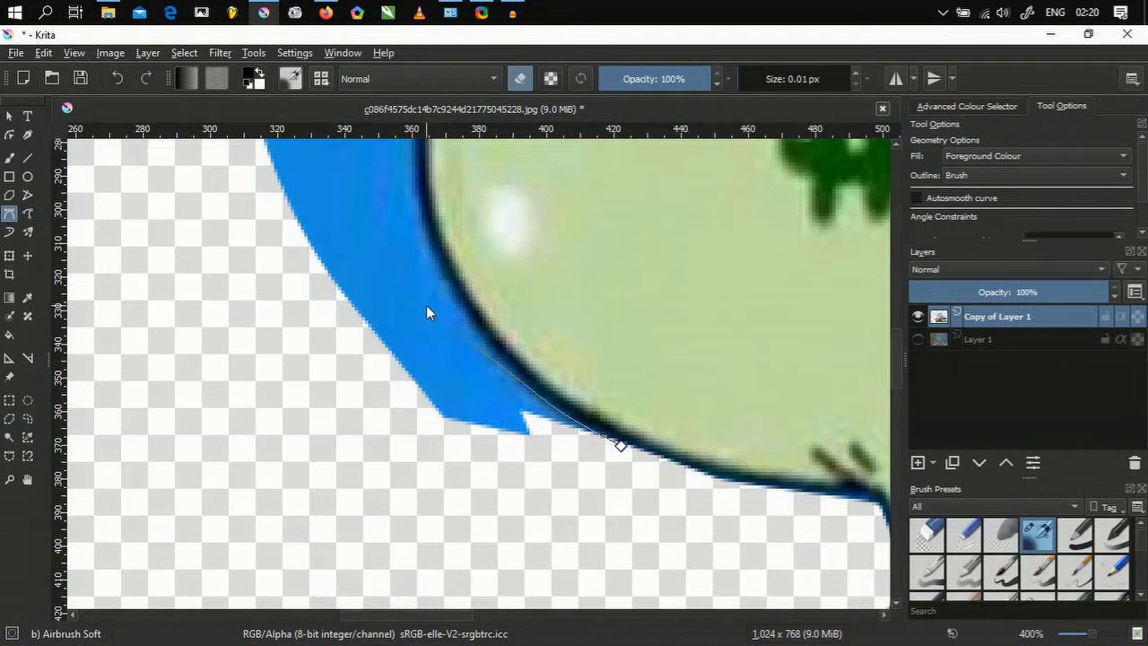
left_click(246, 296)
left_click(359, 469)
left_click(493, 493)
left_click(602, 518)
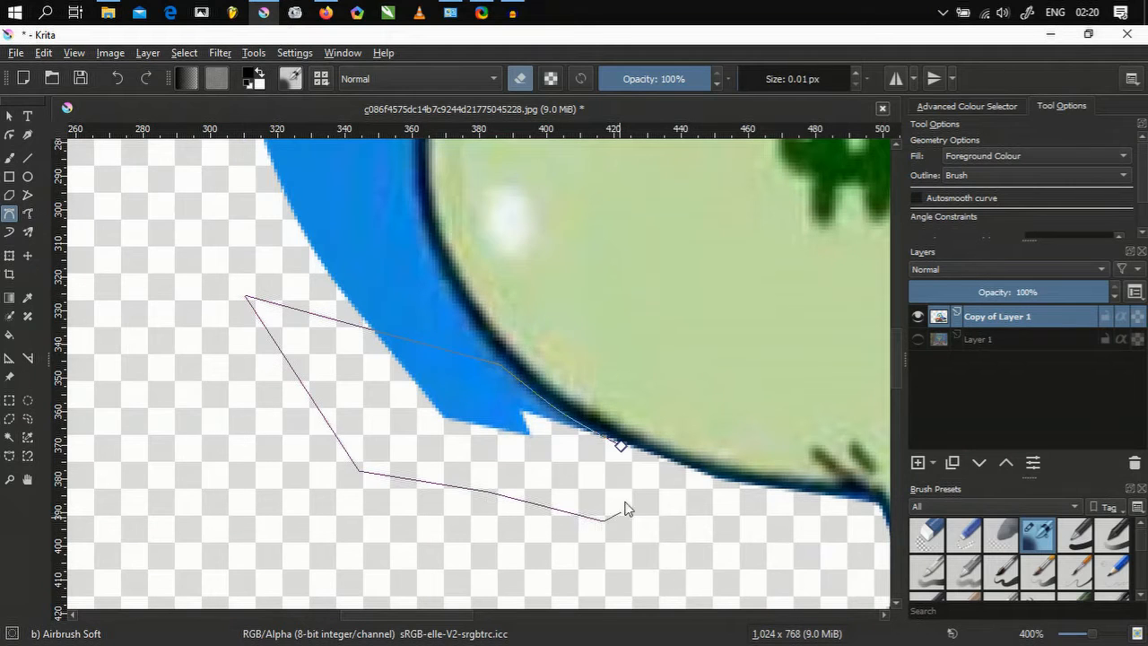
left_click(619, 447)
- Erase the sky beside the eyeball with a closed path curving up its left outline to the level of the white highlight
scroll(495, 436, "up", 2)
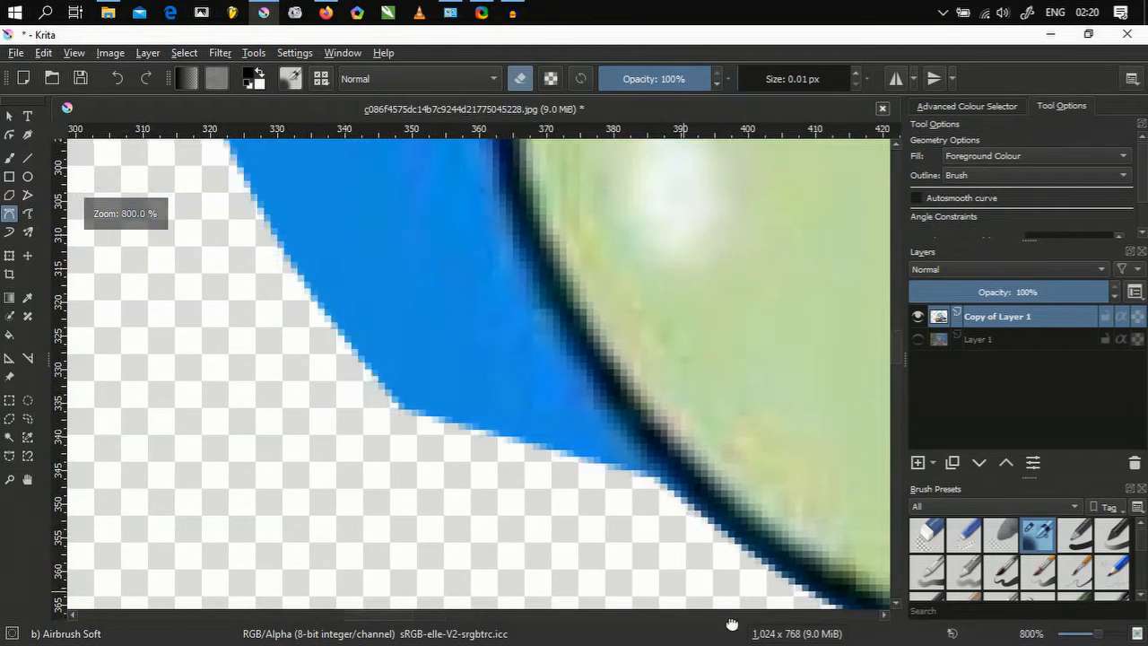
left_click(622, 579)
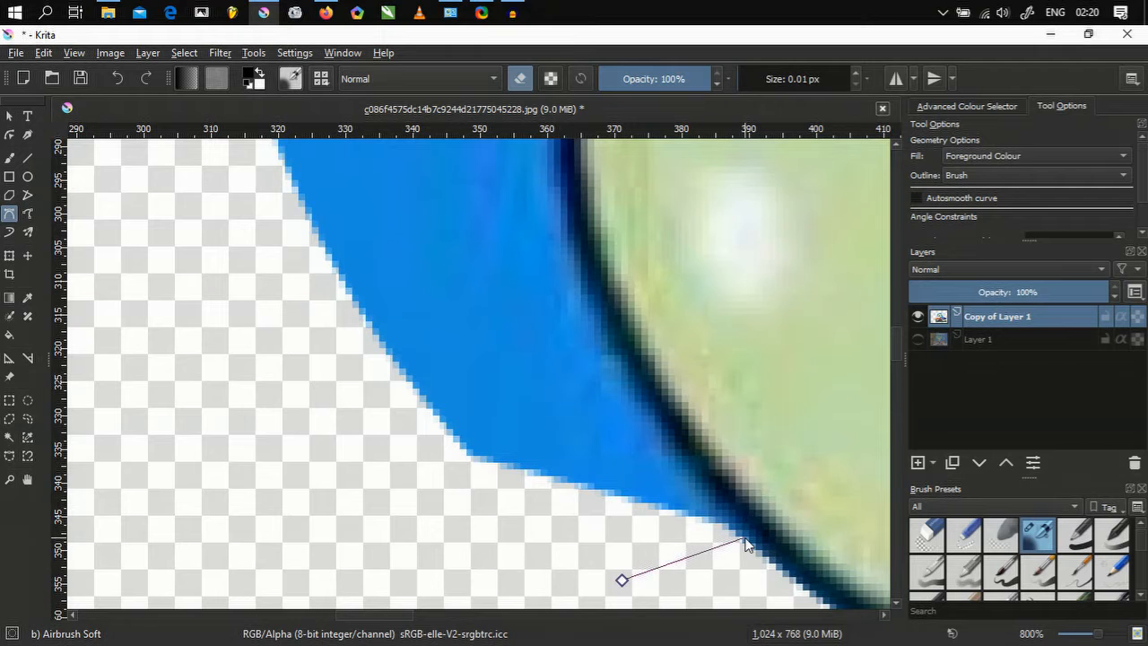
scroll(745, 544, "down", 3)
left_click_drag(678, 558, 411, 541)
scroll(463, 325, "up", 2)
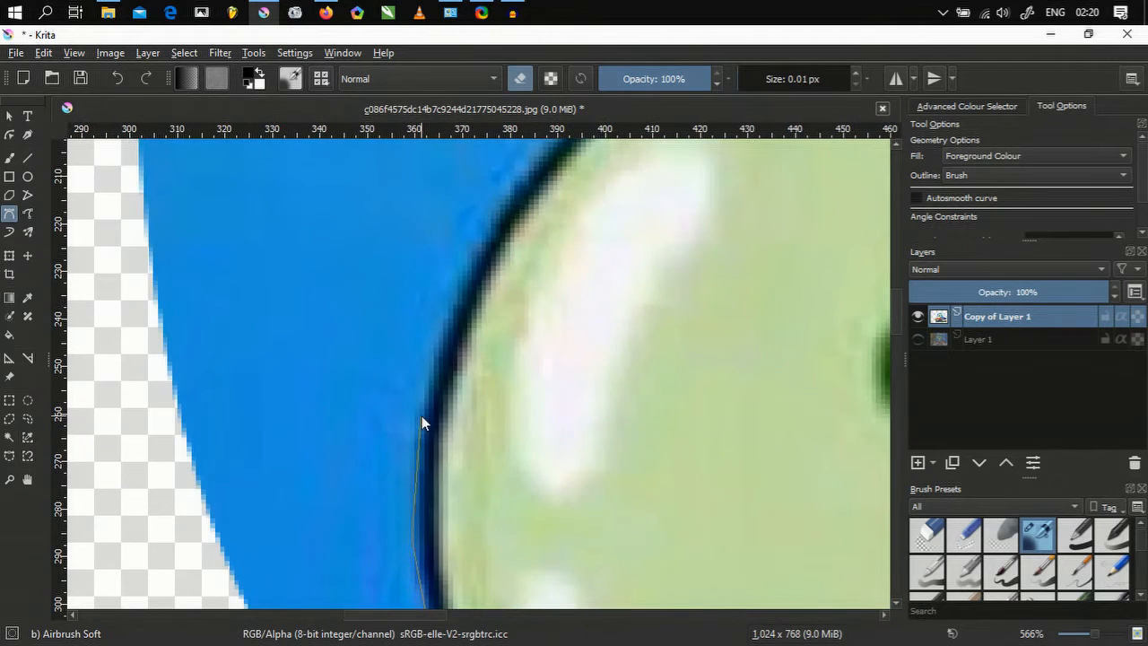
left_click(476, 243)
left_click_drag(201, 315, 386, 178)
scroll(244, 287, "down", 5)
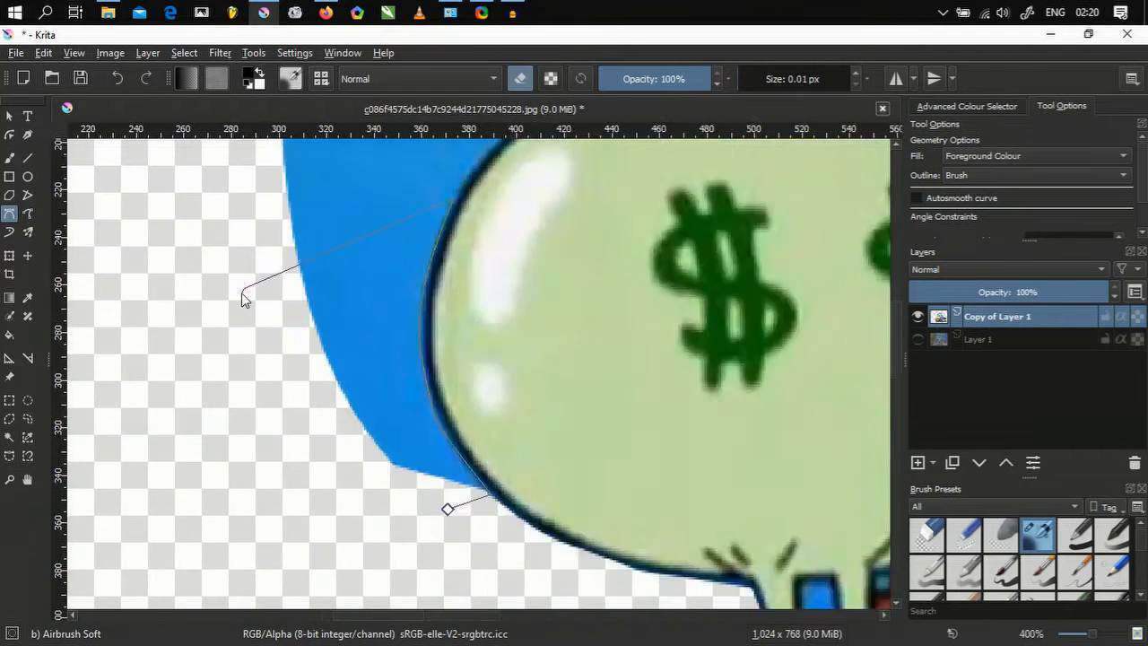
left_click(243, 290)
left_click(266, 393)
left_click(320, 375)
- Trace an erasing path from outside the upper-left sky to the left eyelash tuft and down the outer edge of its stalk
scroll(318, 377, "up", 2)
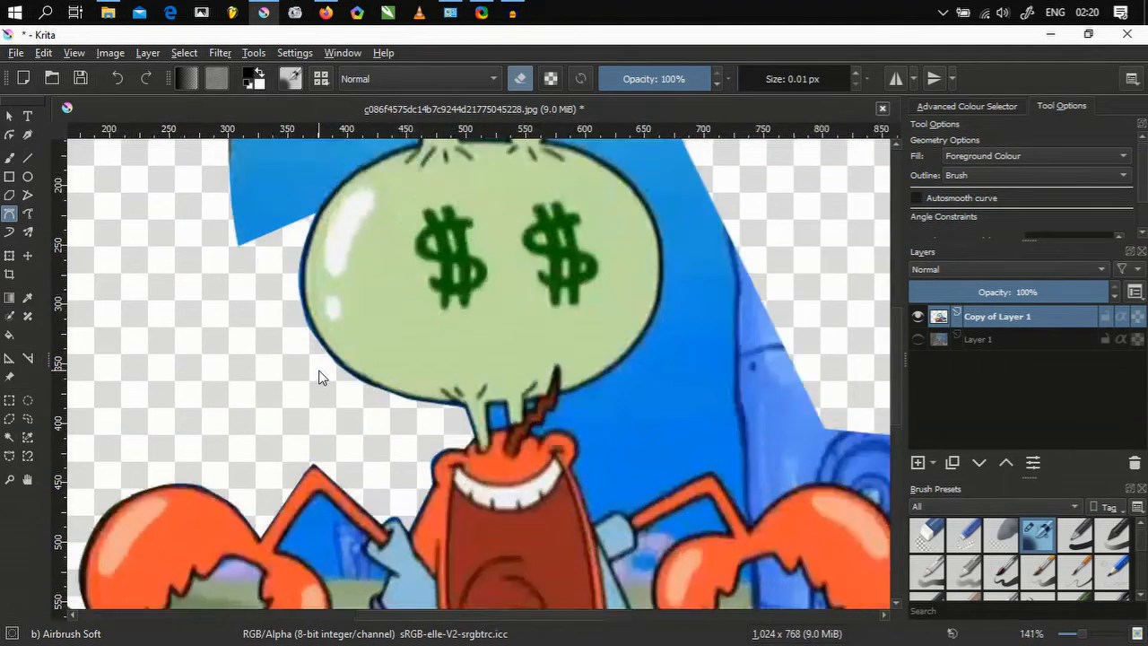
left_click_drag(310, 272, 377, 579)
left_click(206, 323)
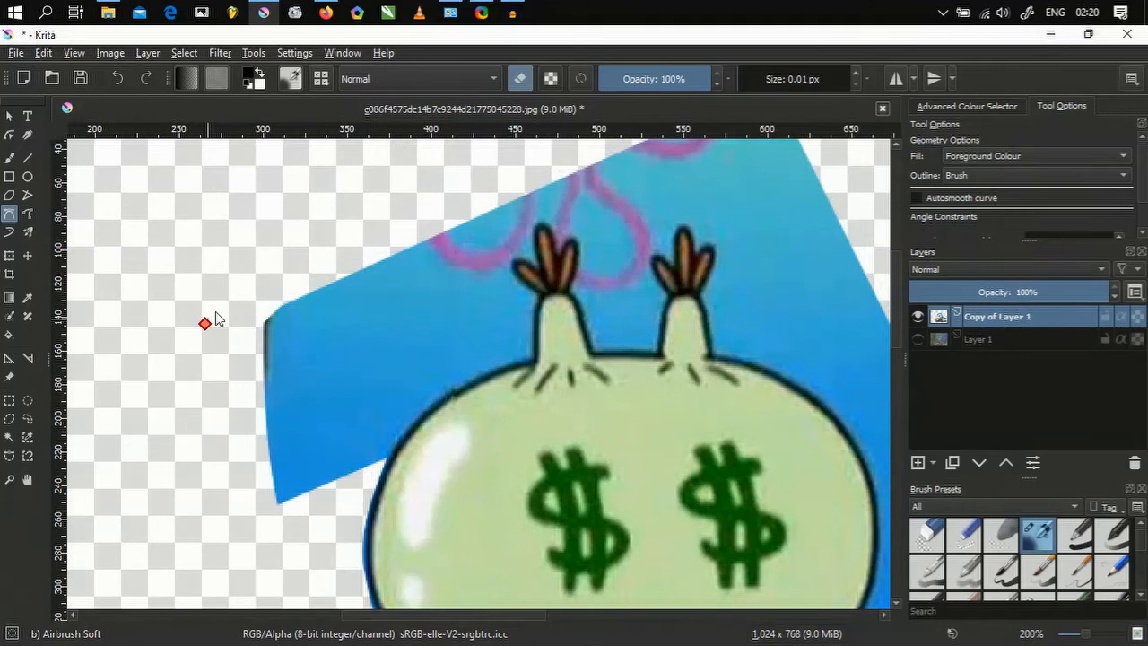
left_click(524, 186)
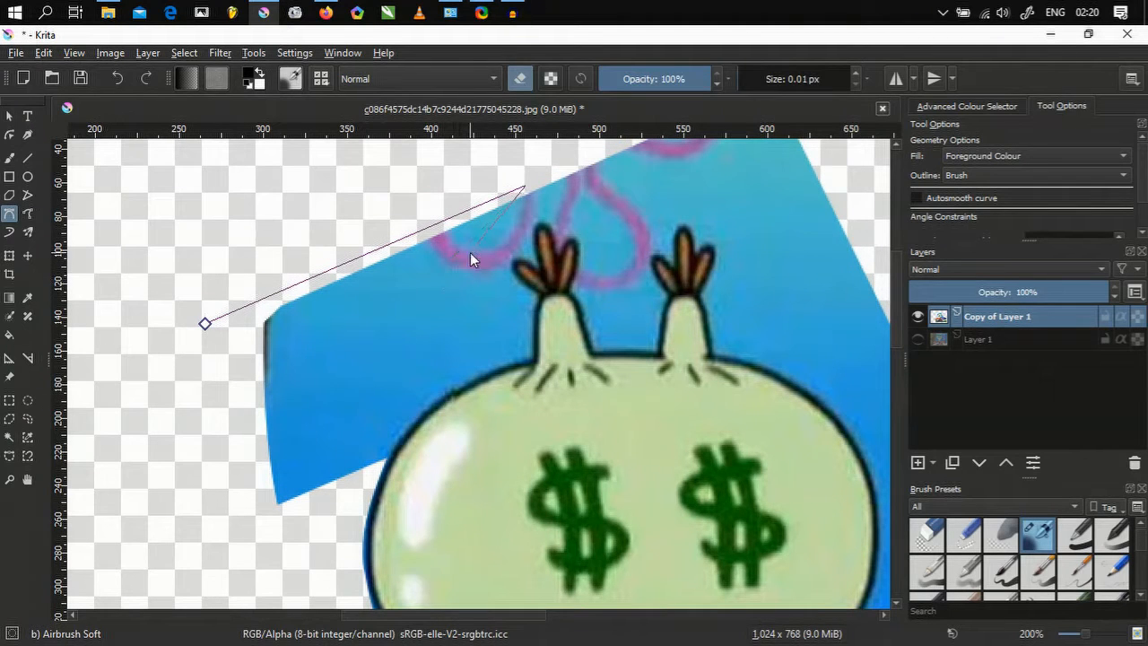
scroll(499, 300, "up", 3)
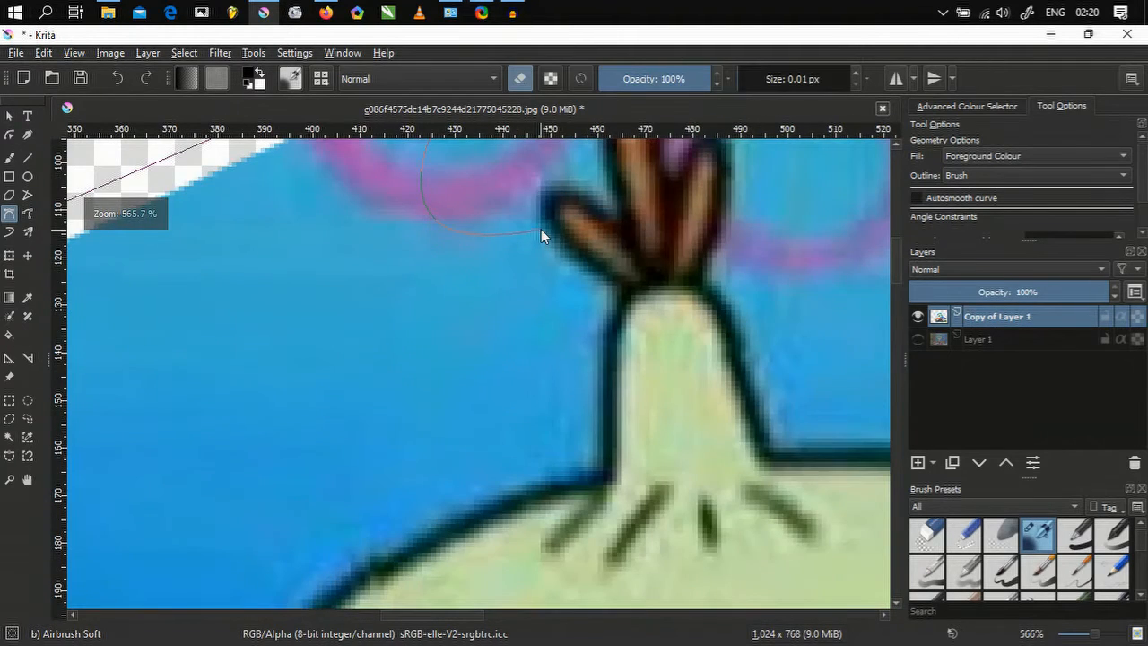
left_click(539, 231)
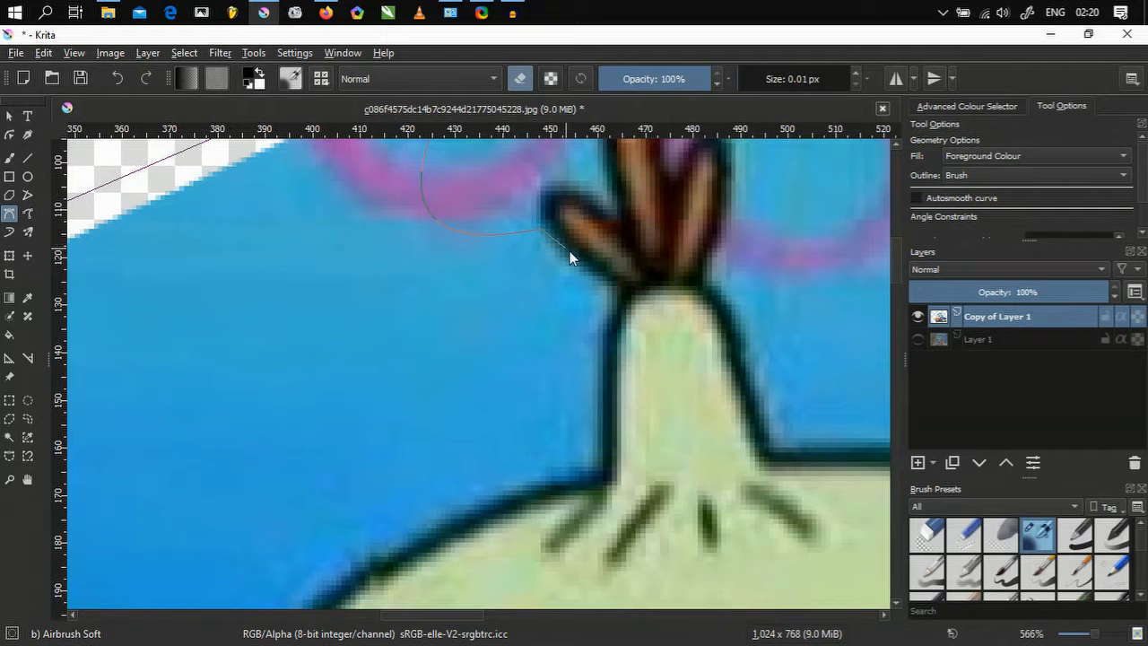
left_click(609, 287)
left_click(600, 466)
- Continue the path along the eyeball's upper-left outline and close it outside the image remains to erase the enclosed sky
left_click_drag(574, 470, 759, 241)
left_click(572, 325)
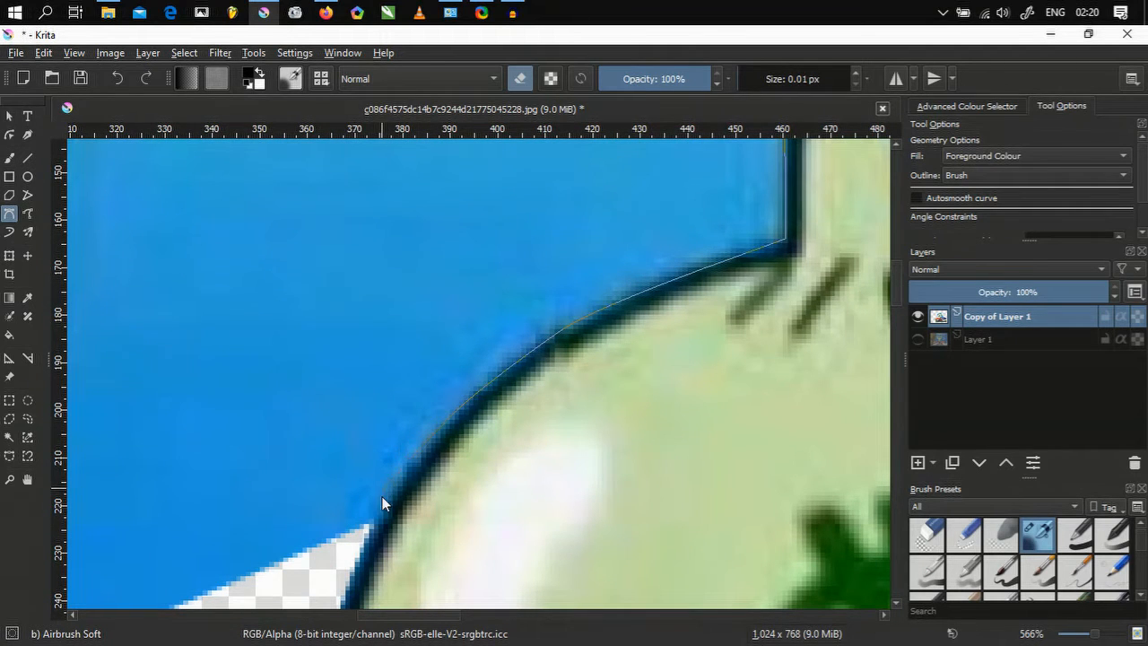
key("1")
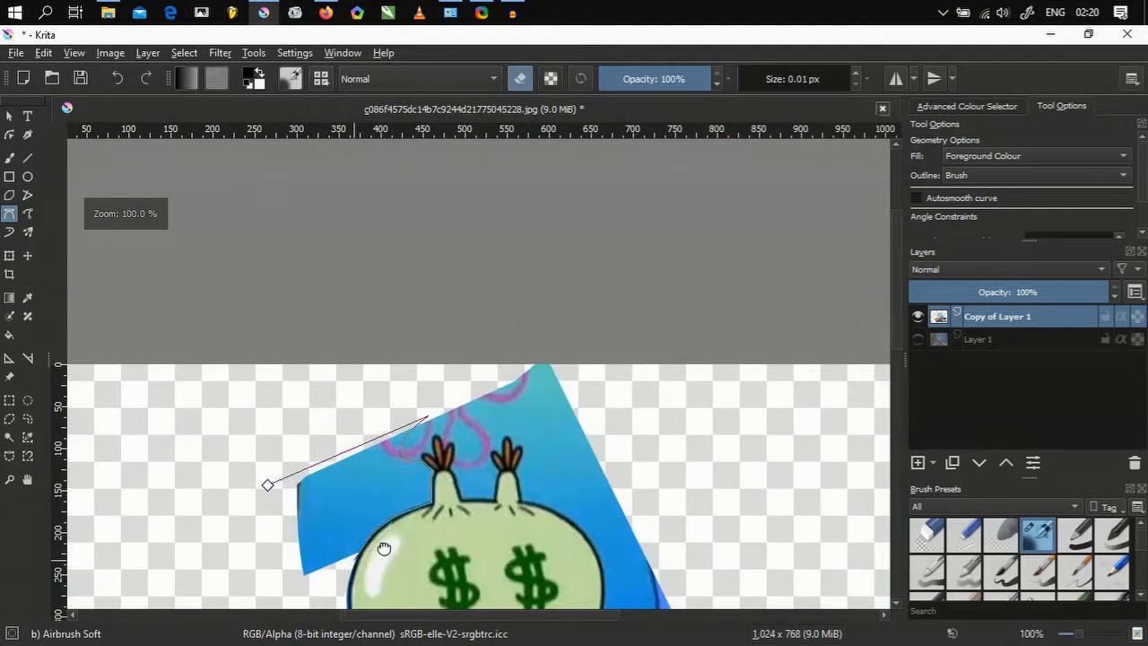
left_click_drag(385, 546, 495, 461)
left_click(421, 496)
left_click(430, 365)
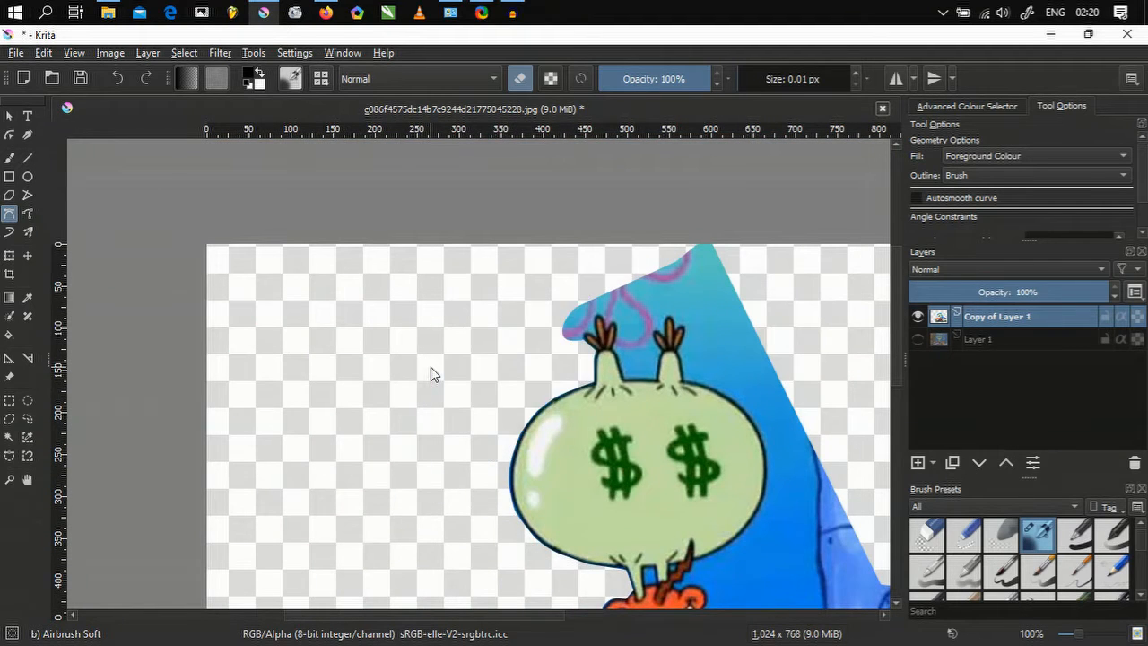
- Erase the top of the remaining sky above both eyelash tufts with a closed path extending past the canvas edge
scroll(495, 359, "up", 3)
mouse_move(517, 360)
left_mouse_down()
mouse_move(403, 359)
mouse_move(216, 330)
mouse_move(265, 343)
left_mouse_up()
scroll(242, 317, "down", 2)
left_click(170, 311)
left_click(453, 211)
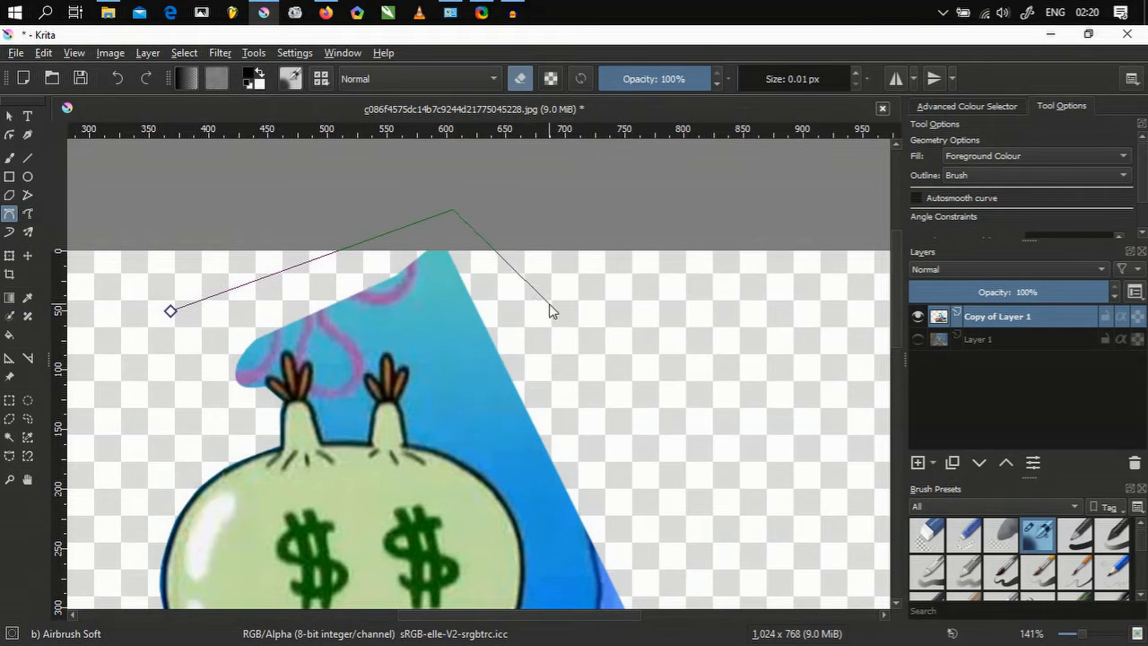
left_click(549, 305)
left_click(558, 406)
left_click(420, 330)
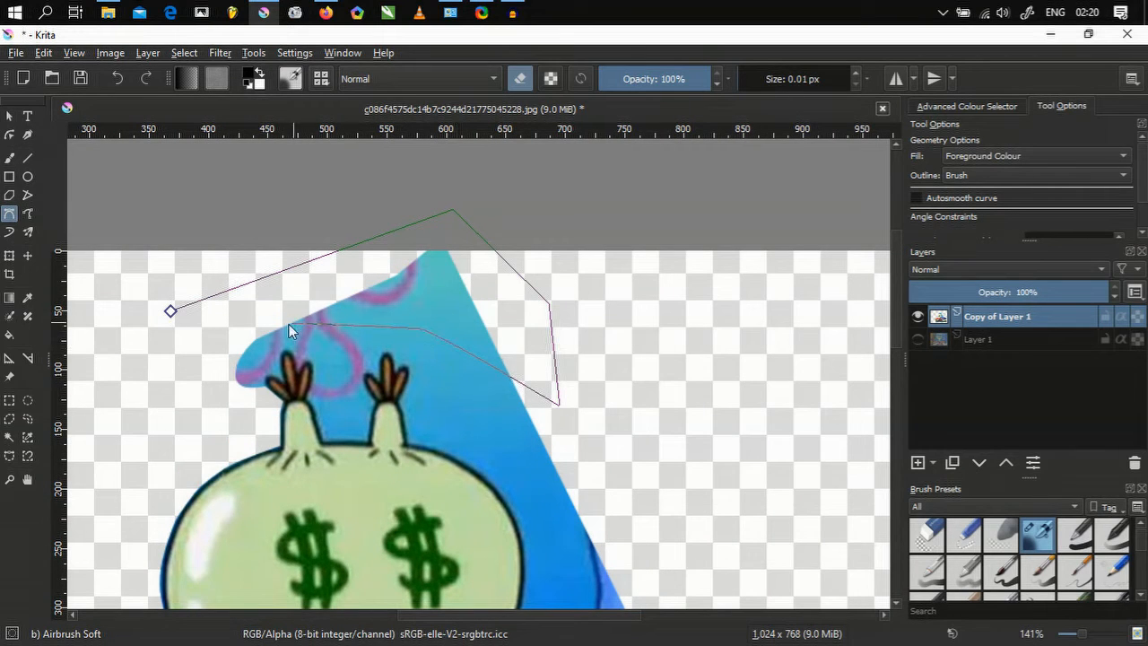
left_click(179, 352)
left_click(171, 311)
- Erase the sky beside the left eyelash tuft with a closed path following its outer lash and the middle lash's left edge
scroll(227, 348, "up", 5)
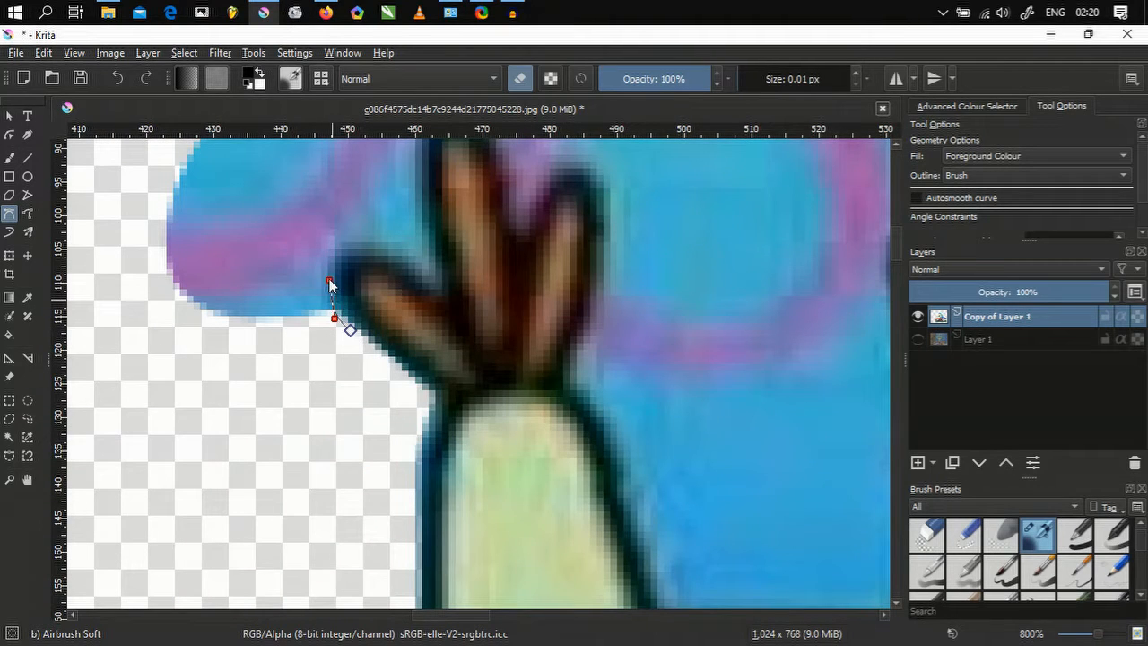
left_click_drag(330, 283, 339, 251)
scroll(446, 304, "down", 3)
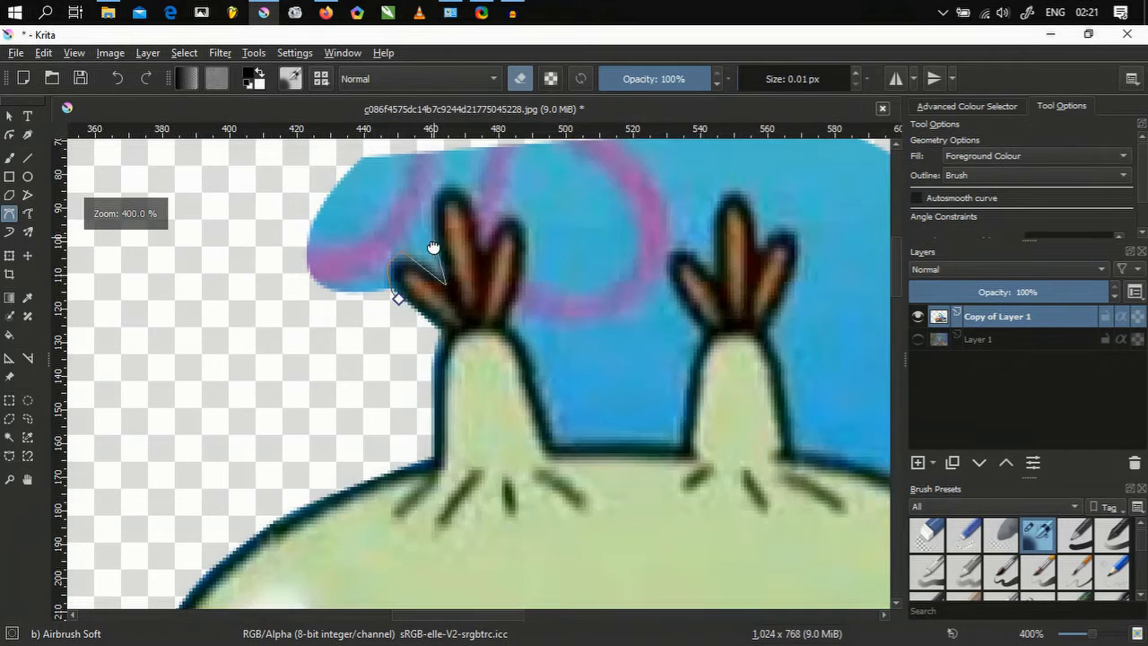
scroll(446, 327, "up", 5)
scroll(444, 324, "down", 2)
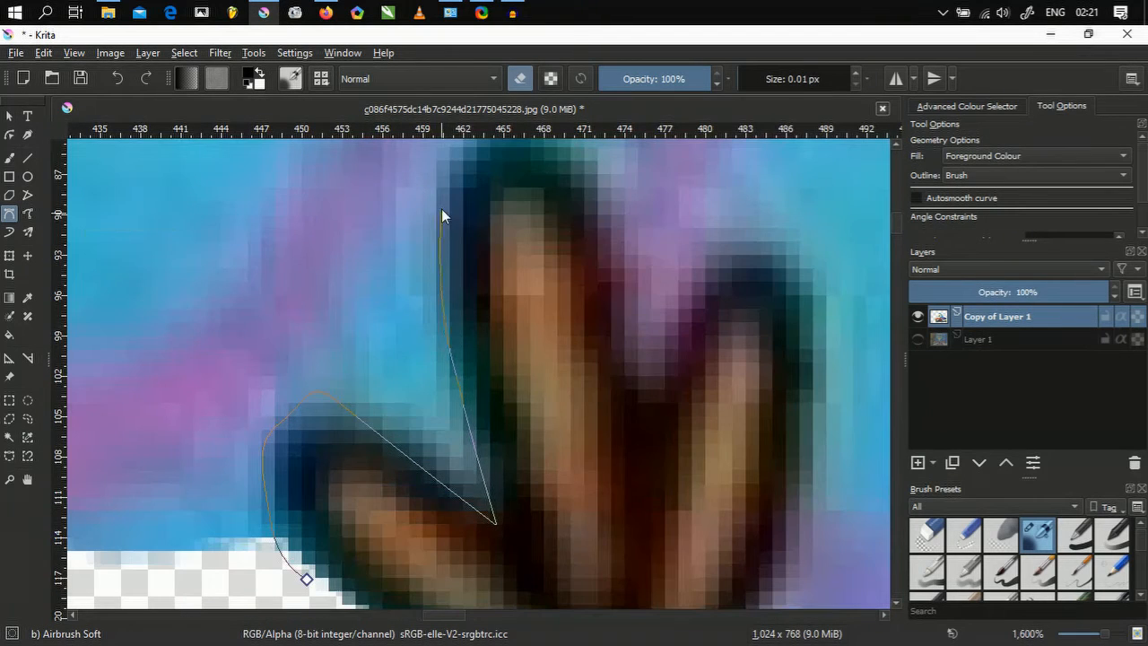
scroll(442, 191, "up", 3)
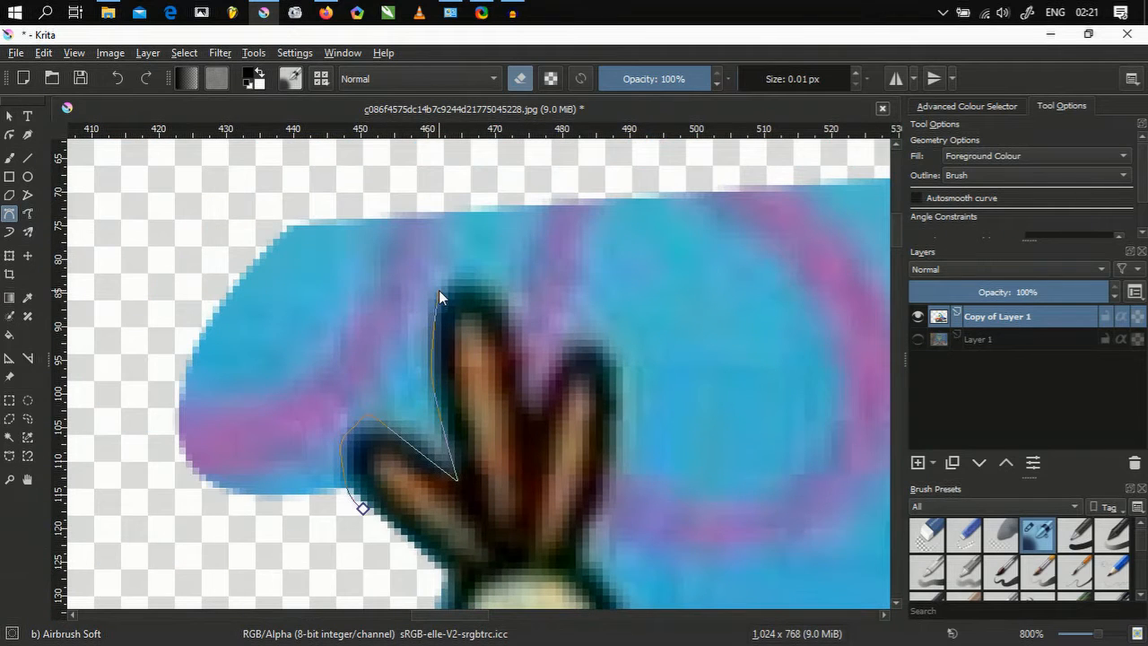
left_click(258, 204)
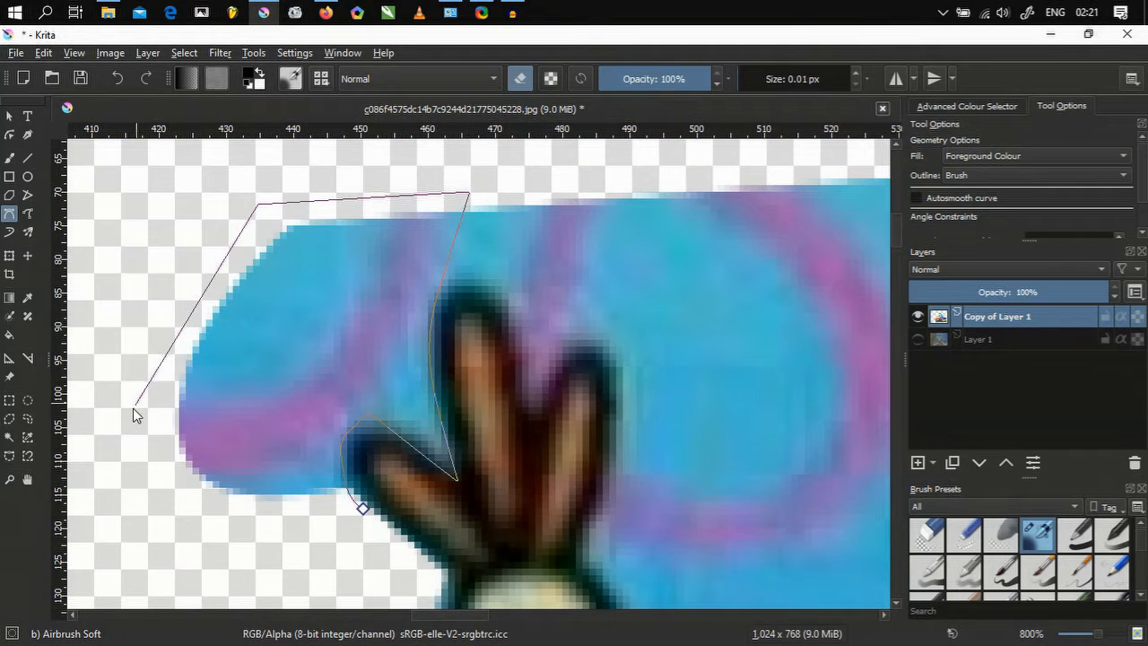
left_click(132, 411)
left_click(145, 520)
left_click(362, 509)
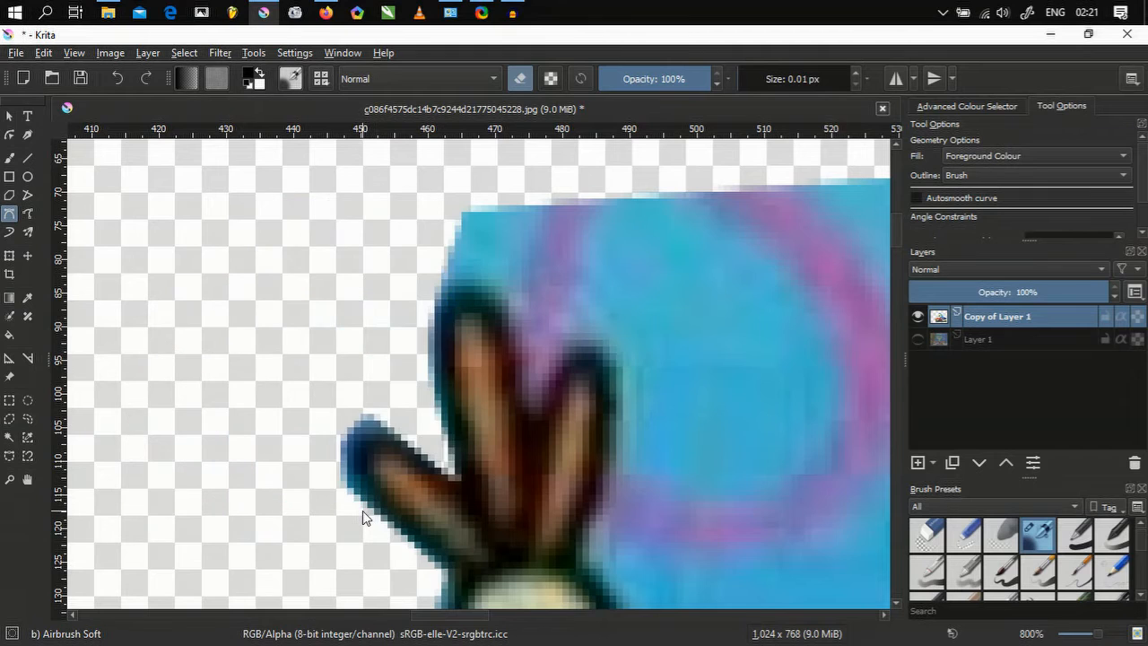
- Erase the sky above and between the middle and right lashes of the left tuft with a closed path along their outlines
scroll(361, 509, "down", 5)
left_click_drag(358, 517, 353, 352)
scroll(354, 352, "down", 1)
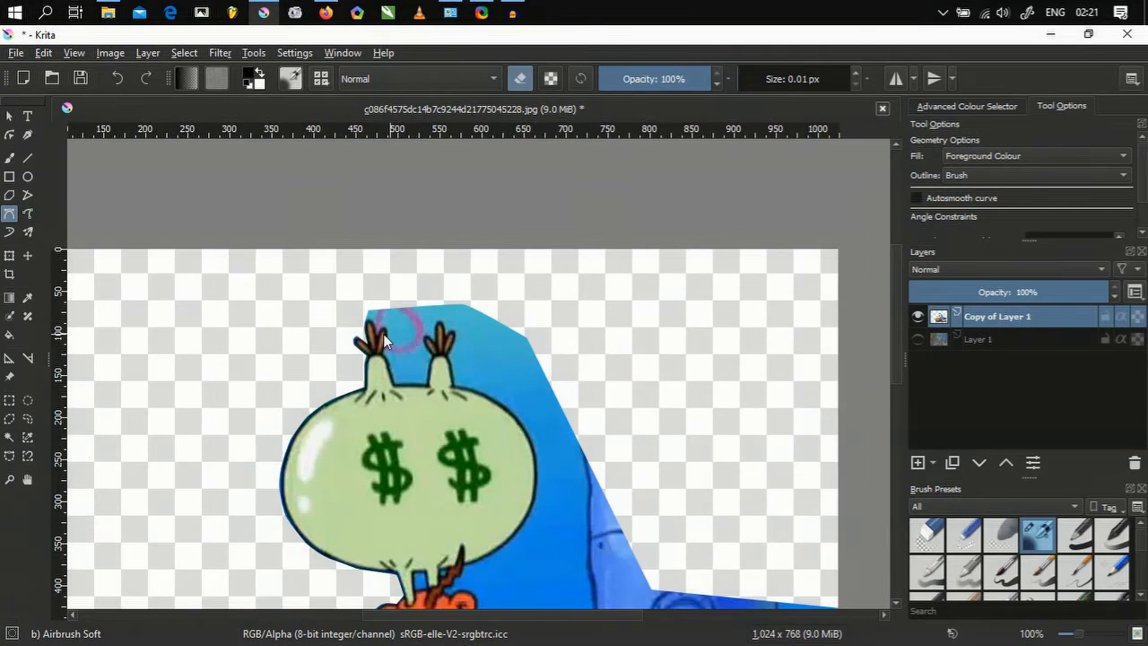
scroll(380, 334, "up", 6)
scroll(269, 278, "down", 2)
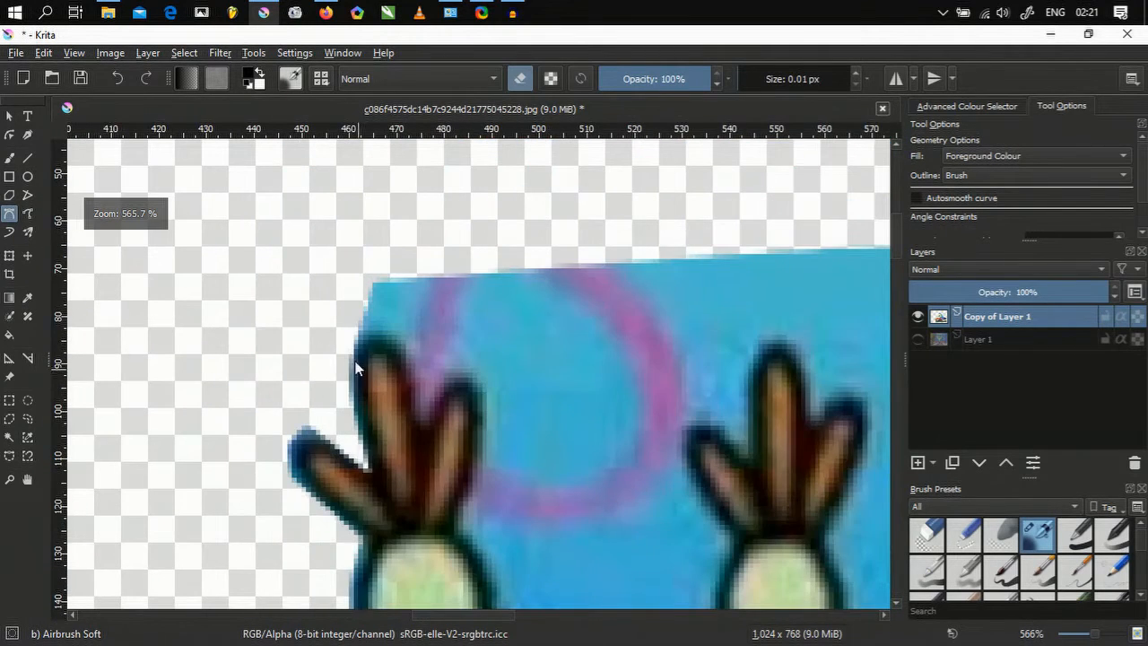
scroll(331, 354, "up", 3)
left_click(343, 351)
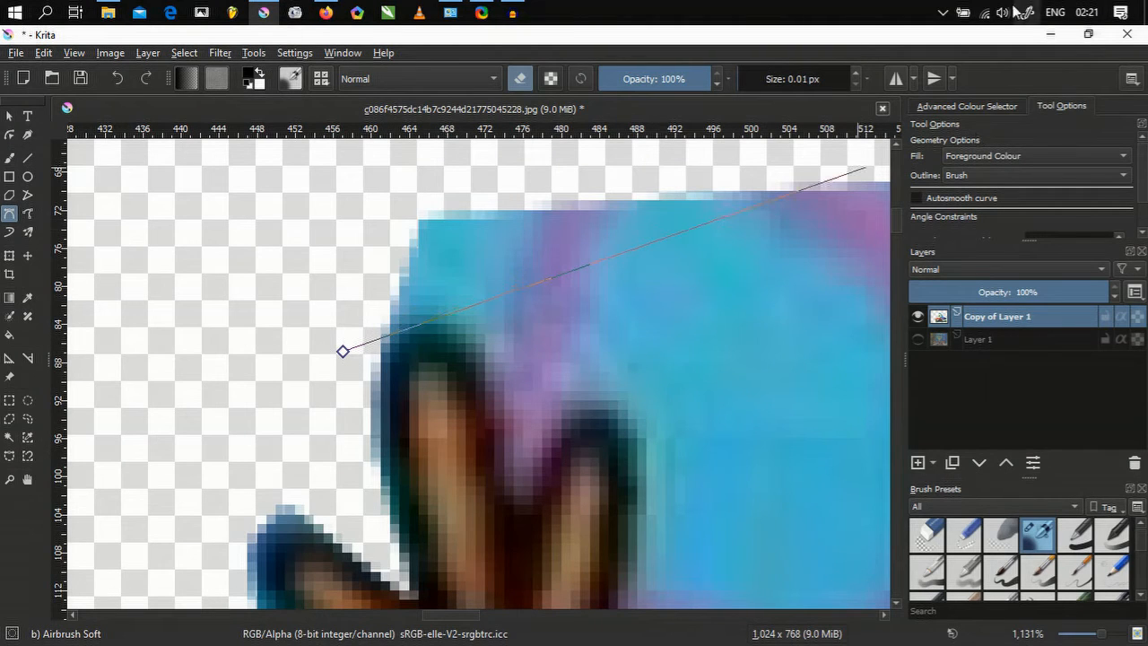
left_click_drag(383, 330, 409, 320)
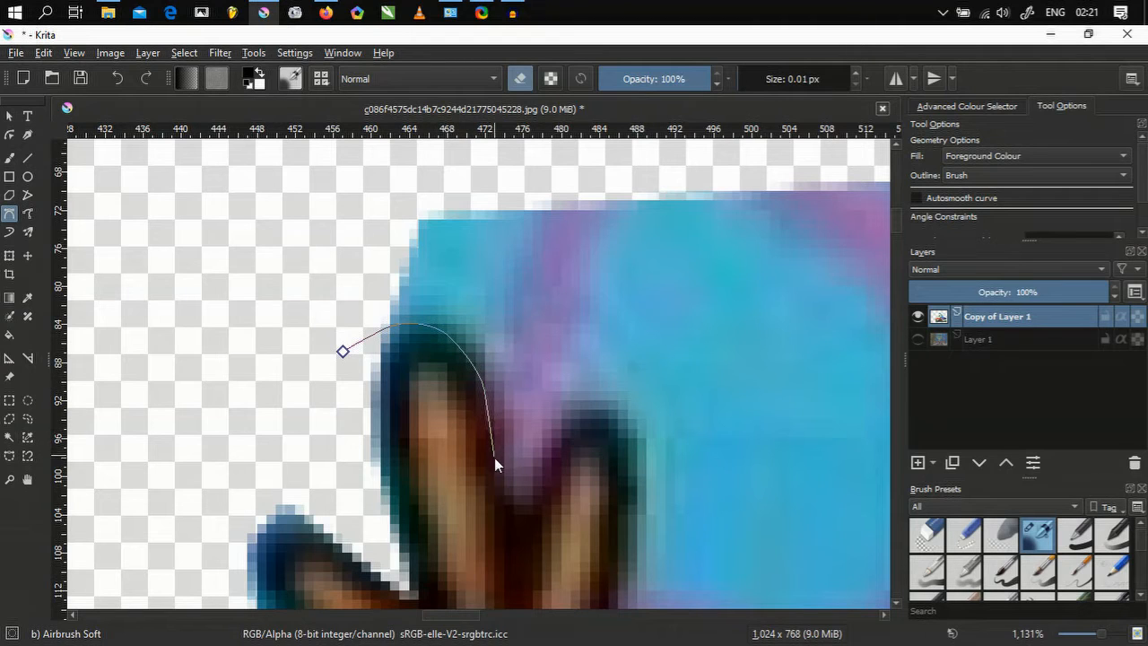
left_click(527, 516)
left_click(623, 393)
left_click(695, 166)
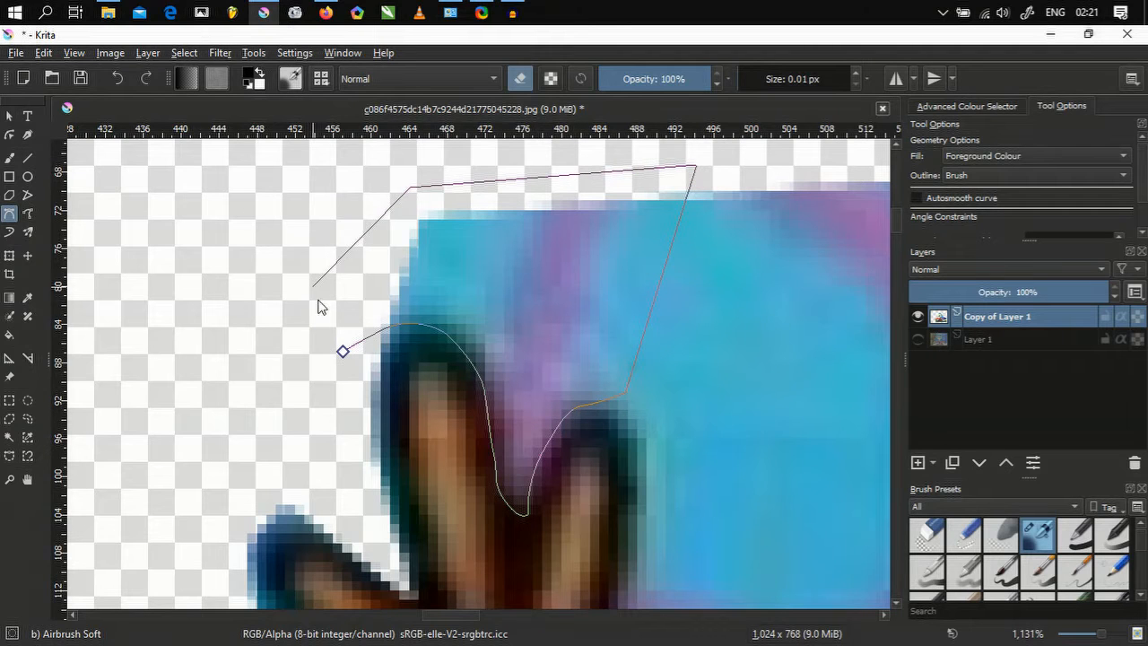
left_click(342, 351)
- Trace an erasing path from the left tuft's right lash down its stalk and along the eyeball's top to the right stalk's base
scroll(338, 353, "down", 4)
scroll(336, 352, "up", 3)
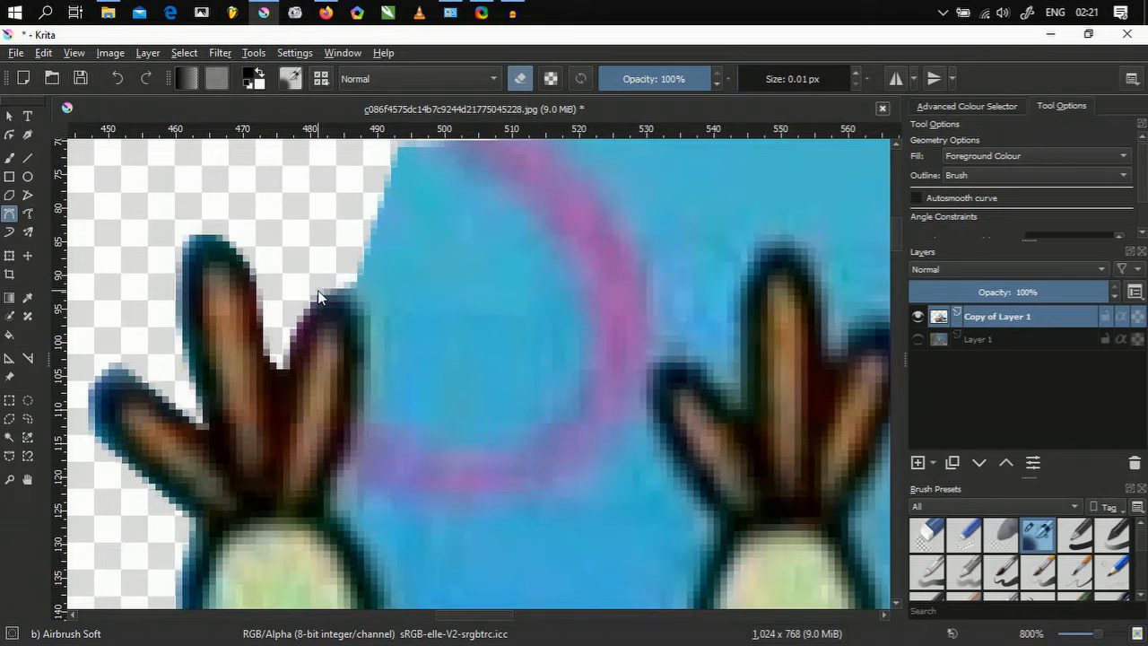
left_click(317, 290)
left_click_drag(358, 326, 359, 328)
scroll(323, 502, "down", 2)
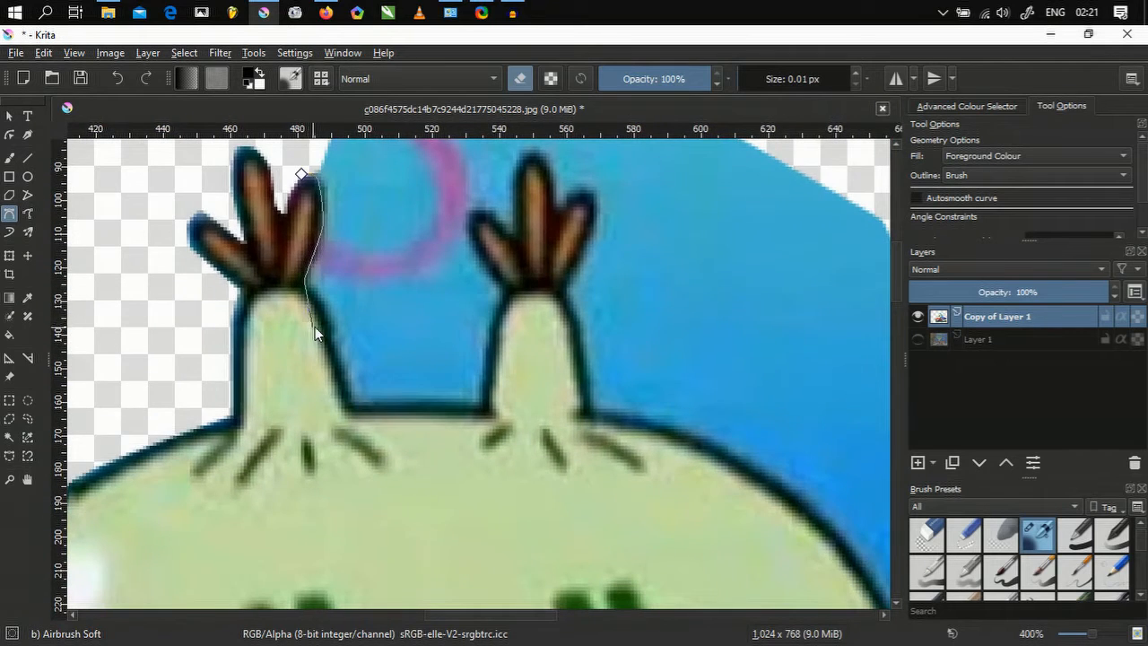
scroll(315, 326, "up", 4)
scroll(420, 423, "down", 1)
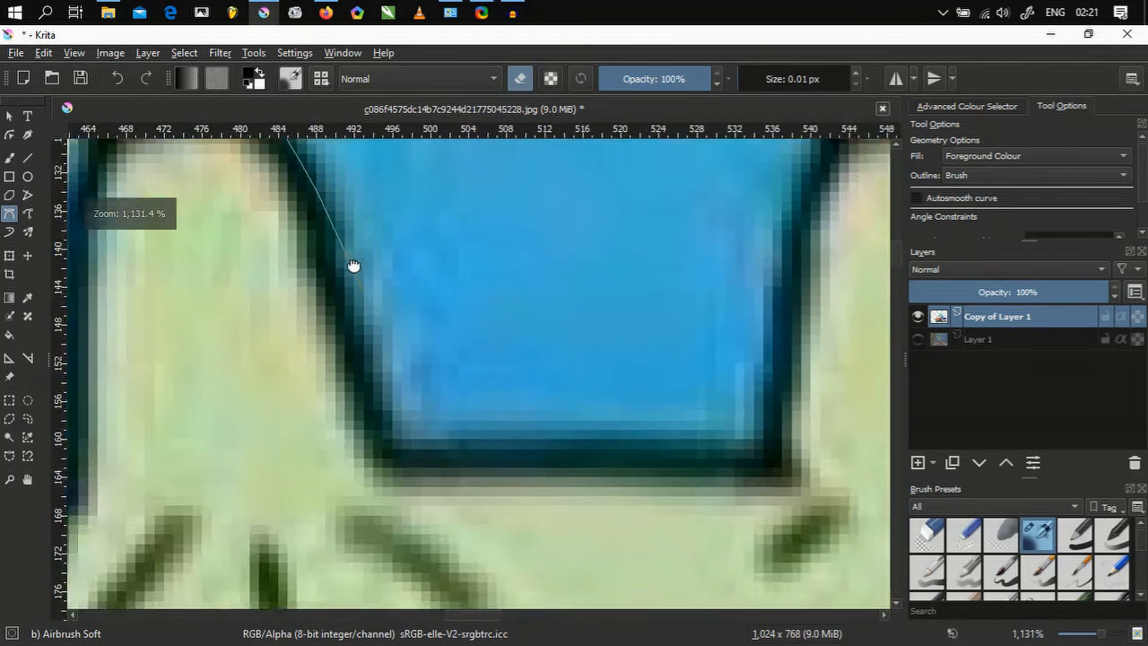
left_click(392, 388)
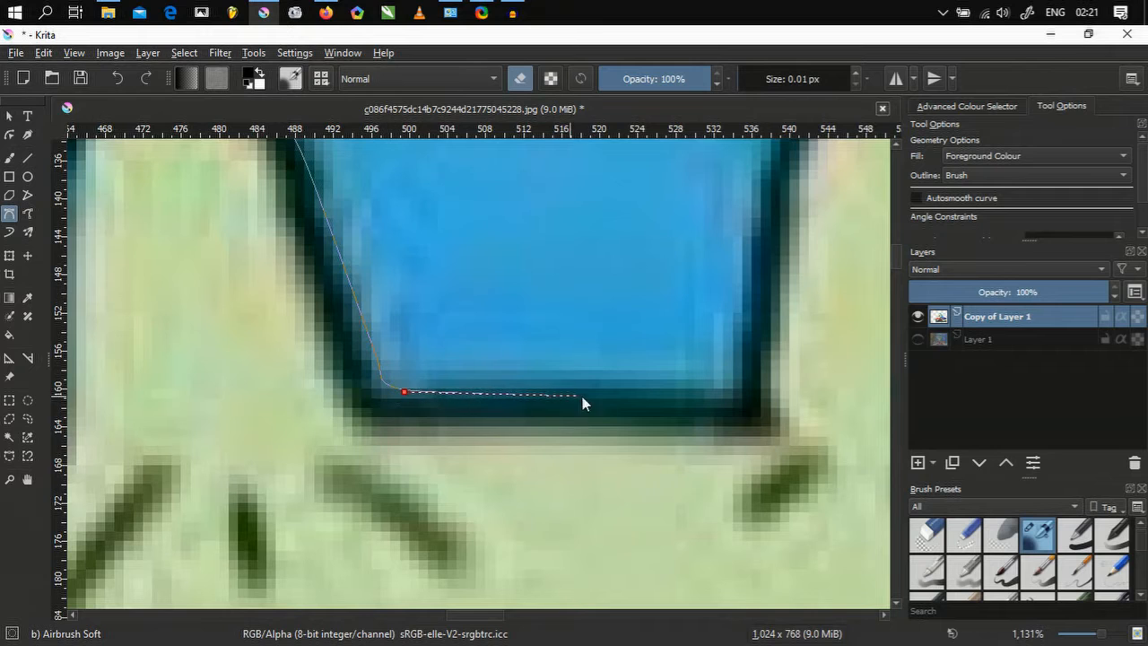
scroll(725, 400, "down", 1)
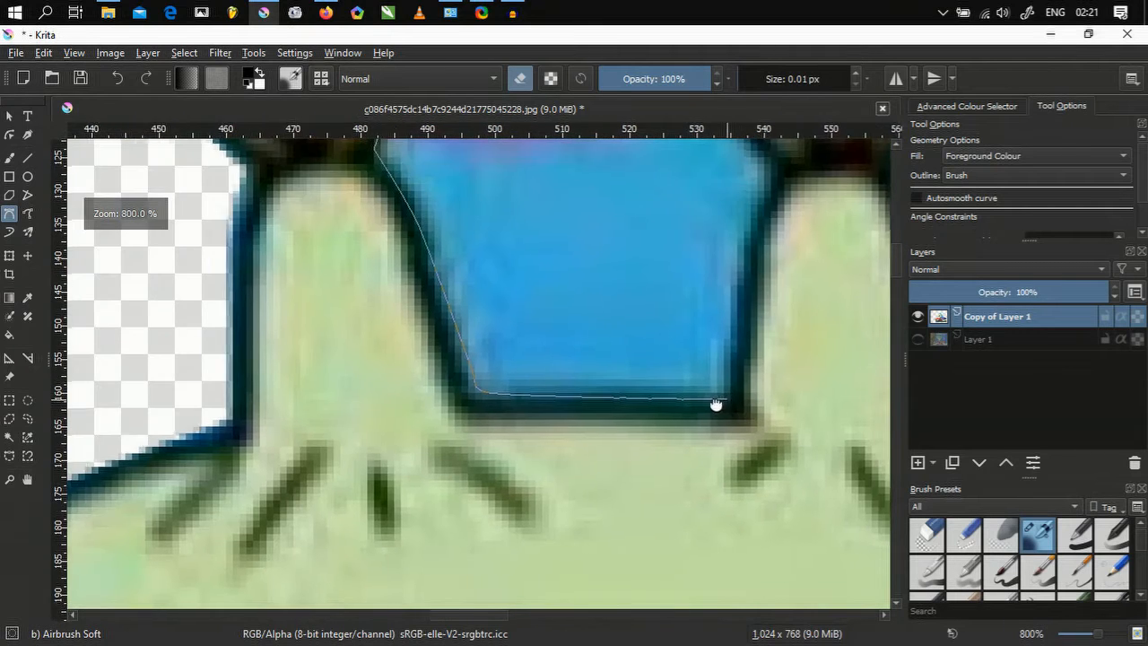
left_click_drag(715, 402, 556, 443)
left_click(554, 435)
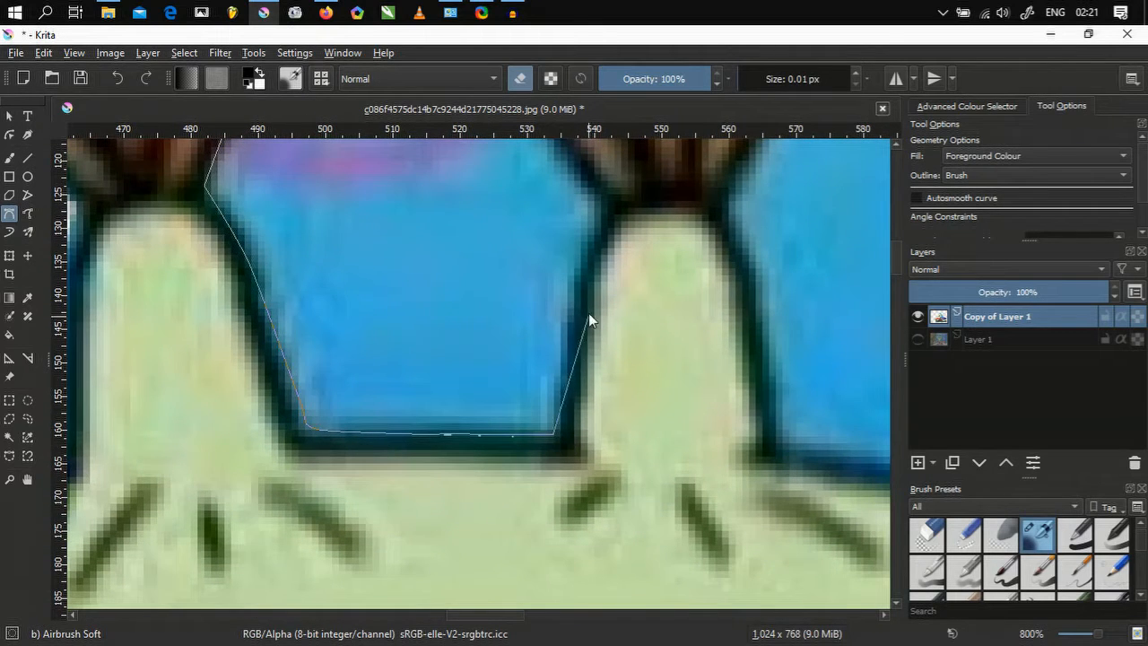
- Continue the path up the right stalk and its left lash, and close it above the image remains to erase the sky between the stalks
left_click(594, 230)
scroll(595, 230, "down", 4)
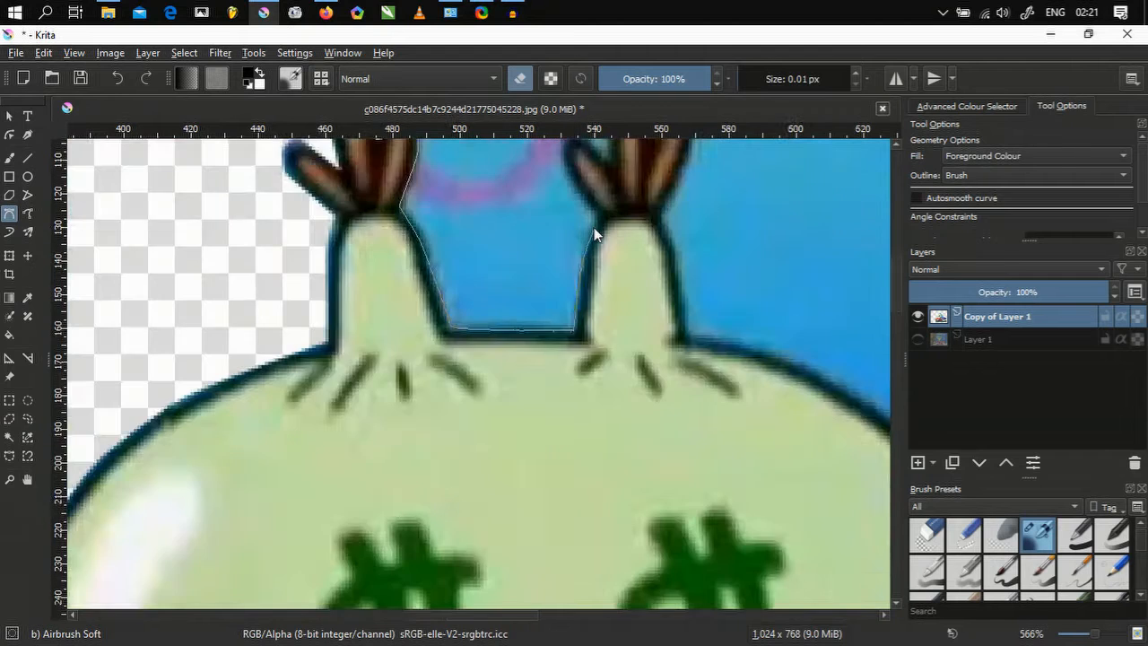
scroll(523, 381, "up", 6)
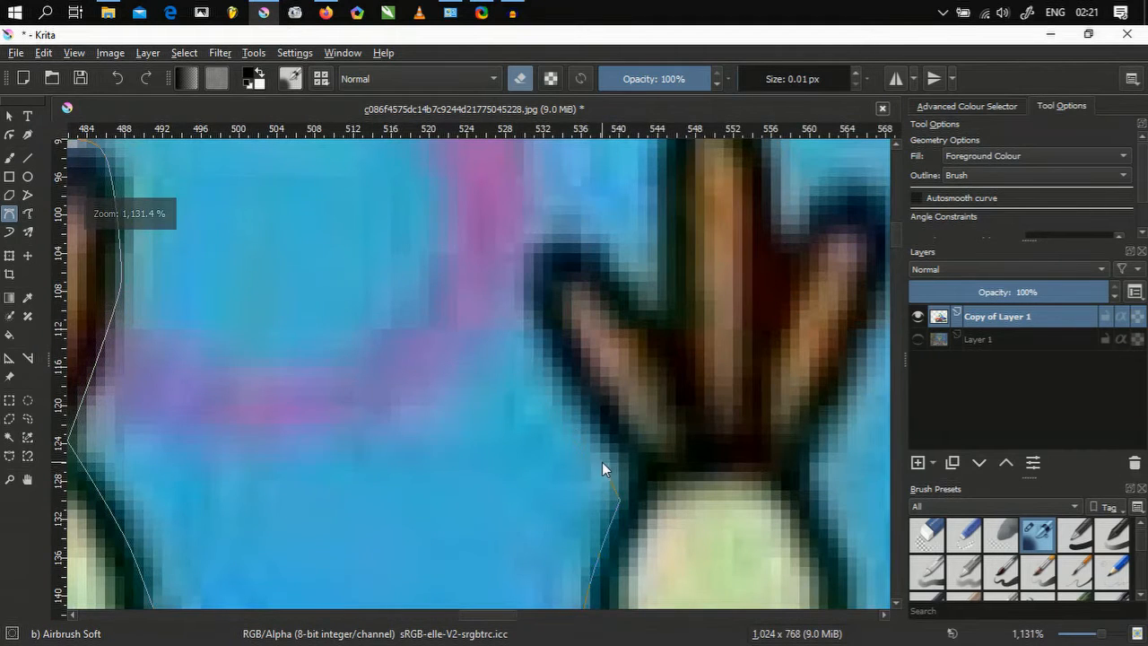
left_click(625, 482)
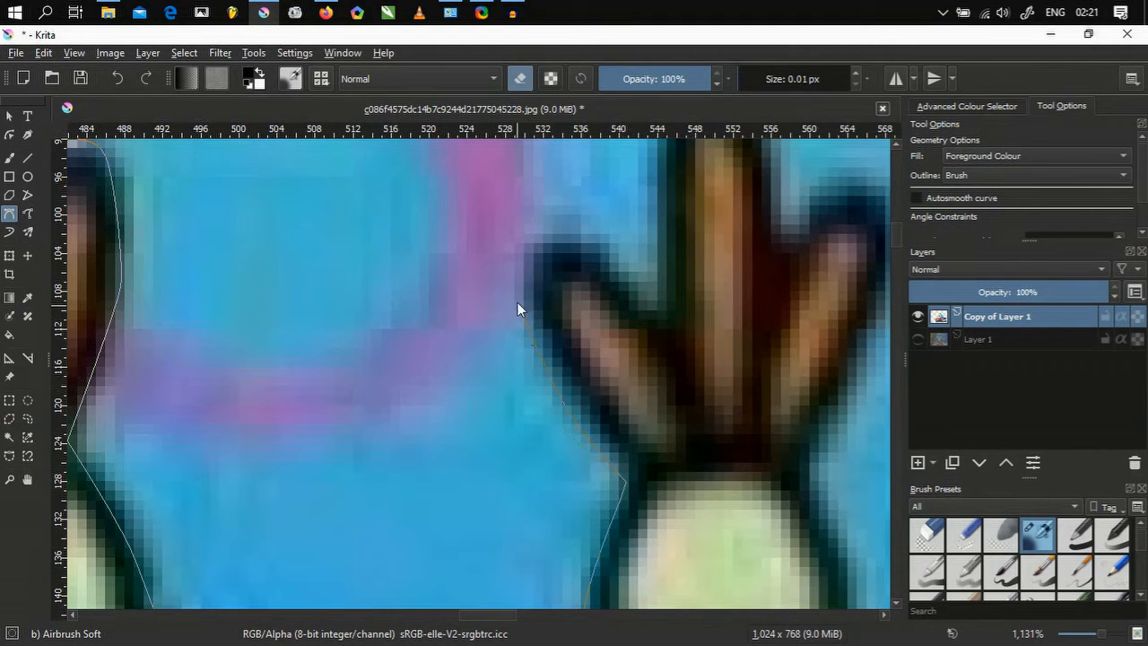
left_click_drag(518, 271, 528, 242)
scroll(528, 242, "down", 3)
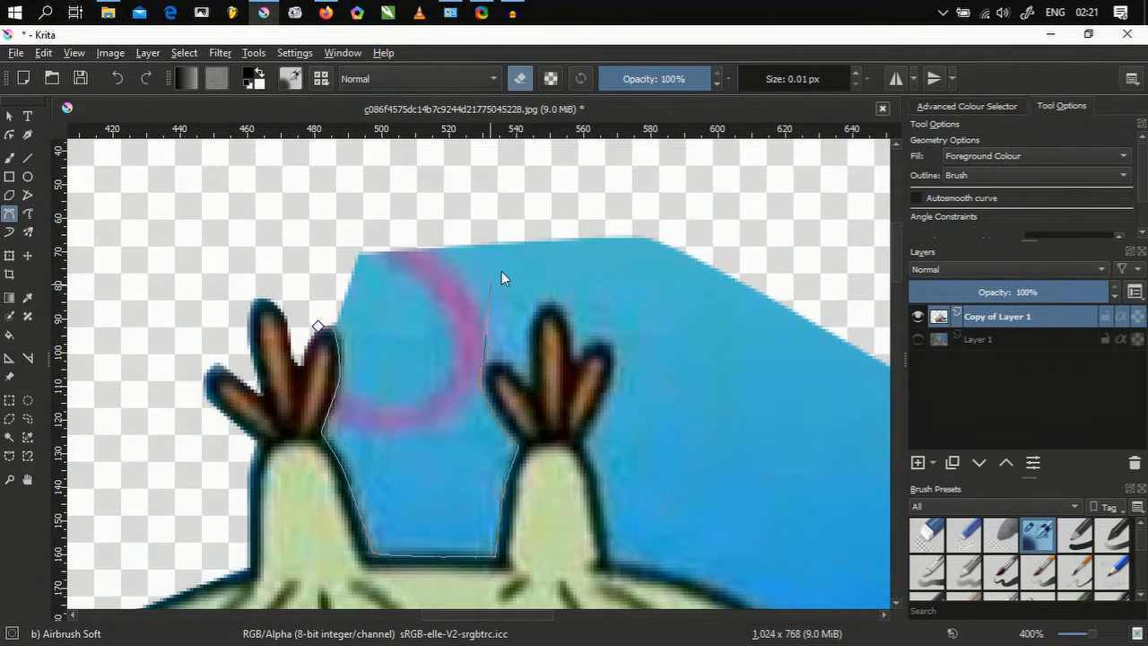
left_click(544, 218)
left_click(334, 209)
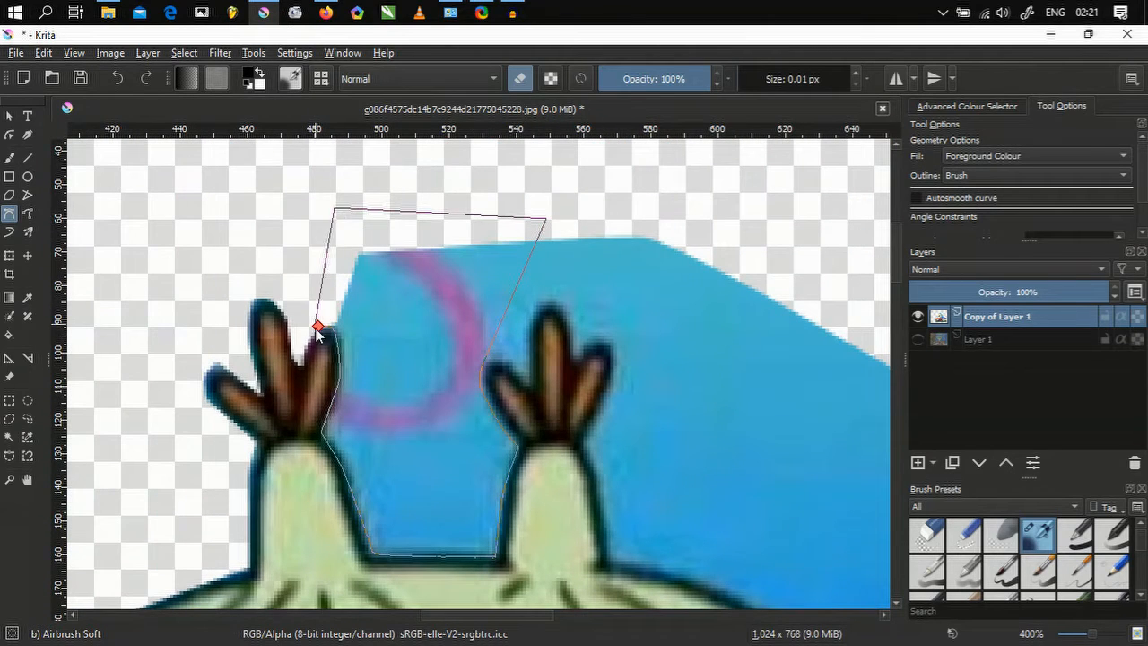
left_click(319, 327)
- Erase the sky between the left and middle lashes of the right tuft with a closed path along their outlines
scroll(456, 320, "up", 3)
scroll(466, 386, "down", 4)
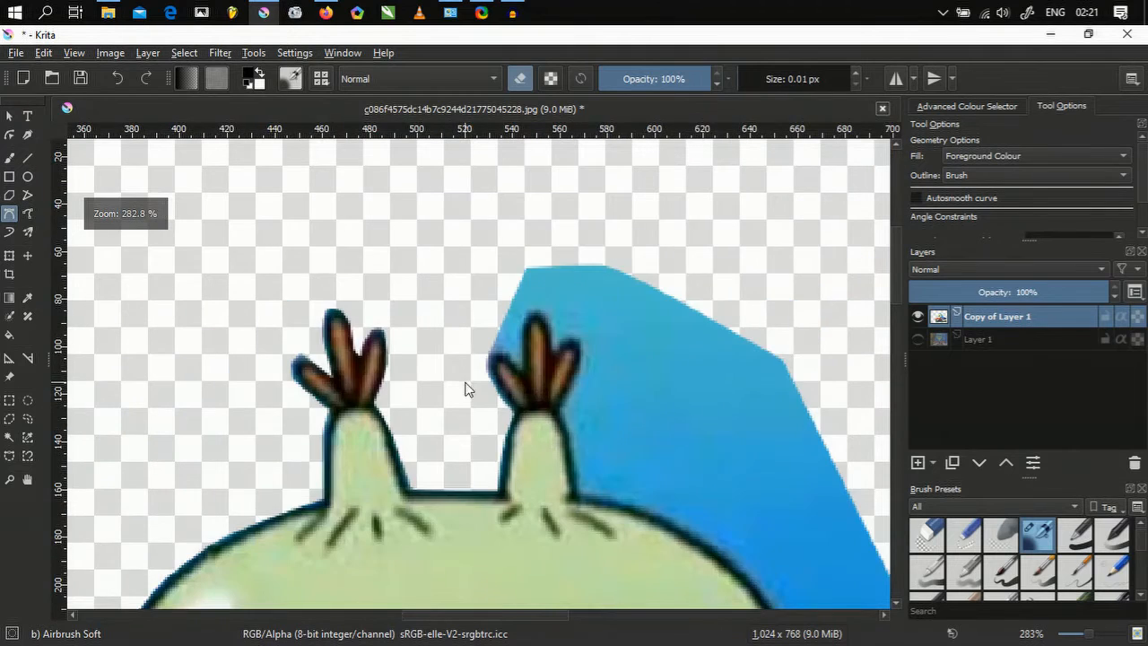
scroll(399, 266, "up", 4)
left_click(359, 267)
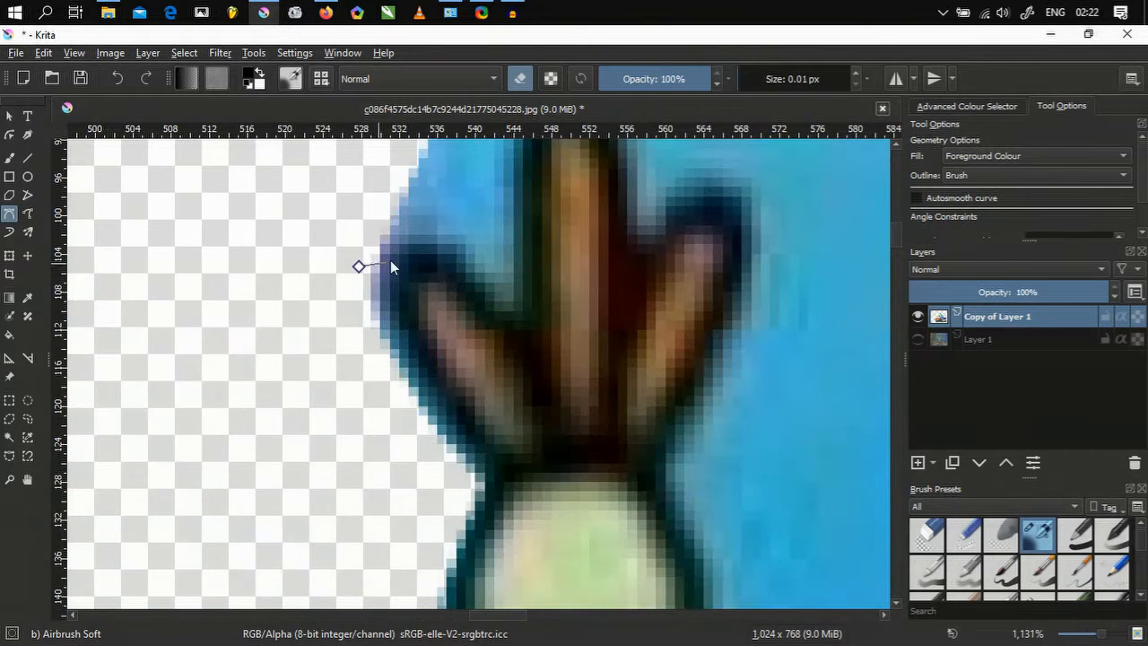
left_click(455, 248)
left_click(524, 328)
scroll(523, 327, "down", 4)
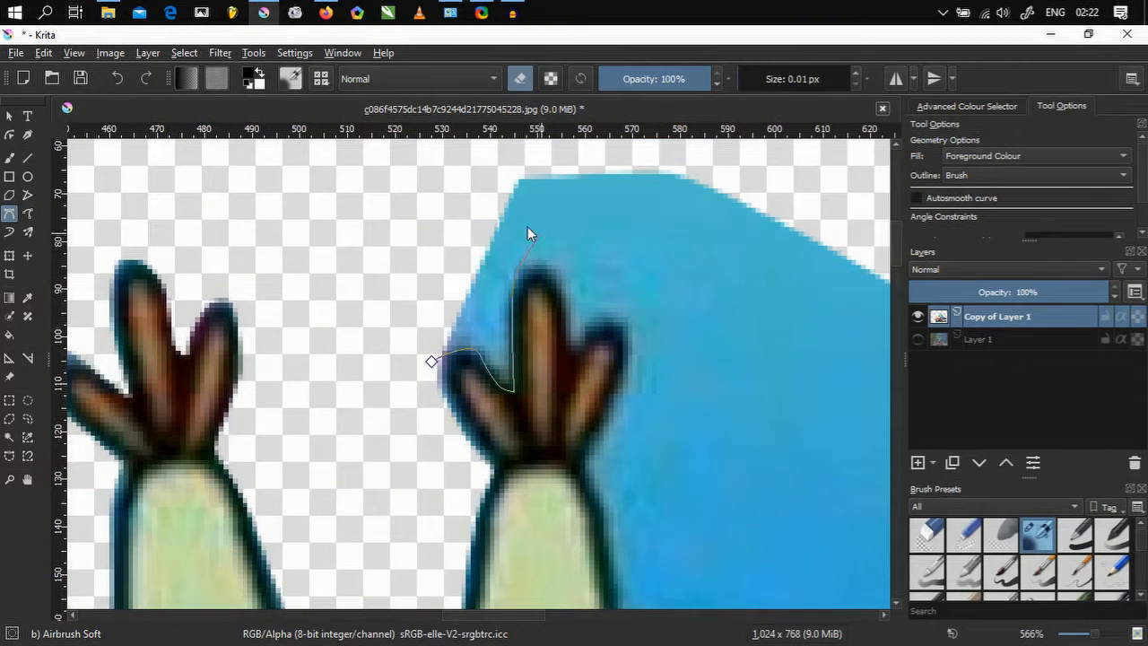
left_click_drag(536, 231, 417, 251)
left_click(431, 362)
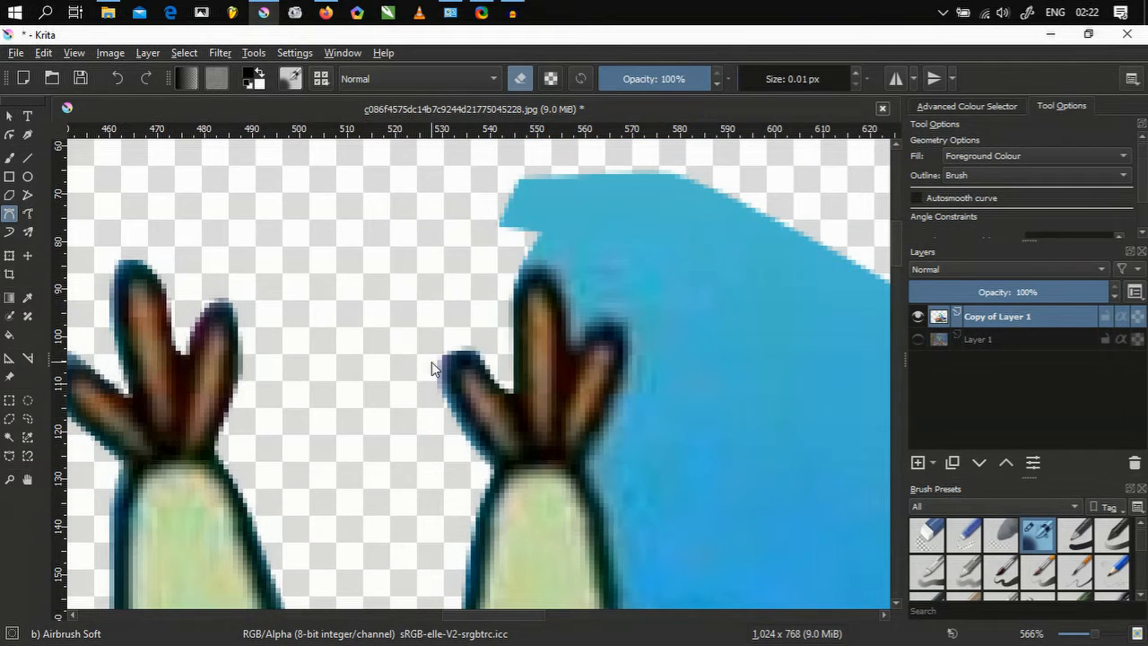
- Trace an erasing path from the empty area over the right tuft's middle and right lashes and down toward its stalk
scroll(448, 354, "down", 4)
scroll(455, 351, "down", 4)
scroll(454, 341, "up", 8)
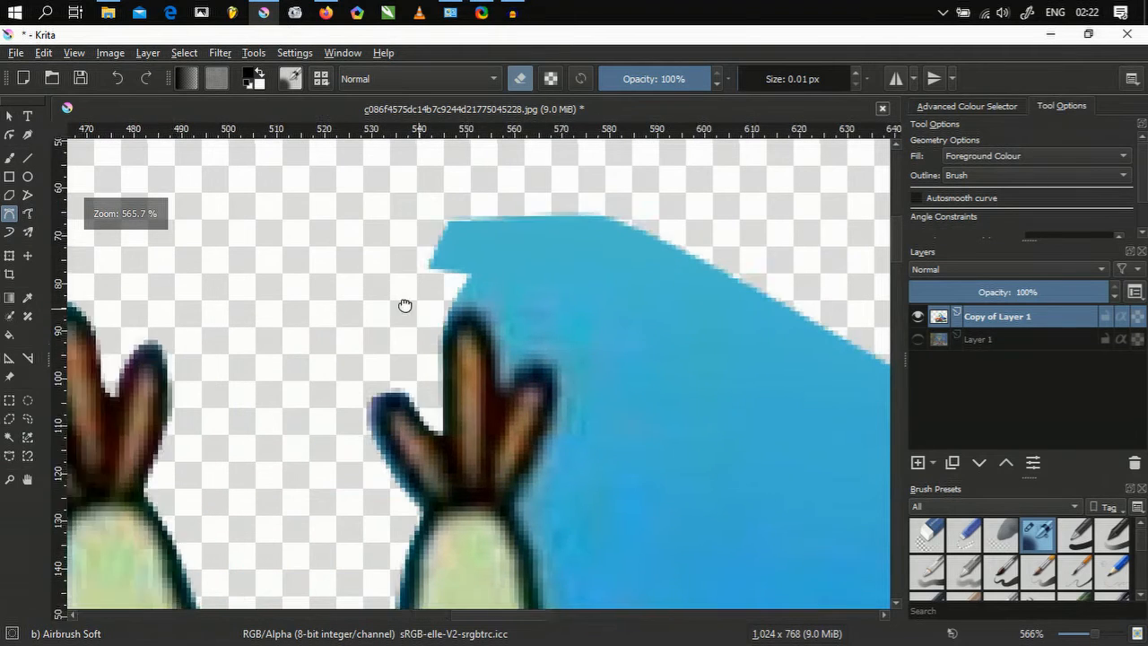
left_click(208, 191)
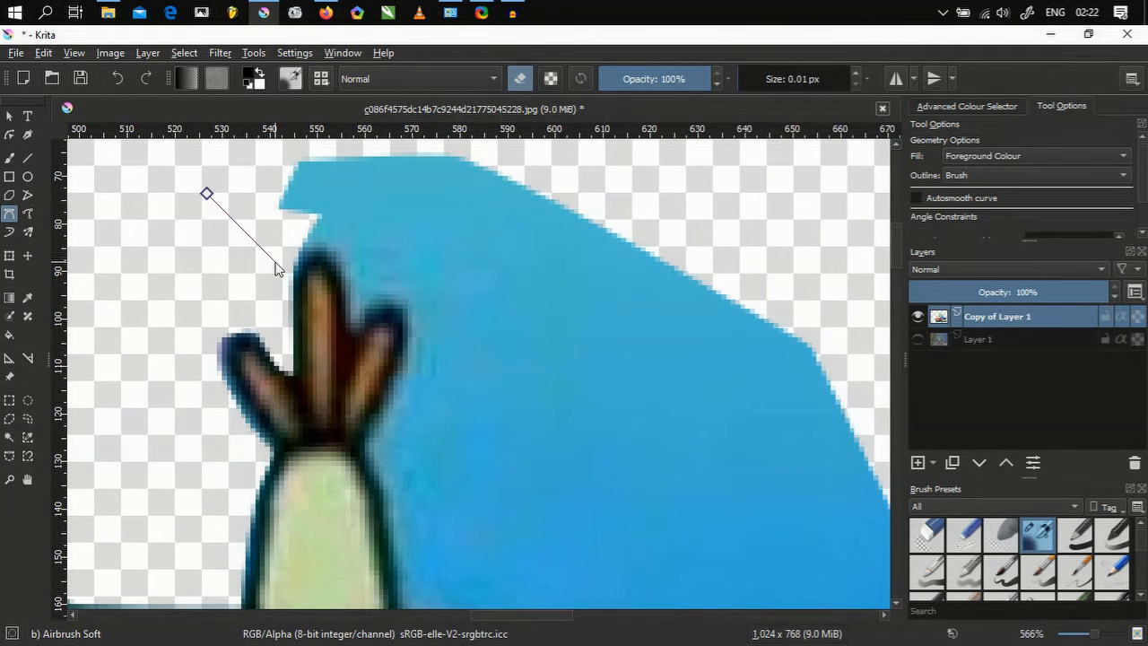
scroll(279, 269, "up", 4)
left_click(273, 259)
left_click_drag(315, 281, 361, 235)
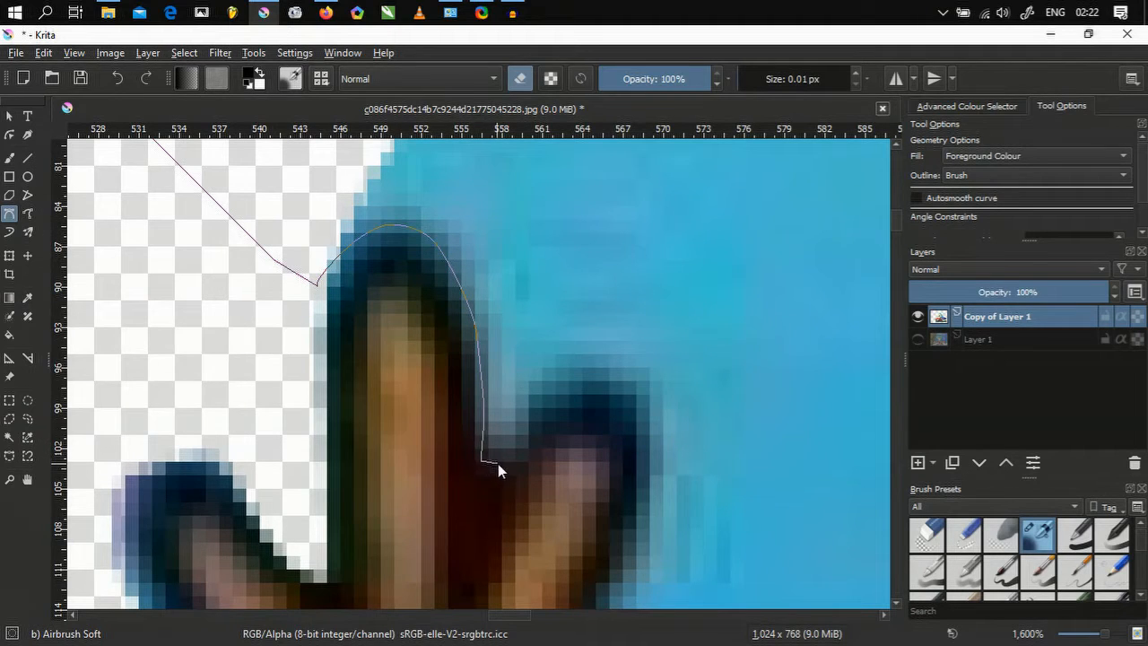
left_click_drag(497, 464, 512, 452)
left_click_drag(602, 369, 298, 208)
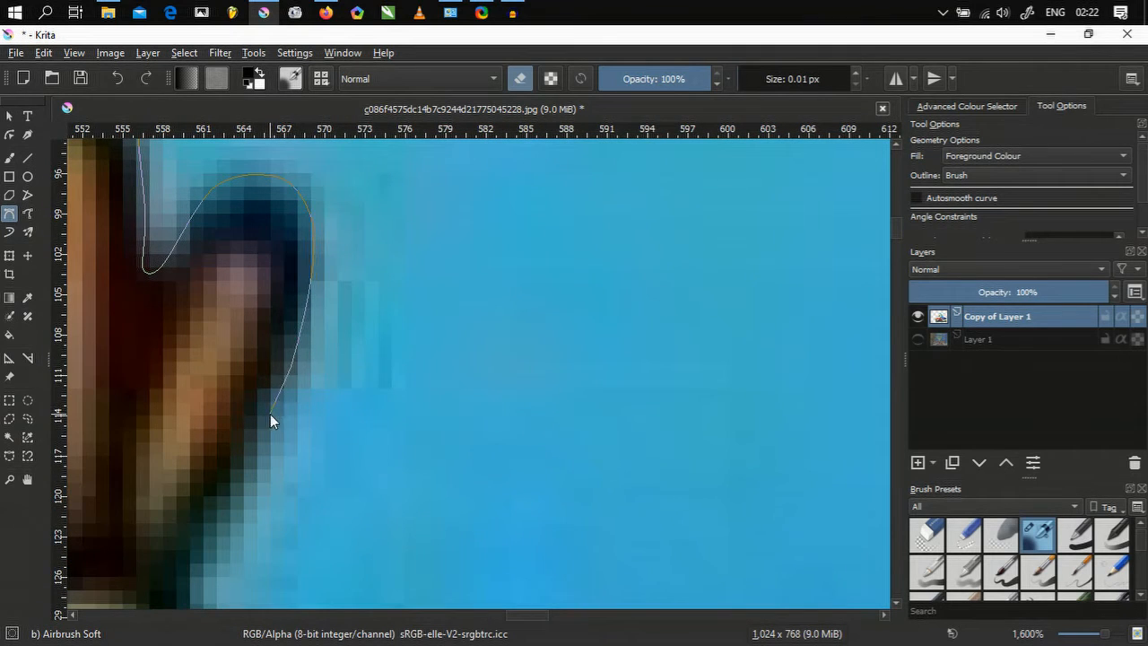
left_click_drag(270, 414, 335, 244)
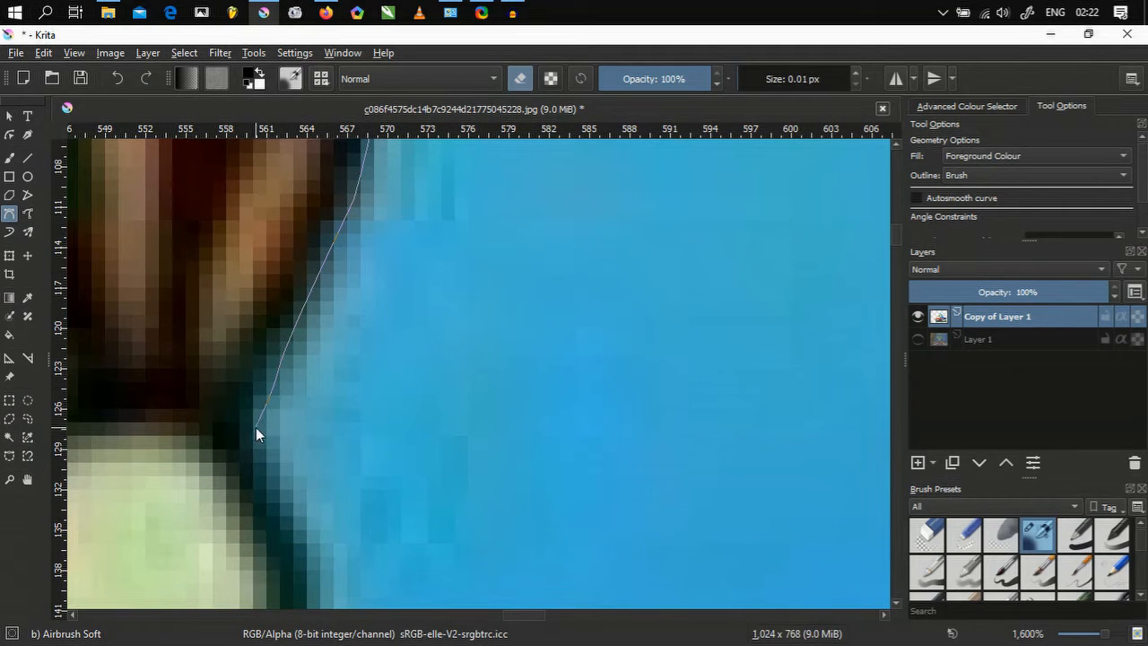
- Extend the path from the top of the right stalk across the sky and close it around the outside to erase the enclosed area
scroll(264, 459, "down", 5)
left_click(264, 459)
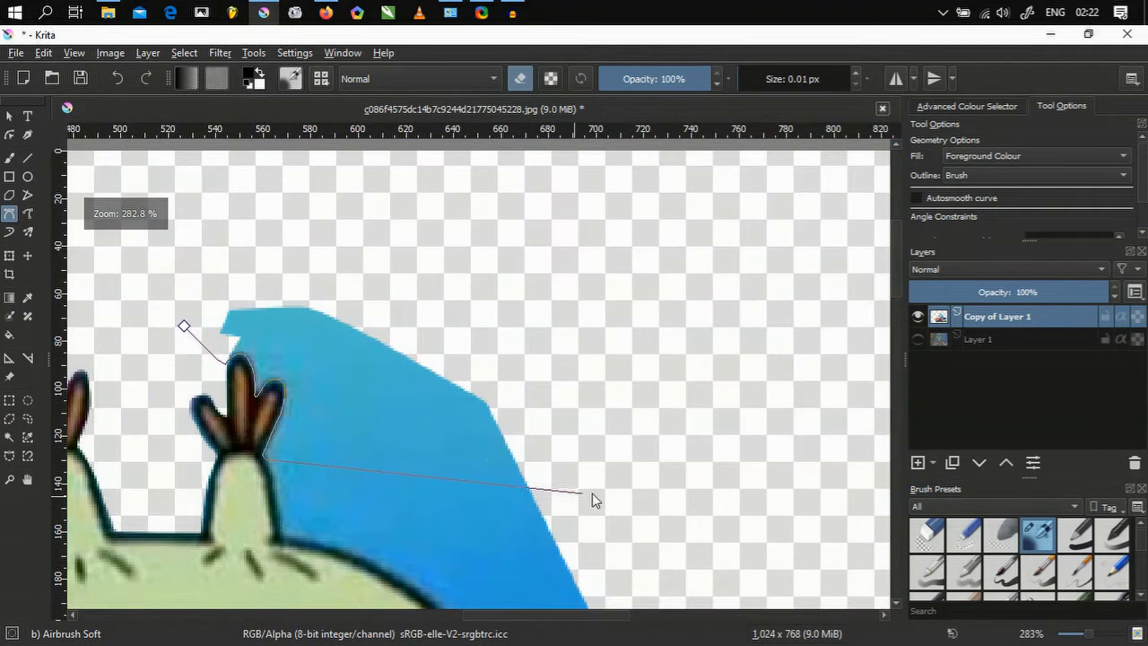
left_click(599, 490)
left_click(543, 265)
left_click(328, 242)
left_click(184, 325)
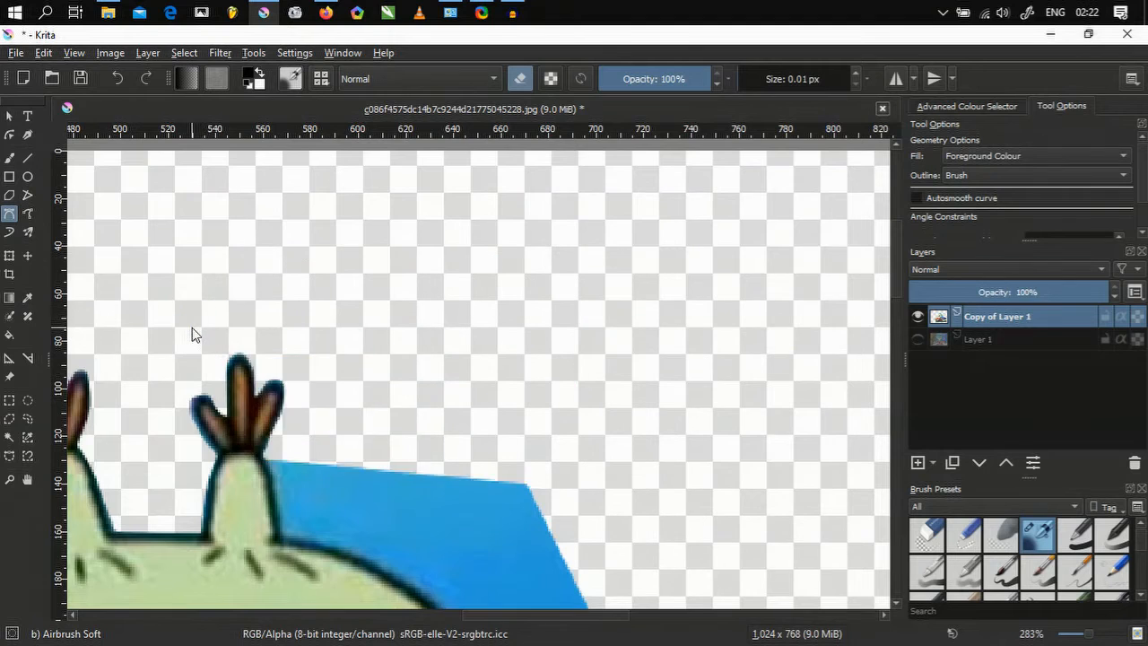
scroll(222, 370, "down", 3)
left_click_drag(222, 371, 297, 314)
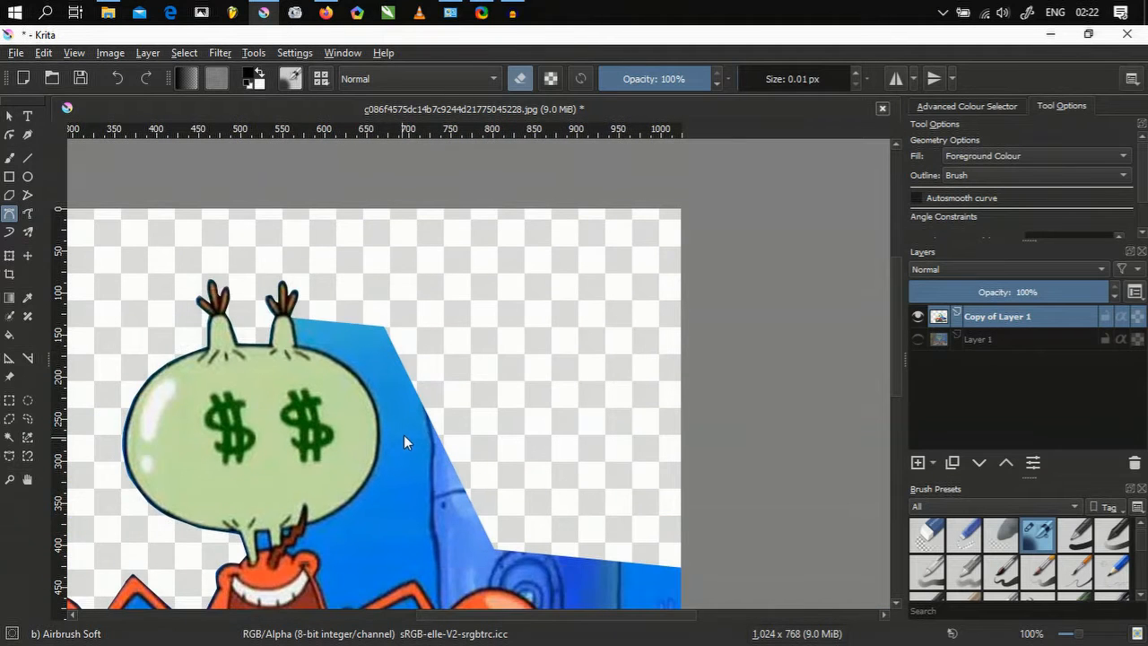
scroll(325, 379, "up", 4)
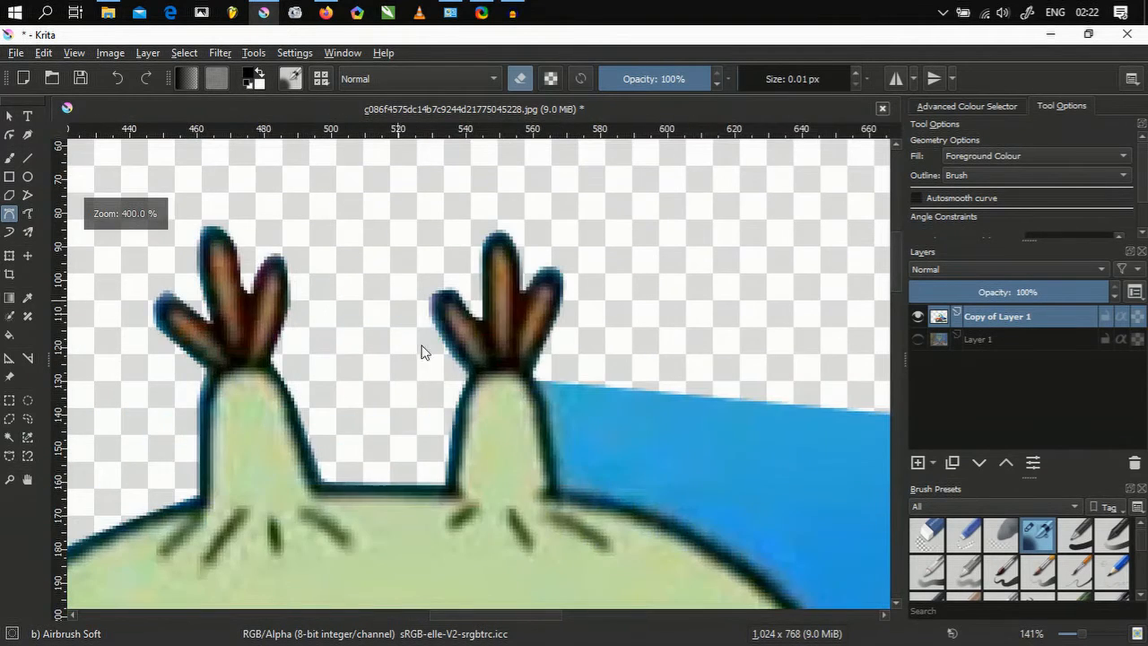
- Start an erasing path at the top of the right stalk and trace its outer outline down to its base
left_click_drag(422, 351, 287, 299)
scroll(287, 298, "up", 4)
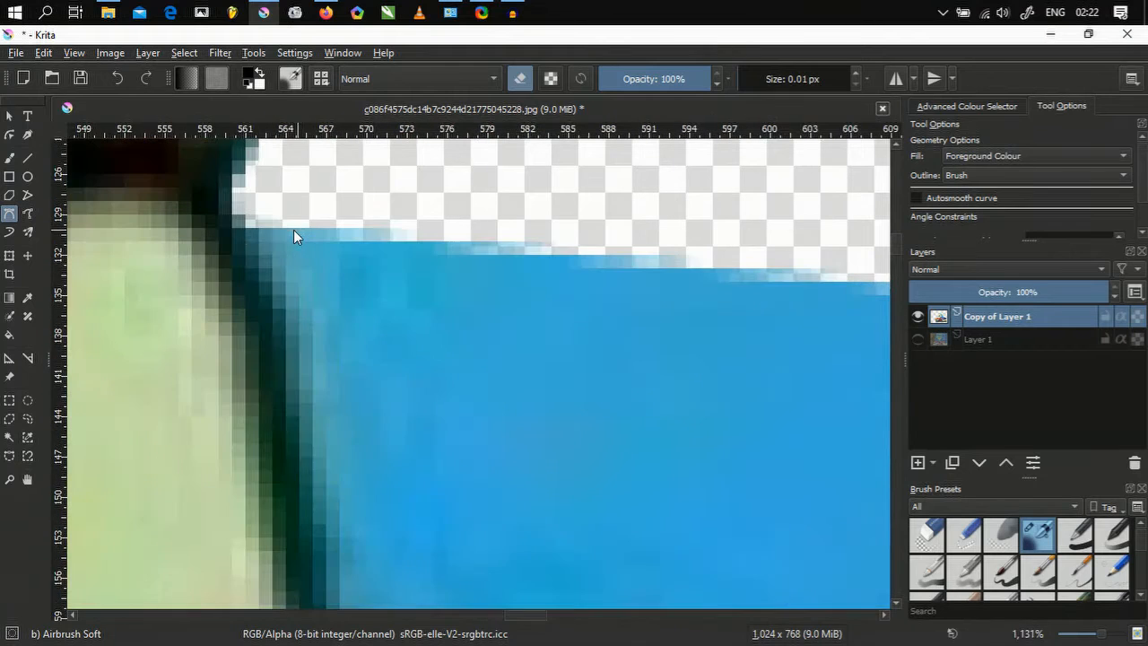
scroll(232, 235, "down", 2)
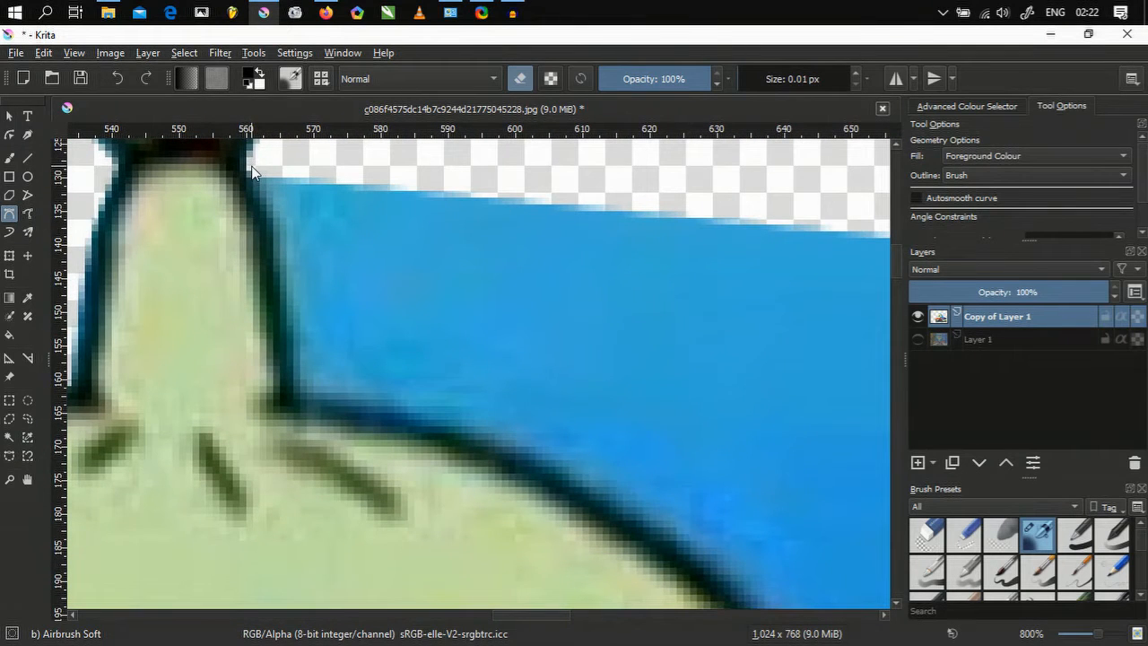
left_click(252, 174)
left_click(304, 395)
scroll(305, 399, "down", 3)
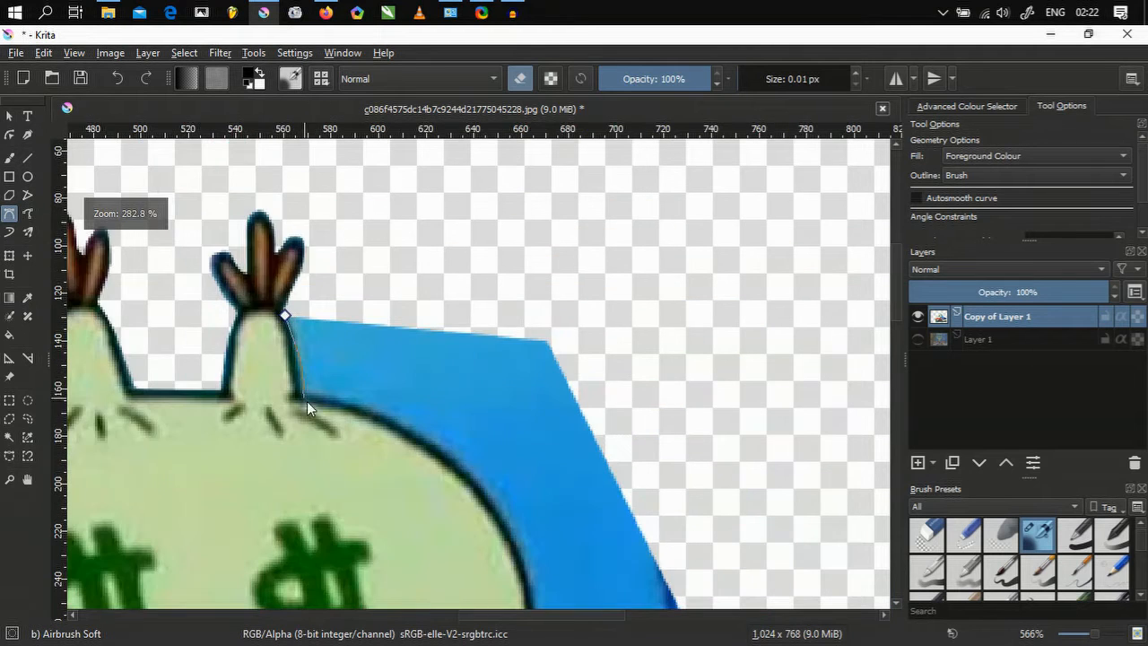
- Continue the path from the stalk's base along the upper right curve of the green eye shape
scroll(391, 282, "up", 3)
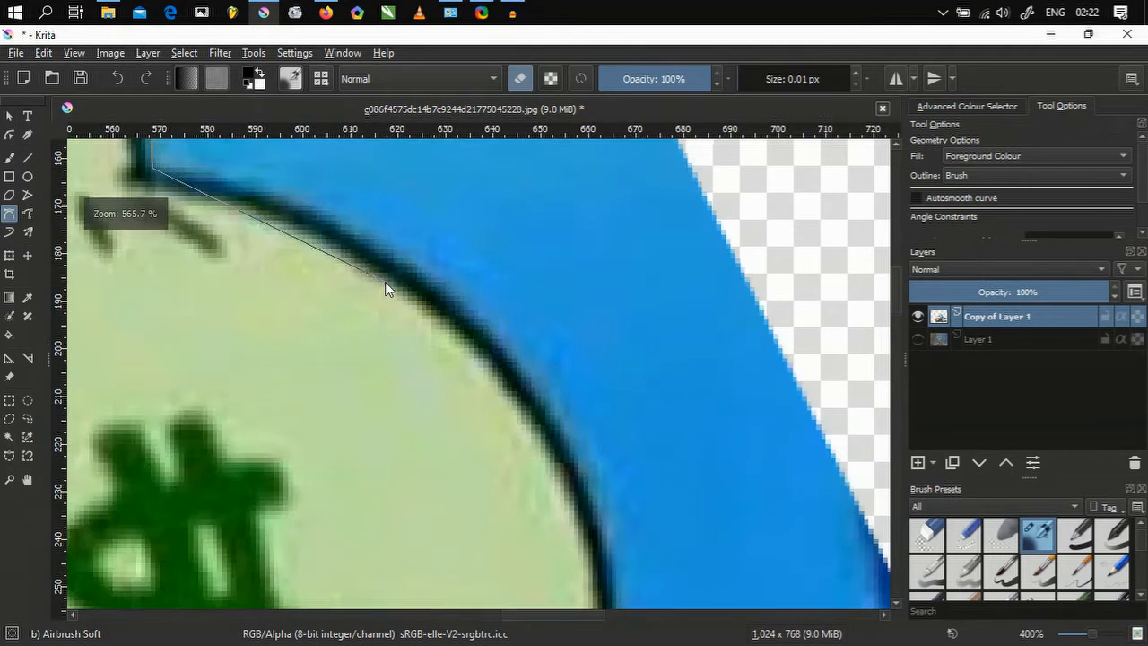
left_click_drag(386, 258, 487, 336)
scroll(488, 340, "down", 3)
scroll(467, 296, "up", 3)
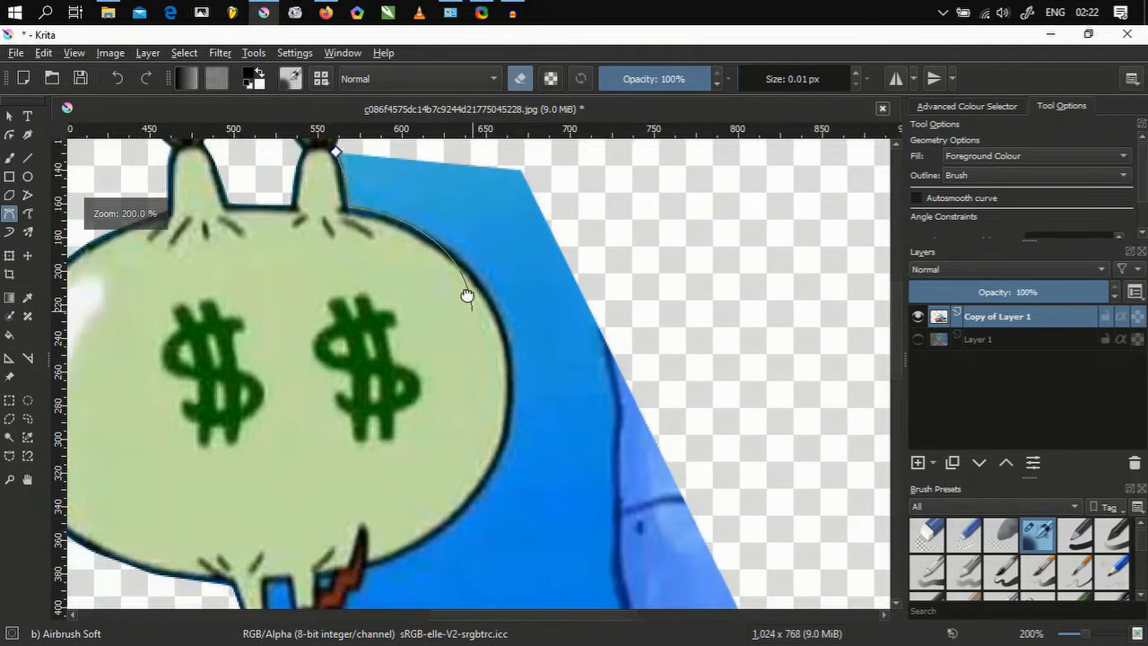
left_click_drag(465, 244, 478, 371)
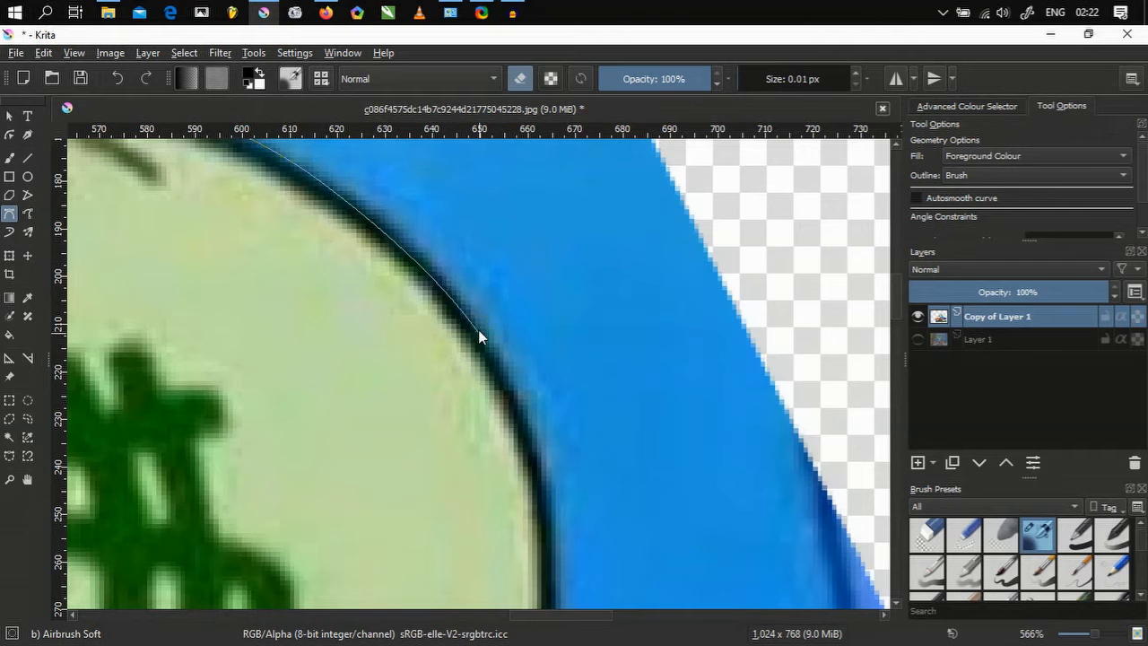
- Extend the path across the sky into the empty area and close it at the right stalk to erase the enclosed sky
scroll(507, 375, "down", 1)
scroll(507, 377, "down", 2)
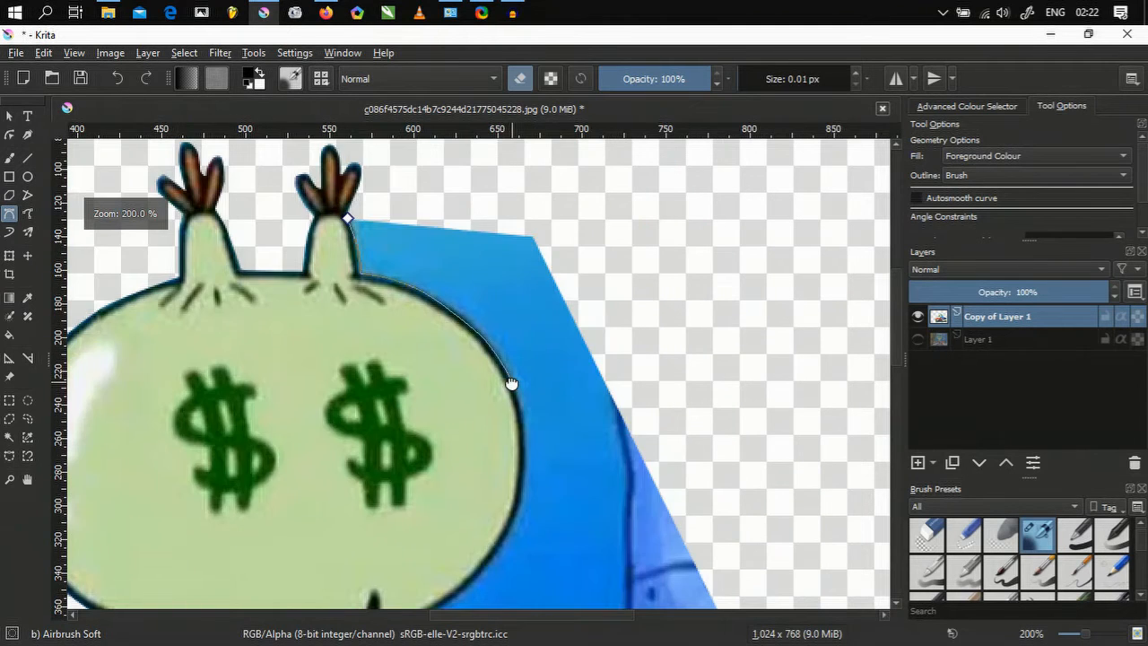
scroll(515, 320, "up", 1)
scroll(626, 276, "down", 1)
scroll(626, 276, "down", 2)
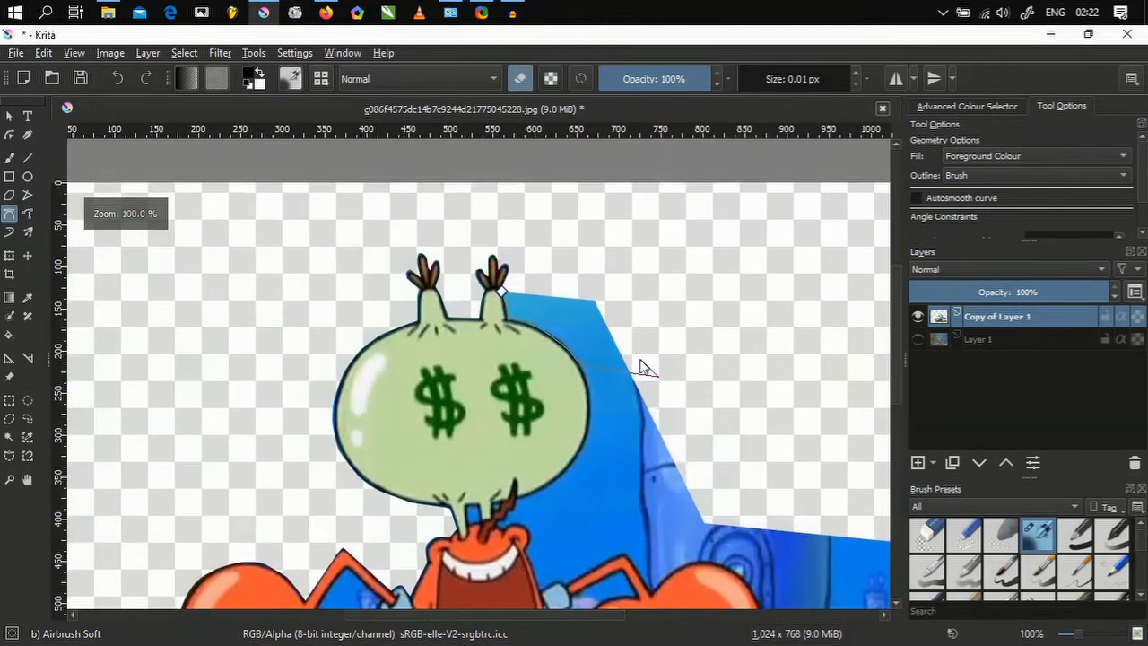
scroll(671, 275, "up", 4)
left_click(568, 276)
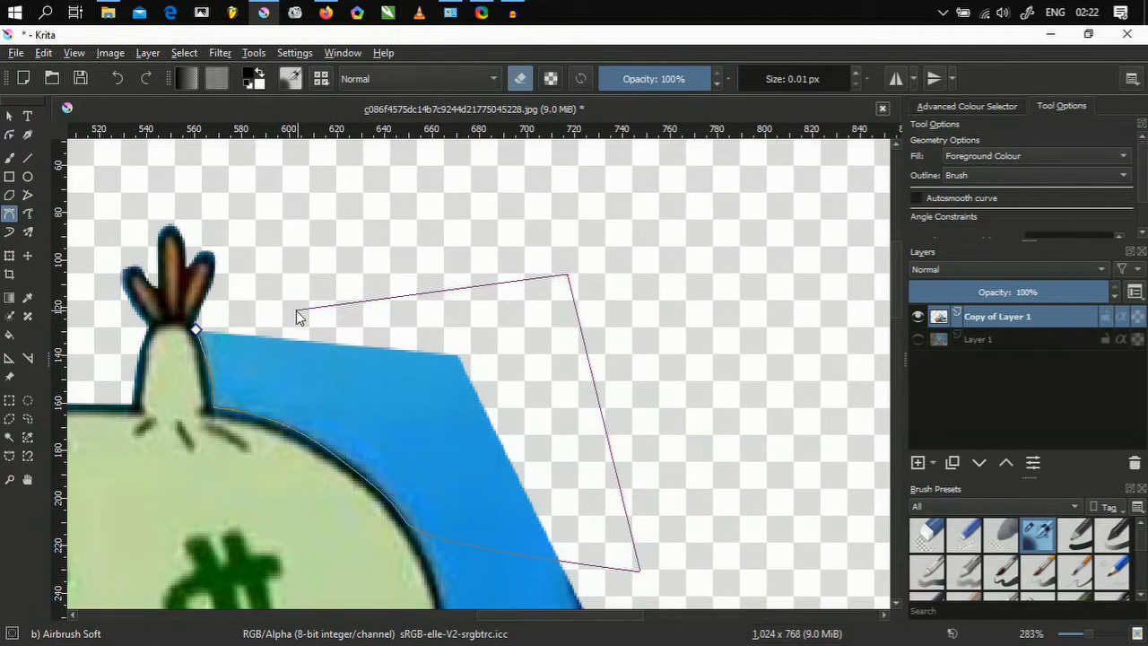
left_click(195, 329)
- Erase the sky along the right side of the green eye shape with a closed path curved along its outline
scroll(197, 330, "down", 4)
left_click_drag(324, 334, 382, 287)
scroll(382, 287, "up", 4)
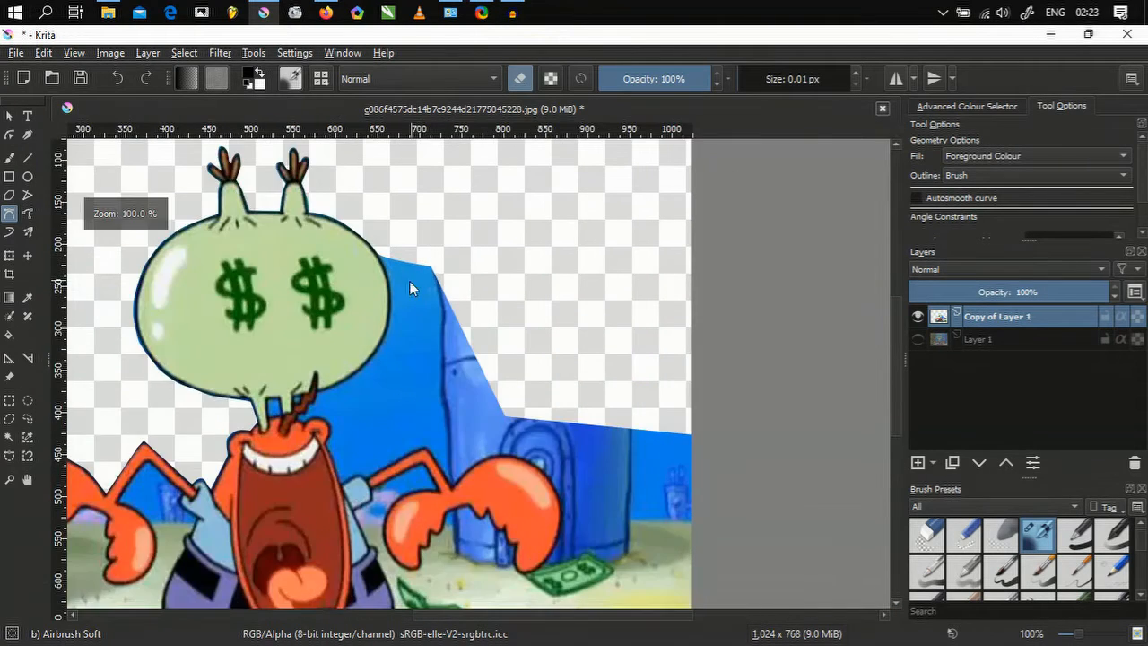
scroll(347, 231, "up", 1)
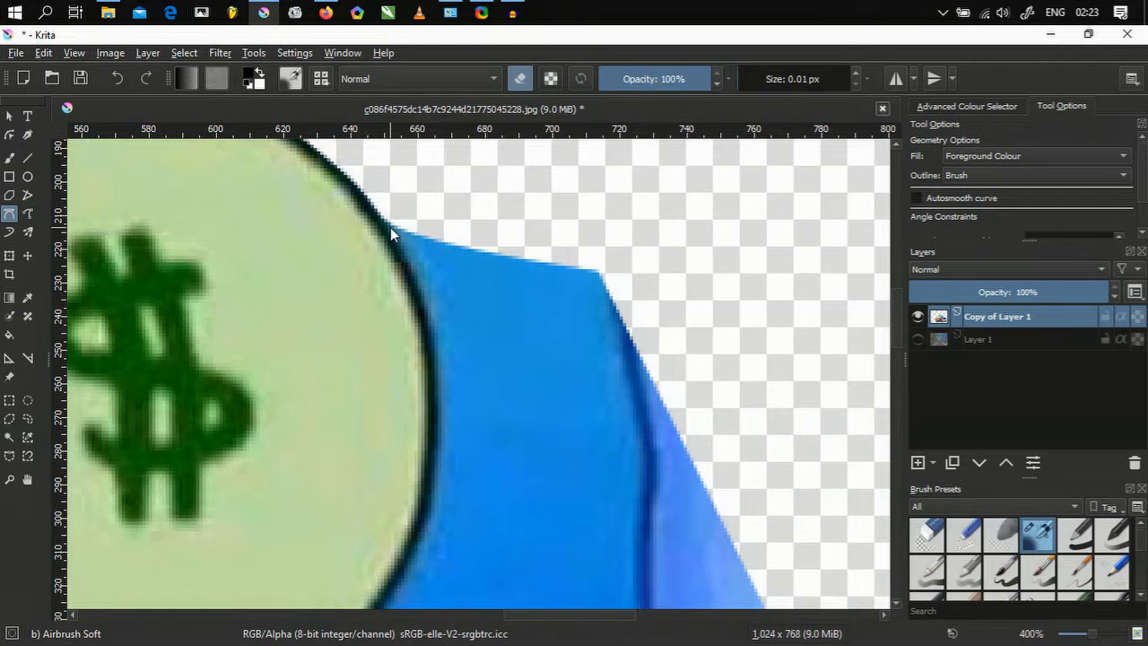
left_click(380, 213)
left_click_drag(439, 426, 432, 558)
left_click(437, 555)
left_click(764, 475)
left_click(760, 285)
left_click(449, 212)
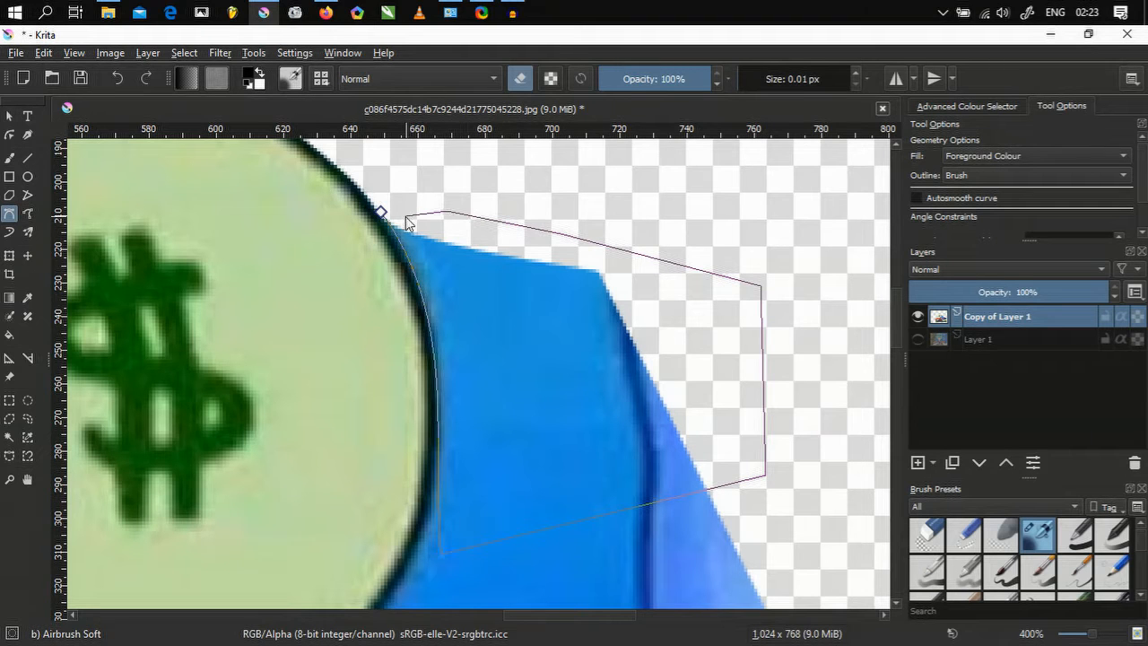
left_click(381, 212)
- Erase the sky and building part beside the green eye shape's lower right curve with a closed path
scroll(387, 218, "down", 3)
left_click_drag(395, 312, 530, 260)
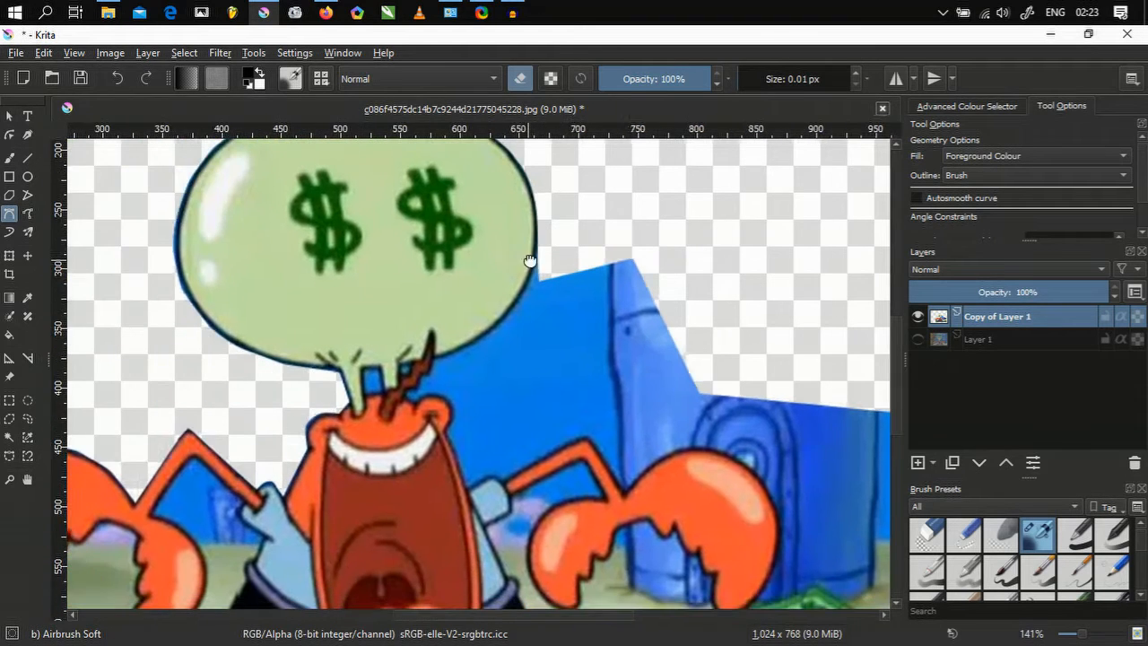
scroll(427, 380, "up", 1)
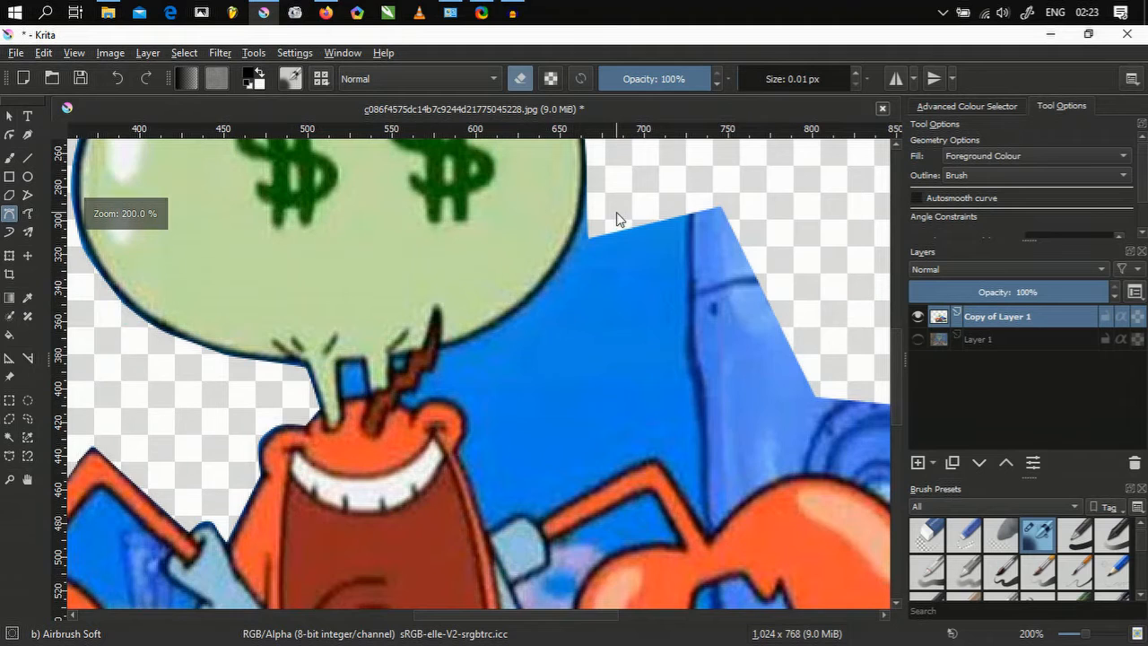
scroll(616, 211, "up", 2)
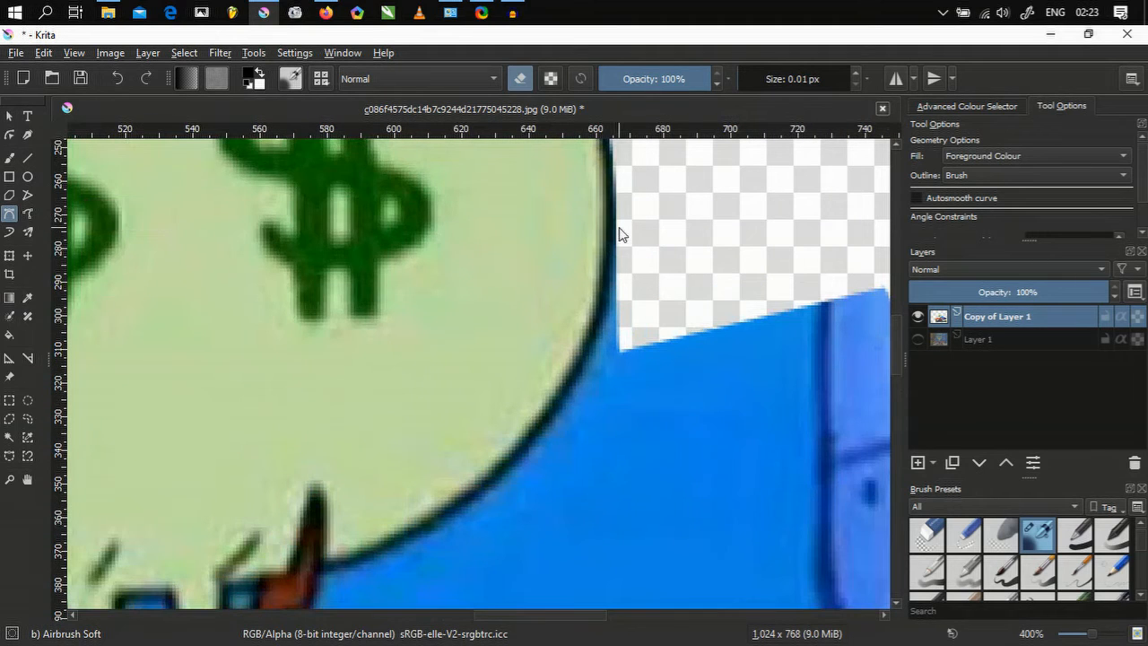
left_click(619, 228)
left_click(494, 492)
left_click_drag(487, 503, 429, 305)
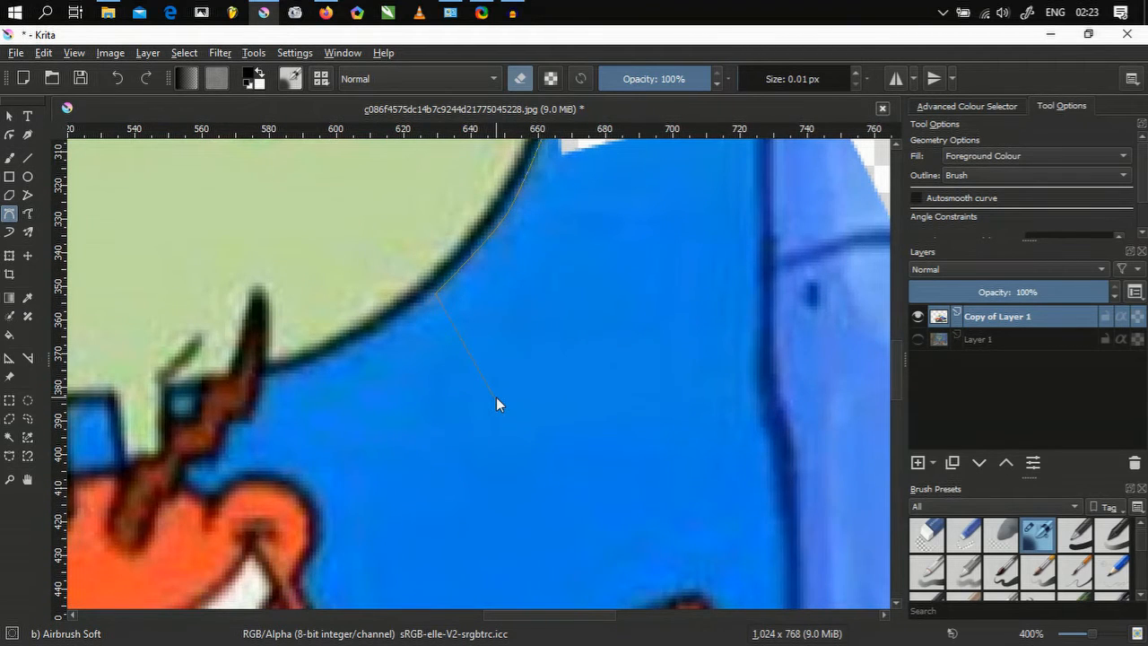
scroll(496, 397, "down", 4)
left_click_drag(675, 403, 674, 342)
left_click(512, 306)
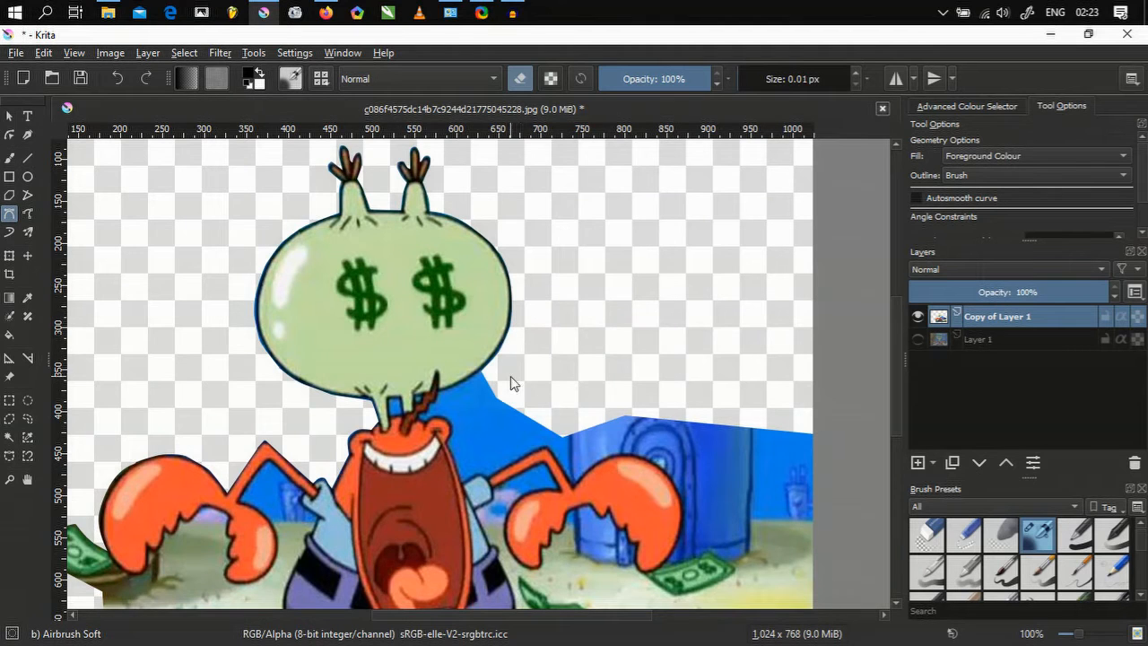
- Erase the small teal gap between the lower right stalk and the brown jagged strand with a closed four-point path
scroll(511, 375, "up", 2)
scroll(424, 434, "up", 2)
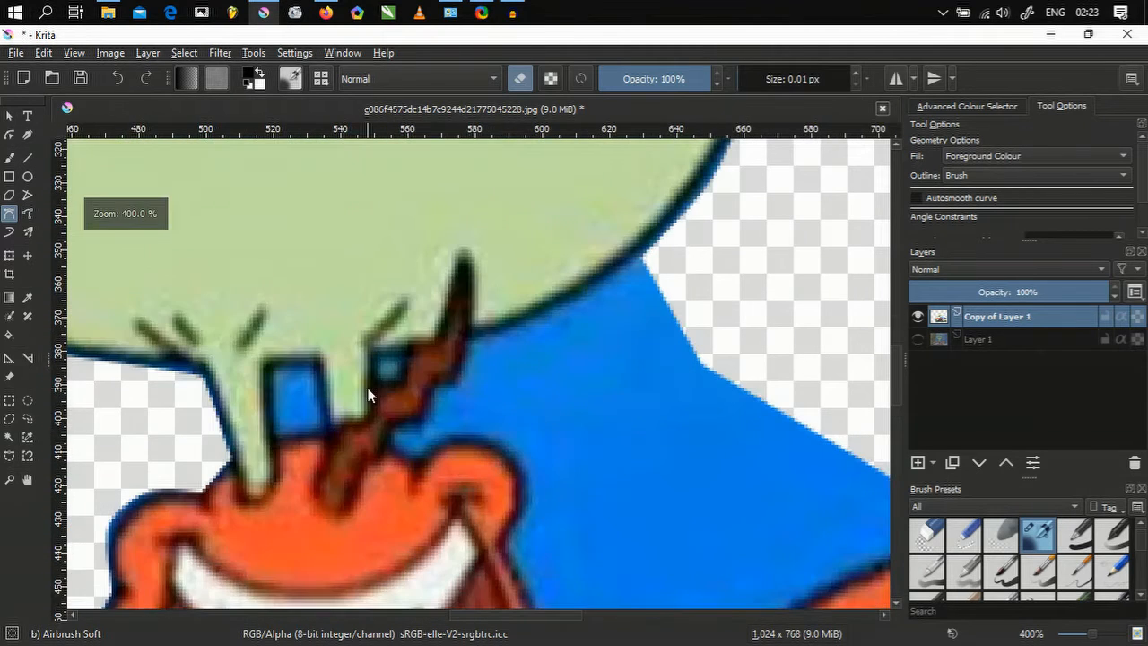
scroll(389, 418, "up", 3)
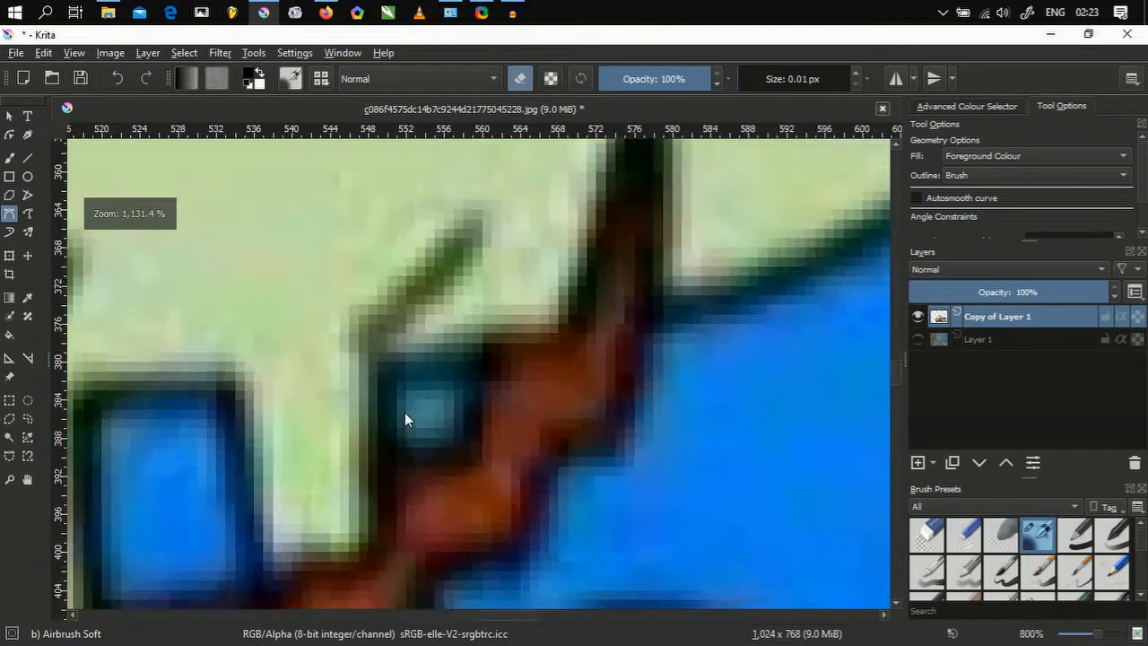
scroll(404, 412, "up", 1)
left_click(387, 458)
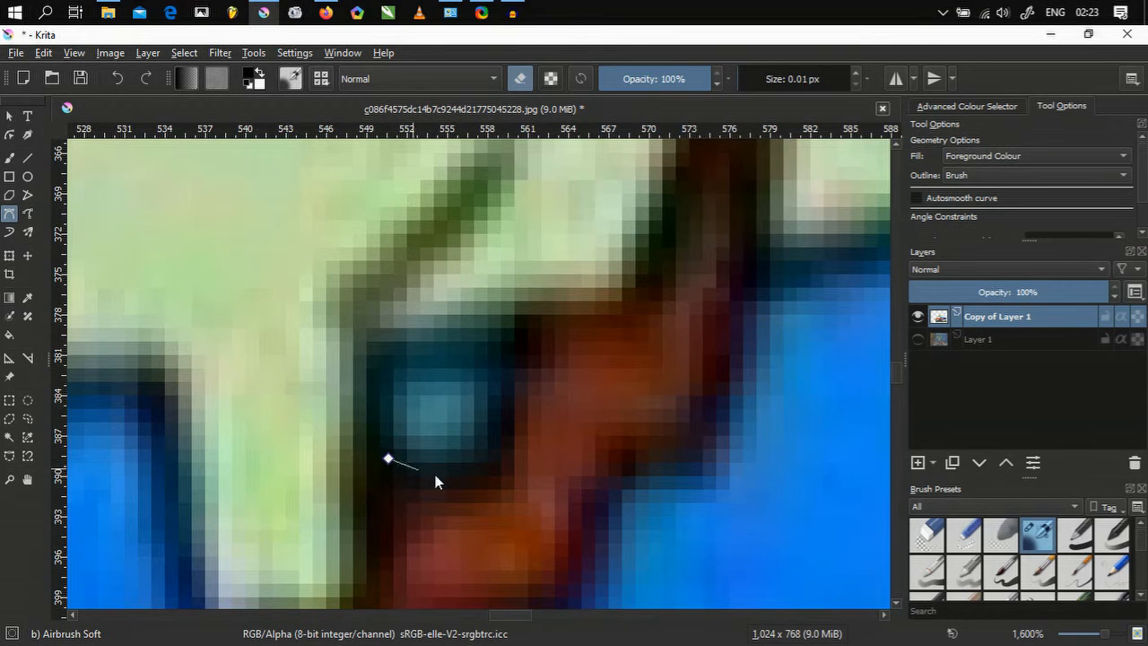
left_click(482, 458)
left_click(495, 369)
left_click(392, 371)
left_click(387, 458)
- Erase the blue gap between the two lower stalks above the orange head with a closed path
scroll(386, 459, "down", 4)
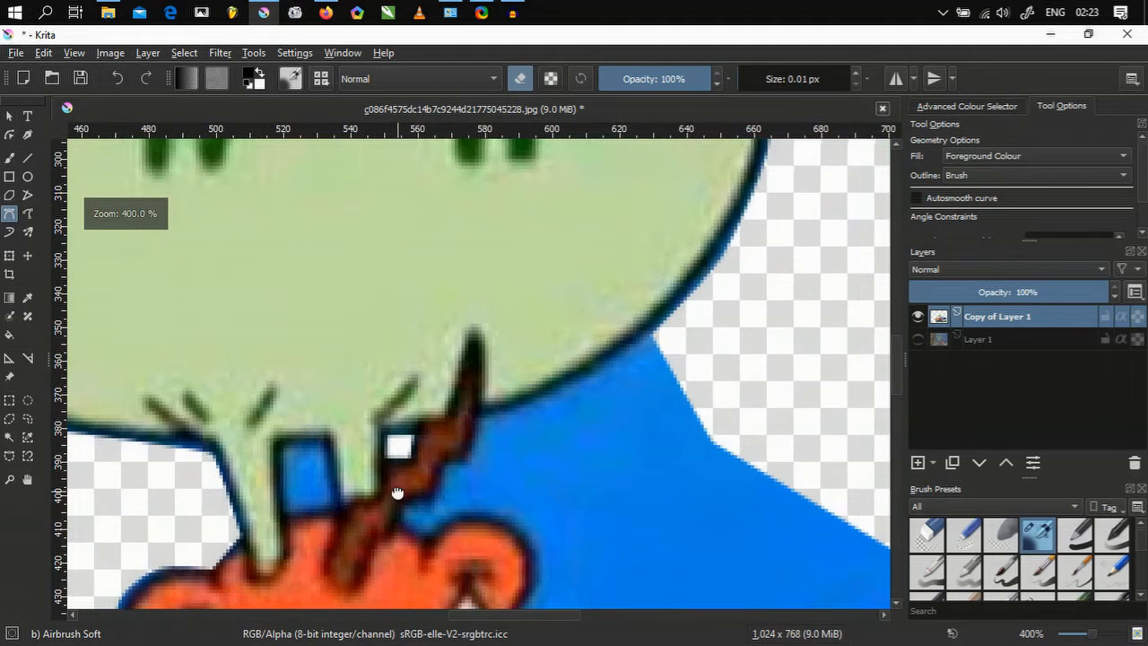
left_click_drag(397, 492, 569, 397)
scroll(468, 422, "up", 3)
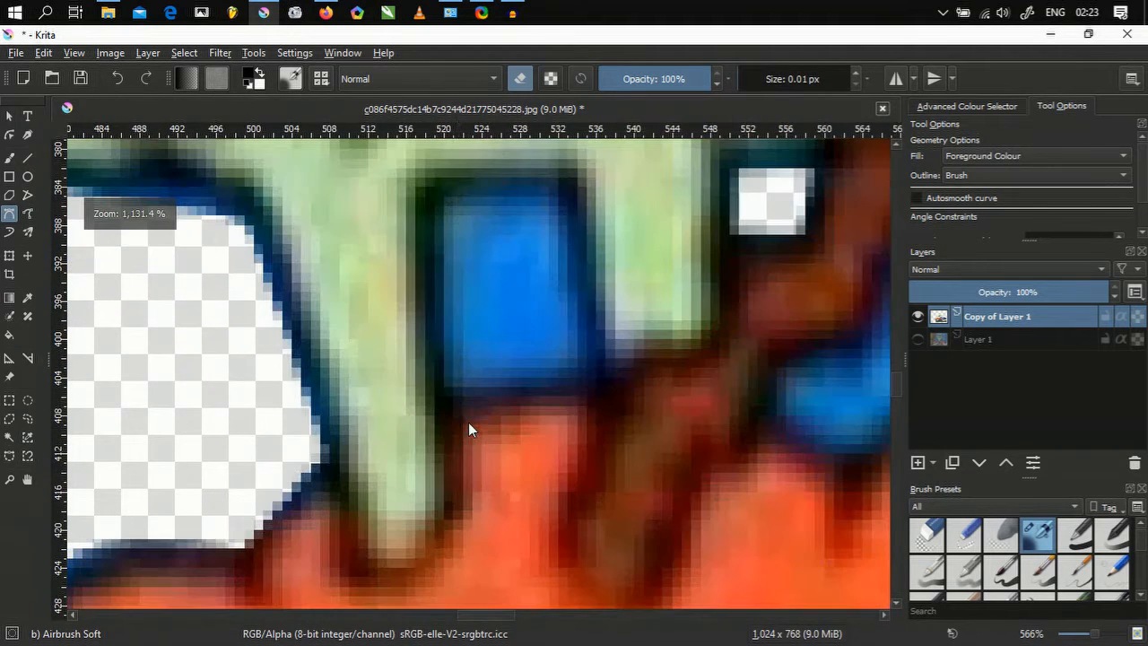
left_click(449, 392)
left_click_drag(542, 385, 592, 383)
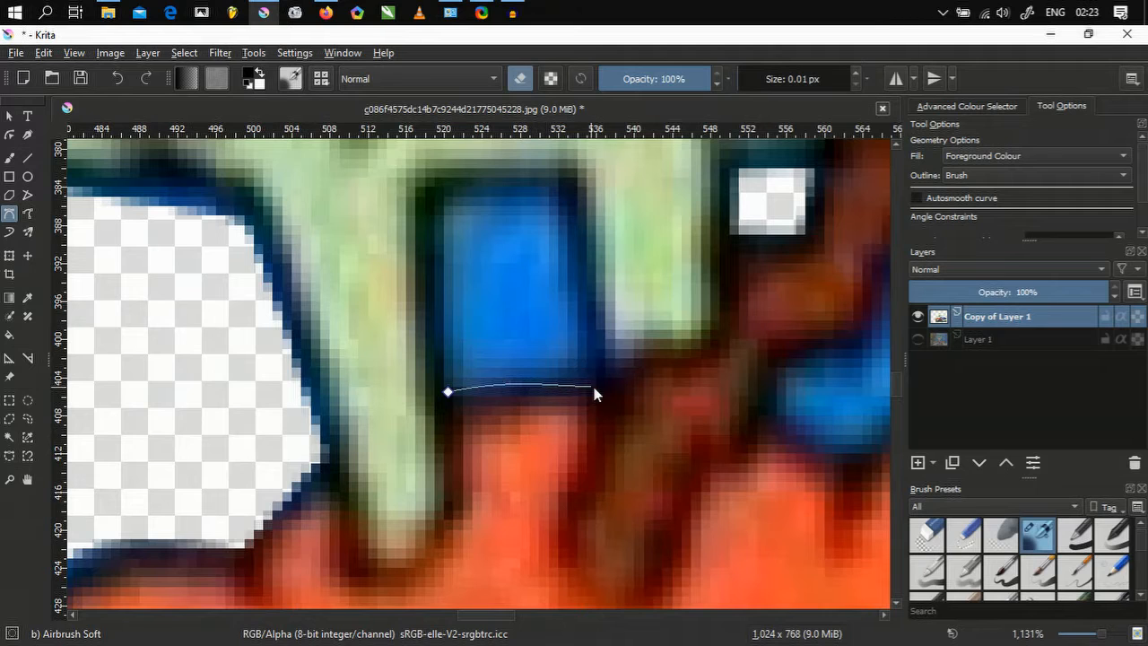
left_click(552, 187)
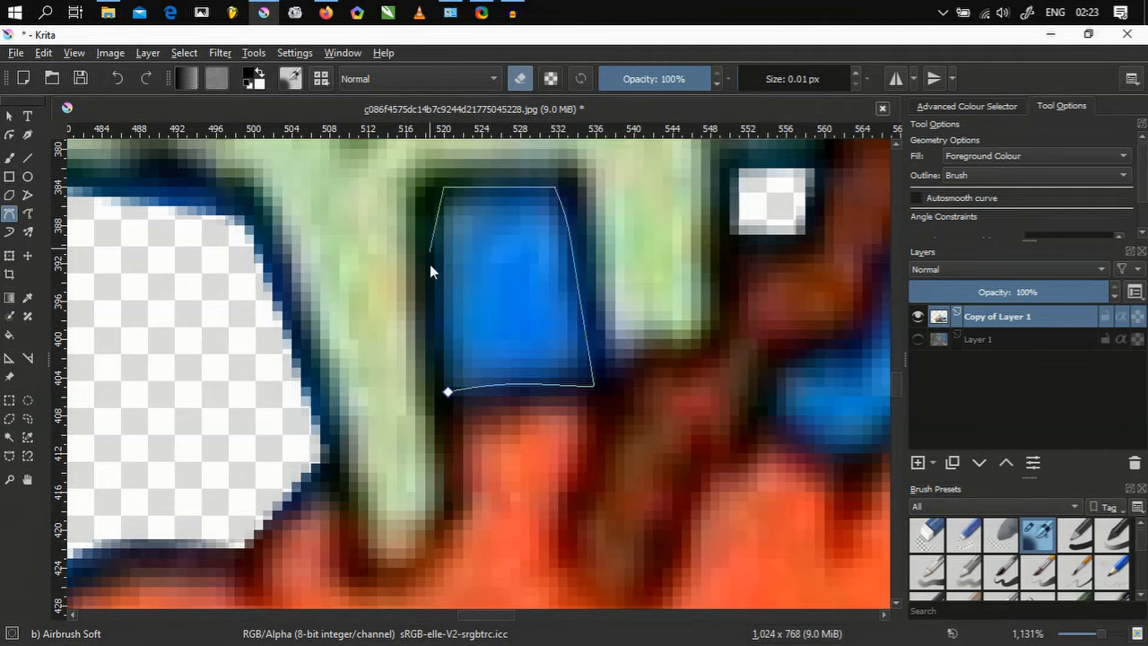
left_click(448, 392)
- Start an erasing path beside the foot of the brown jagged strand and curve it over the orange head's right bump
scroll(450, 392, "down", 5)
scroll(494, 395, "up", 2)
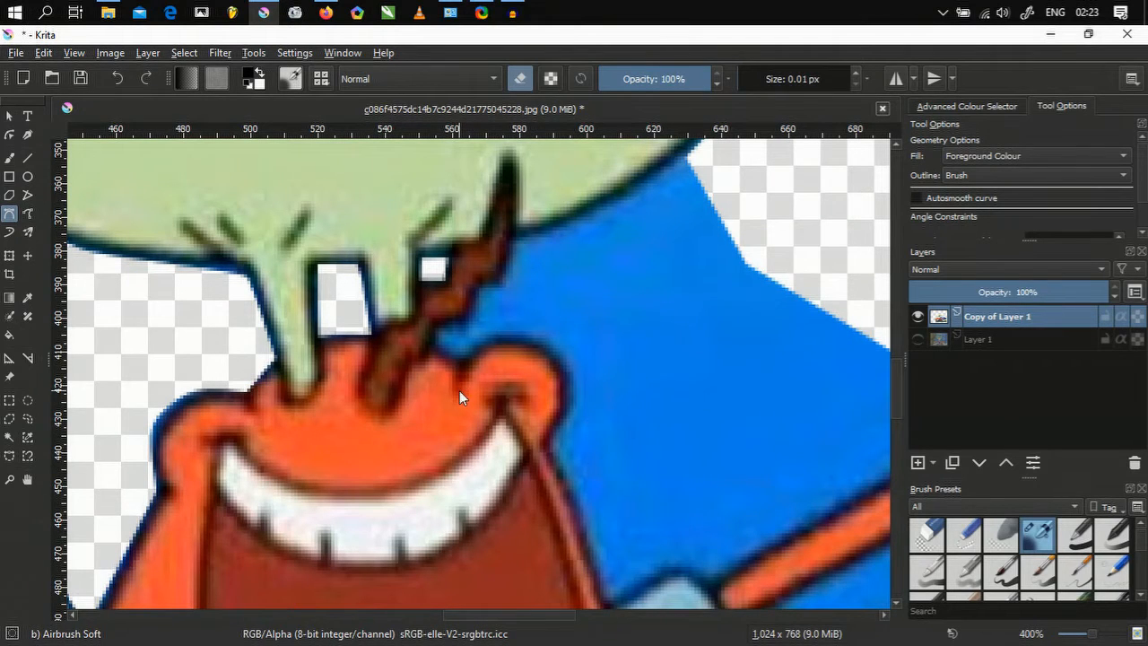
scroll(453, 388, "up", 5)
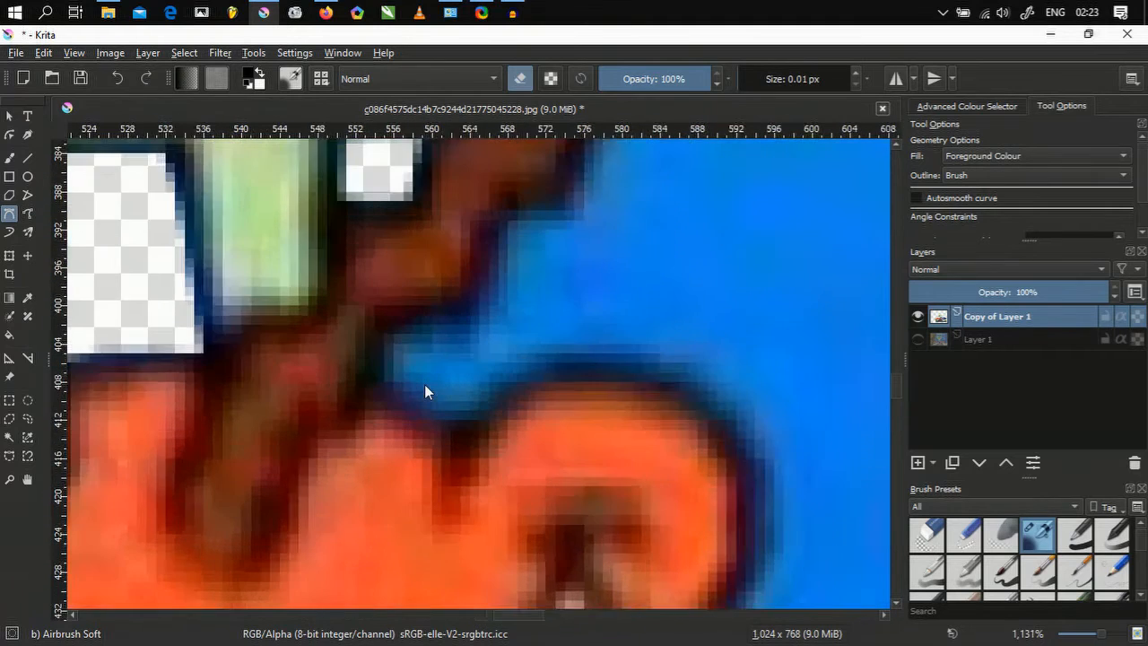
scroll(424, 384, "up", 2)
left_click(364, 377)
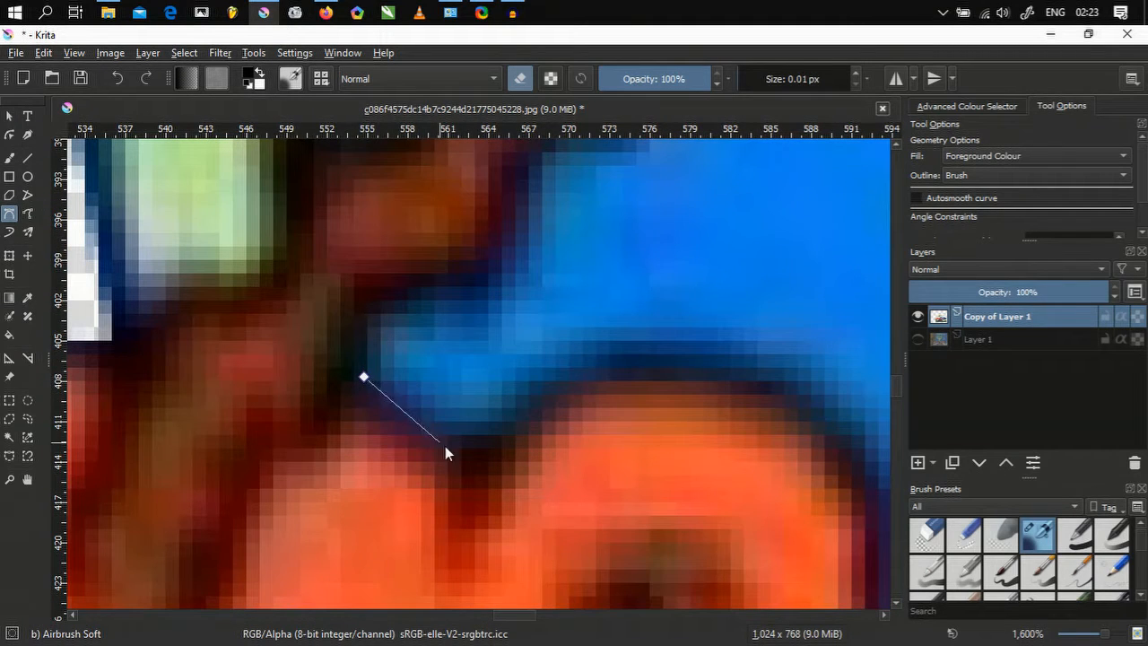
left_click(460, 439)
left_click_drag(595, 369, 651, 349)
- Extend the path across the sky into the empty area and back to the green eye shape's lower right outline
scroll(780, 378, "down", 3)
left_click_drag(780, 378, 140, 286)
left_click_drag(760, 267, 795, 372)
scroll(588, 229, "up", 1)
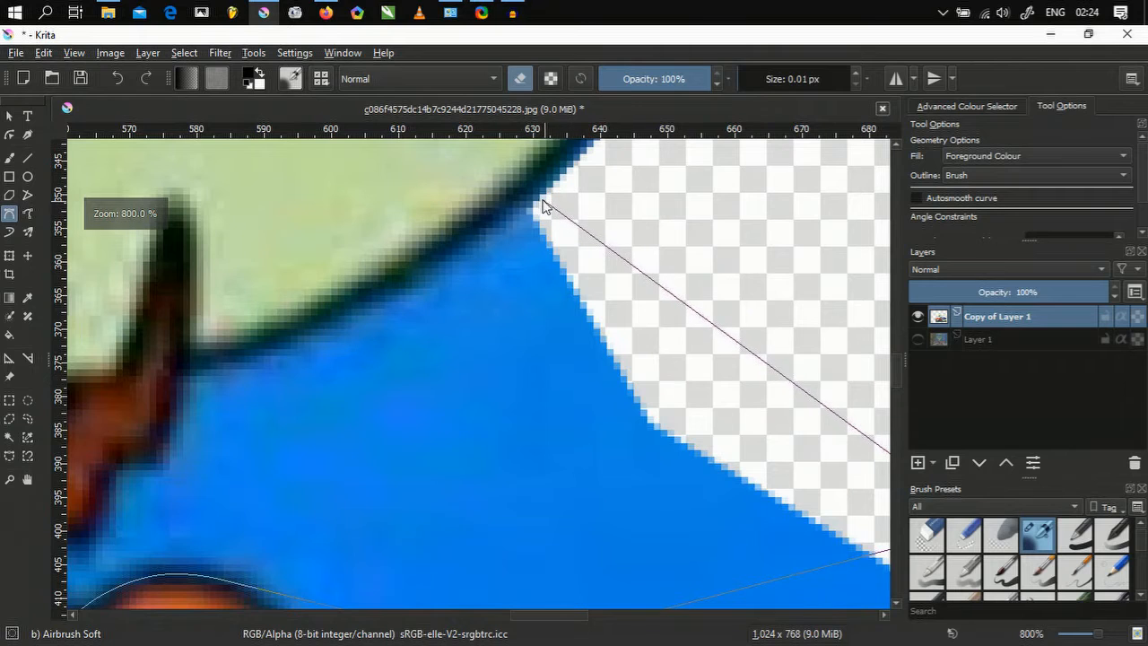
left_click(539, 196)
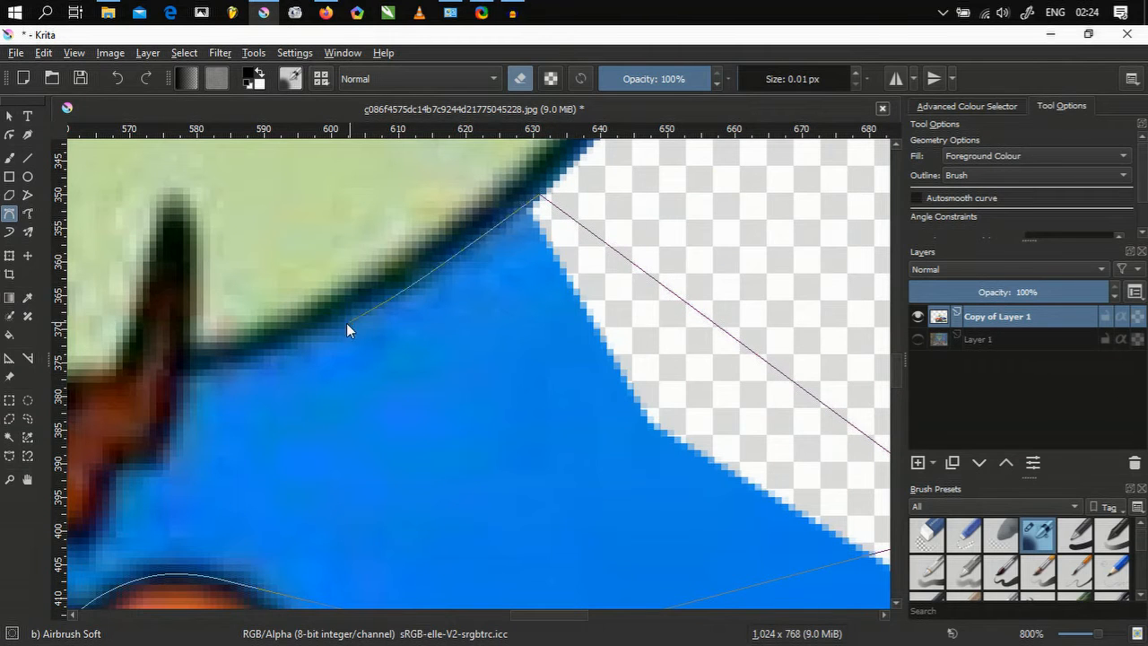
- Trace the green eye shape's lower edge and the brown strand's jagged side, and close the path to erase the enclosed sky
left_click(187, 379)
left_click_drag(188, 379, 467, 263)
left_click(451, 350)
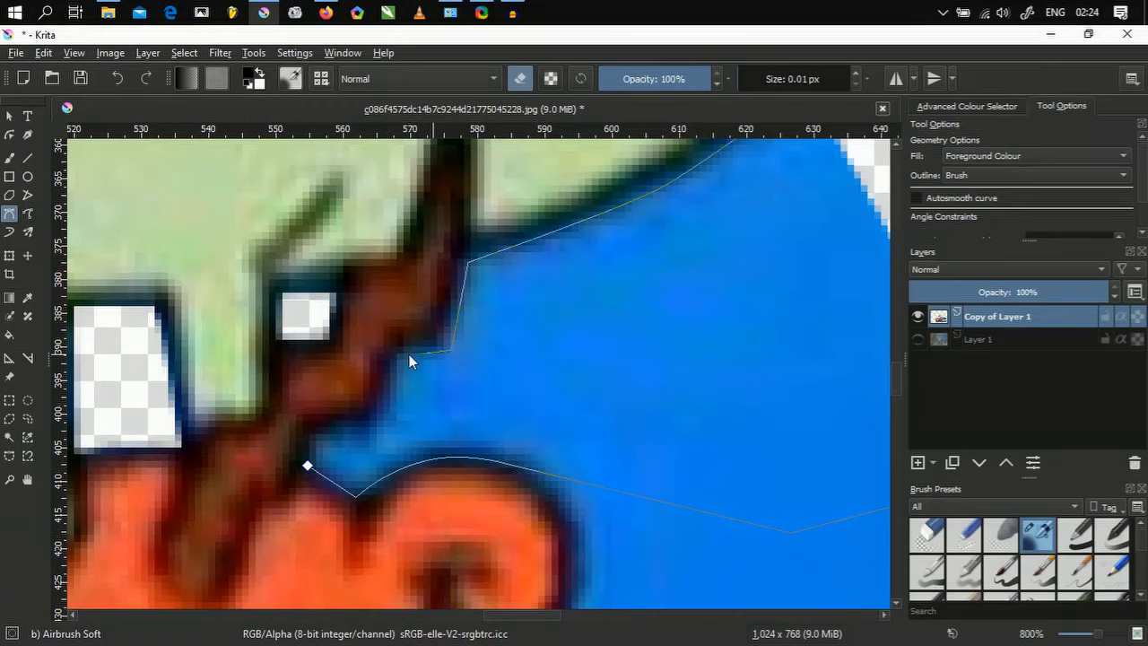
left_click(399, 359)
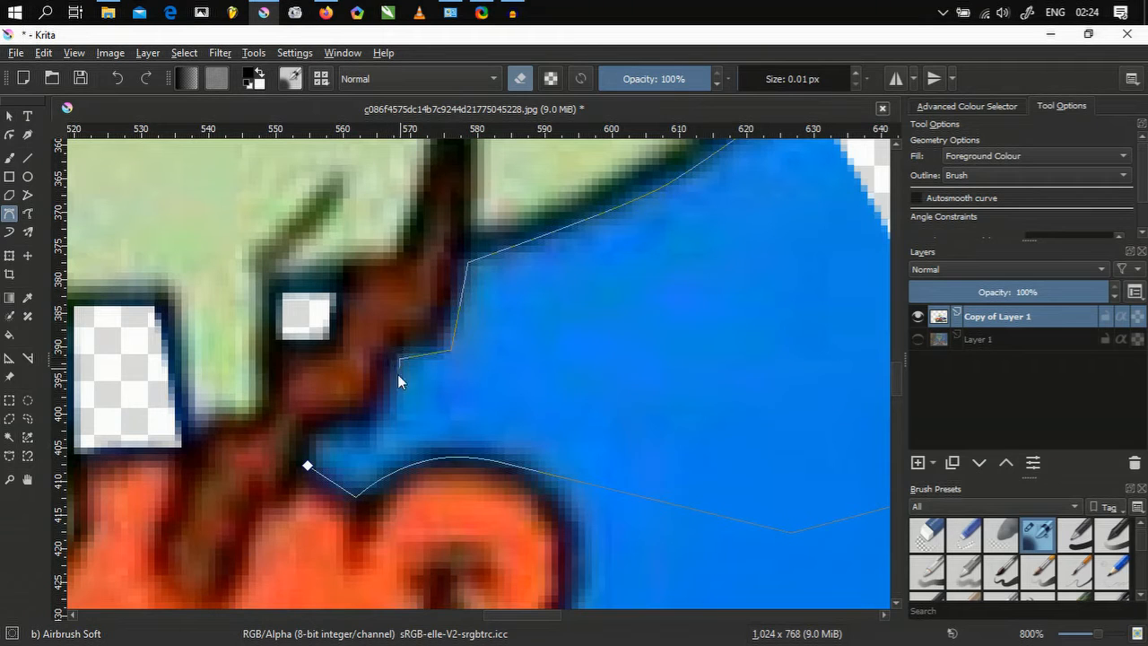
left_click(381, 420)
left_click(315, 432)
left_click(308, 466)
- Start an erasing path beyond the image's right edge, run it across the empty area, and curve it around the orange head's right bump
scroll(392, 297, "down", 4)
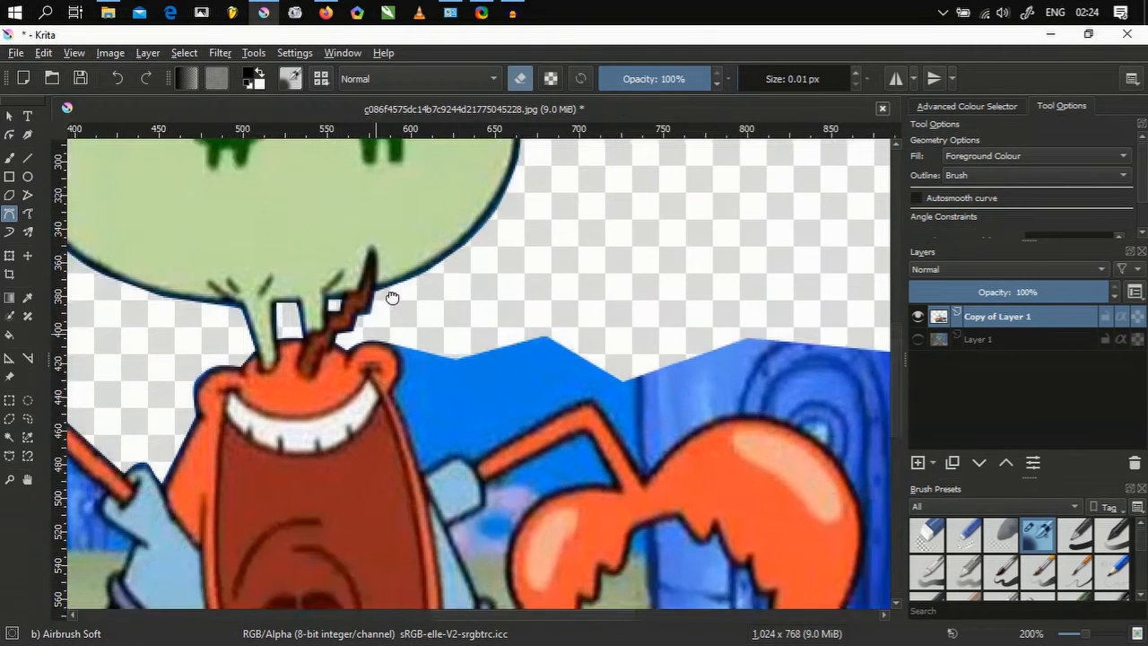
scroll(392, 297, "down", 3)
scroll(413, 274, "down", 1)
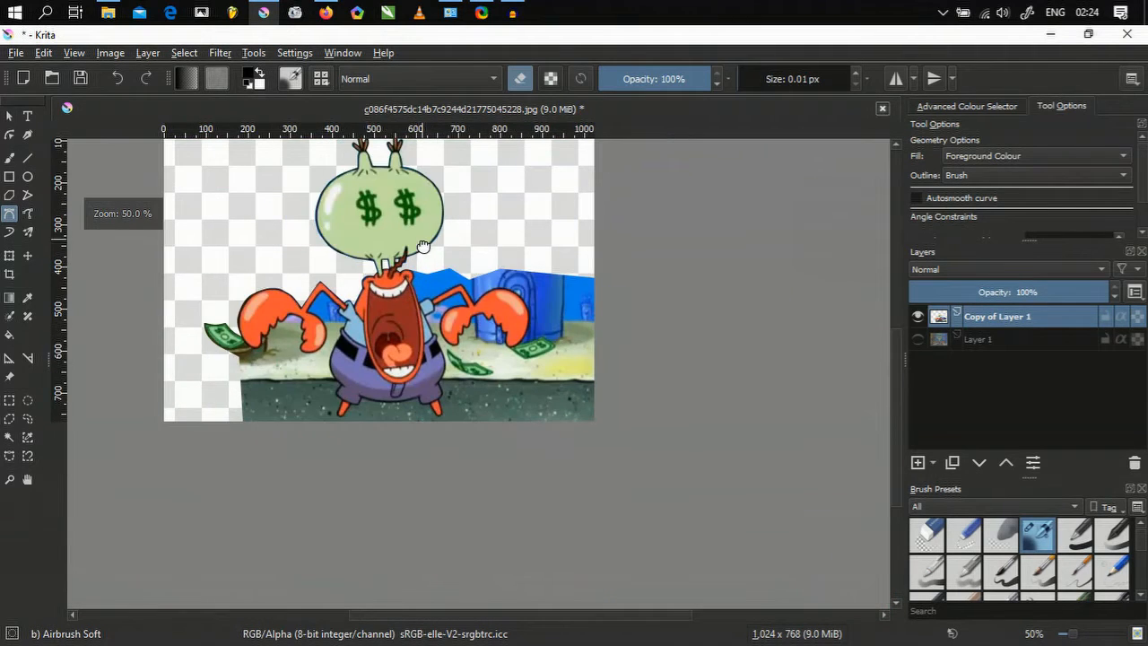
left_click_drag(423, 247, 430, 361)
scroll(439, 340, "up", 2)
left_click(815, 410)
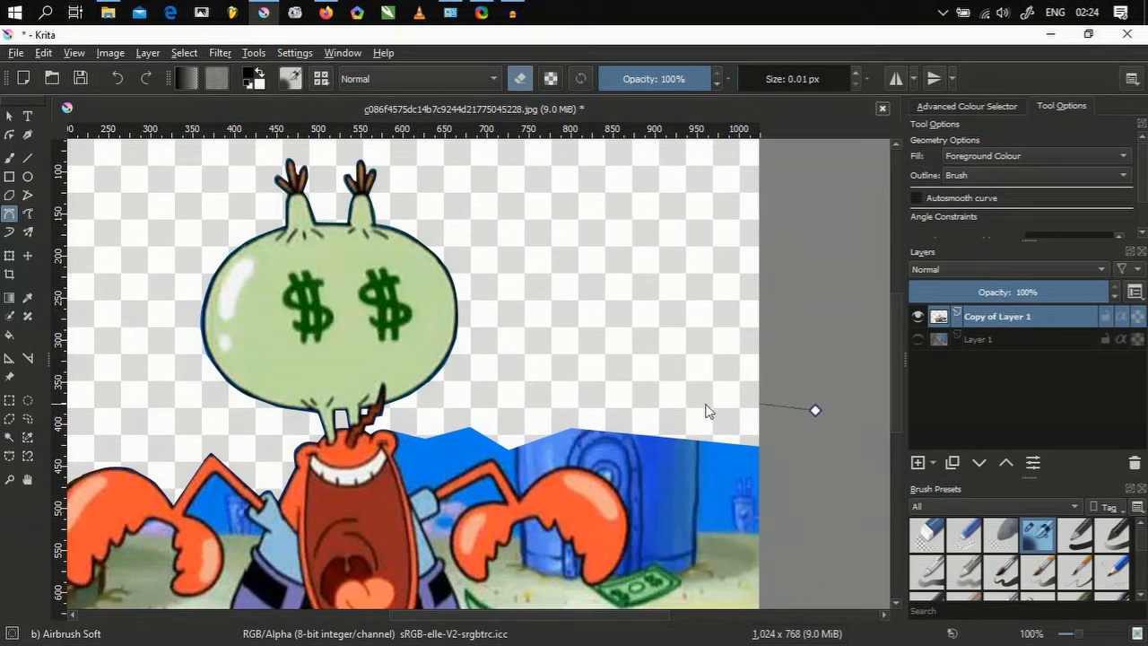
left_click(474, 411)
scroll(474, 412, "up", 3)
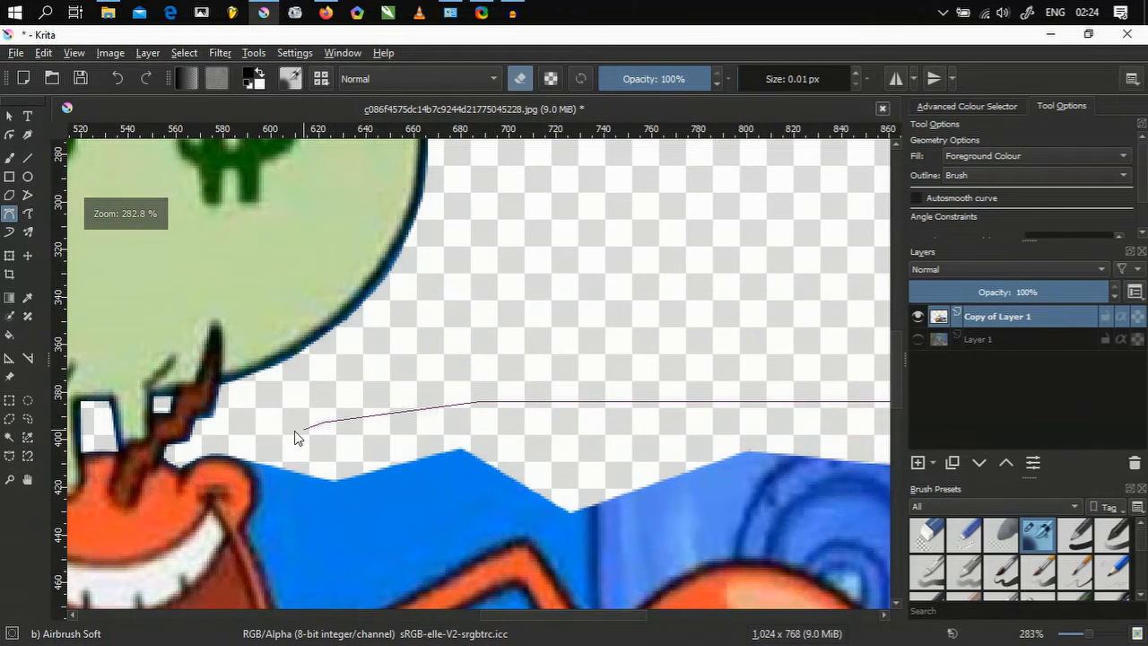
left_click(236, 440)
scroll(249, 404, "up", 3)
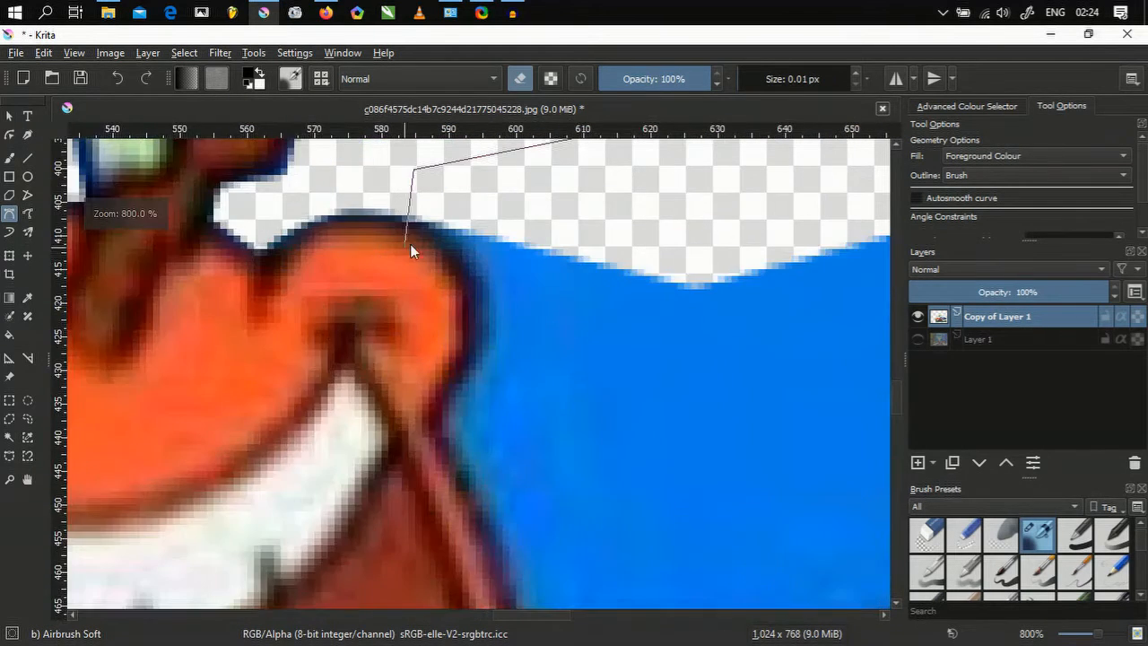
scroll(410, 244, "up", 1)
left_click_drag(500, 279, 512, 318)
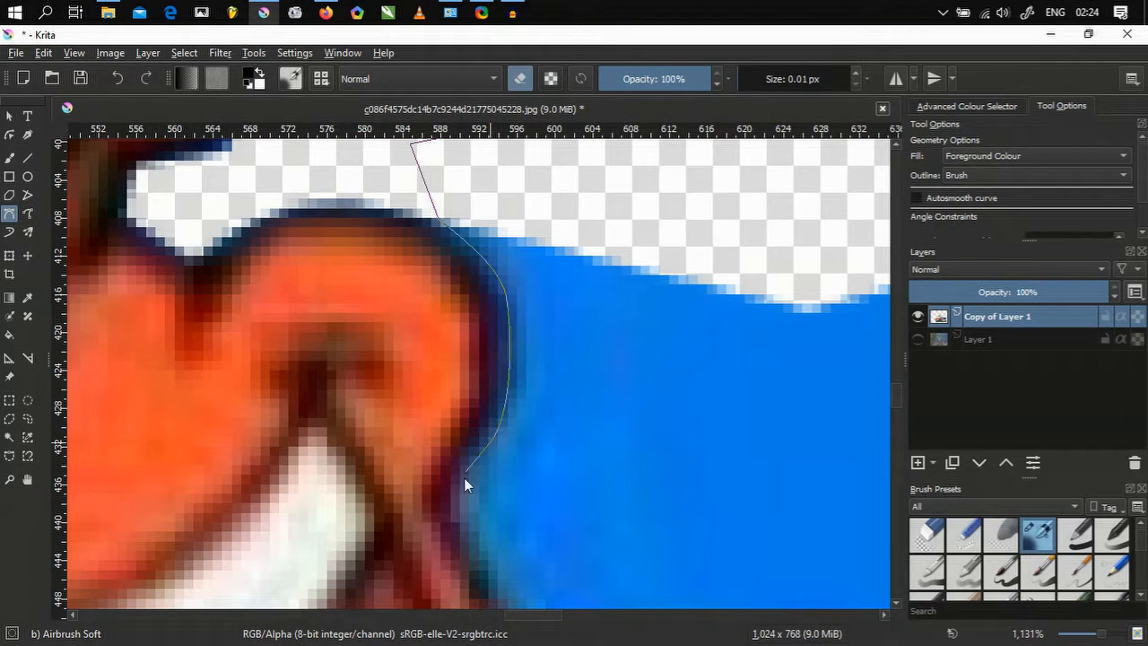
- Extend the path down the outer side of the open mouth and over the top of the light blue sleeve
scroll(450, 506, "down", 5)
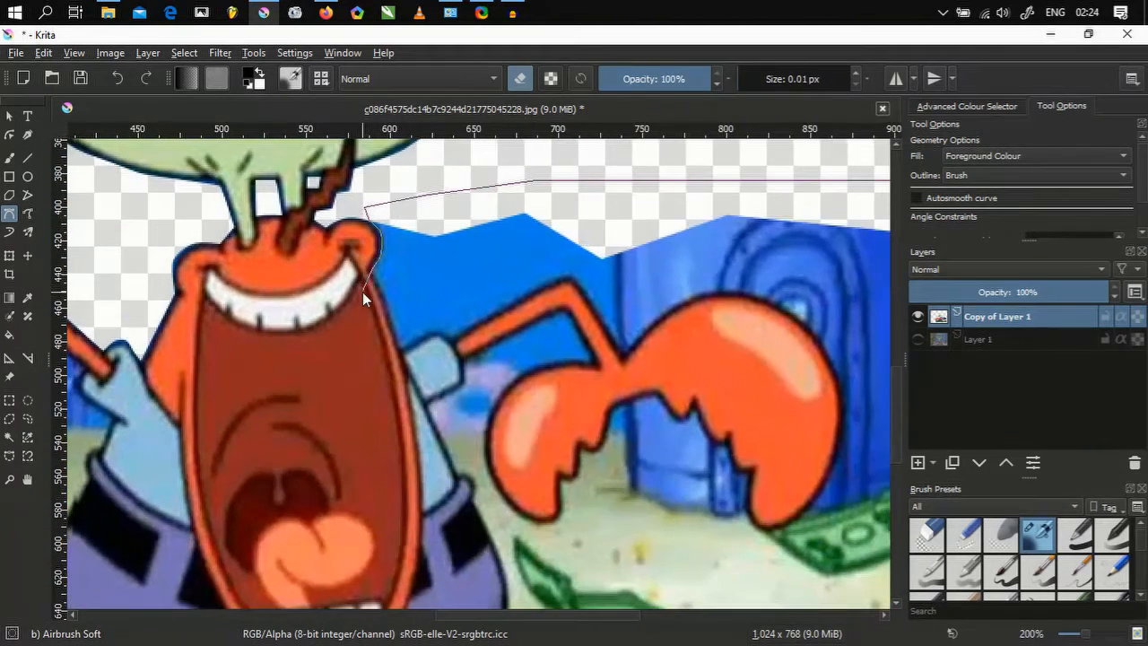
scroll(362, 292, "up", 4)
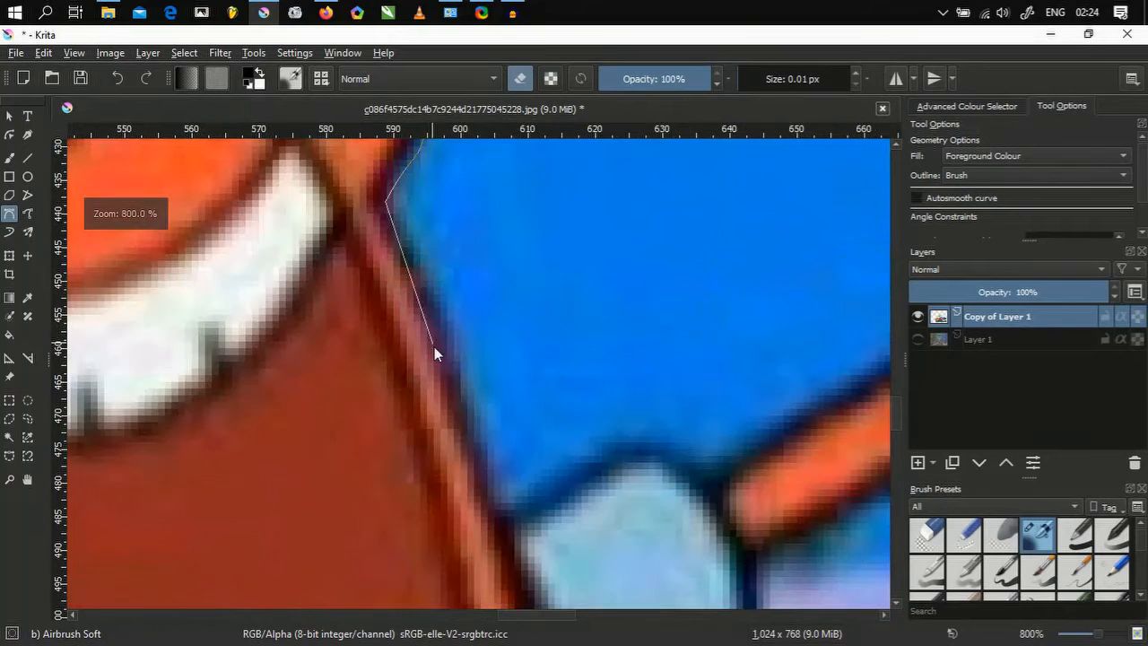
left_click(503, 508)
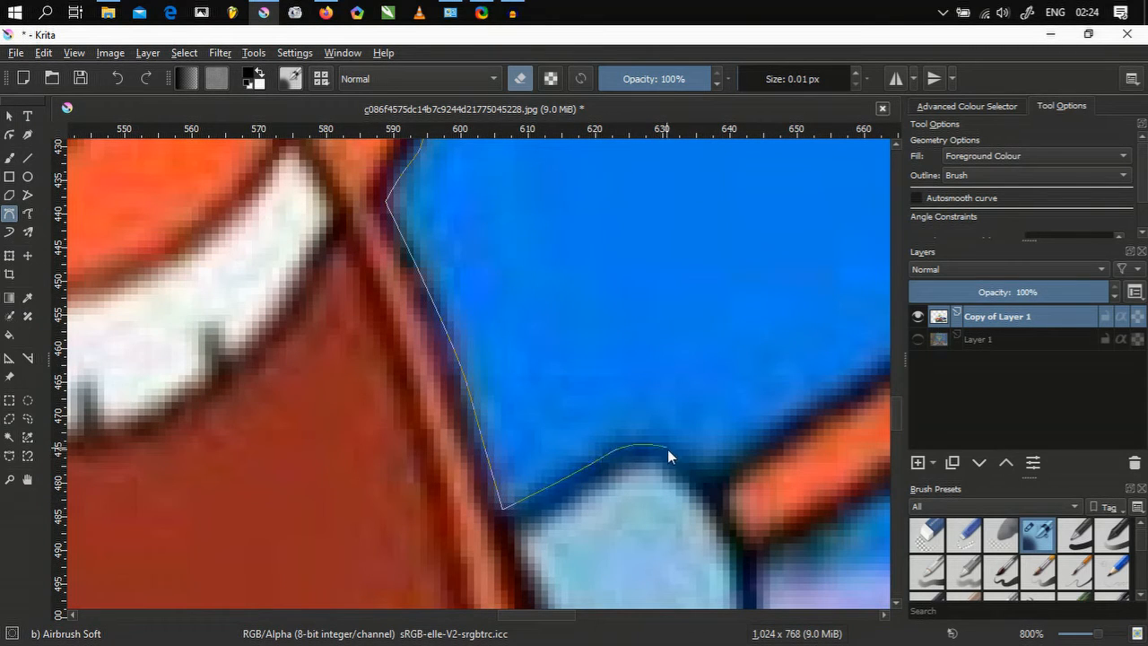
scroll(721, 471, "down", 1)
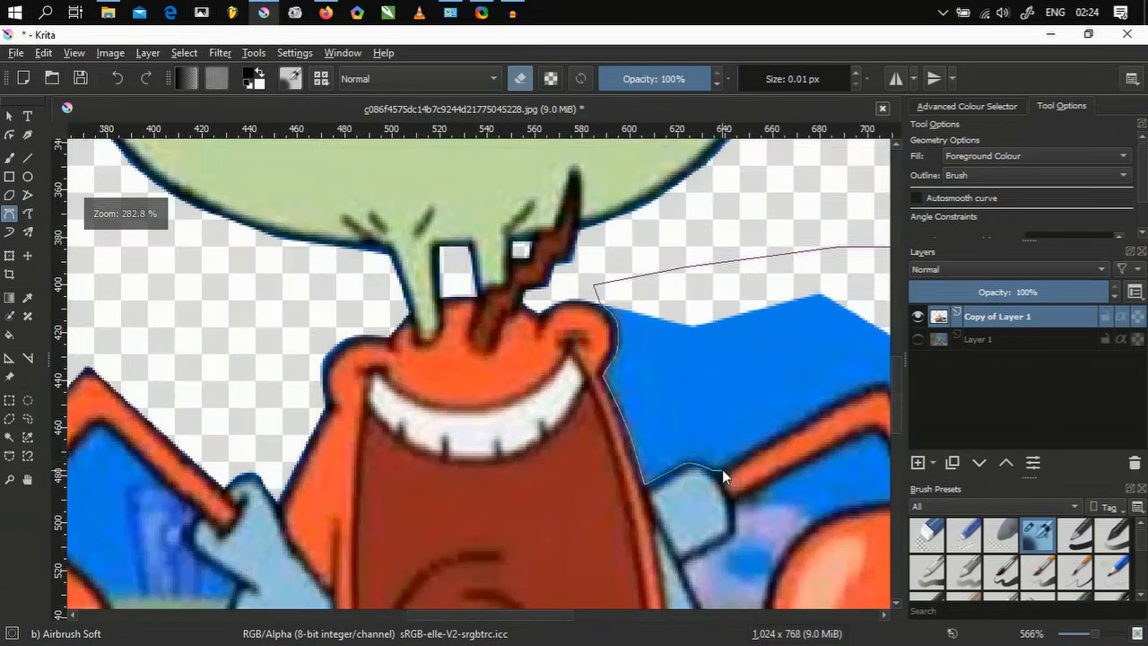
left_click_drag(729, 455, 320, 434)
- Trace the orange arm's upper edge to the elbow and close the path beyond the image's right edge to erase the enclosed sky
scroll(401, 353, "up", 3)
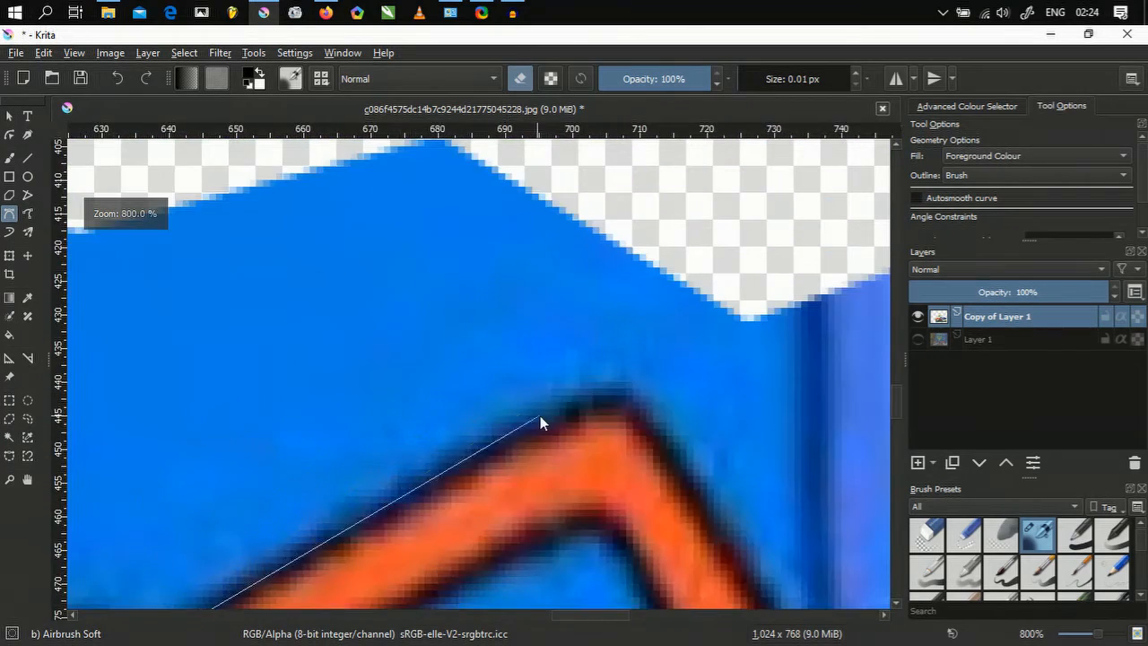
scroll(529, 418, "down", 2)
left_click_drag(512, 425, 546, 324)
scroll(550, 325, "up", 2)
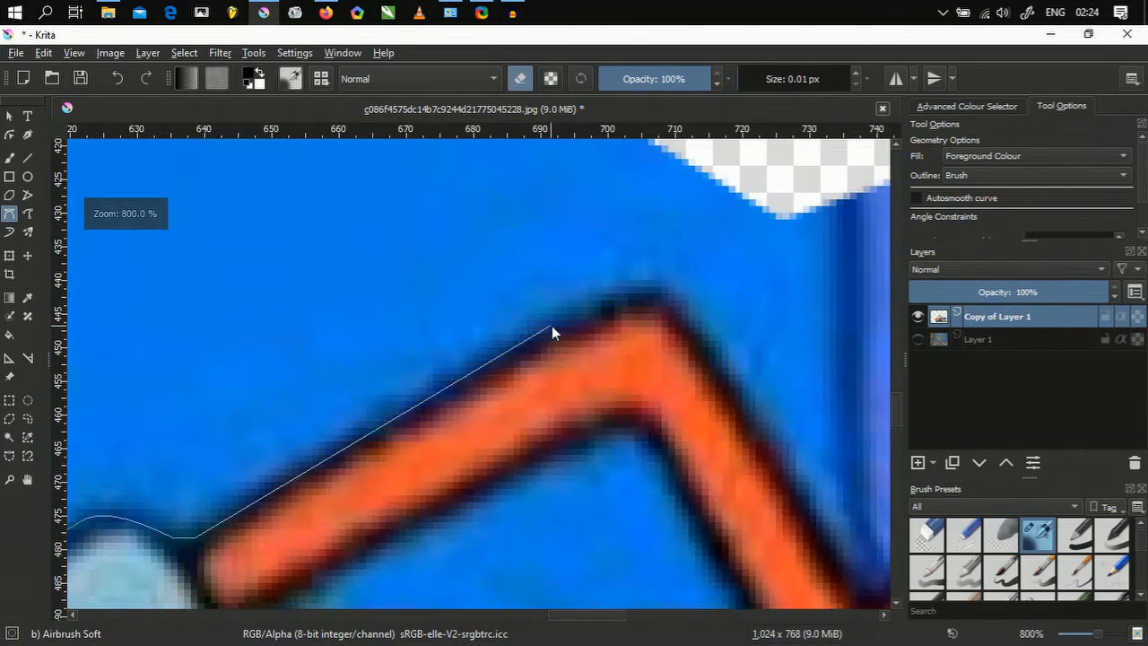
left_click(629, 288)
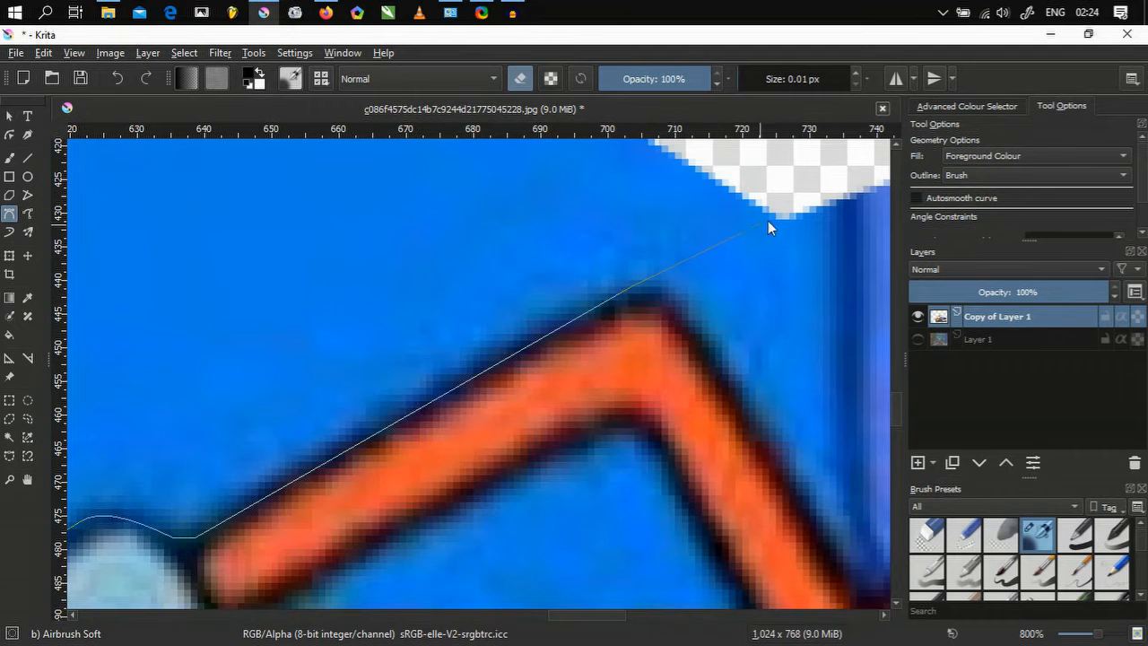
scroll(776, 212, "down", 4)
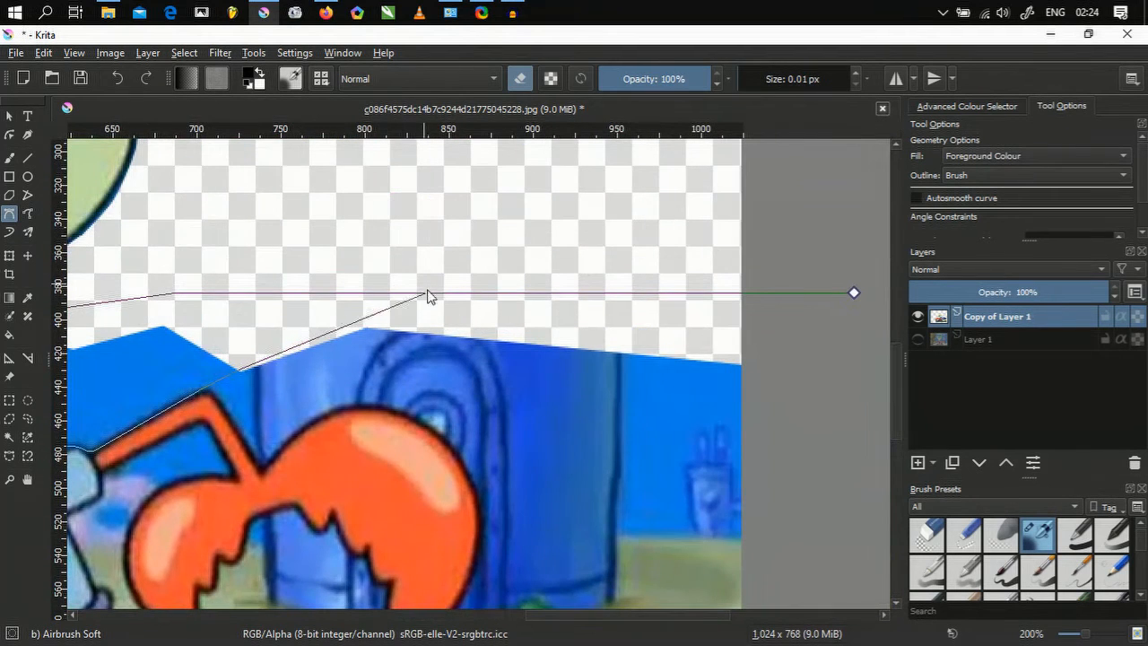
left_click(428, 309)
left_click(812, 308)
left_click(846, 300)
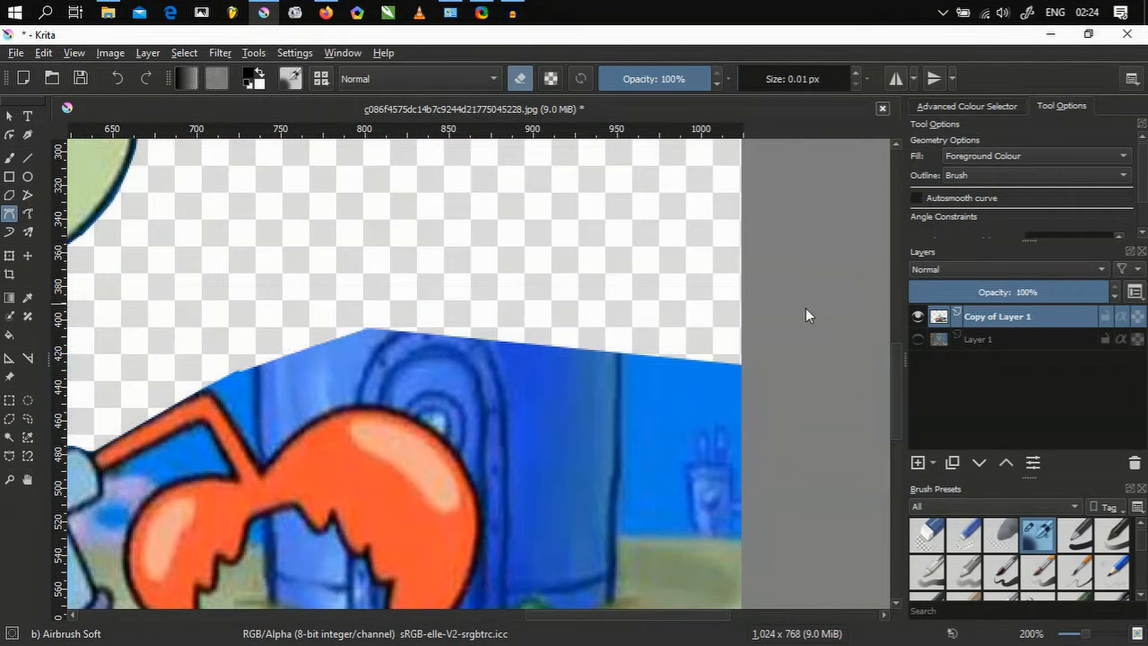
- Start an erasing path at the right arm's elbow, follow the forearm down to the claw joint, and curve it over the claw's top
left_click_drag(243, 334, 437, 240)
scroll(369, 327, "up", 4)
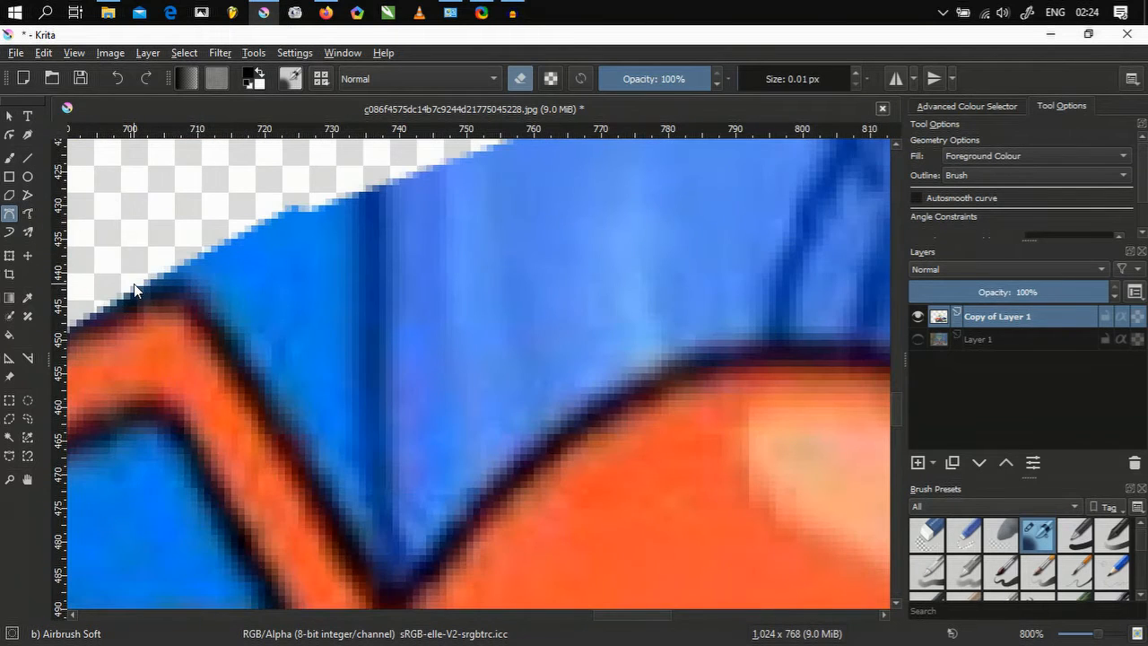
left_click_drag(134, 284, 171, 283)
scroll(406, 575, "down", 2)
left_click(396, 584)
scroll(395, 585, "up", 1)
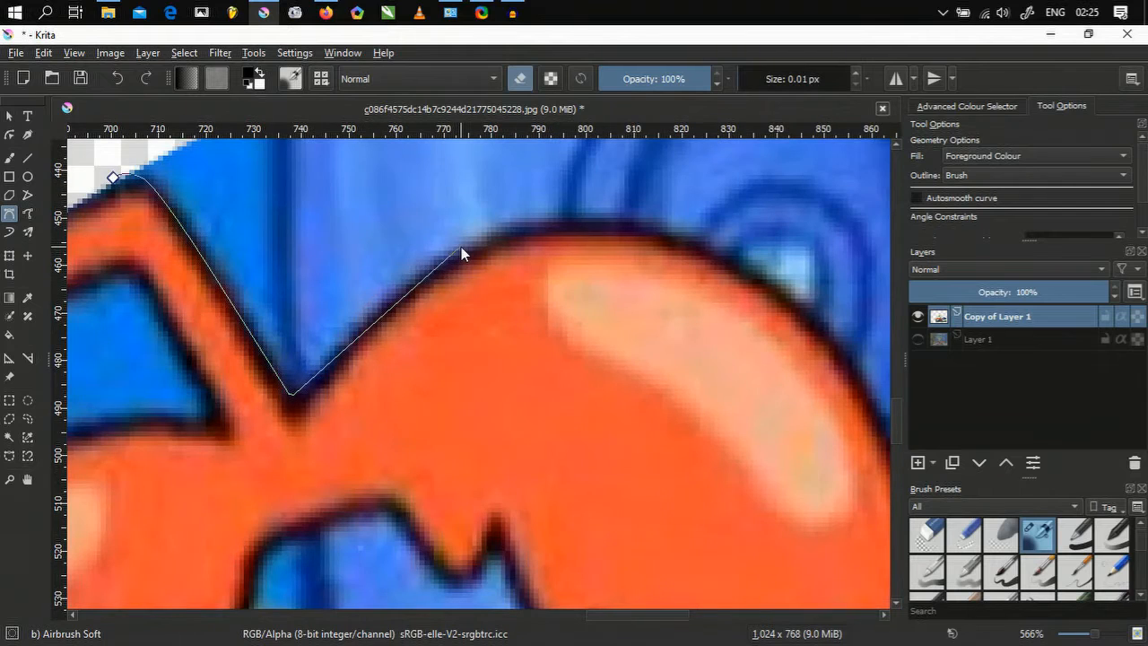
left_click_drag(462, 245, 532, 223)
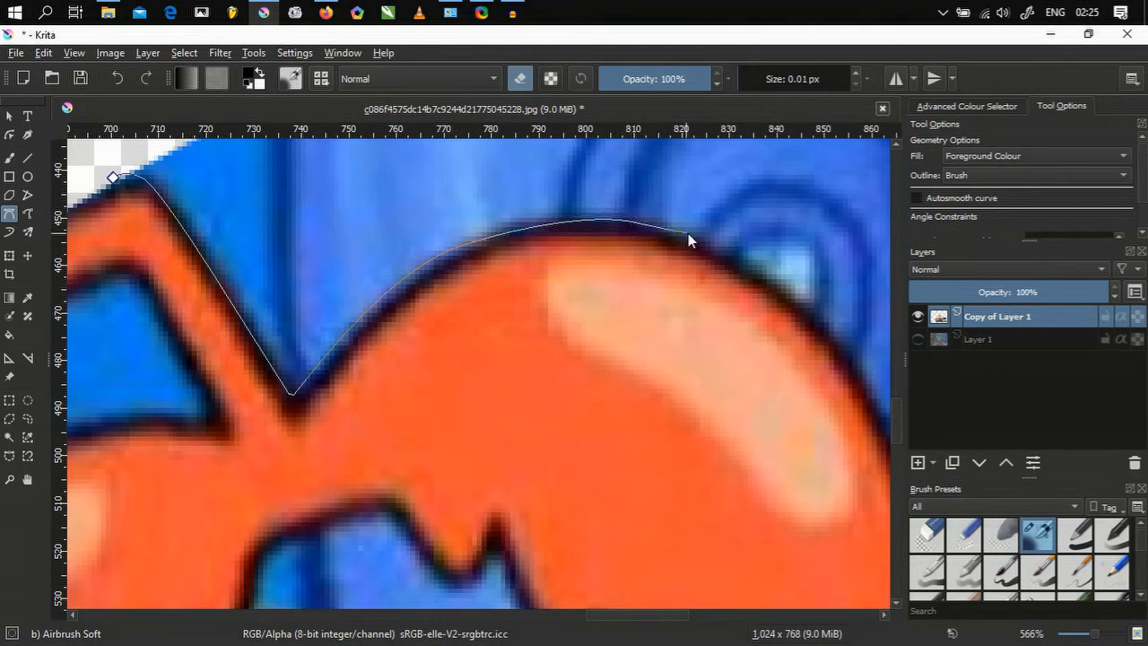
- Carry the path past the image's right edge and back through the empty area to its start, erasing the background above the claw
key("1")
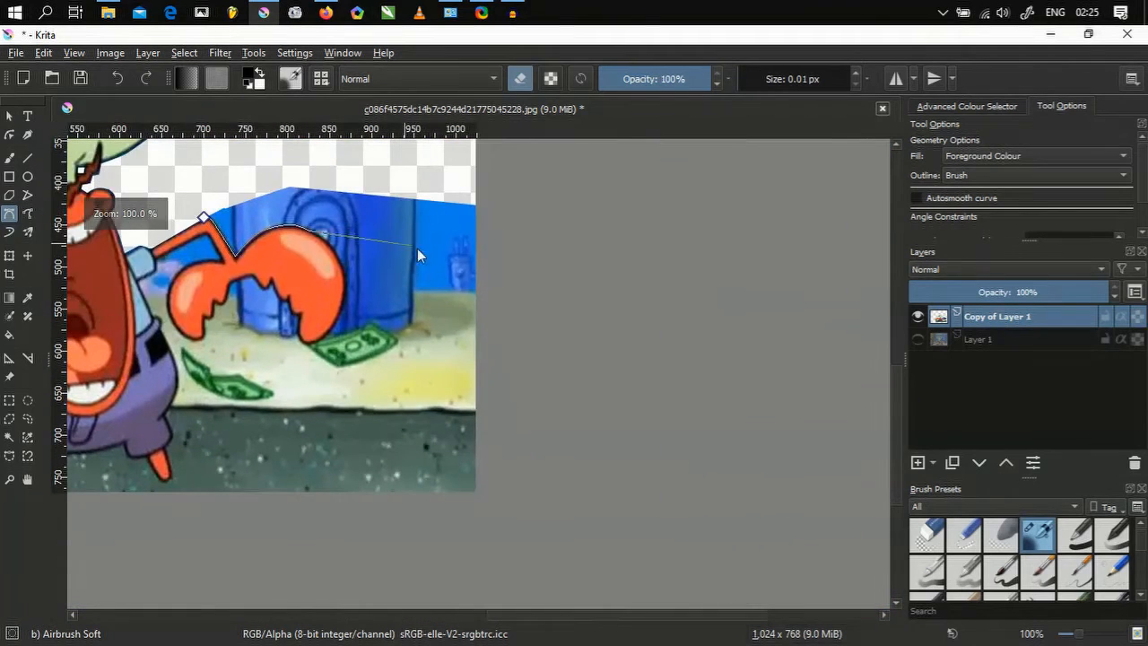
left_click(495, 265)
left_click(532, 202)
left_click(458, 168)
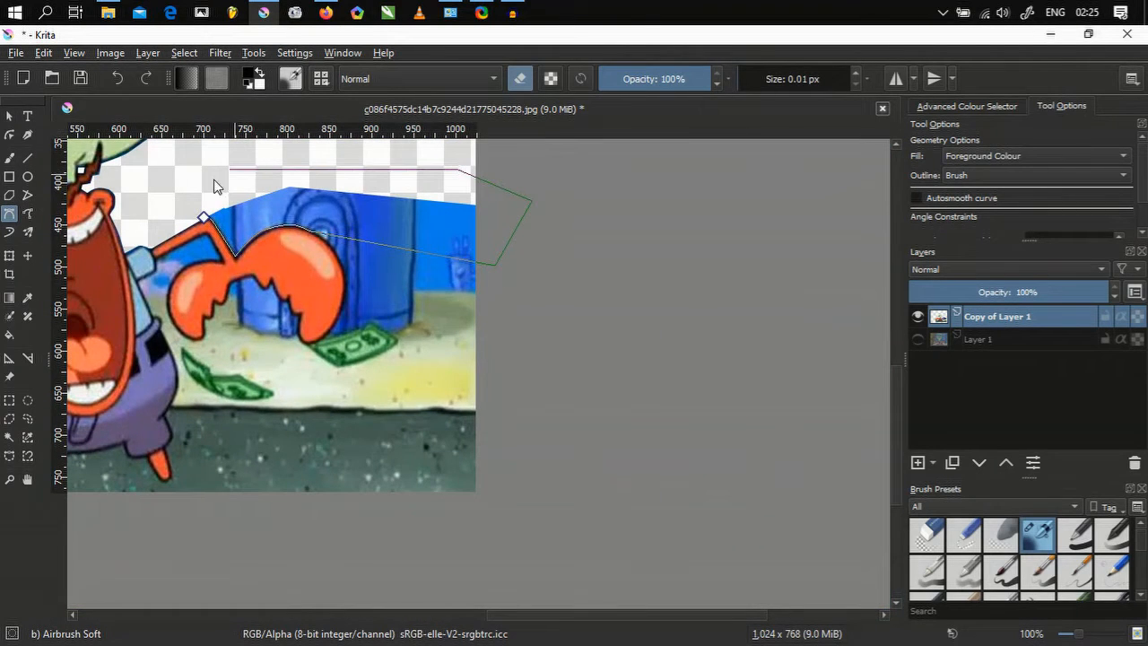
left_click(203, 217)
- Try to erase everything beside the right claw with a path along its outer edge, closed around the image's lower right corner
scroll(219, 212, "up", 2)
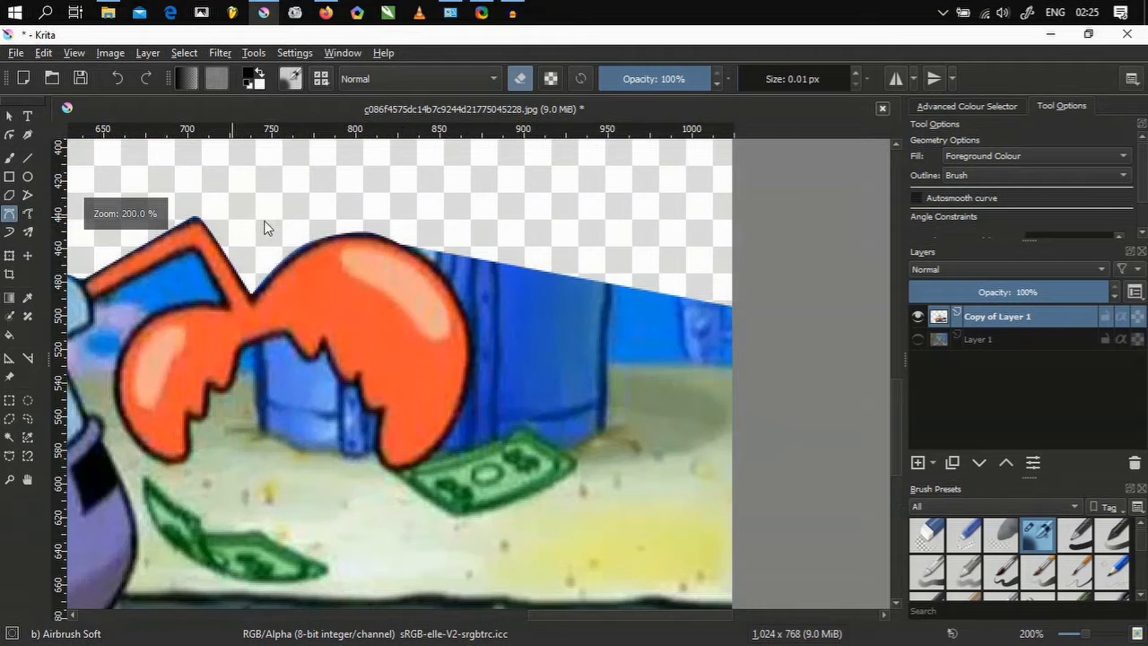
scroll(266, 226, "up", 3)
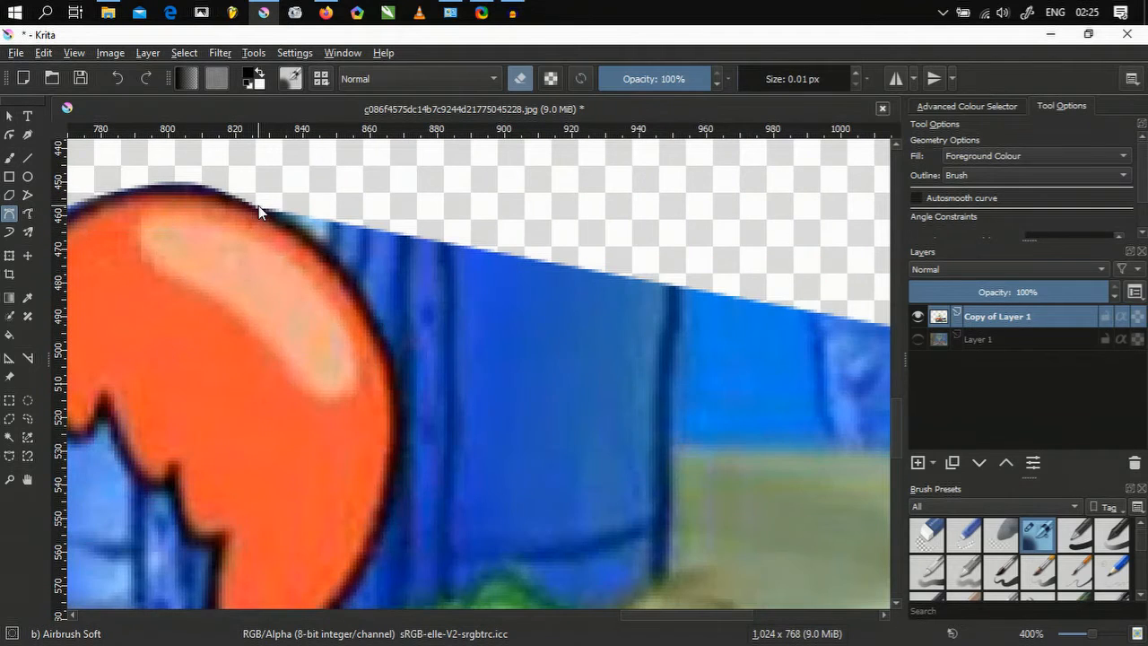
left_click(253, 205)
scroll(392, 354, "down", 3)
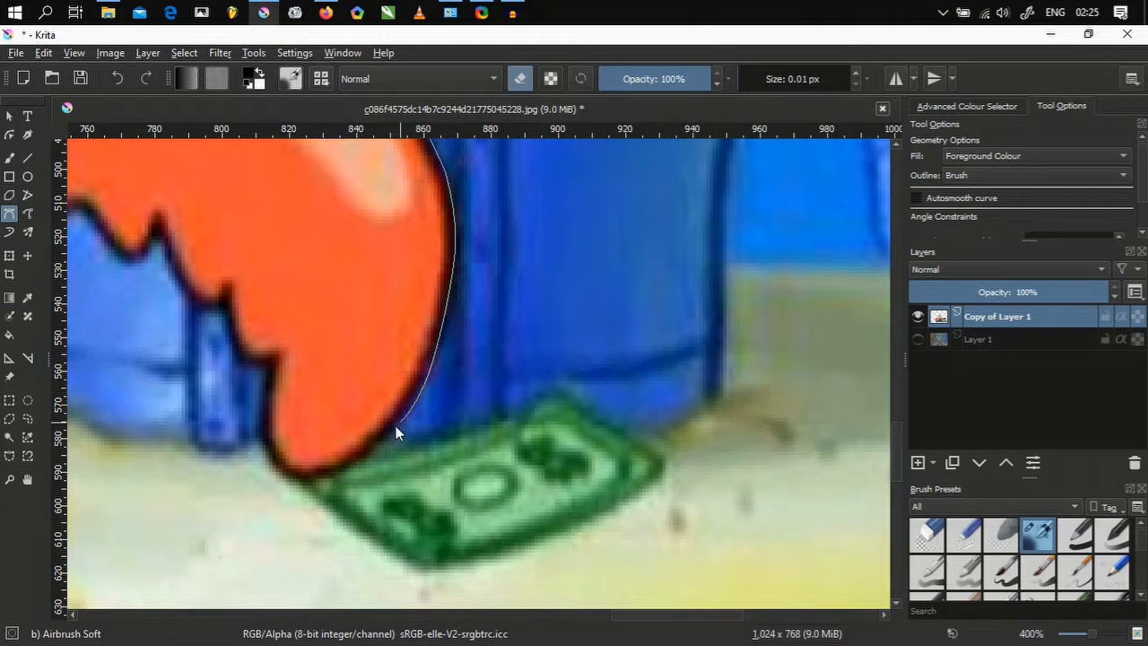
scroll(312, 485, "down", 6)
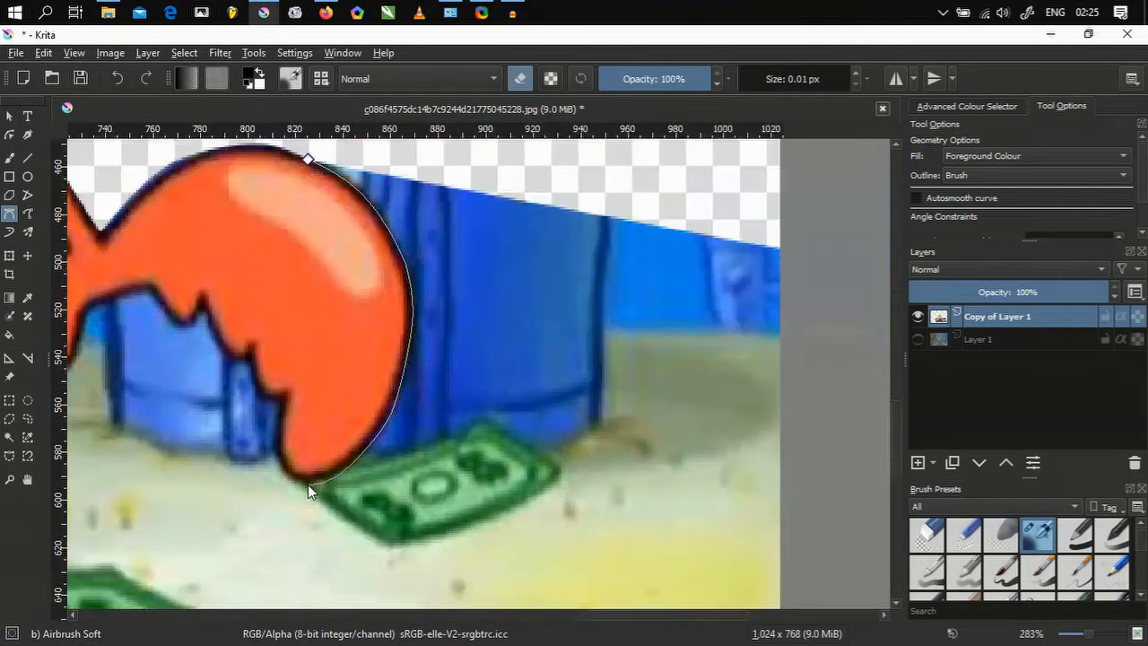
left_click_drag(307, 495, 405, 267)
left_click(387, 383)
left_click(607, 385)
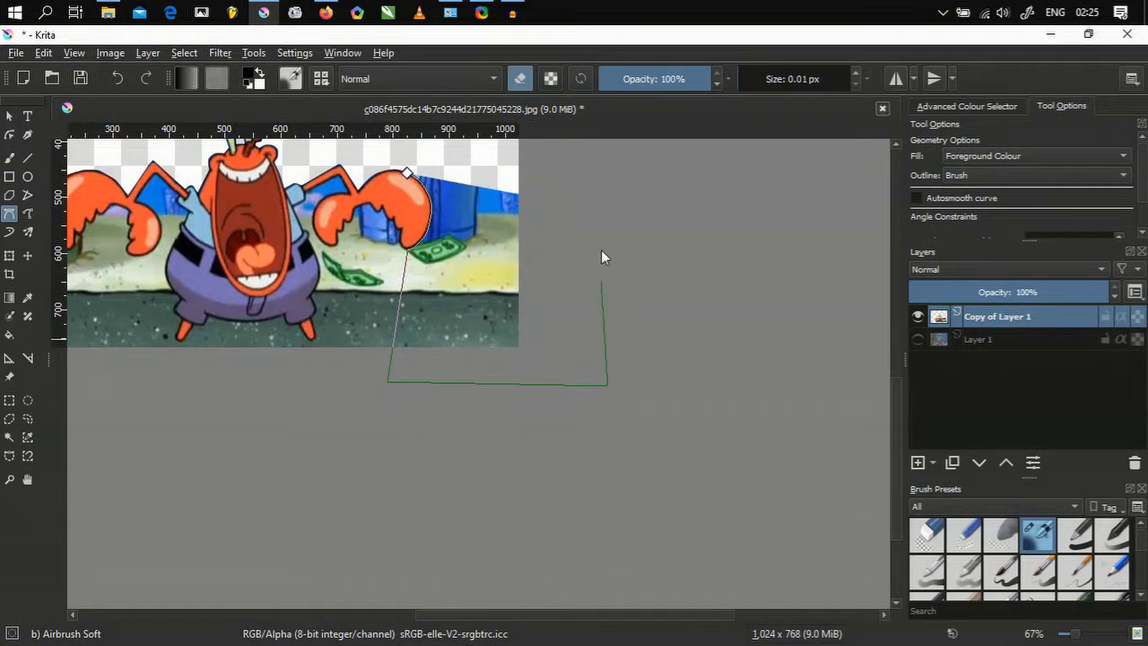
left_click(601, 187)
left_click(408, 173)
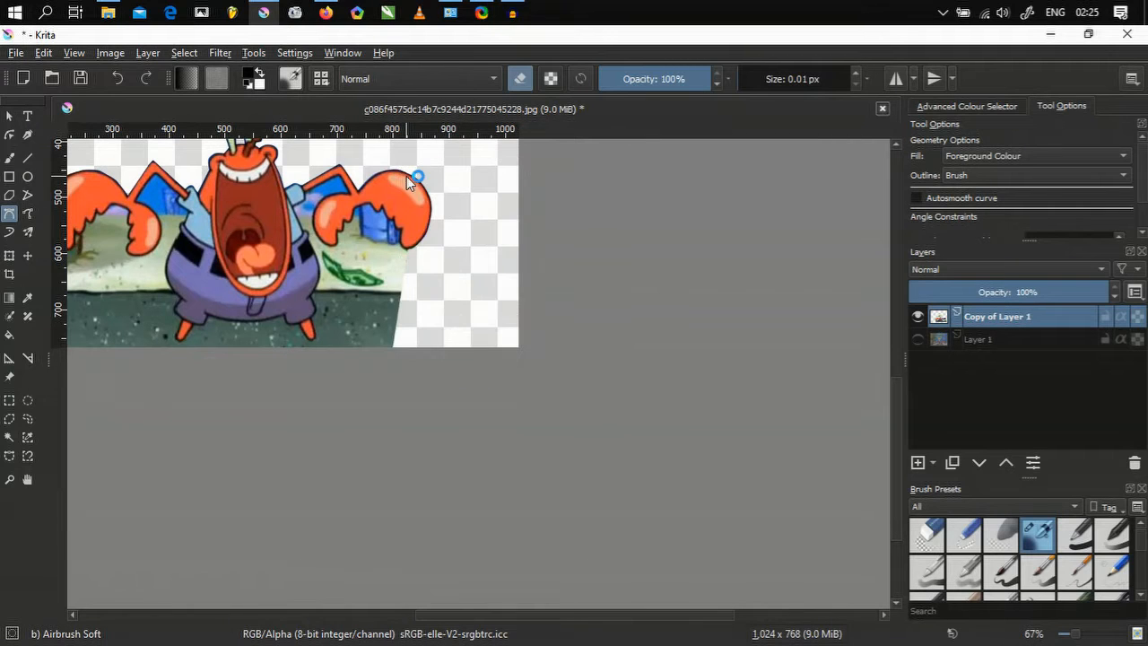
- Undo the last erasure beside the right claw
left_click_drag(378, 287, 527, 328)
scroll(486, 368, "down", 1)
scroll(485, 368, "up", 1)
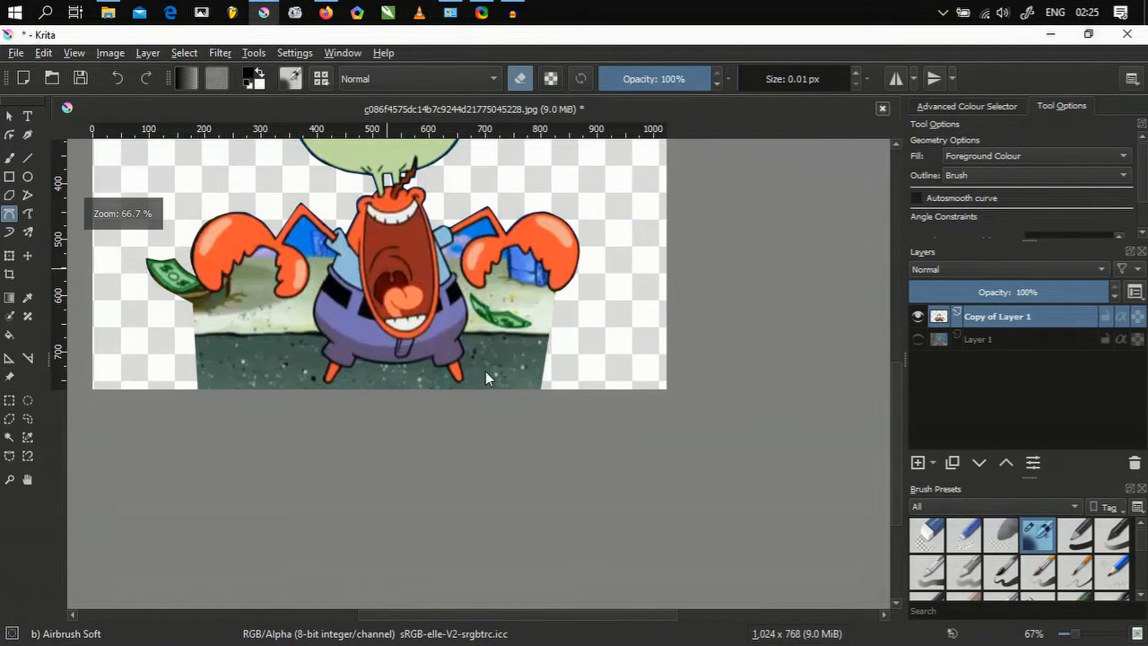
key("ctrl+z")
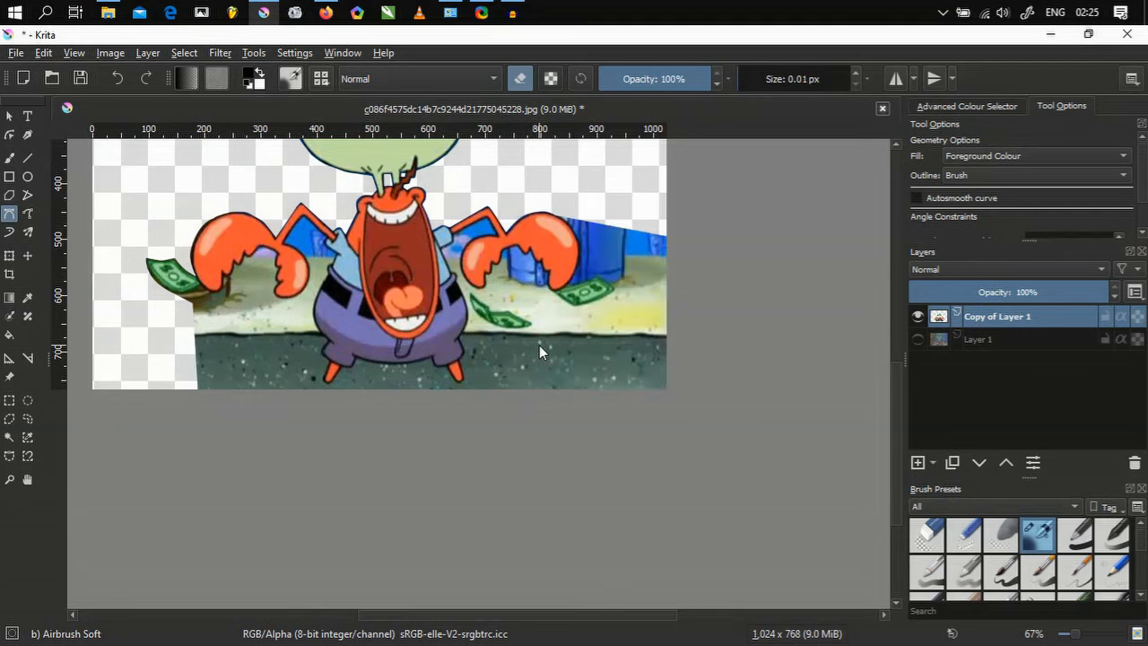
- Start an erasing path just outside the image's right edge and trace the right claw's outer outline down to the banknote
scroll(581, 266, "up", 1)
scroll(580, 266, "up", 3)
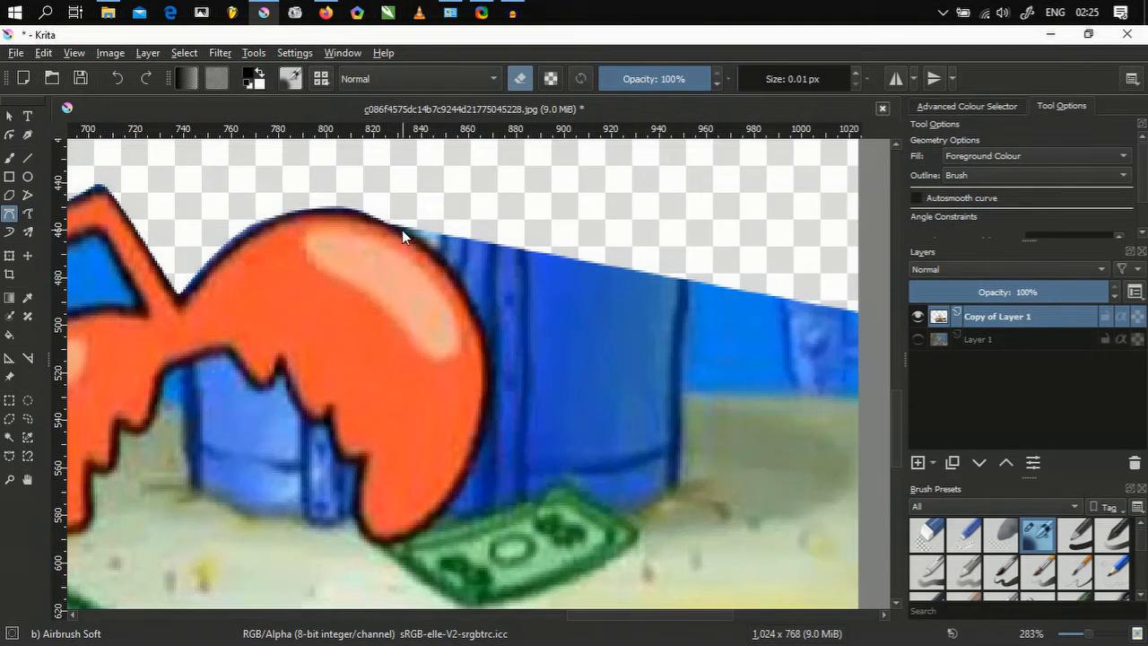
left_click(868, 299)
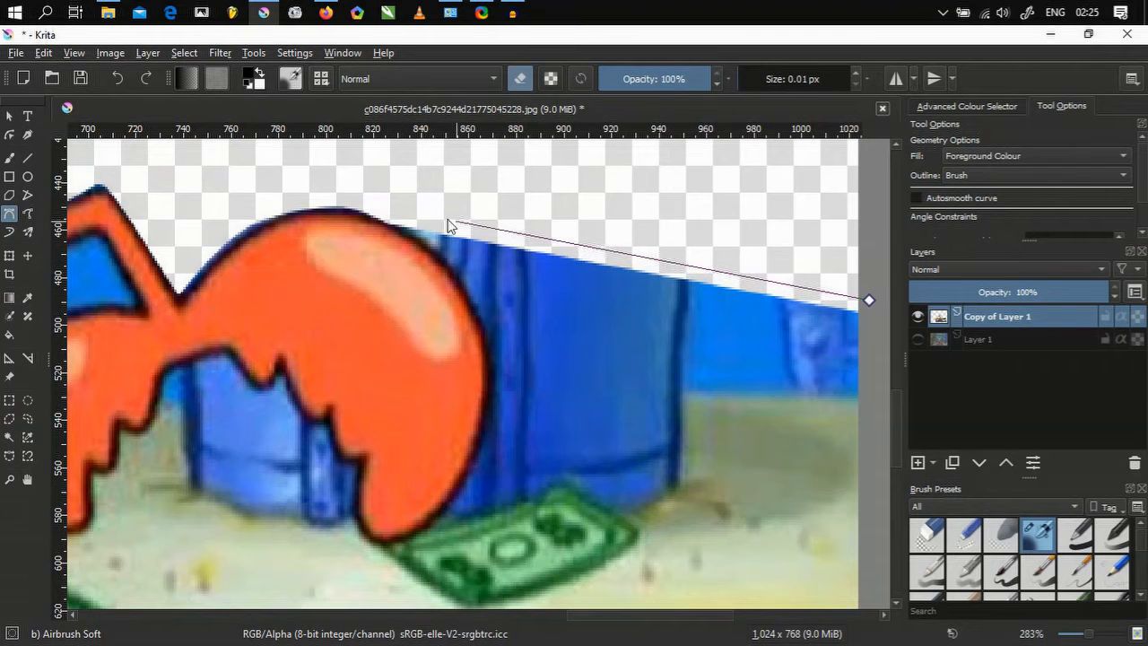
left_click(384, 222)
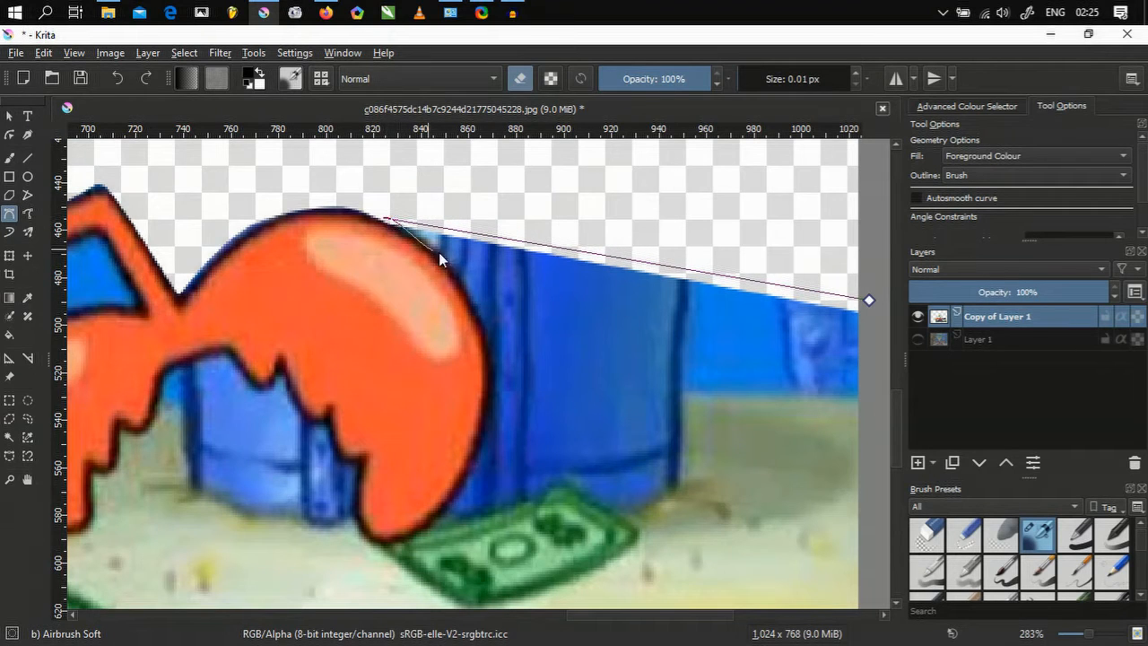
left_click_drag(458, 278, 484, 321)
left_click(429, 528)
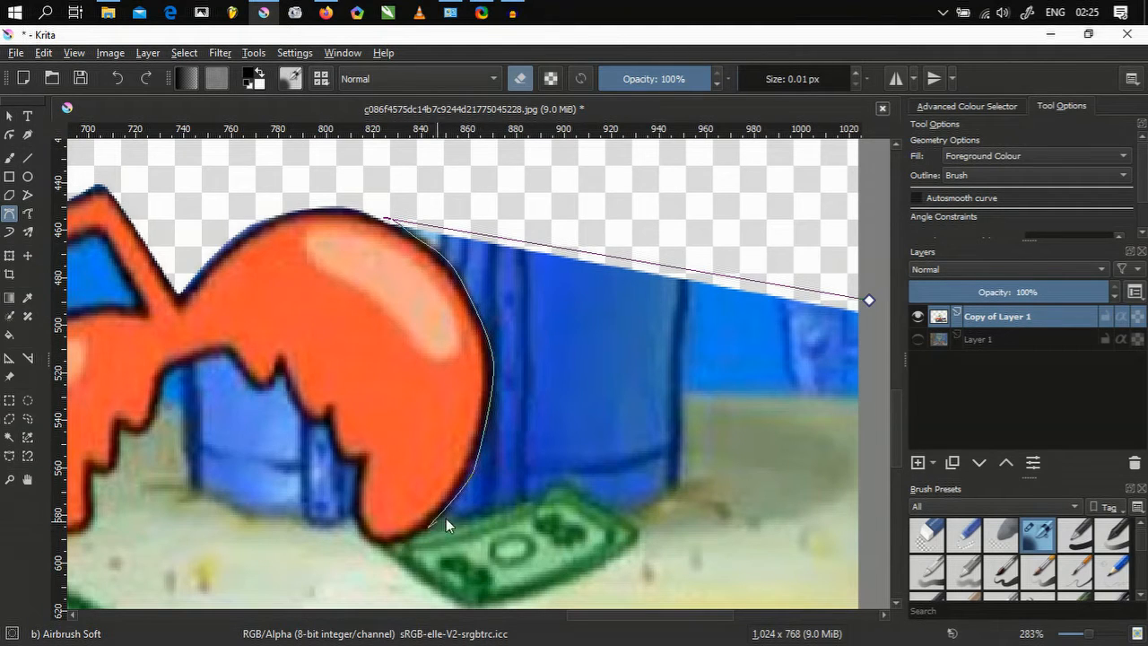
- Follow the banknote's upper edge, extend the path past the image's right edge, and close it to erase the enclosed background
left_click(567, 475)
scroll(652, 544, "down", 5)
left_click_drag(704, 519, 413, 411)
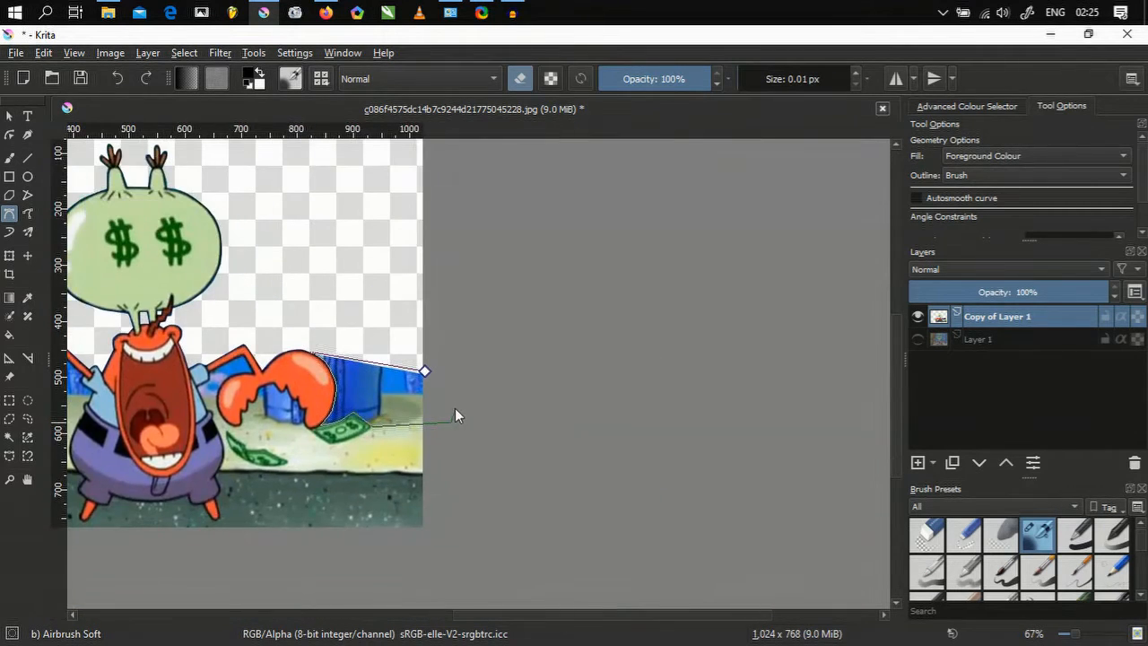
double_click(422, 377)
scroll(437, 361, "up", 4)
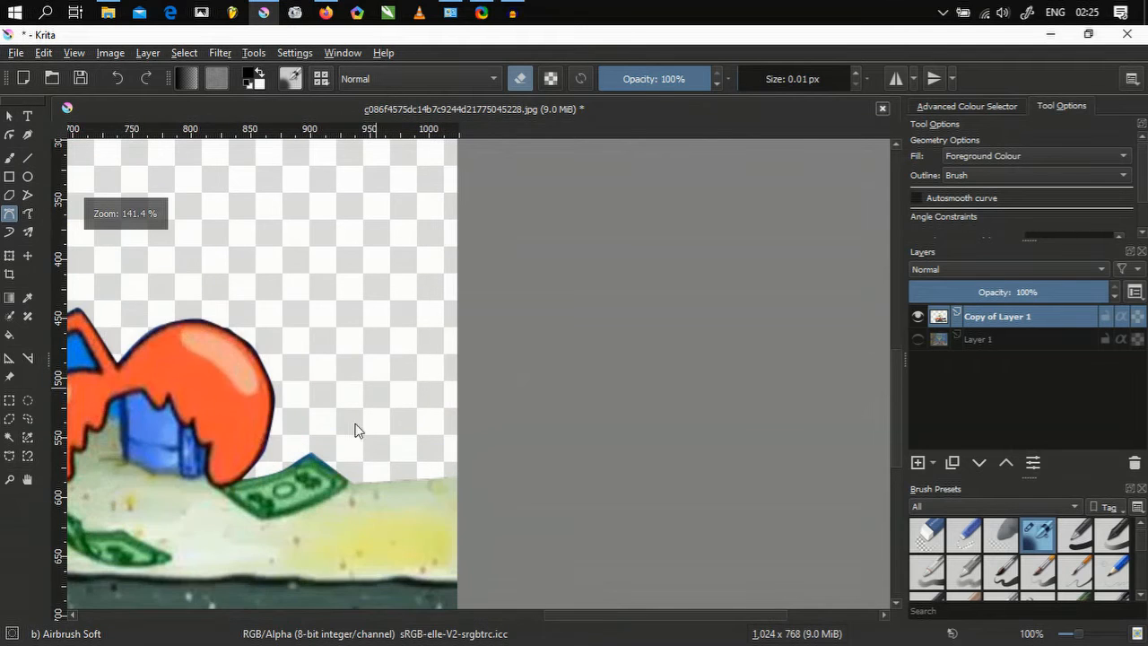
mouse_move(356, 428)
left_mouse_down()
mouse_move(414, 420)
mouse_move(592, 318)
left_mouse_up()
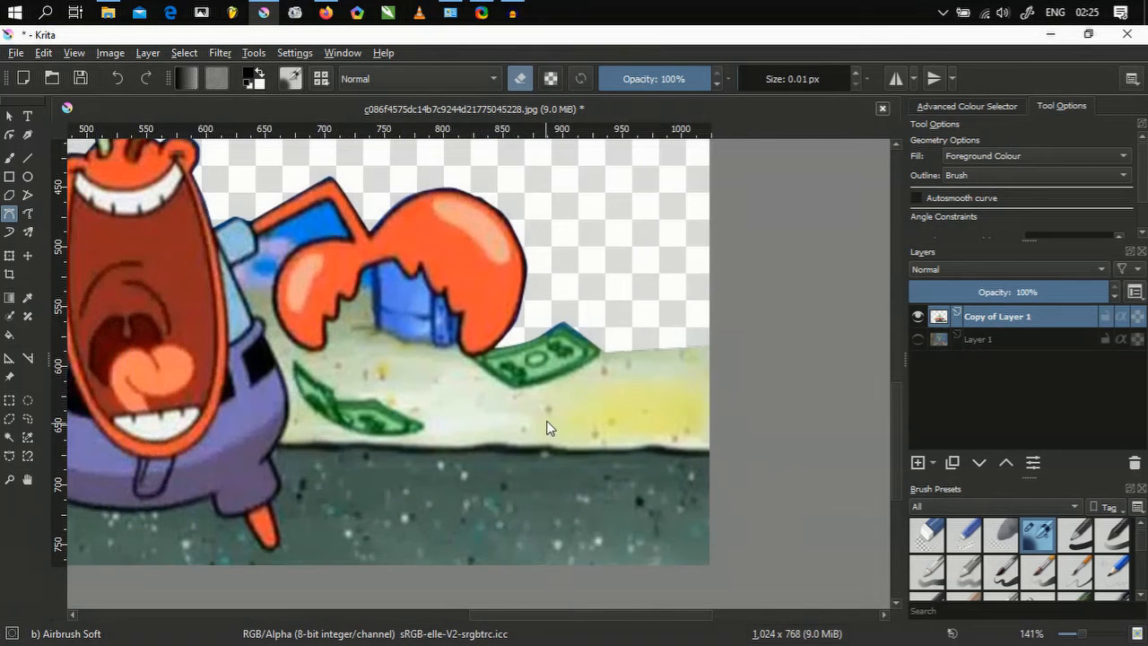
- Erase the background below the right banknote with a path along its lower edge, closed around the image's lower right corner
scroll(626, 344, "up", 3)
left_click(611, 356)
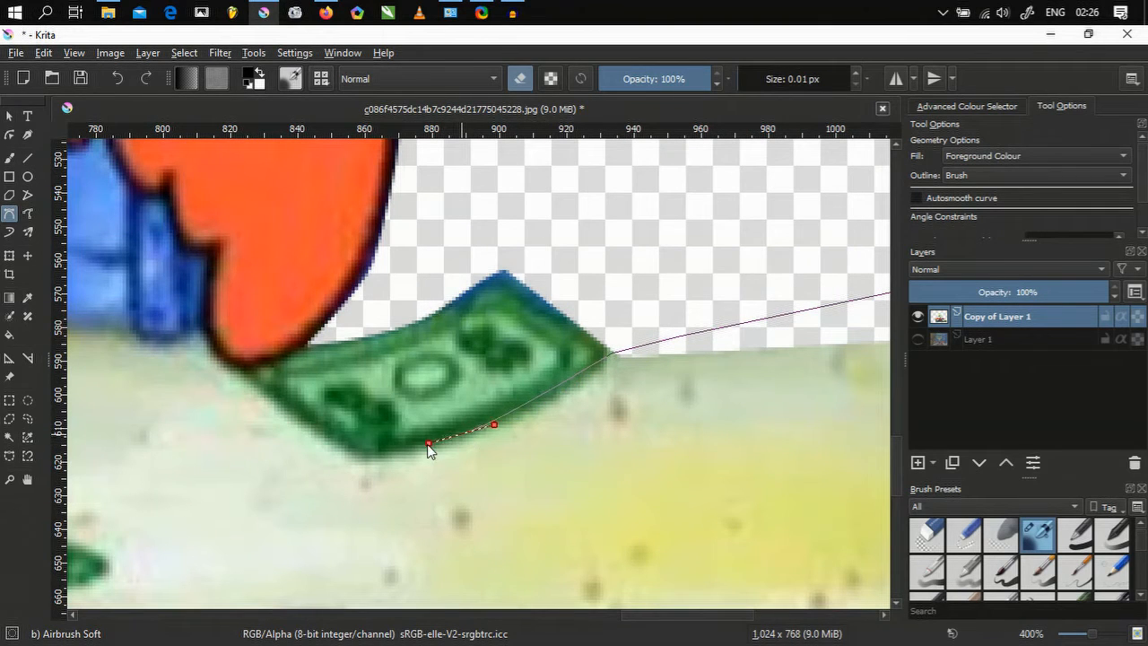
scroll(378, 469, "down", 4)
scroll(378, 479, "down", 1)
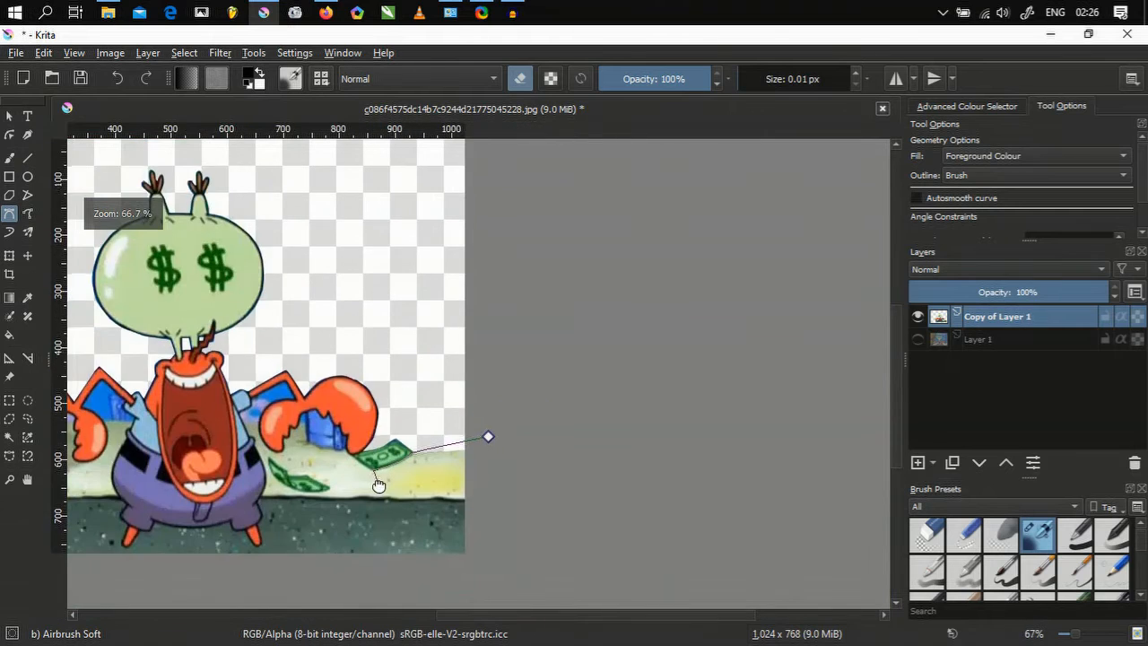
left_click_drag(377, 481, 405, 346)
scroll(407, 350, "up", 1)
left_click(446, 482)
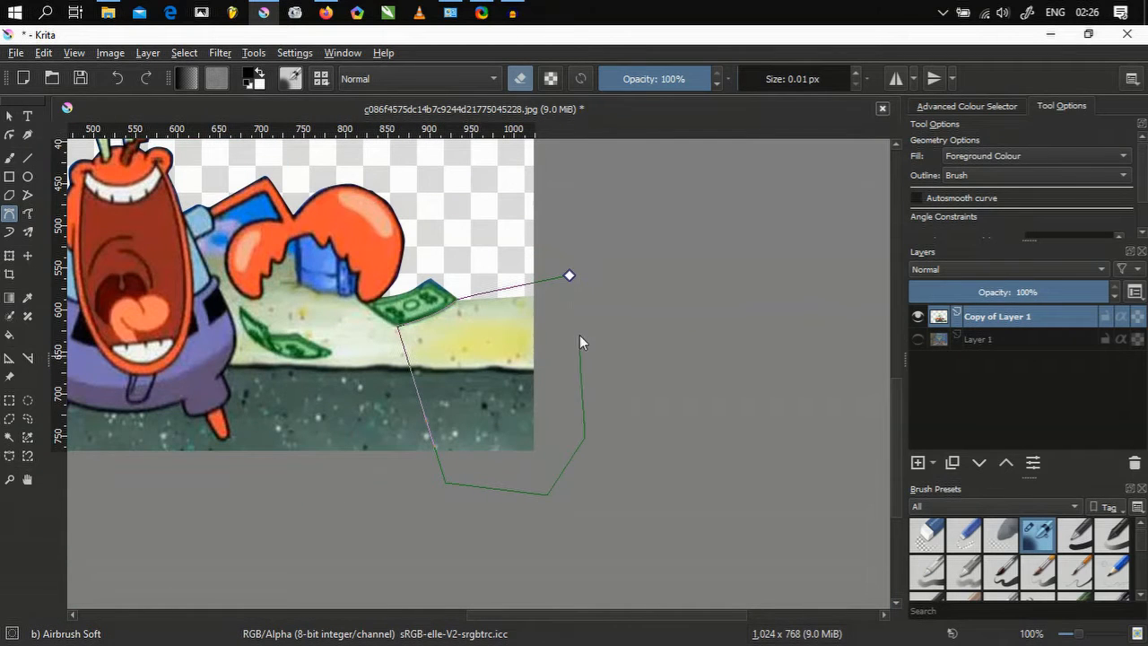
left_click(572, 275)
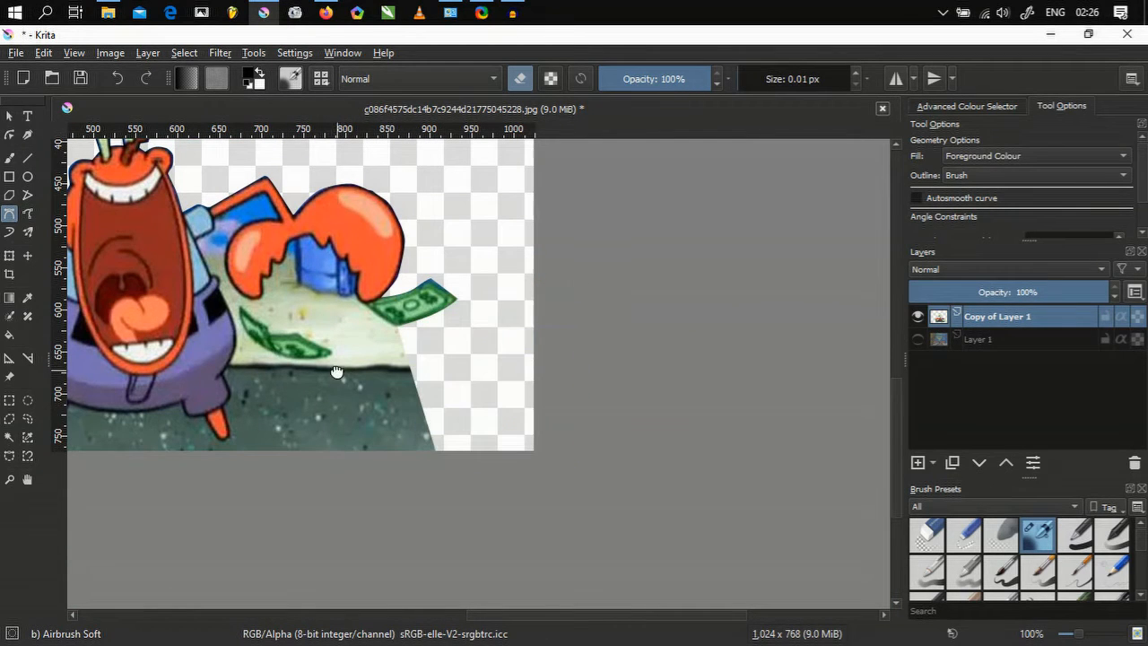
- Erase the thin background sliver under the right banknote's lowest corner with a small closed path
left_click_drag(336, 371, 527, 416)
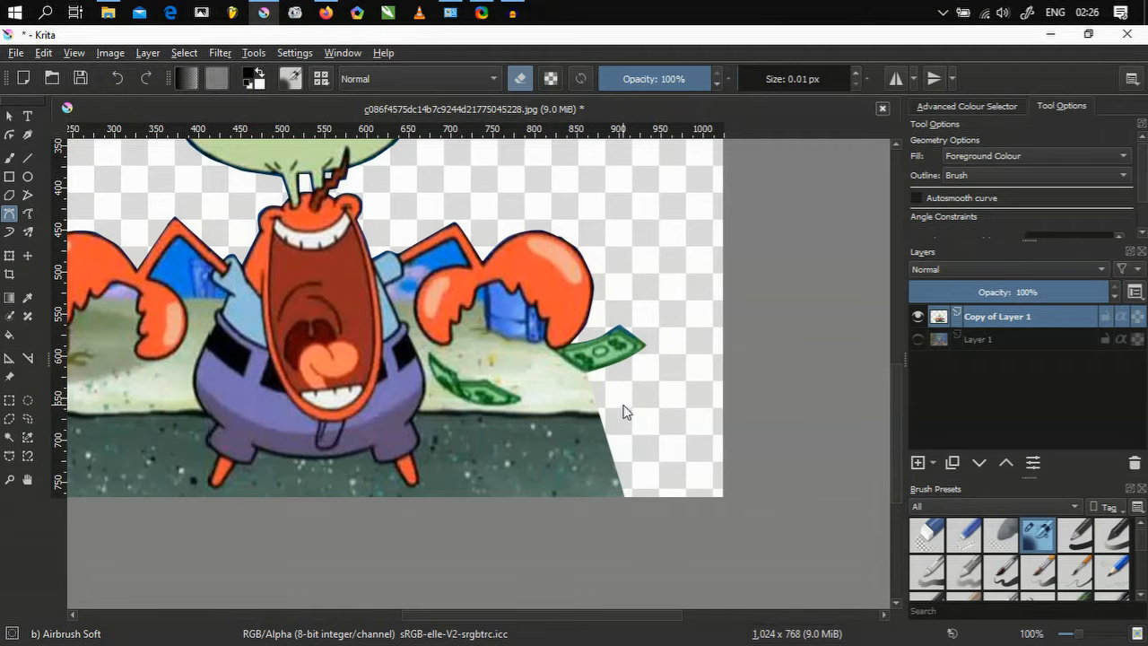
scroll(595, 392, "up", 4)
left_click(580, 331)
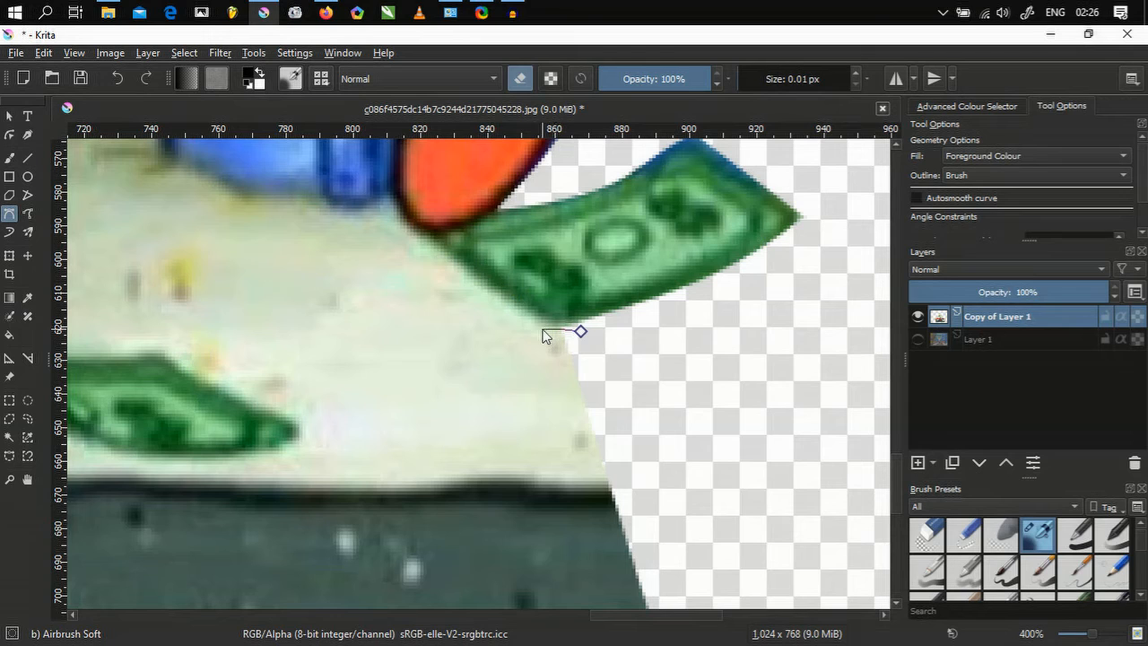
scroll(545, 336, "down", 1)
left_click(632, 366)
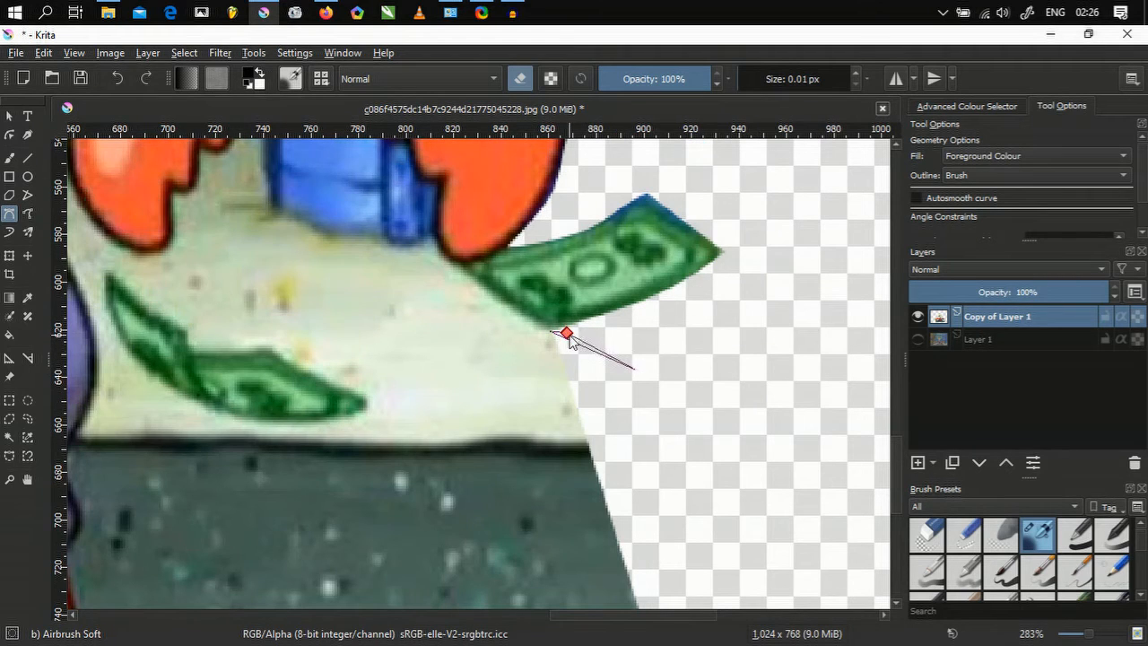
left_click(568, 334)
scroll(554, 368, "down", 2)
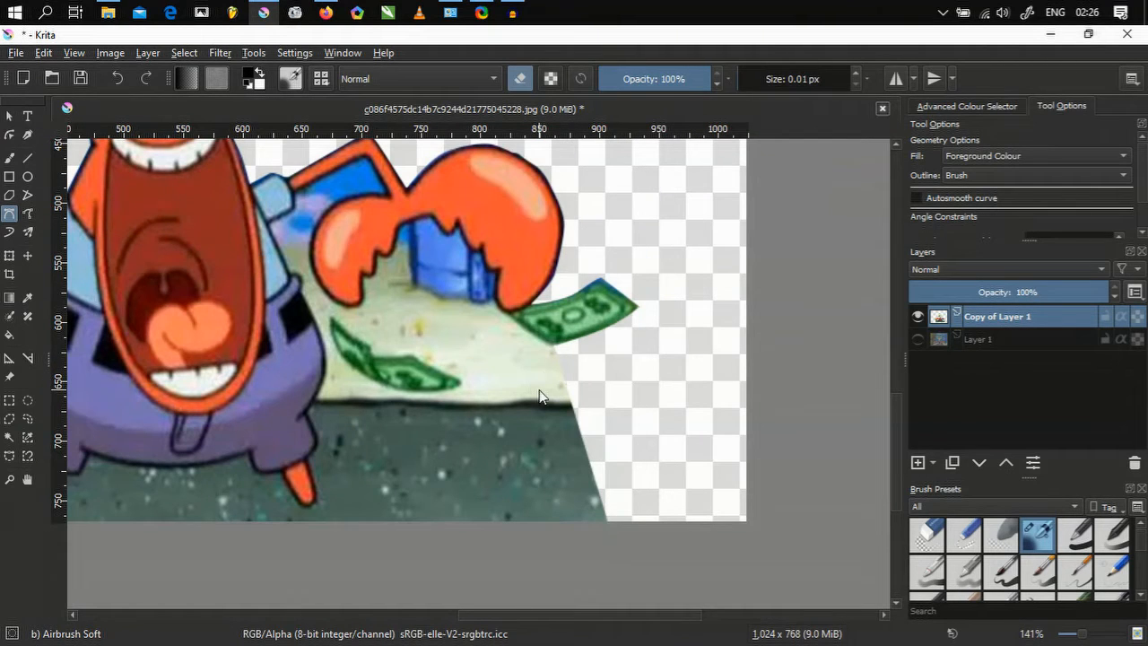
- Erase the lower right part of the dark floor with a closed path, then undo and redo that erasure
scroll(560, 390, "down", 2)
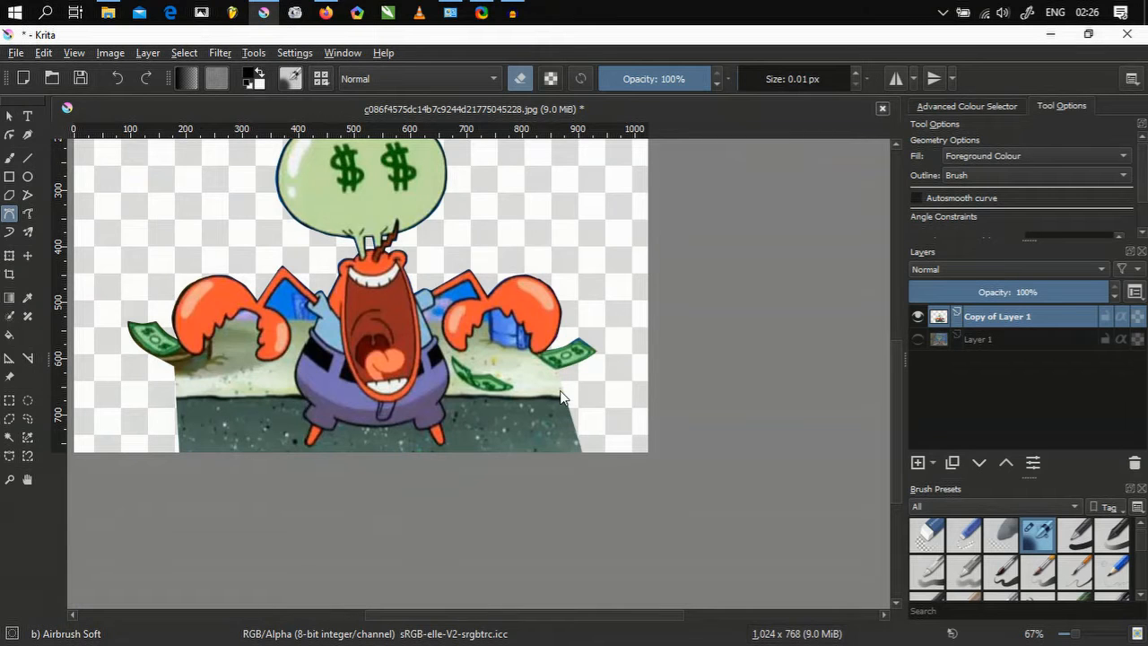
scroll(549, 405, "up", 2)
left_click(623, 400)
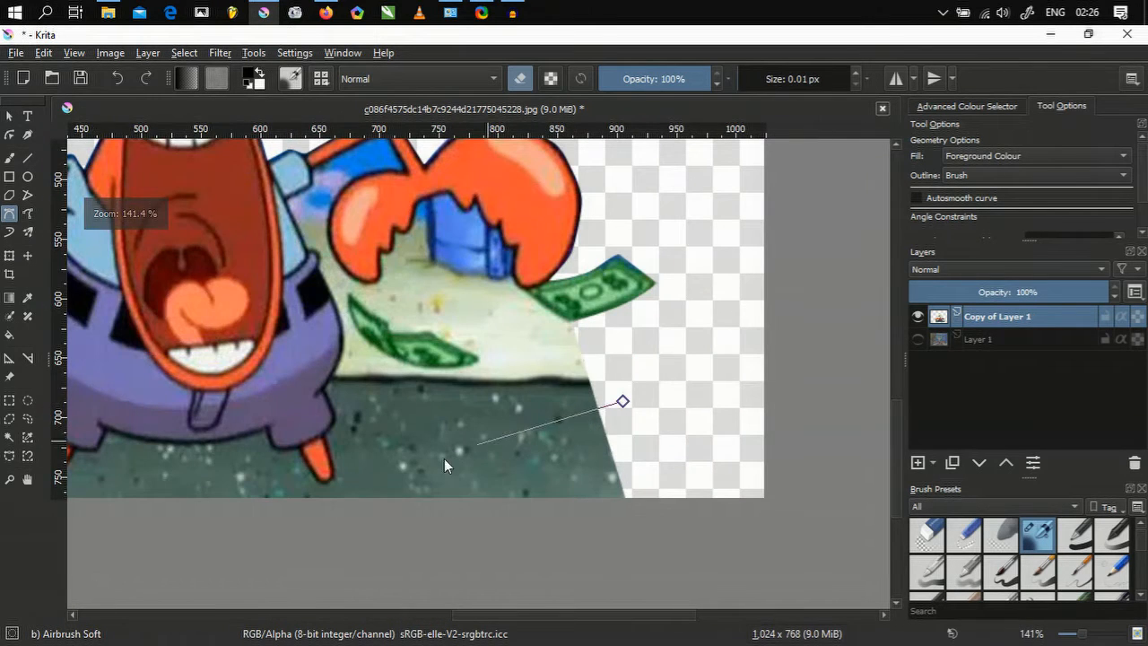
left_click(405, 480)
left_click(471, 558)
left_click(660, 561)
left_click(669, 450)
left_click(628, 404)
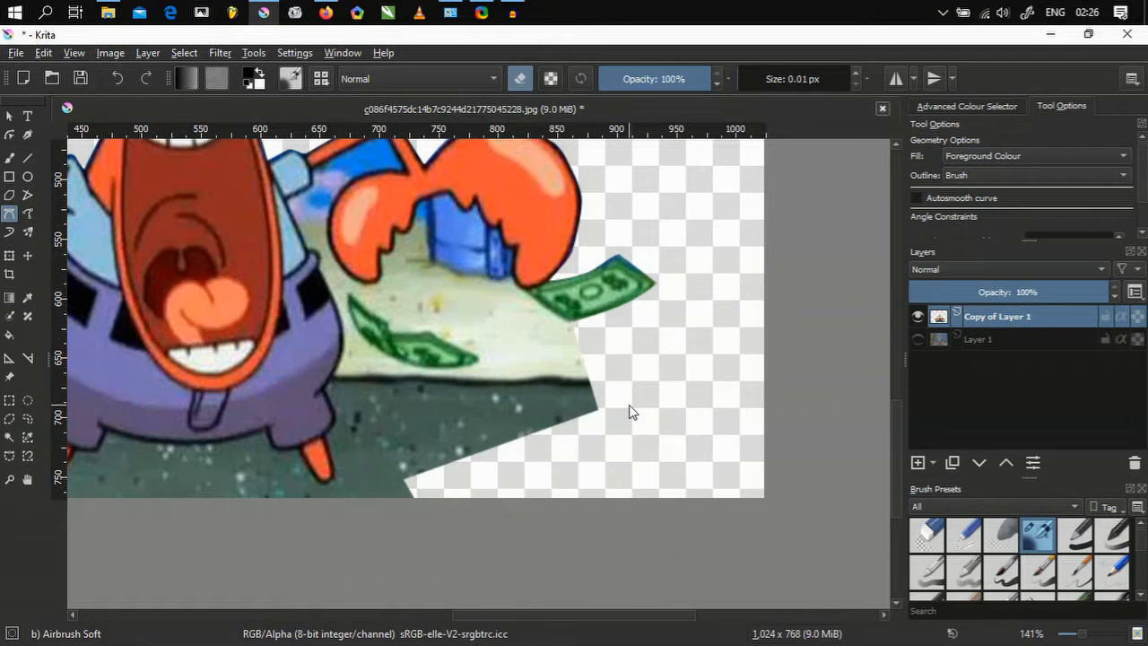
key("ctrl+z")
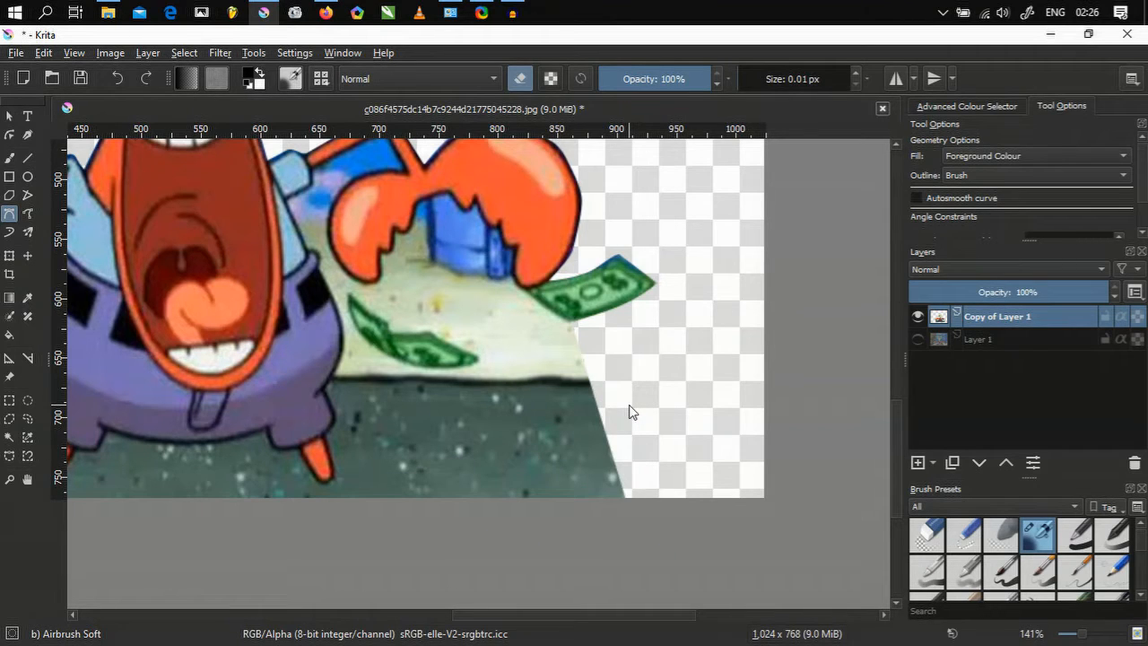
key("ctrl+shift+z")
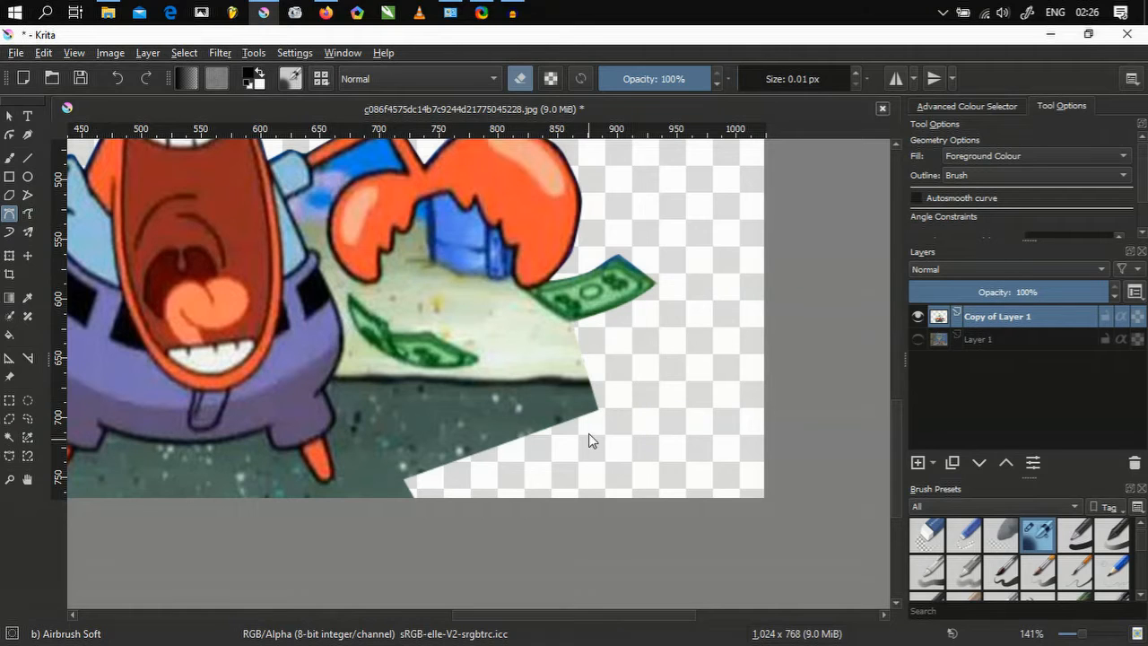
- Erase the dark floor beneath the sand to the right of the crab with a closed path along the black dividing line
scroll(589, 431, "up", 1)
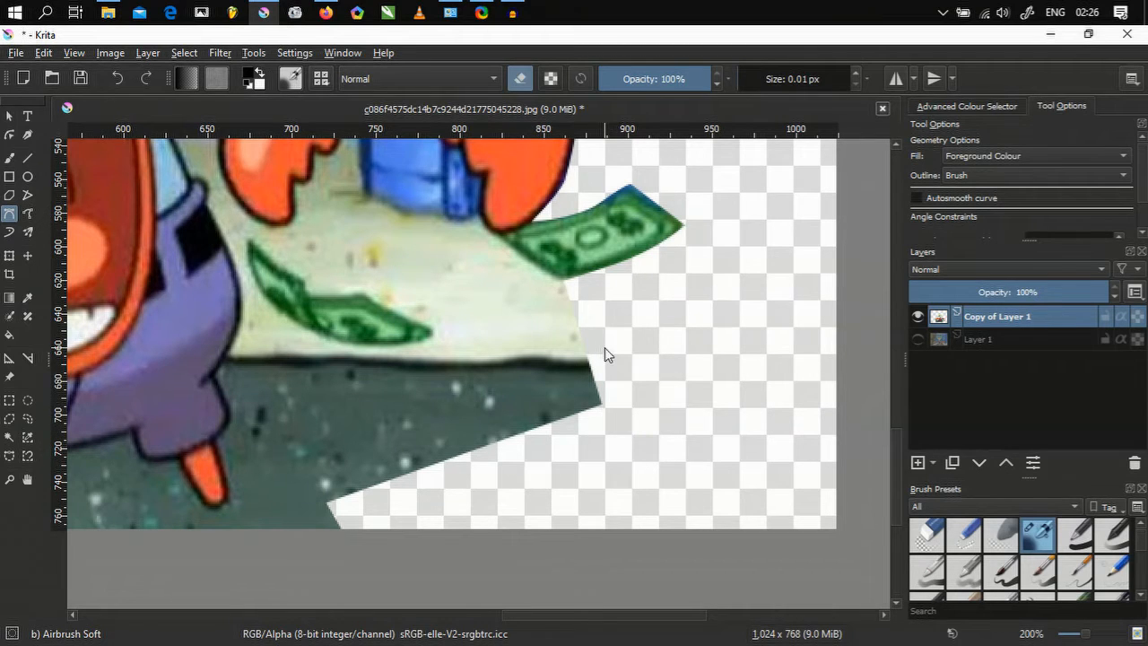
scroll(605, 347, "up", 1)
left_click(697, 364)
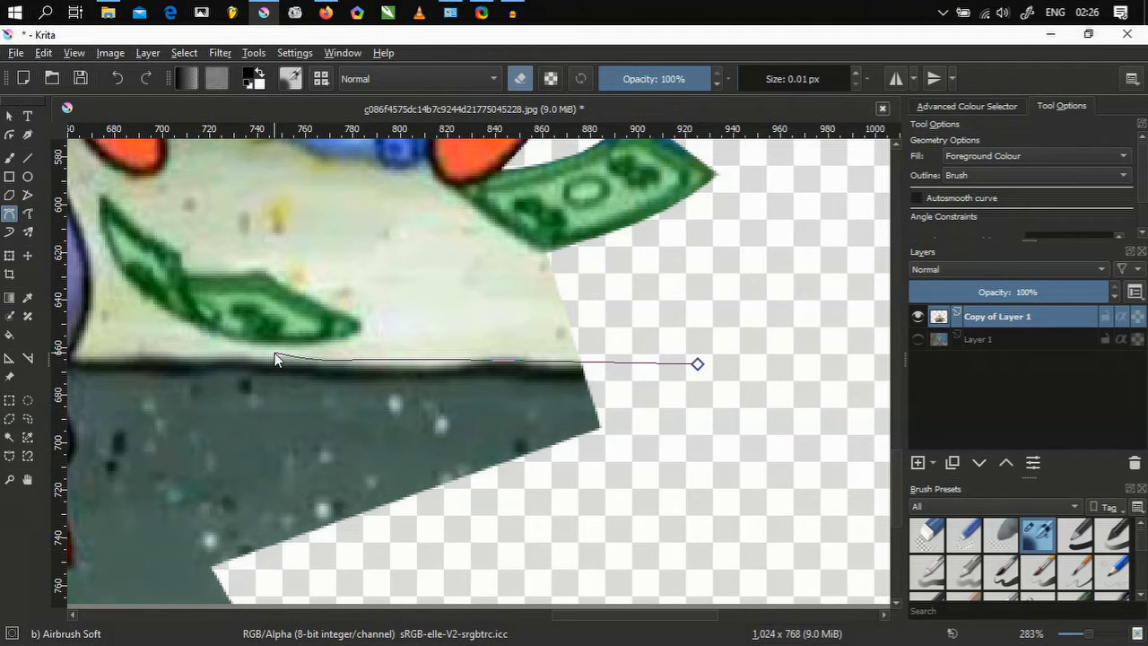
left_click(144, 443)
left_click(238, 556)
left_click(547, 539)
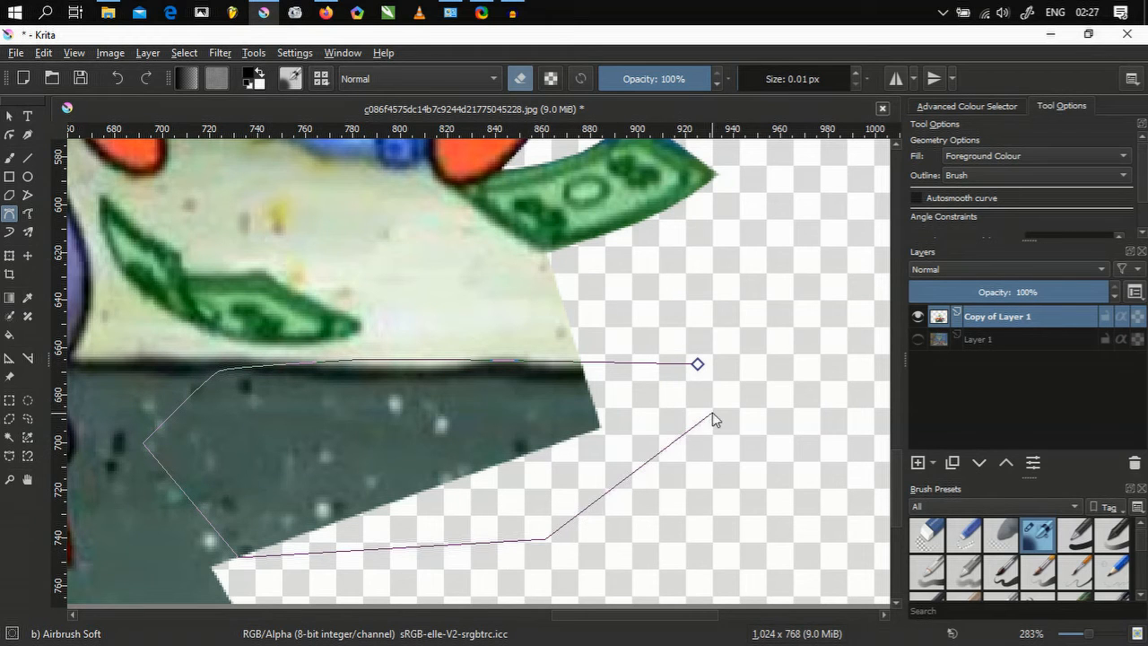
left_click(697, 364)
- Start an erasing path at the right claw's smaller pincer tip and trace the claw's jagged inner edge to the larger pincer
scroll(443, 353, "up", 1)
mouse_move(443, 352)
left_mouse_down()
mouse_move(471, 482)
mouse_move(625, 574)
left_mouse_up()
scroll(610, 529, "up", 1)
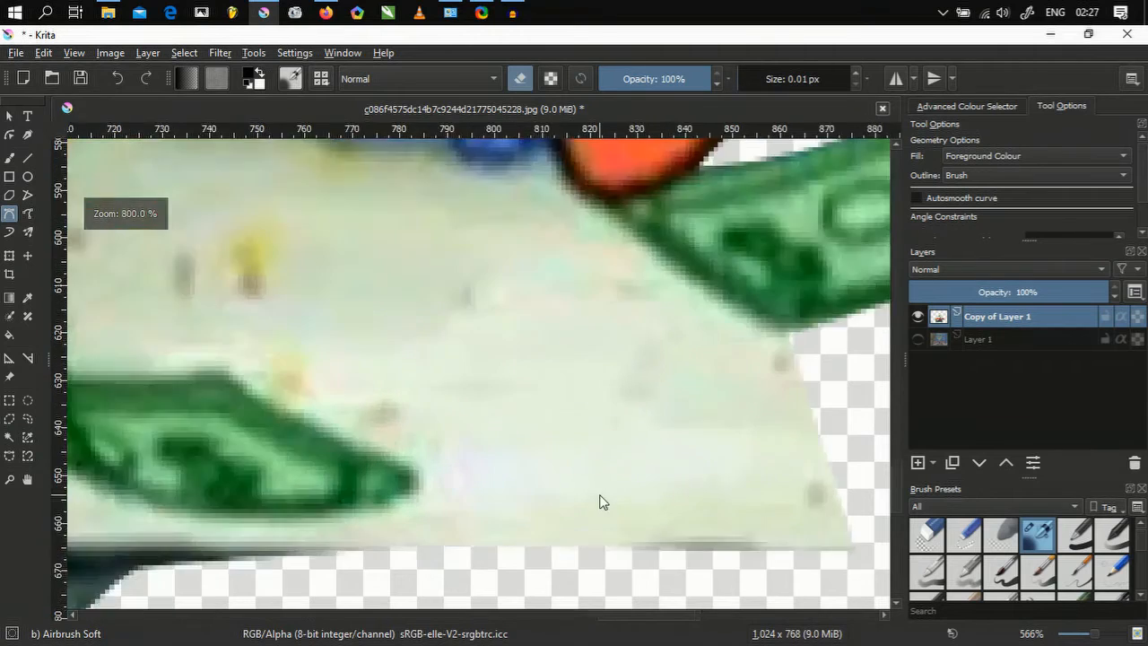
scroll(633, 464, "down", 3)
left_click_drag(661, 436, 549, 481)
scroll(302, 425, "up", 1)
scroll(300, 419, "up", 1)
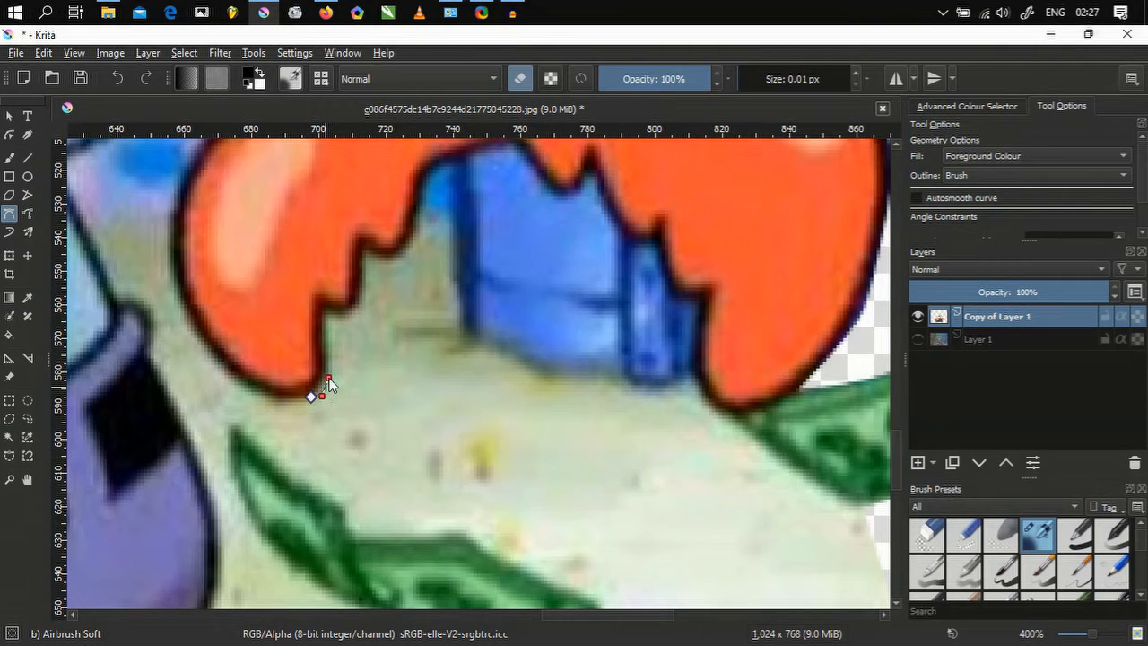
left_click_drag(326, 311, 347, 316)
left_click(368, 247)
left_click_drag(417, 236, 417, 233)
left_click_drag(450, 161, 536, 371)
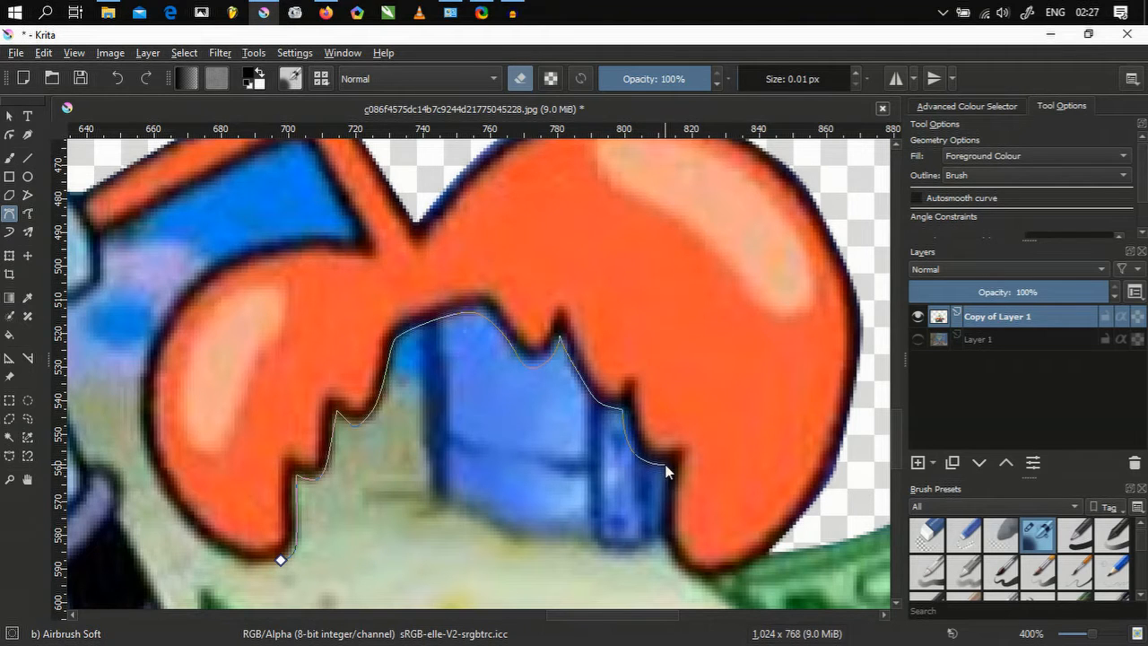
- Continue the path down the larger pincer and along the banknote's lower left edge, and close it around the sand to erase that area
left_click_drag(652, 531, 478, 263)
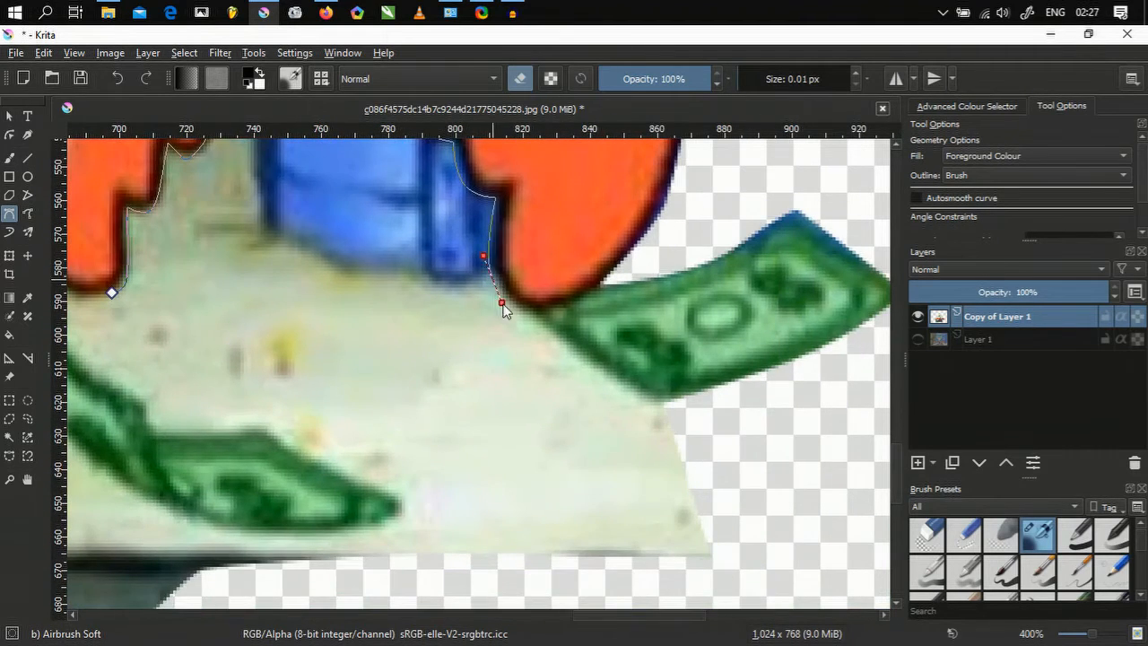
left_click(686, 413)
left_click(751, 561)
left_click(693, 562)
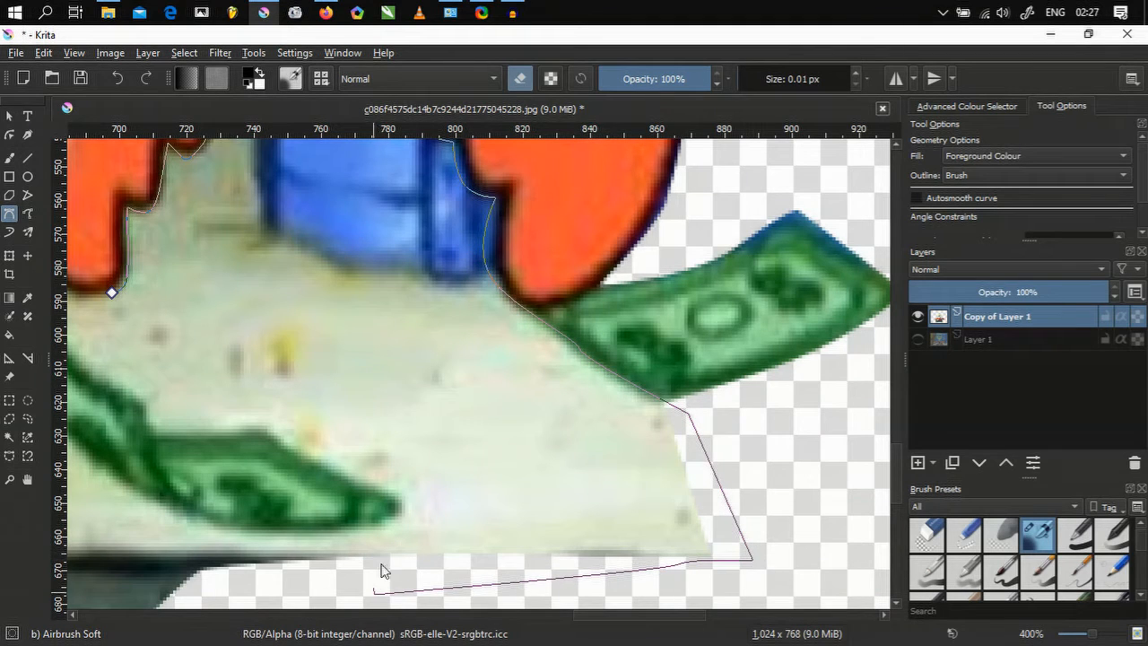
left_click(376, 592)
left_click_drag(415, 459, 348, 443)
scroll(205, 377, "down", 1)
left_click_drag(205, 376, 423, 475)
left_click(353, 425)
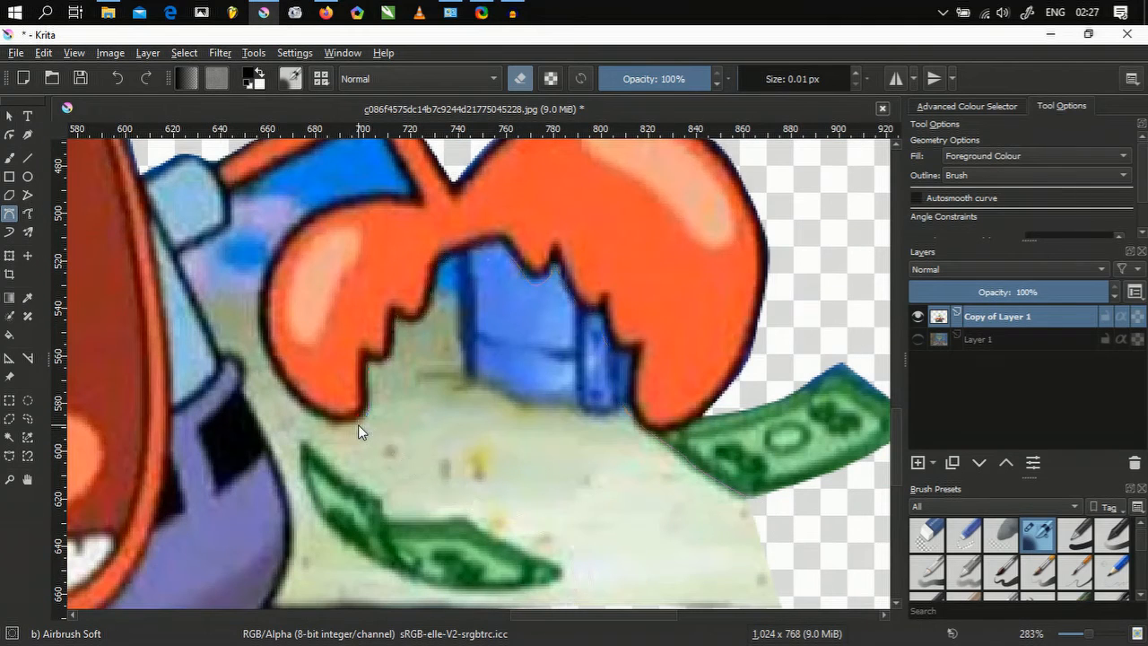
- Start an erasing path at the right sleeve cuff and trace the cuff and the arm's inner edge to the corner above the smaller pincer
scroll(358, 424, "down", 5)
scroll(330, 419, "up", 1)
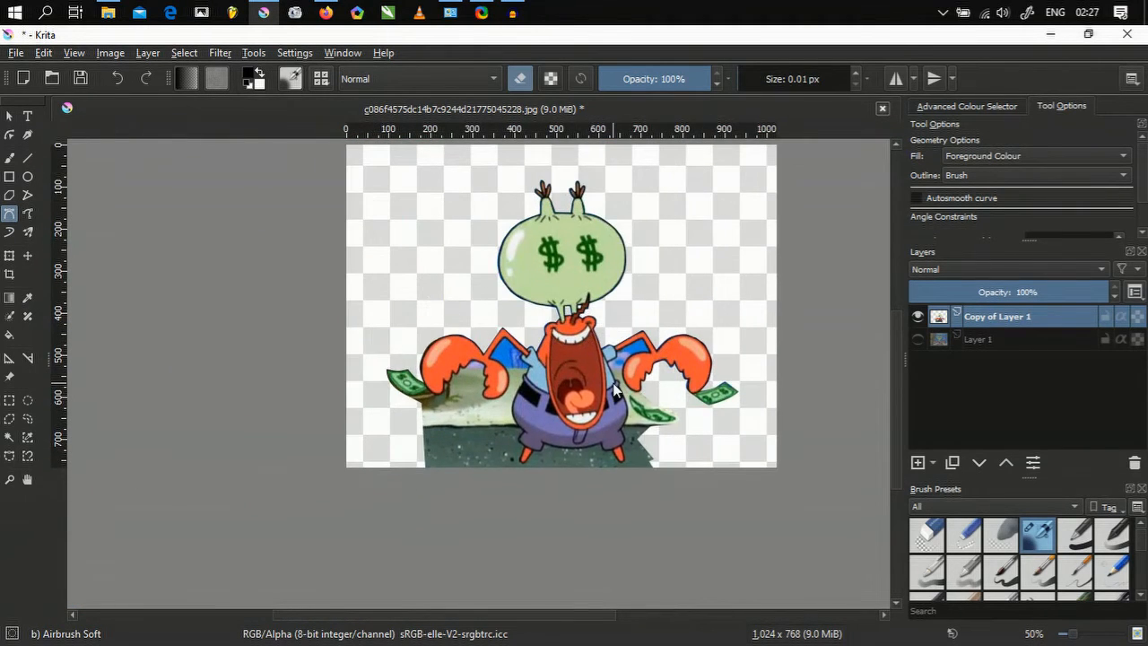
scroll(614, 381, "up", 2)
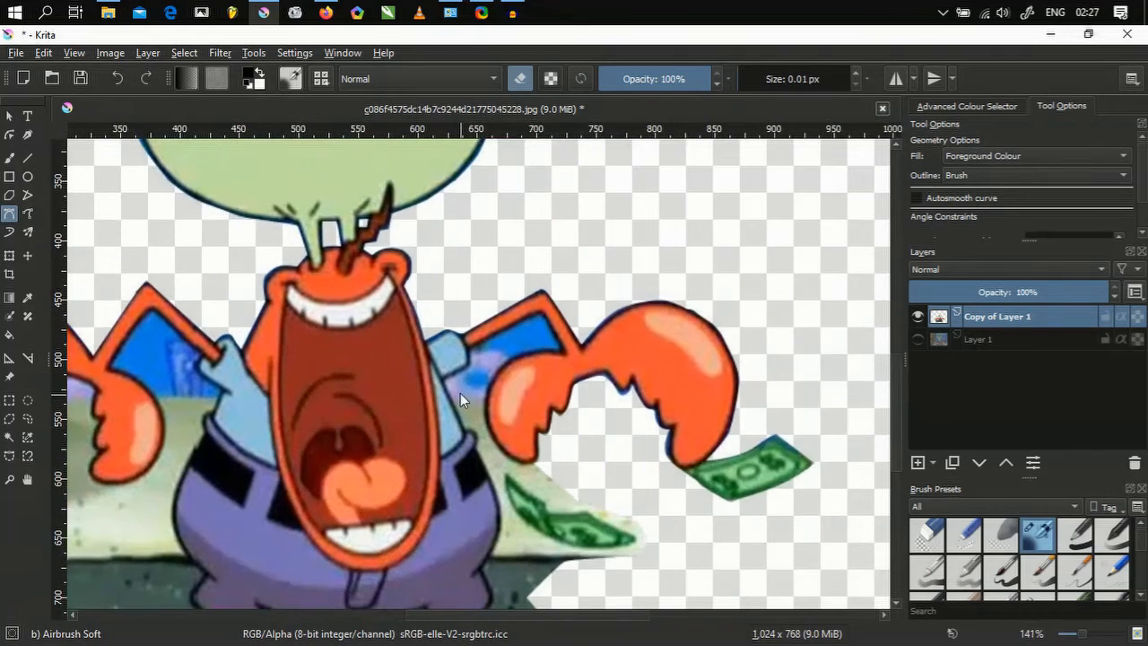
scroll(460, 393, "up", 5)
left_click(373, 340)
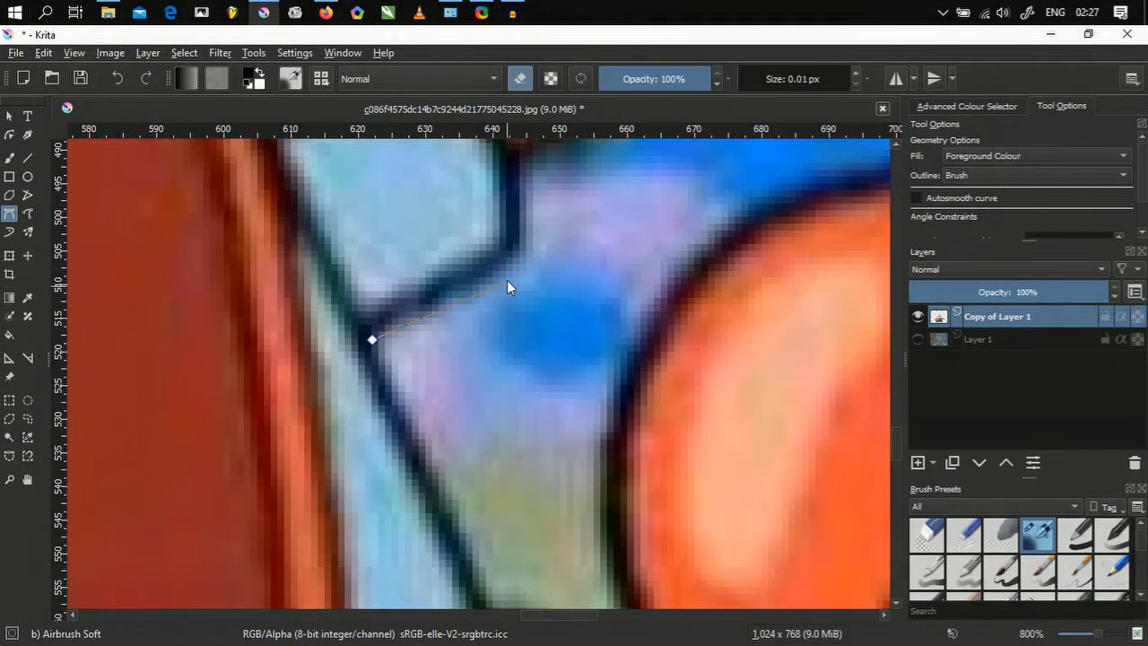
left_click_drag(512, 272, 525, 268)
scroll(527, 256, "down", 1)
left_click(489, 392)
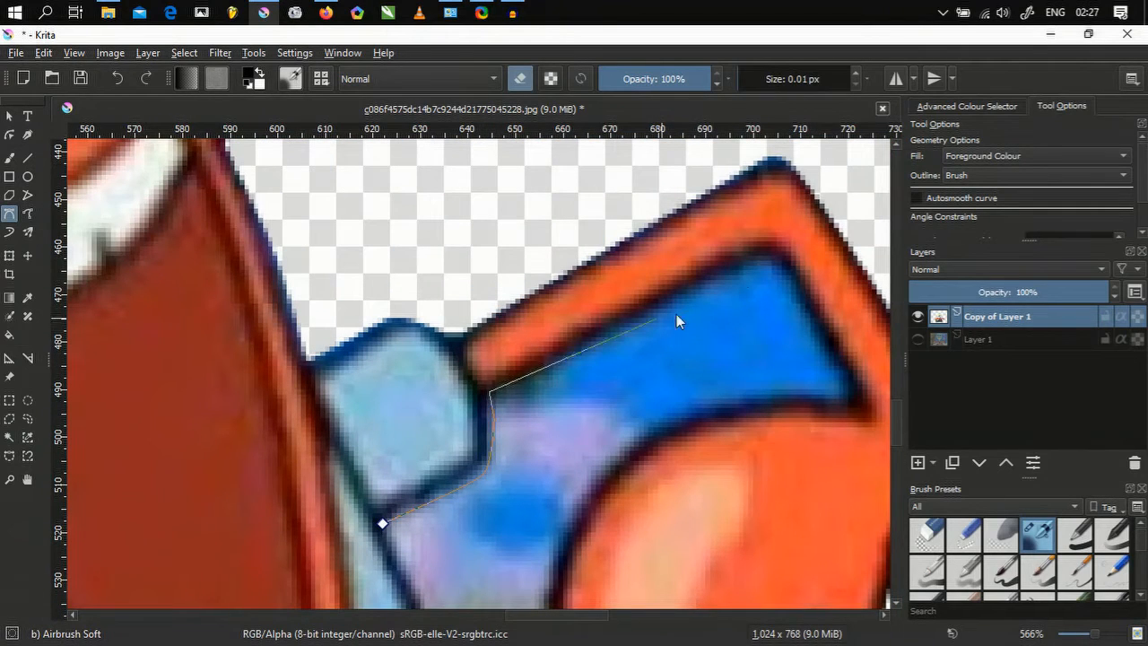
left_click(751, 262)
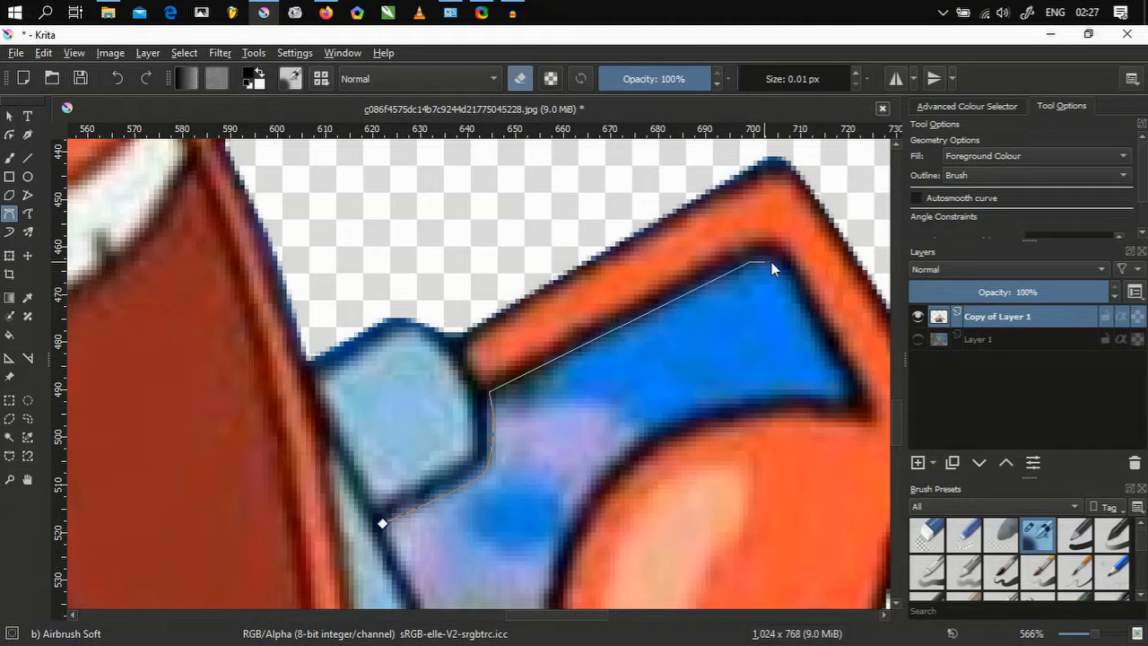
left_click(854, 397)
- Continue the path along the smaller pincer's outer edge down to its tip
left_click_drag(658, 430, 491, 234)
left_click_drag(462, 308, 463, 352)
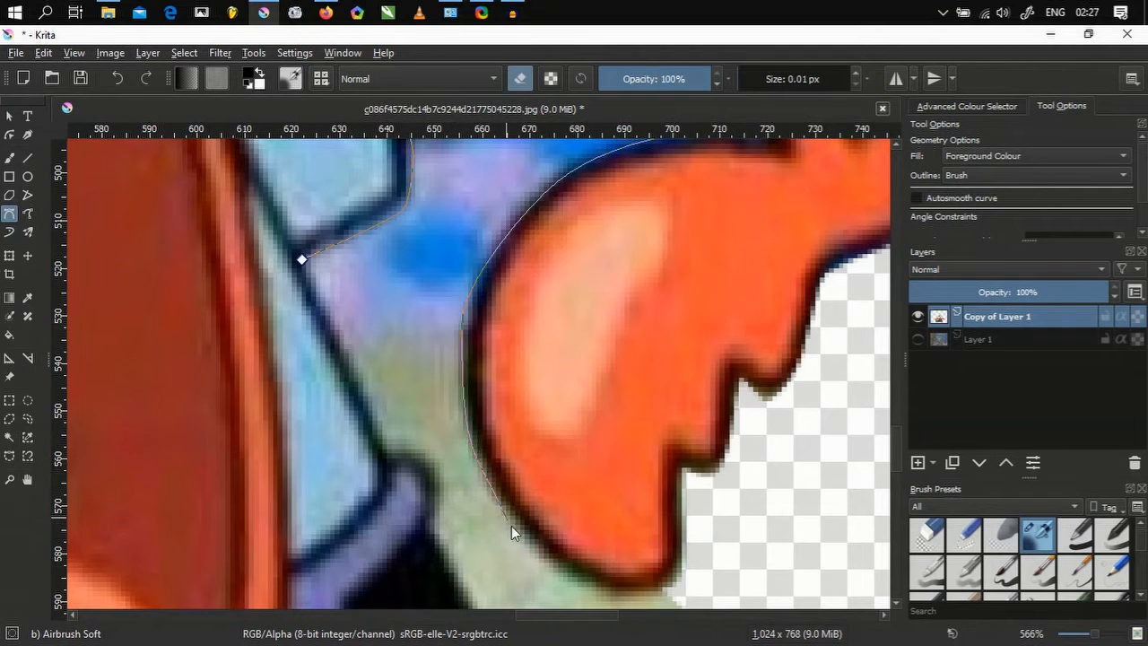
left_click(555, 560)
left_click_drag(555, 560, 438, 354)
scroll(463, 370, "up", 2)
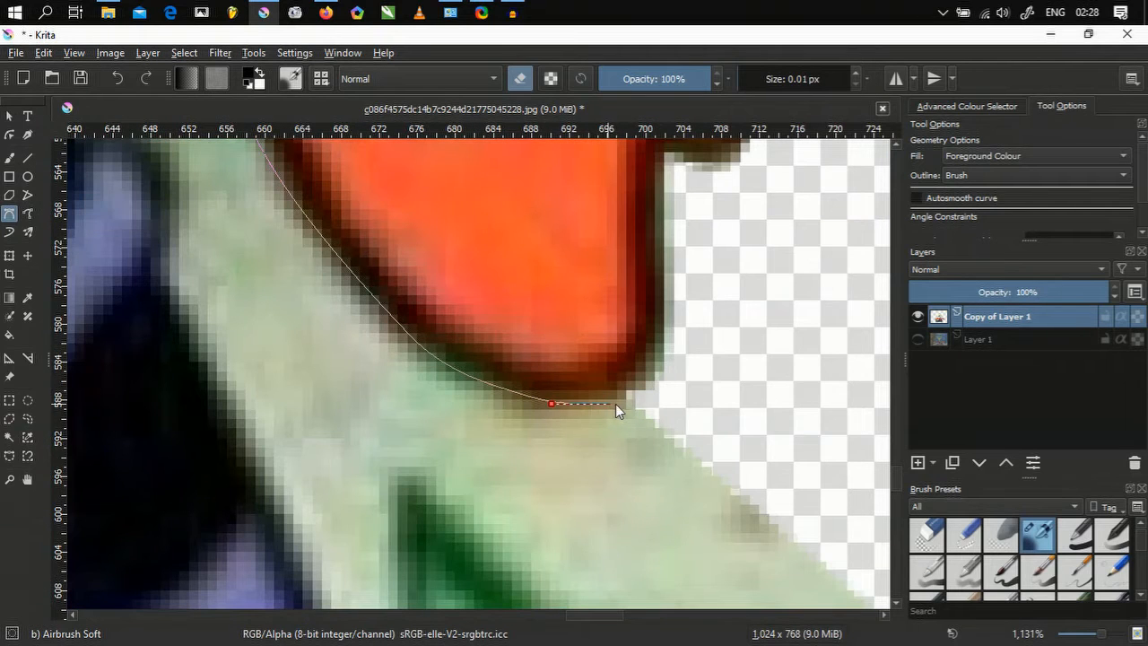
- Extend the path through the erased area around the lower banknote's right end and back along its upper edge to the fold
scroll(649, 400, "down", 2)
scroll(650, 405, "down", 2)
left_click(814, 446)
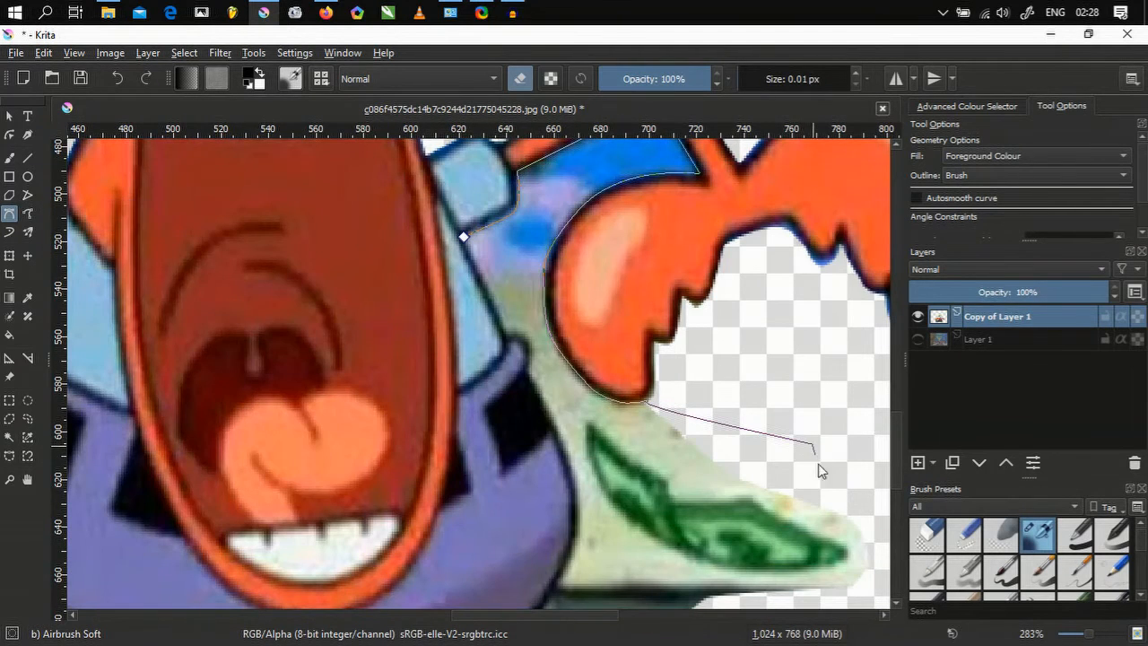
left_click_drag(836, 502, 654, 407)
scroll(558, 348, "up", 2)
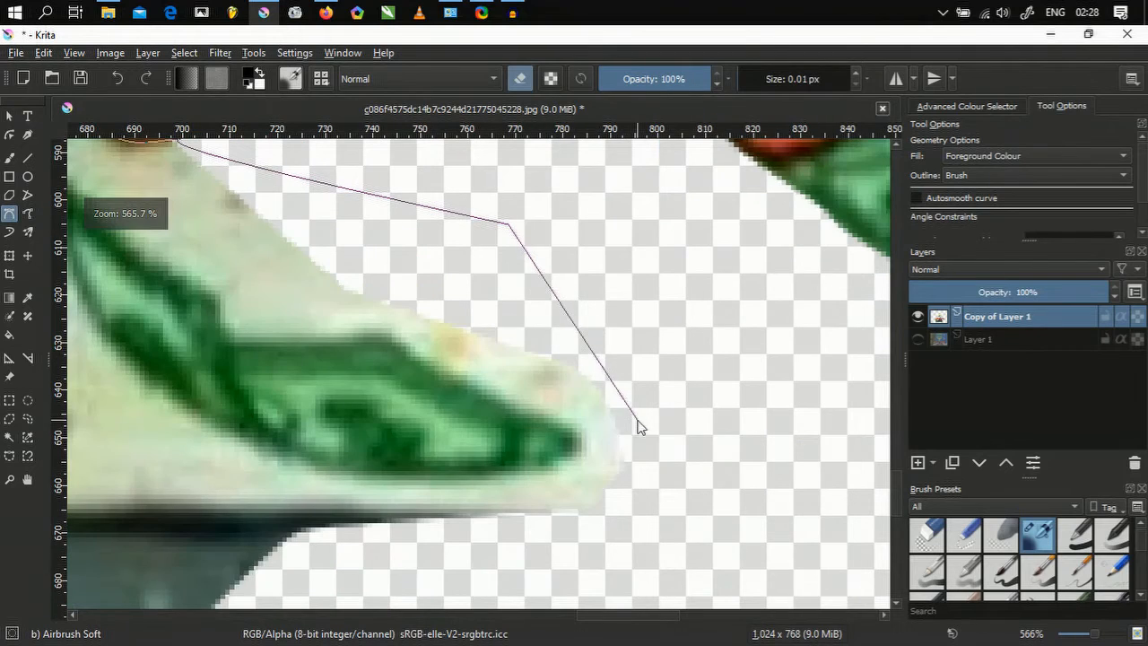
left_click(636, 422)
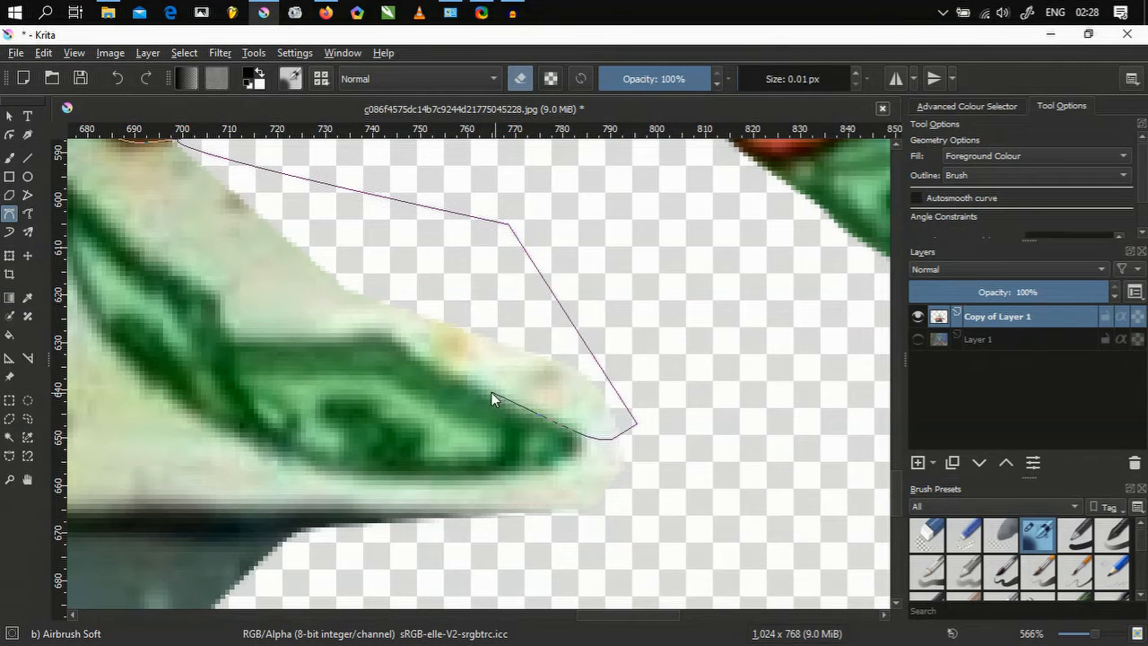
left_click(386, 331)
left_click(236, 338)
- Continue the path from the lower banknote's fold along its upper edge and around its upper left tip
scroll(465, 427, "down", 2)
scroll(449, 412, "up", 5)
left_click_drag(268, 391, 602, 484)
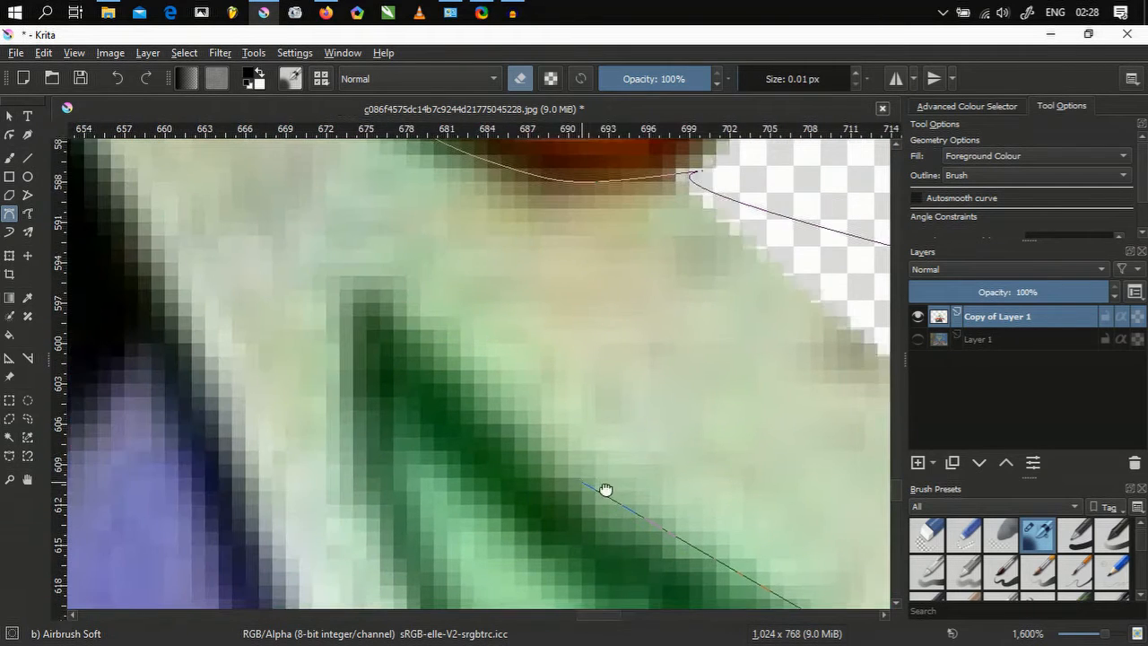
left_click_drag(506, 389, 403, 295)
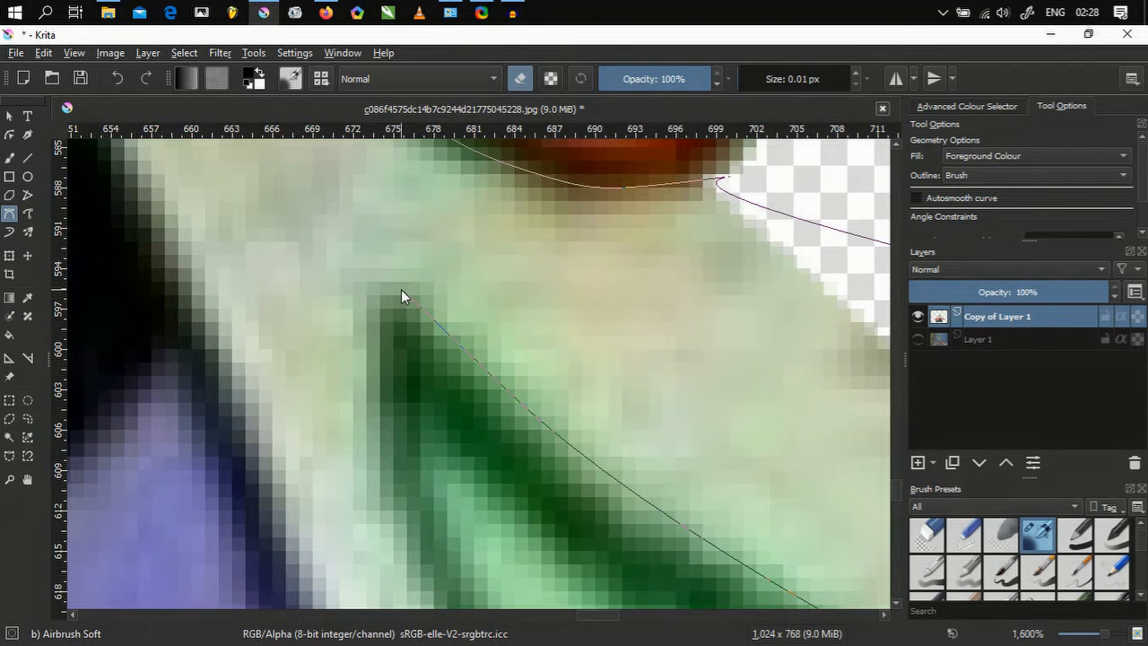
scroll(362, 416, "down", 1)
left_click_drag(362, 415, 454, 205)
scroll(457, 233, "down", 1)
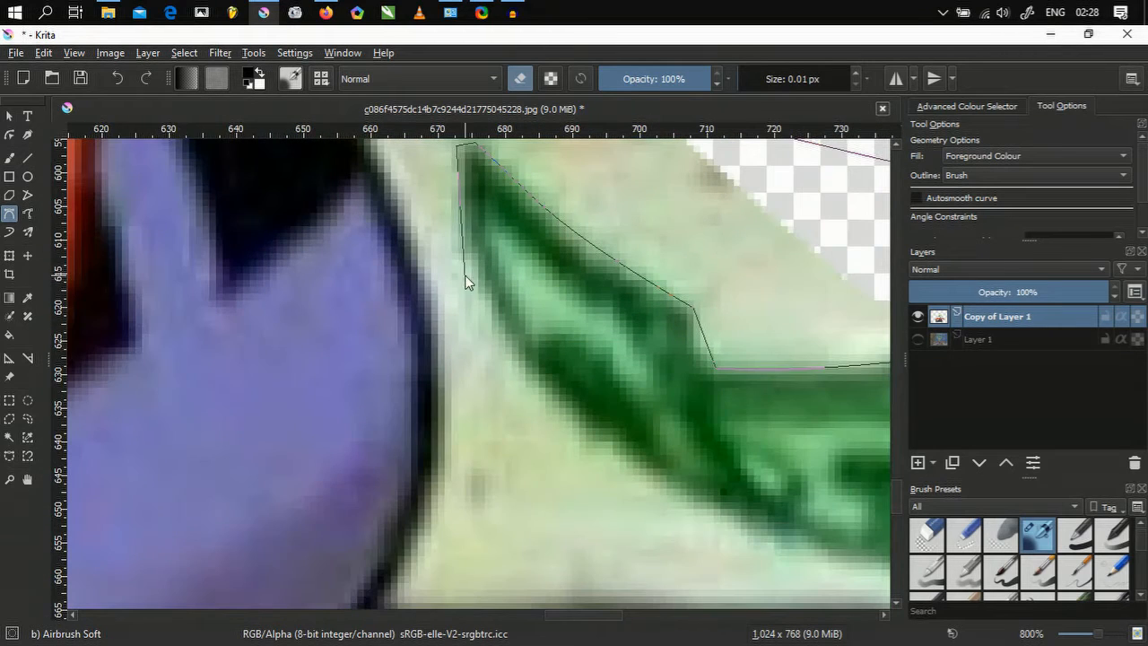
- Continue the path down the banknote's left edge and across the sand to the trousers' outline
left_click_drag(480, 307, 505, 359)
left_click(536, 381)
scroll(537, 382, "down", 3)
scroll(505, 398, "up", 3)
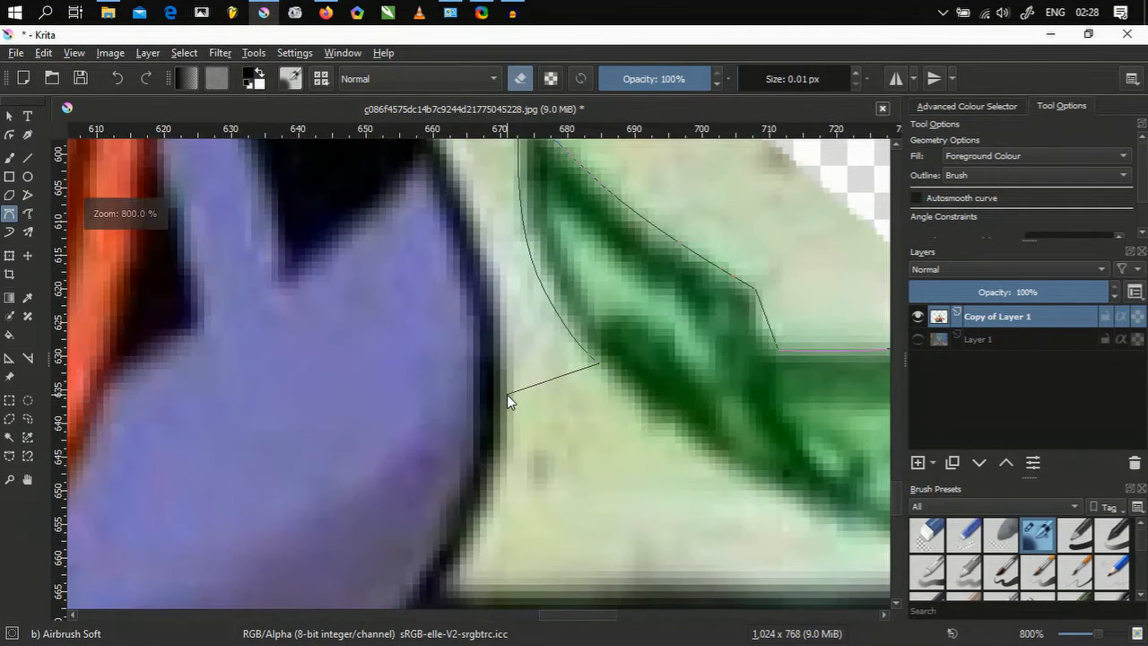
- Trace the trousers' and shirt's outer edge up to the path's start and close it, erasing the area between body and pincer
left_click_drag(476, 294, 537, 495)
scroll(441, 260, "down", 1)
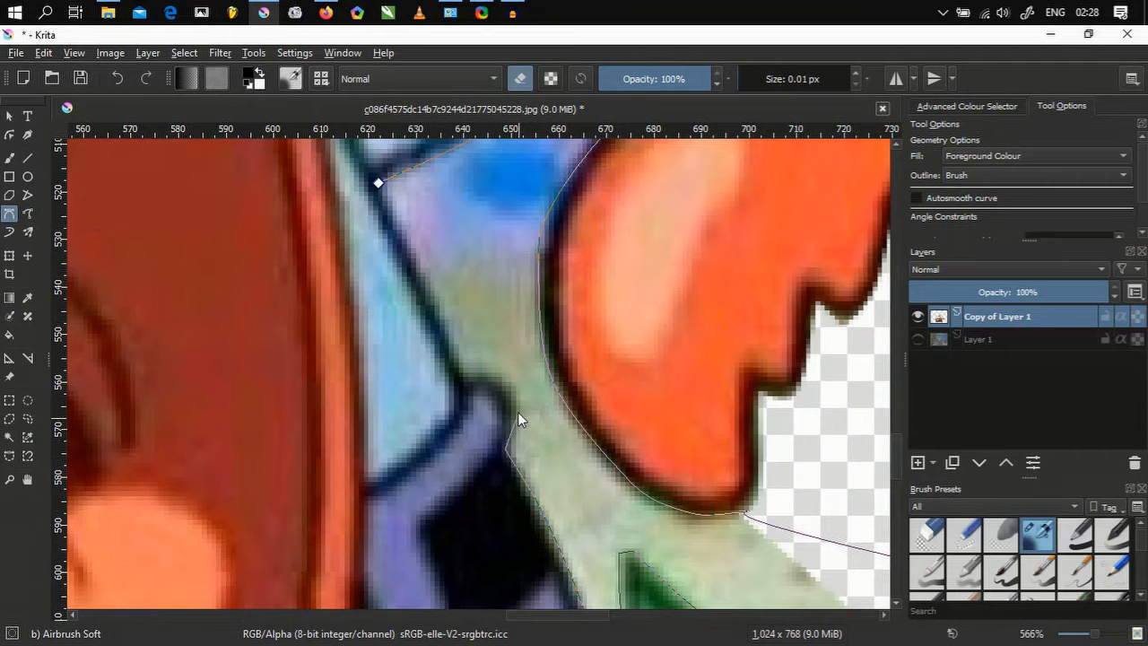
left_click_drag(507, 378, 471, 378)
left_click(379, 199)
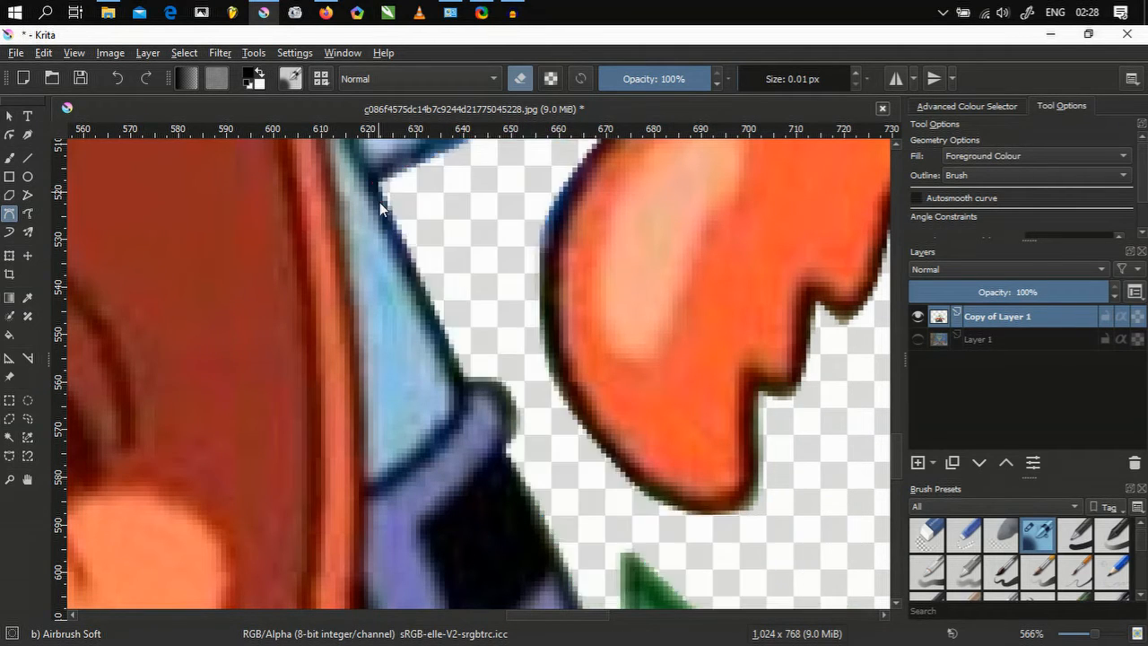
- Start an erasing path at the trousers' right edge and trace the lower banknote's underside around its right end
scroll(379, 199, "down", 4)
scroll(514, 306, "up", 4)
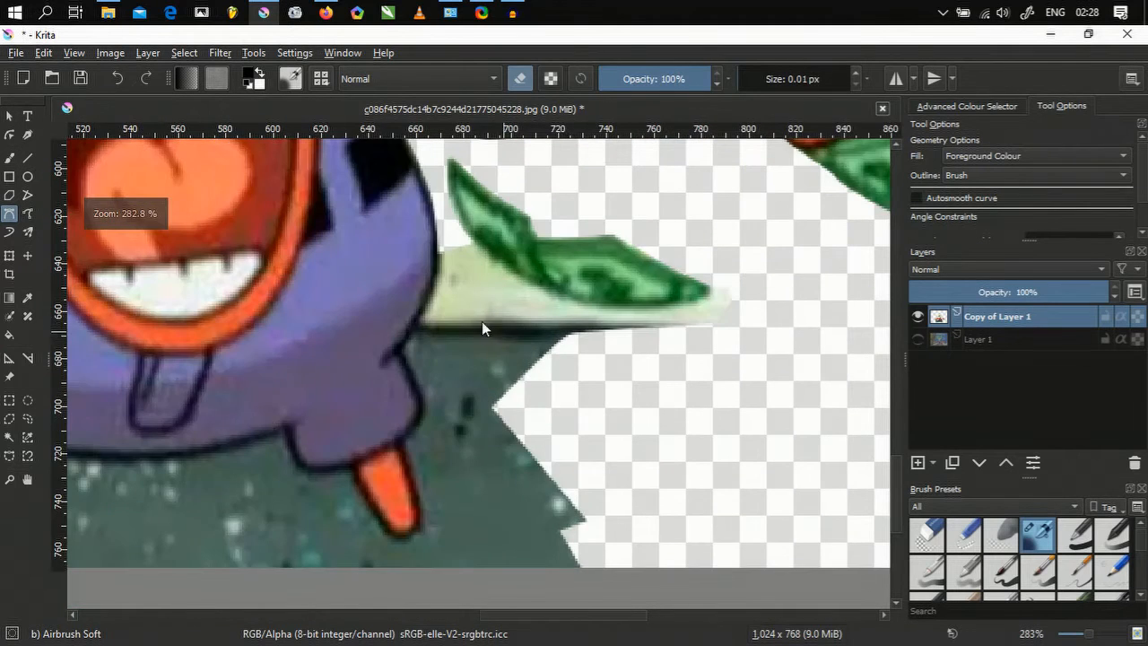
left_click(415, 242)
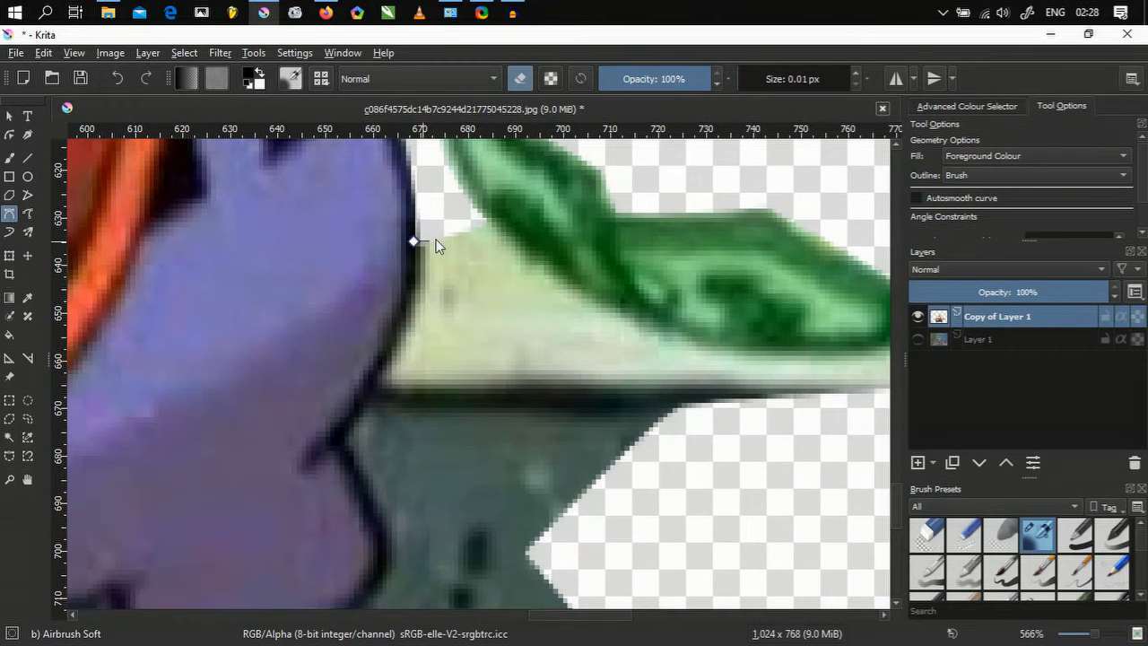
left_click(483, 221)
left_click_drag(686, 350, 551, 354)
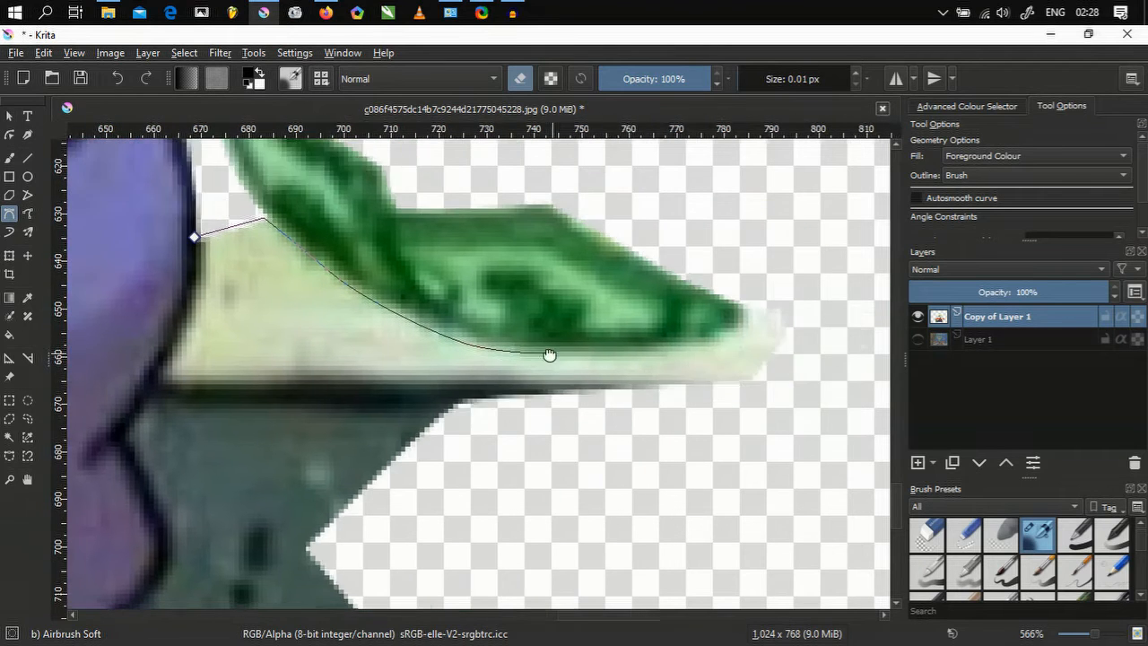
scroll(551, 353, "up", 1)
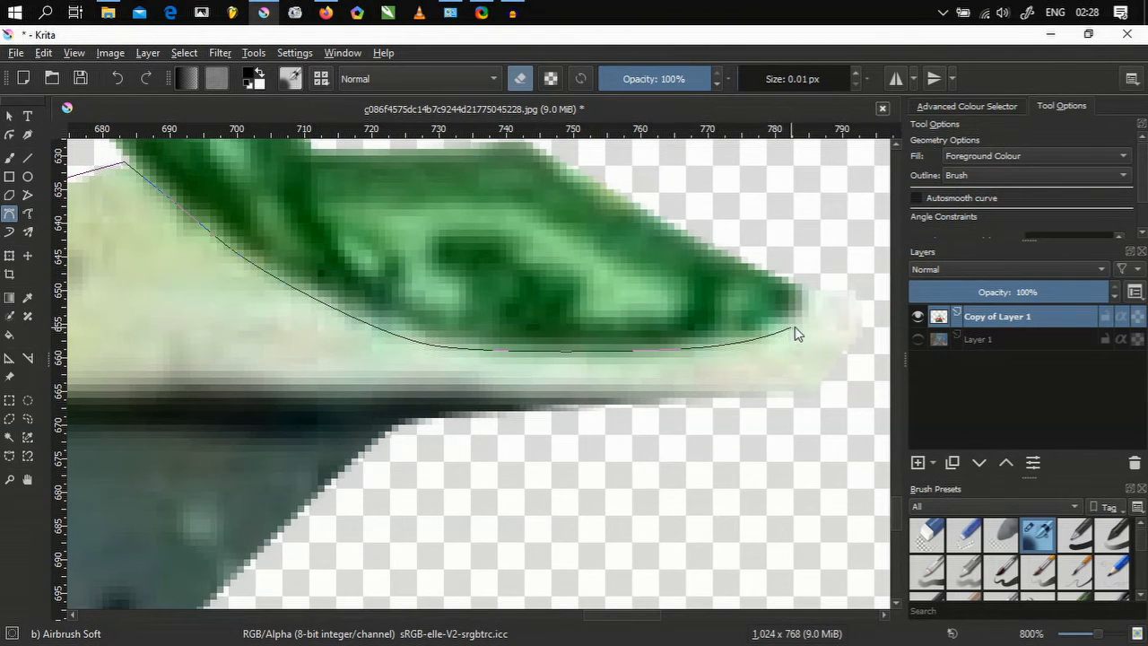
scroll(825, 277, "down", 3)
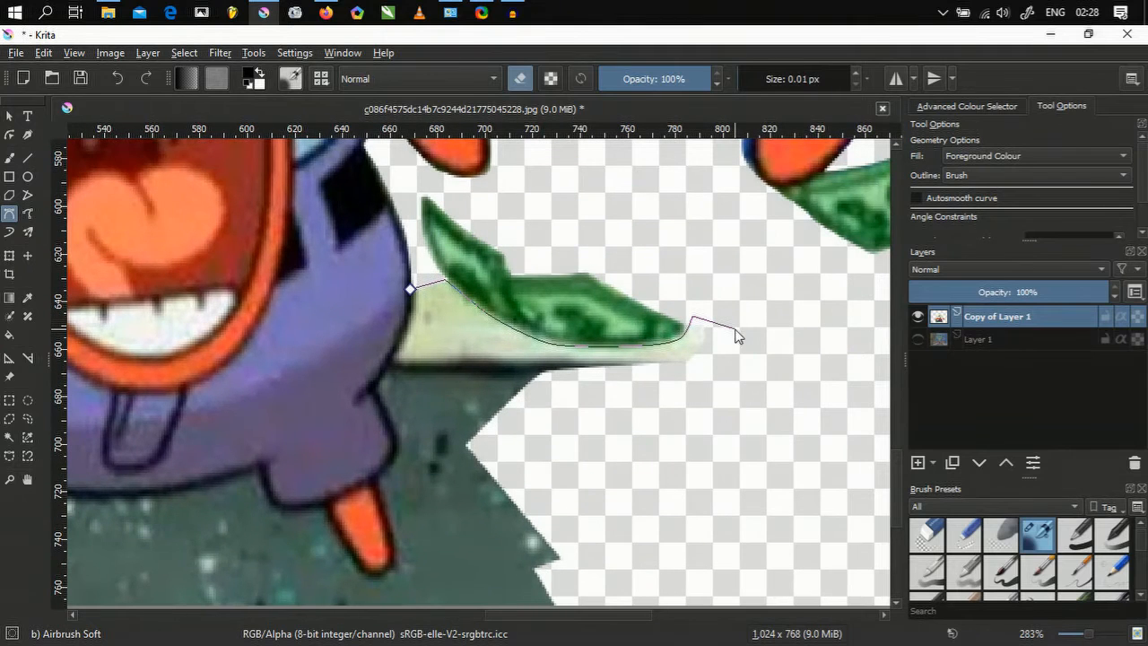
- Extend the path down through the erased area and below the canvas edge to beneath the right leg
scroll(659, 336, "down", 3)
left_click(658, 400)
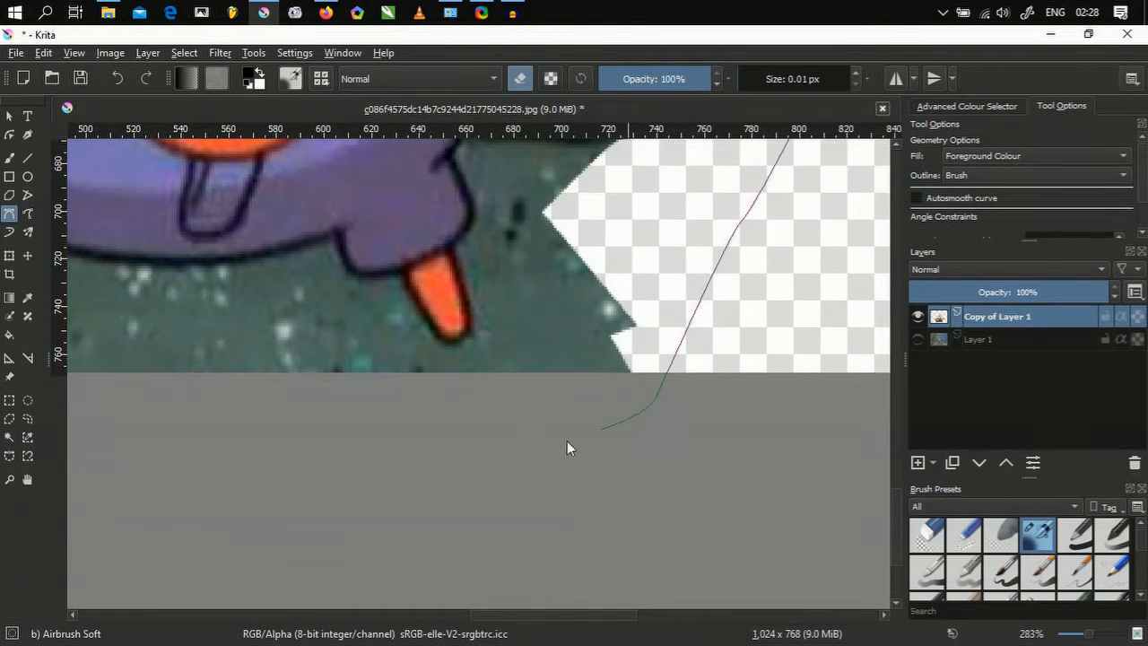
left_click(527, 445)
left_click(449, 403)
scroll(476, 348, "up", 3)
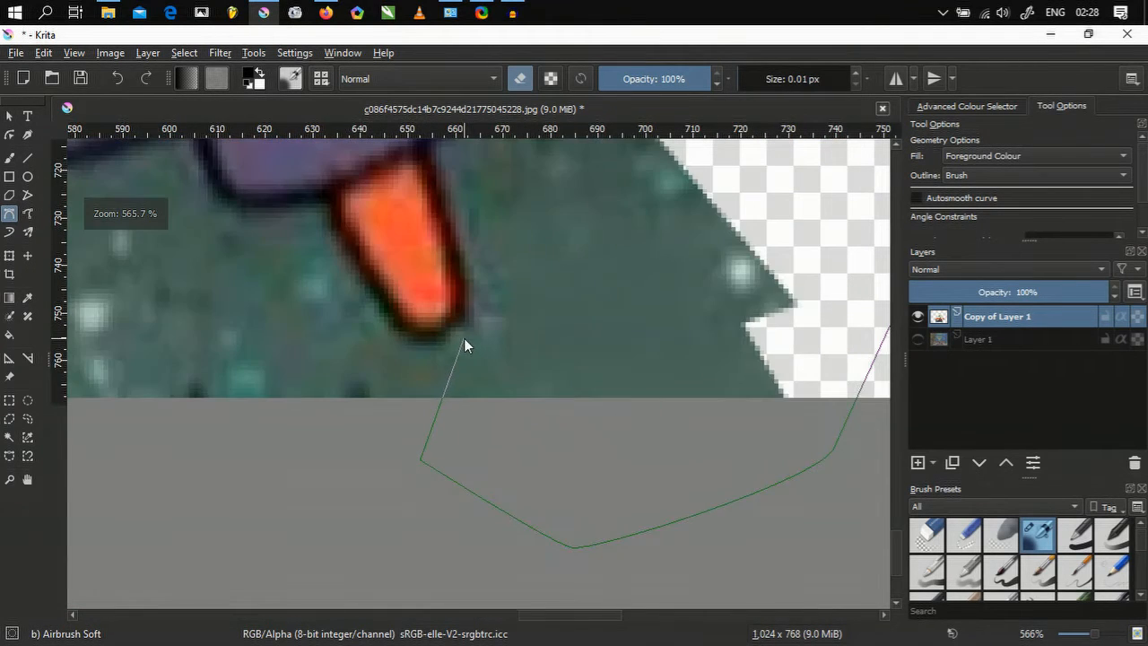
- Trace the outer edge of the right leg and trousers up to the path's start and close it, erasing the enclosed background
left_click_drag(476, 321, 477, 292)
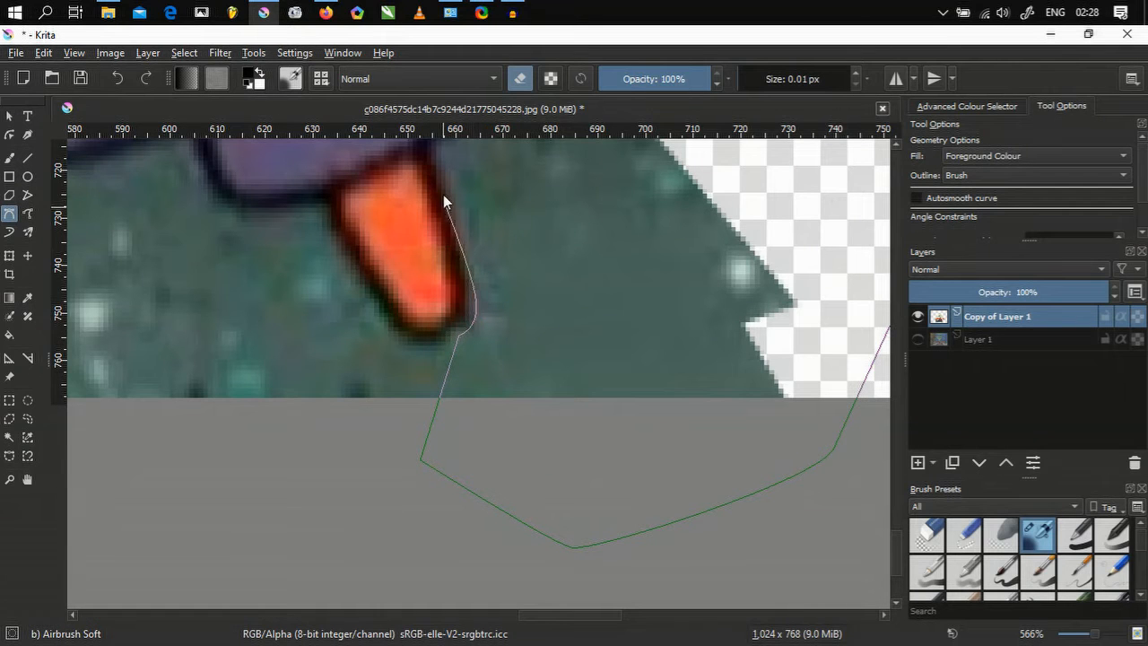
scroll(436, 153, "down", 1)
left_click_drag(468, 433, 493, 439)
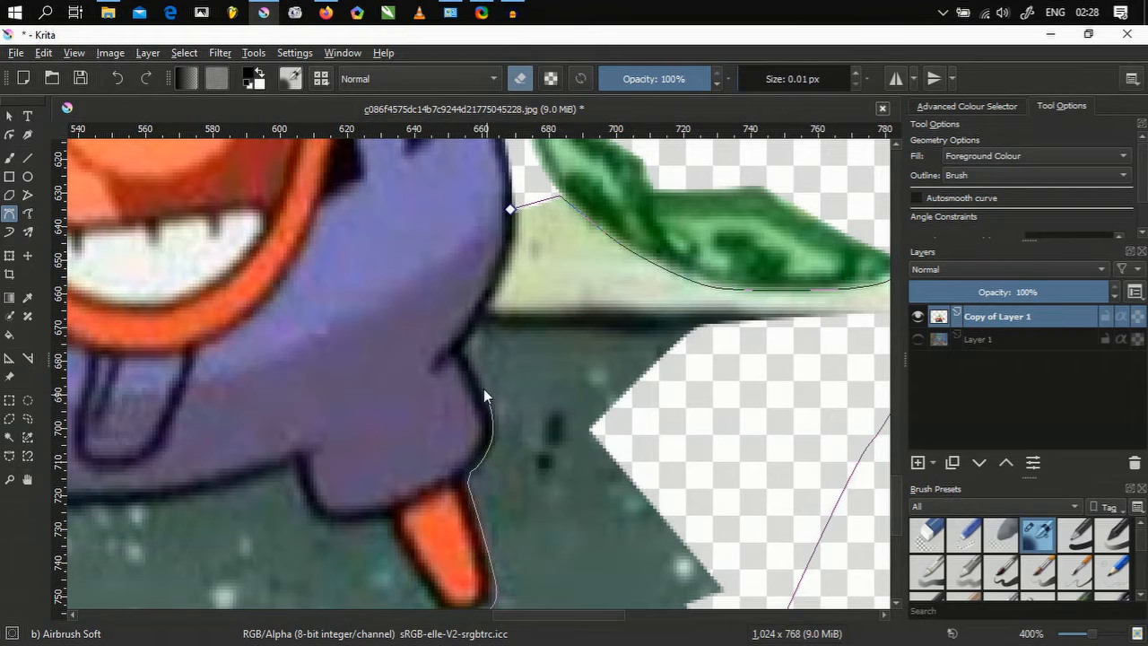
left_click(458, 352)
left_click(514, 212)
scroll(536, 292, "down", 4)
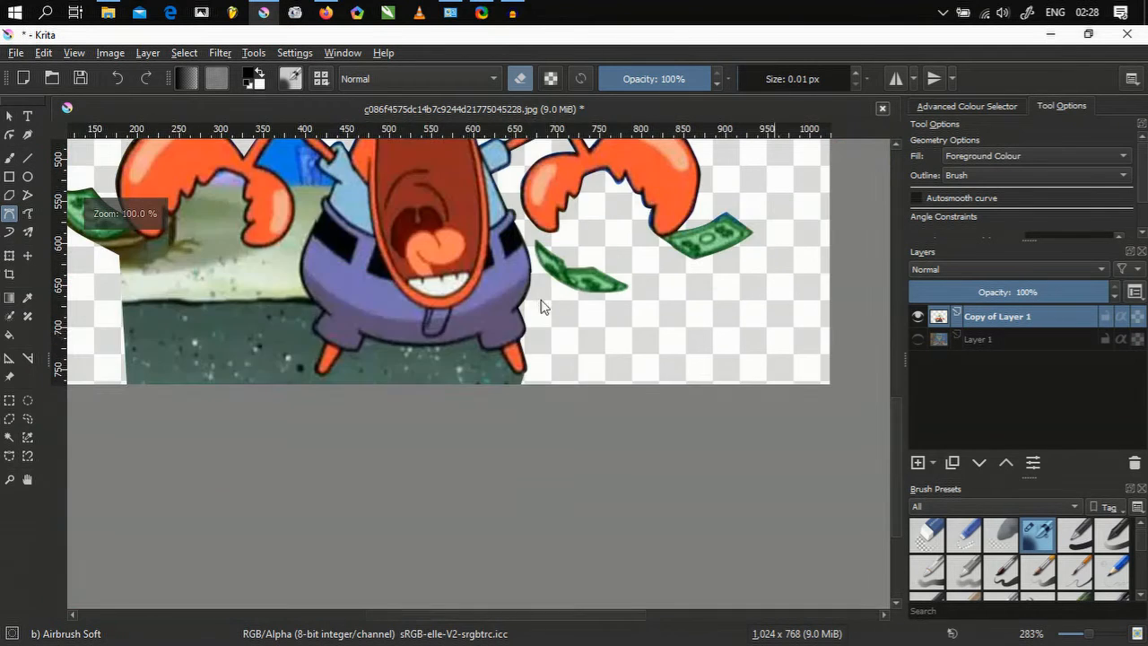
- Start an erasing path at the right leg's tip and trace around the tip and up its inner edge to the trousers
left_click_drag(527, 351, 655, 352)
scroll(577, 373, "up", 2)
scroll(682, 377, "up", 3)
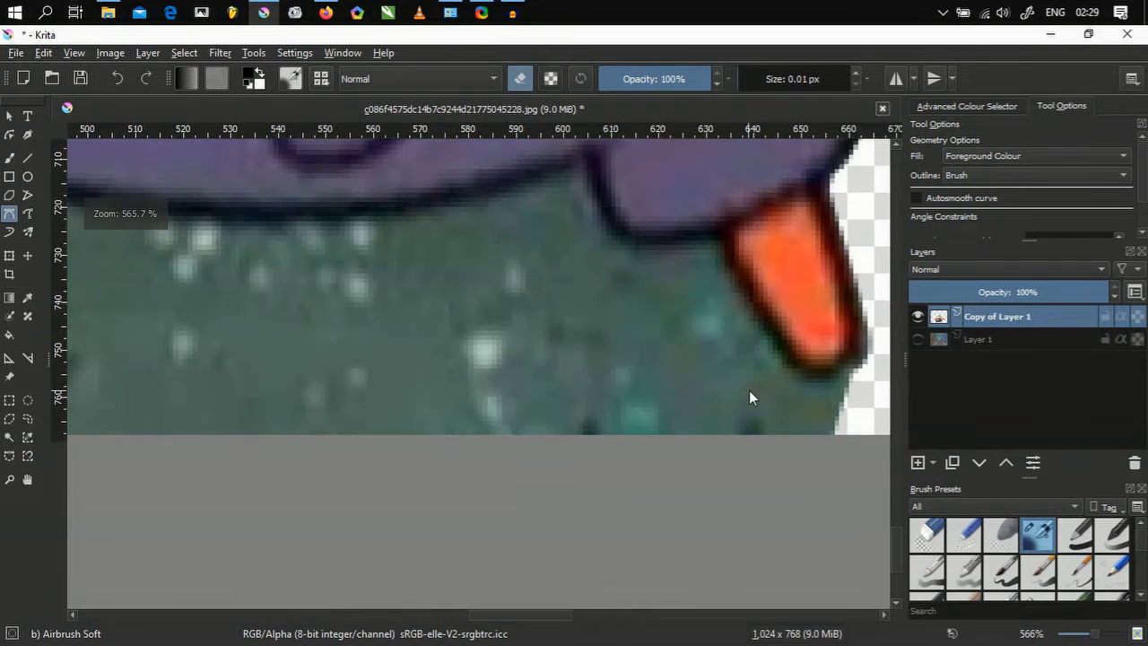
scroll(654, 350, "up", 2)
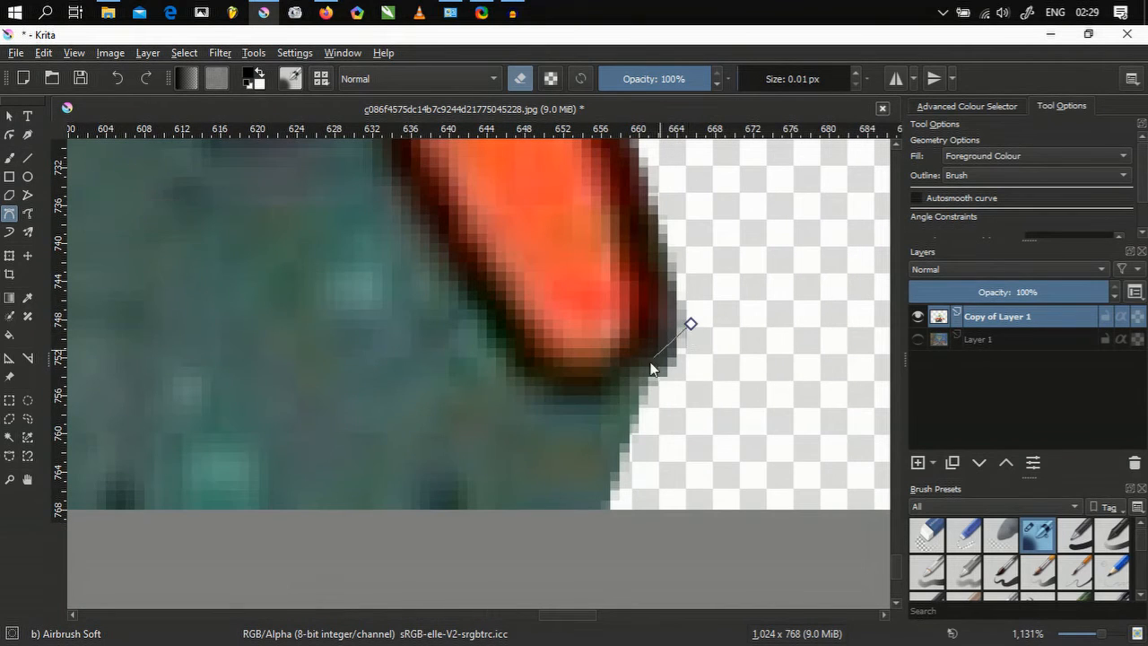
left_click_drag(690, 323, 547, 395)
left_click_drag(434, 253, 576, 442)
left_click(512, 317)
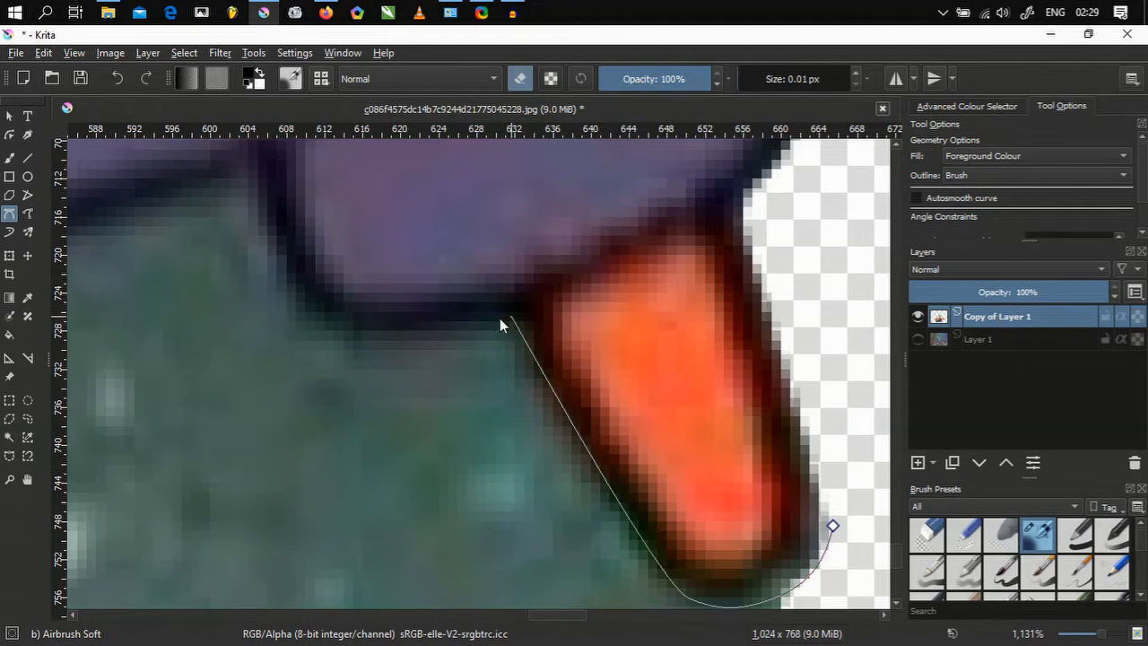
- Continue the path around the right trouser leg and along the underside of the body
left_click(282, 296)
scroll(264, 236, "down", 1)
left_click_drag(383, 285, 737, 458)
left_click(609, 368)
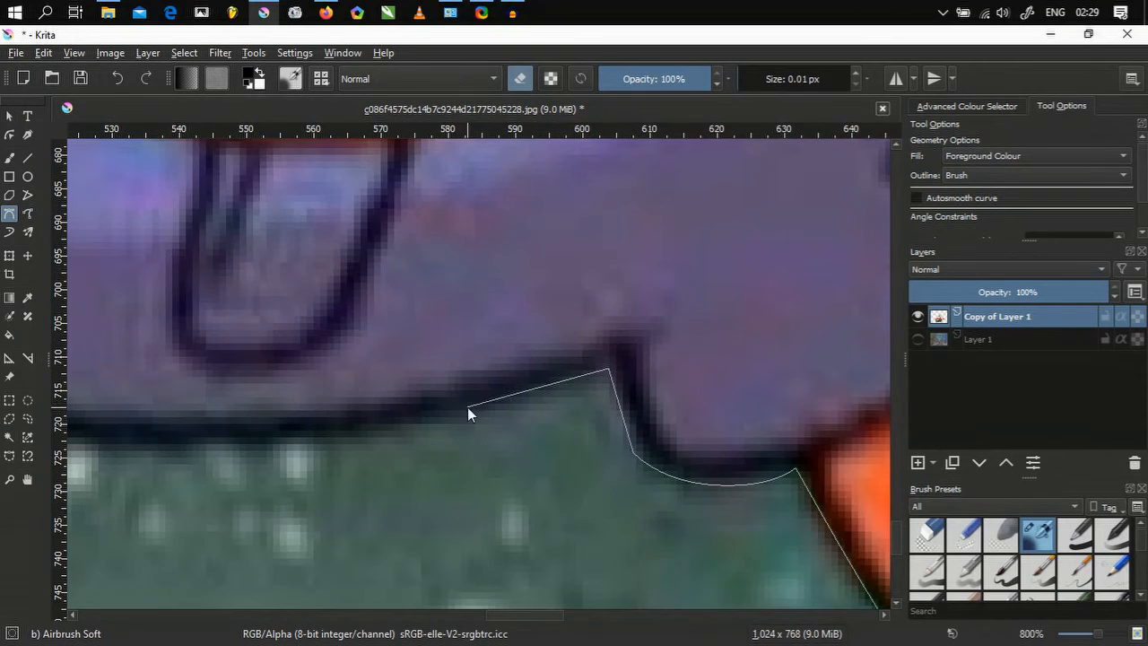
scroll(467, 407, "down", 4)
left_click_drag(467, 407, 502, 414)
scroll(646, 431, "up", 2)
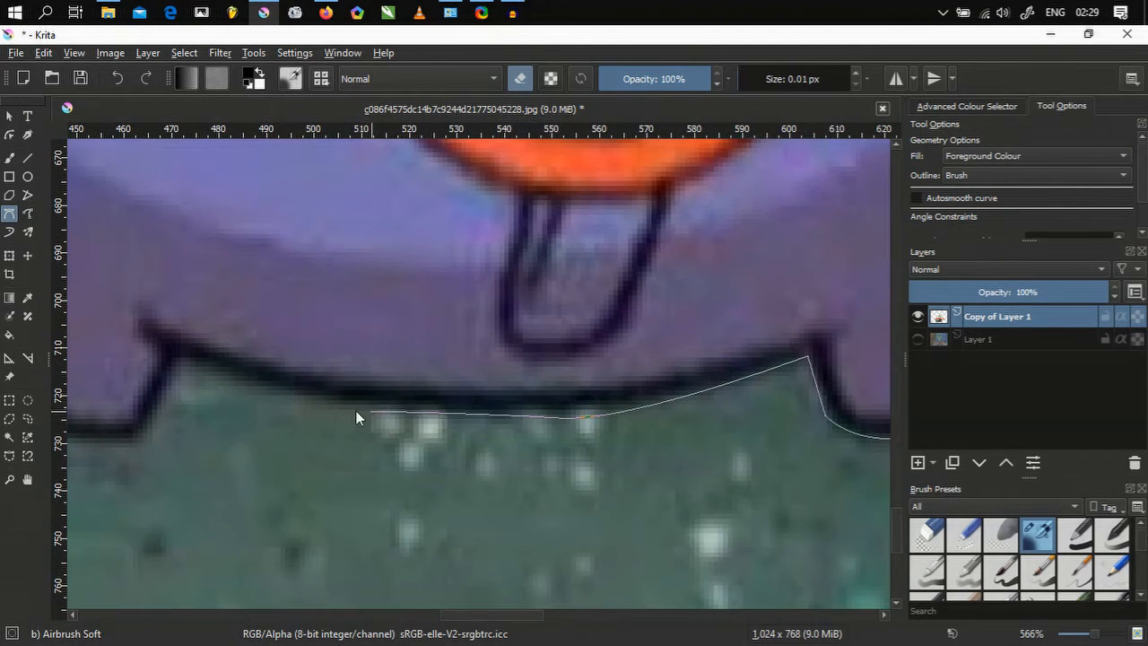
- Extend the path to the left trouser leg's lower corner and close it below the canvas, erasing the ground between the legs
scroll(178, 358, "down", 1)
scroll(175, 361, "down", 1)
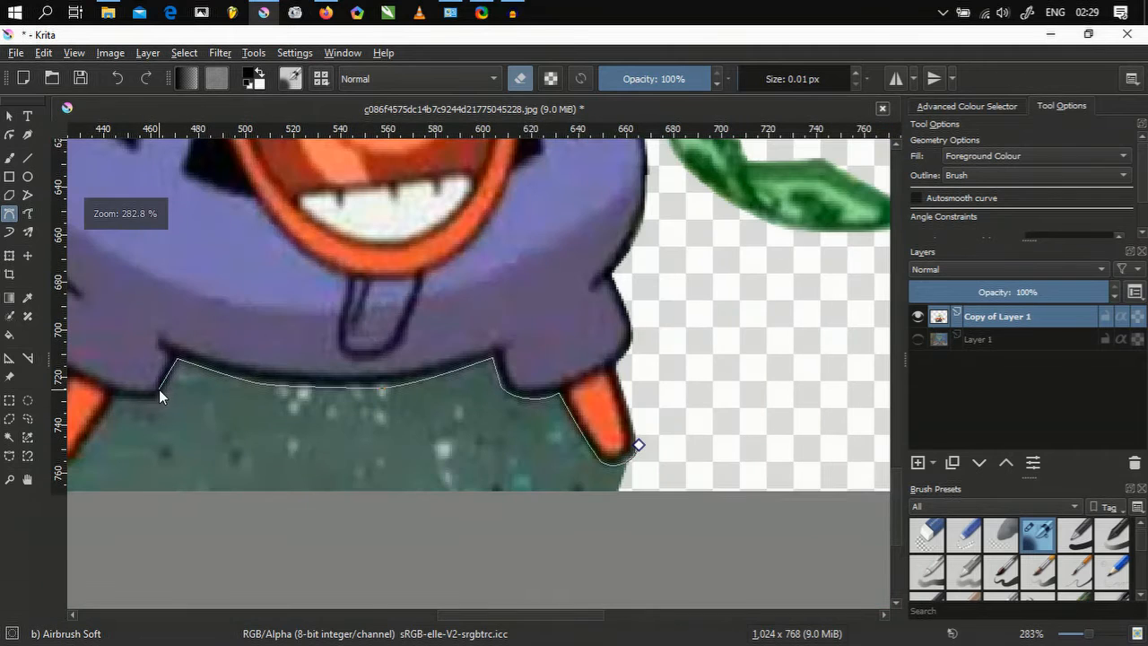
left_click(158, 393)
left_click(203, 528)
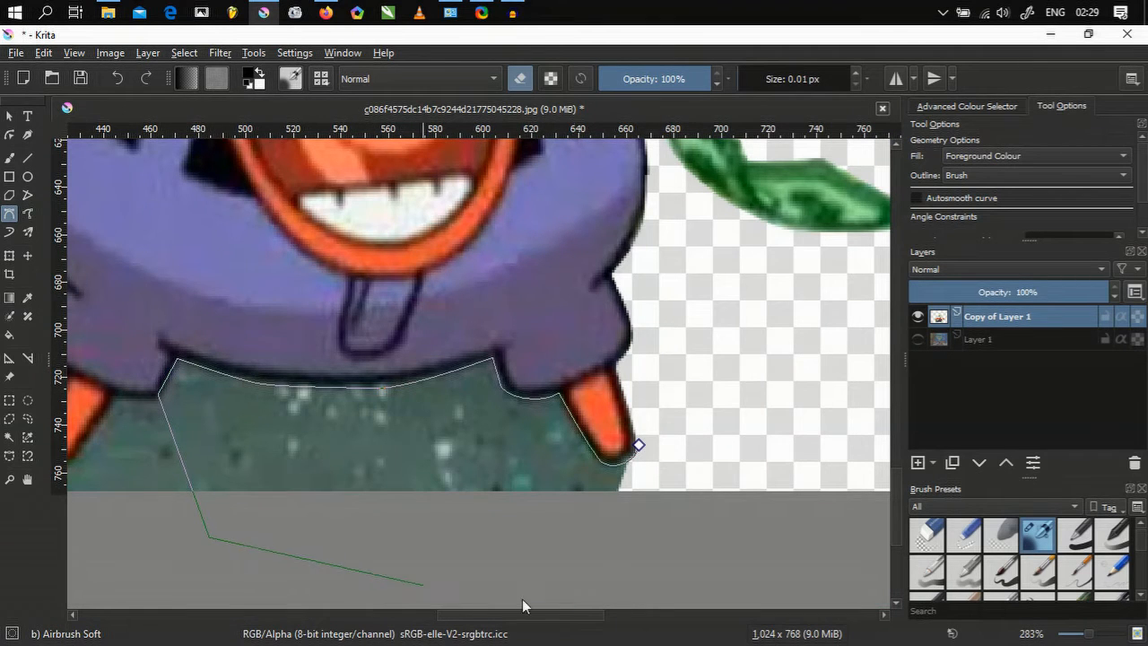
scroll(671, 533, "down", 2)
scroll(411, 510, "down", 3)
scroll(506, 536, "up", 4)
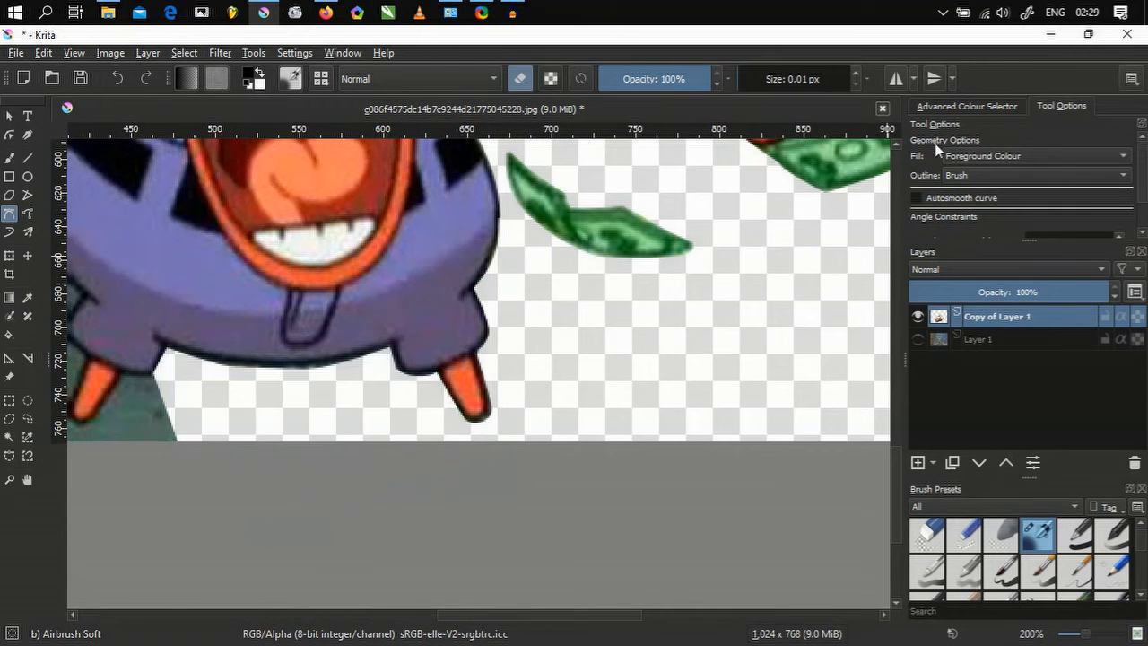
left_click(943, 13)
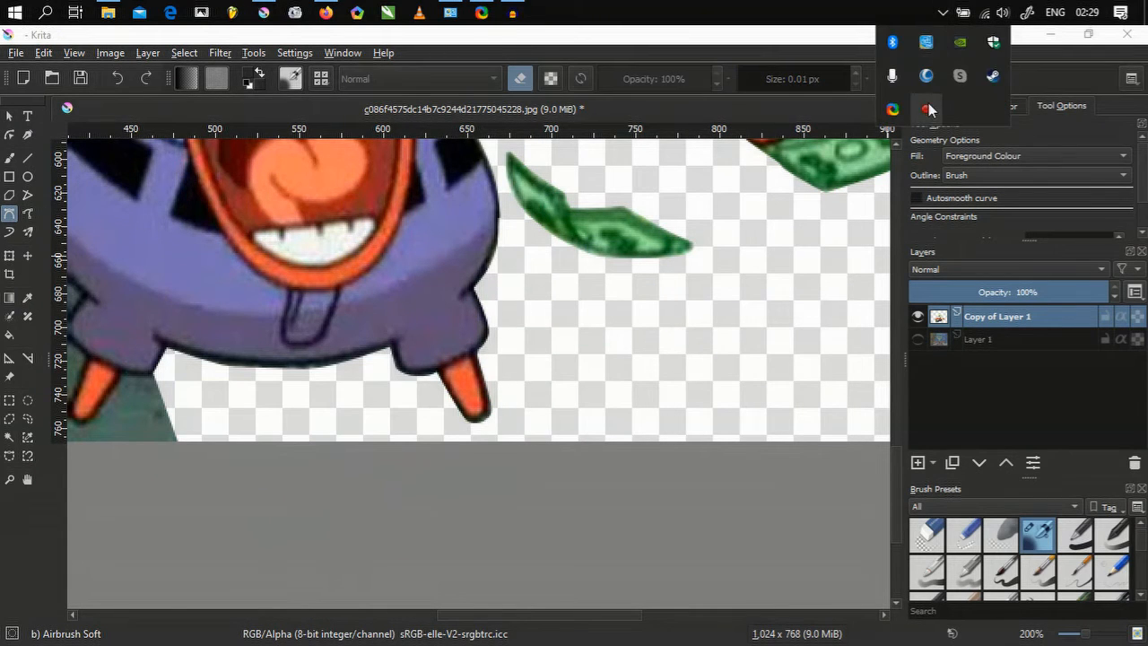
left_click(340, 364)
scroll(219, 380, "down", 3)
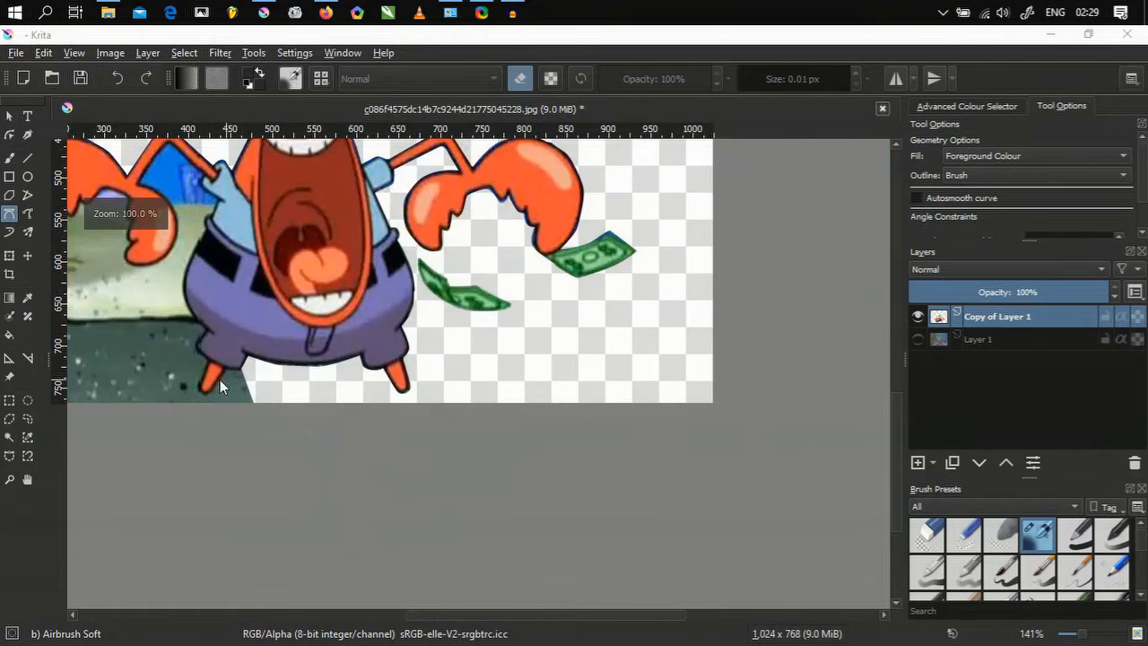
- Start an erasing path beside the left trouser leg and trace its lower edge to the left leg's inner side
scroll(529, 444, "up", 3)
scroll(529, 444, "up", 5)
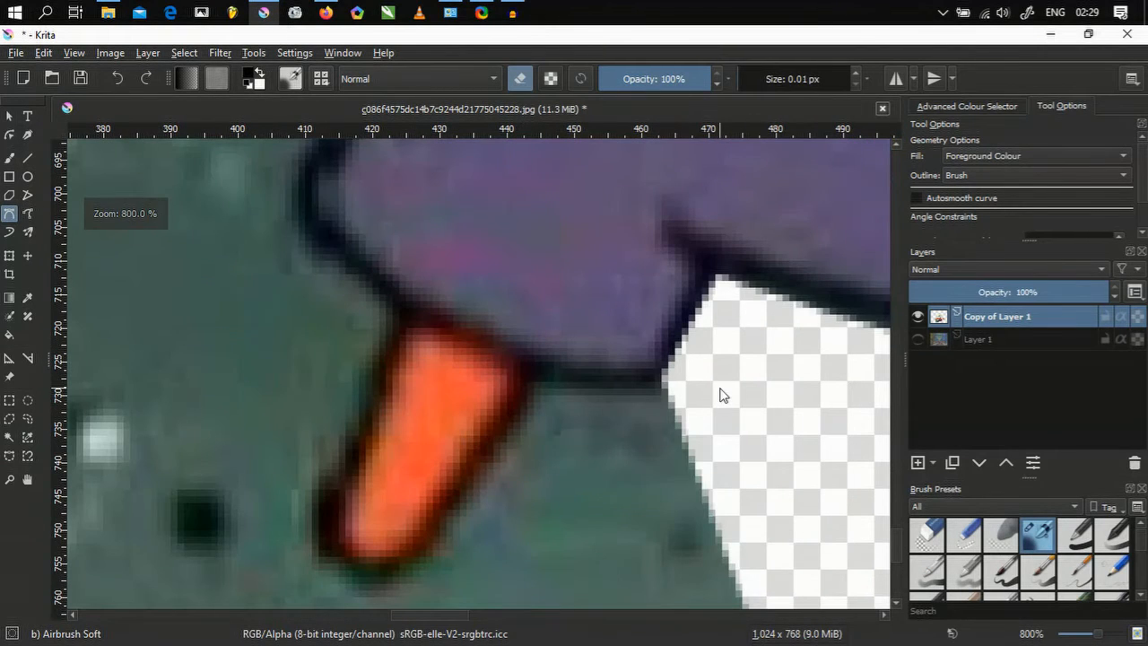
left_click(720, 388)
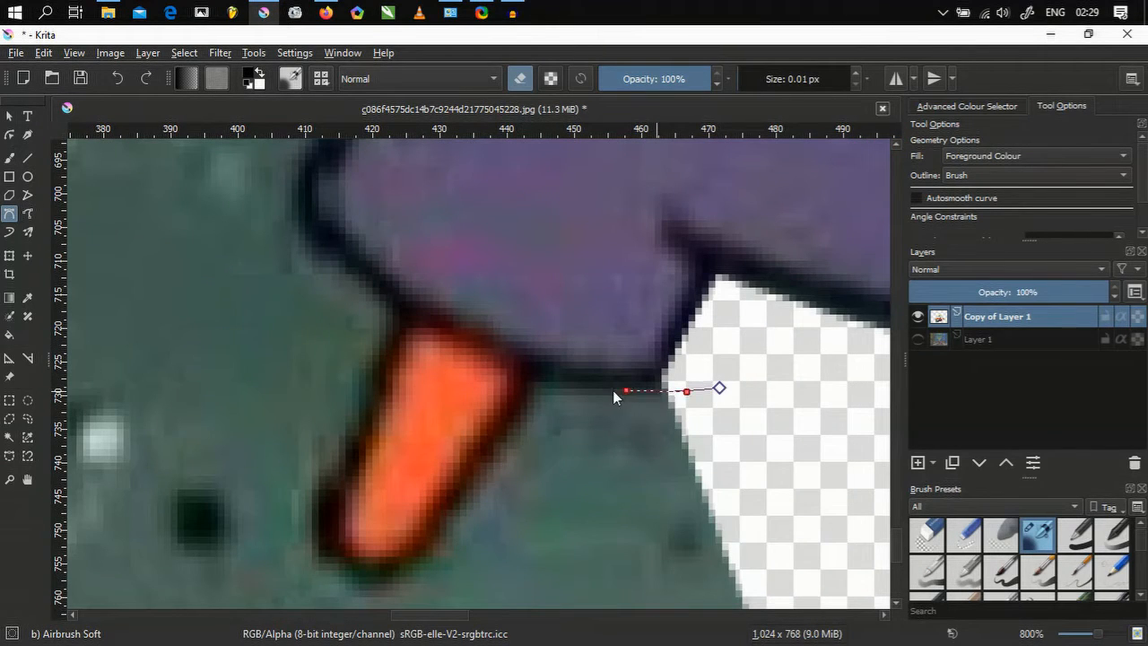
left_click(535, 392)
scroll(508, 439, "down", 4)
scroll(513, 422, "up", 2)
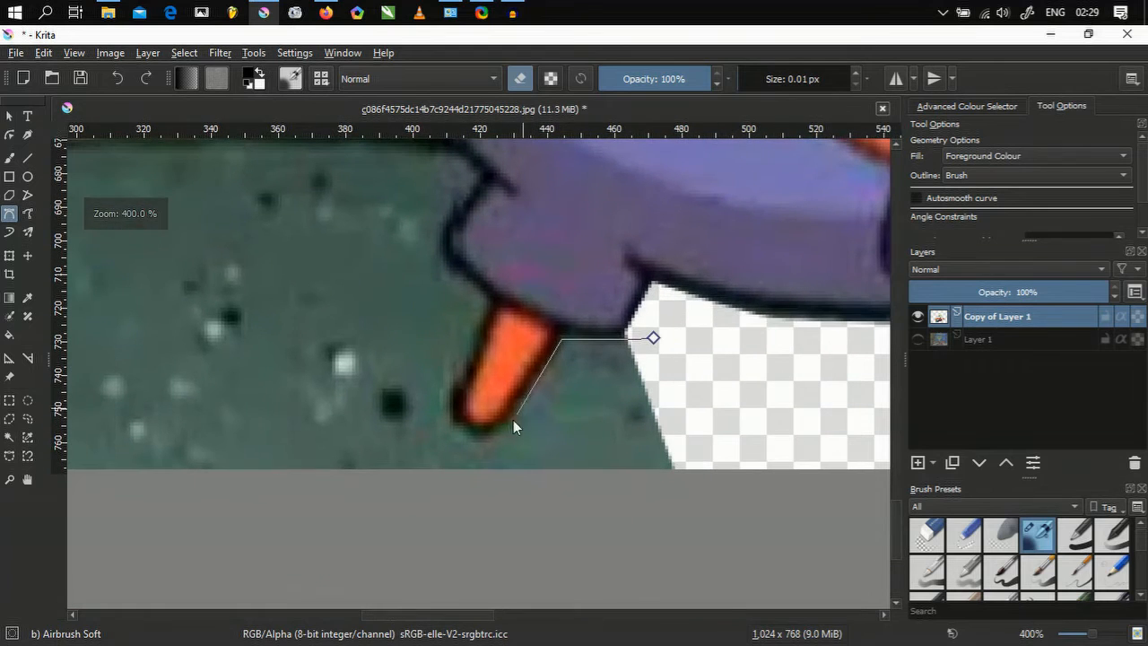
- Trace around the left leg to the trousers' outer corner and close the path below the canvas, erasing the surrounding ground
left_click_drag(494, 437, 453, 397)
left_click_drag(493, 302, 450, 273)
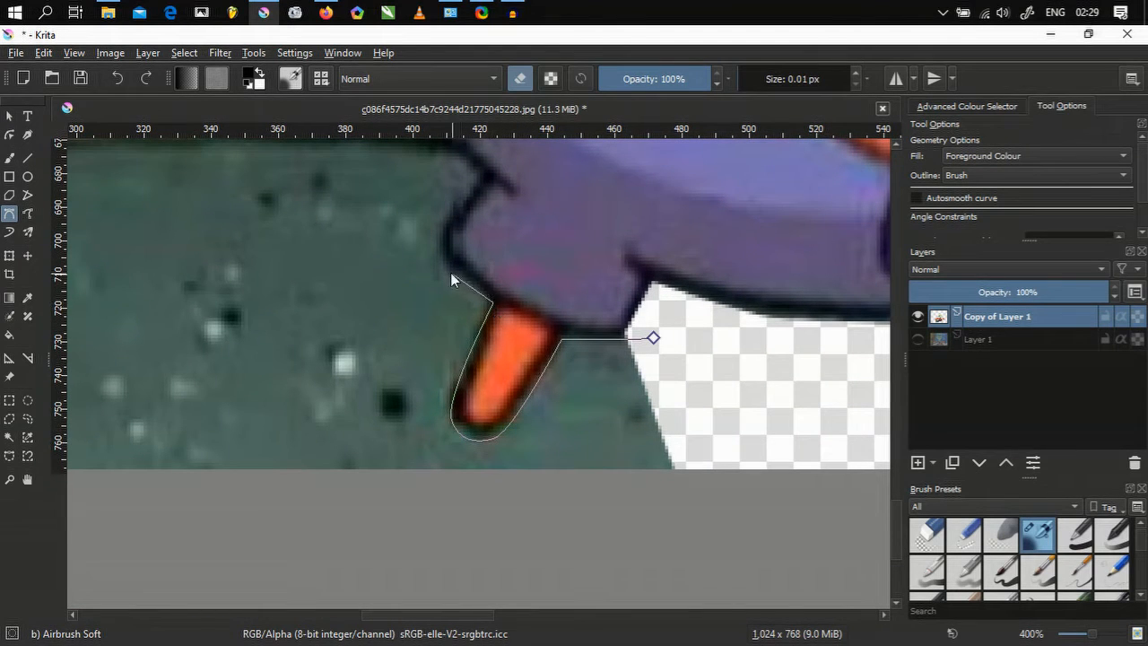
left_click_drag(232, 448, 359, 537)
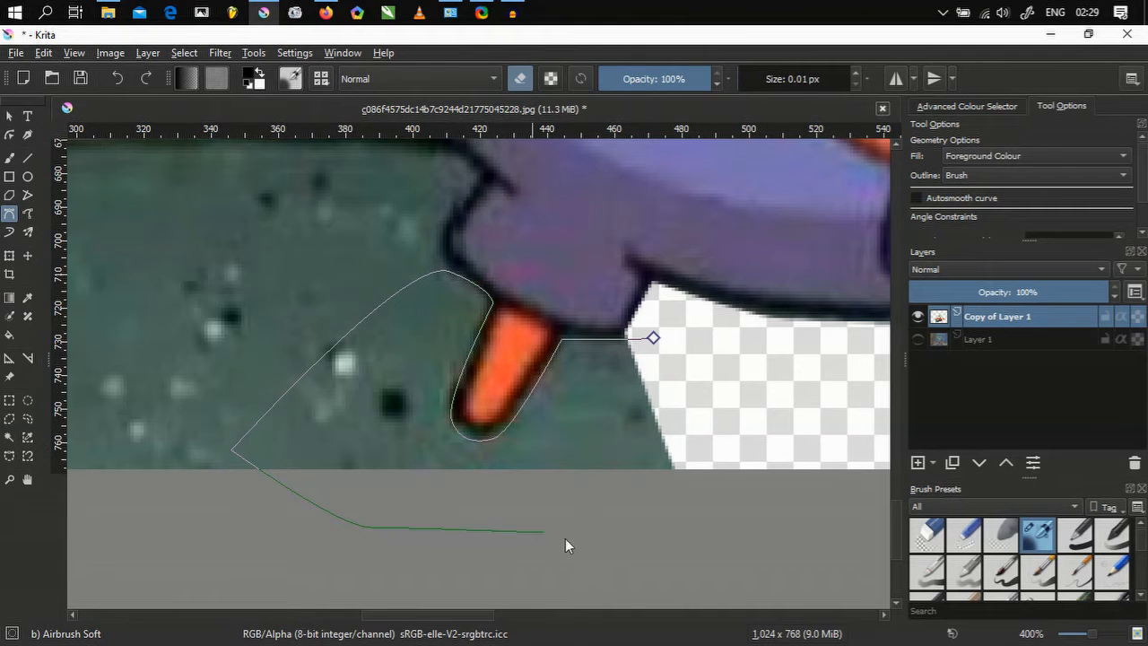
left_click(651, 336)
scroll(627, 380, "down", 1)
- Close the erasing path around the left leg and start another from the left banknote's lower edge under the left claw
left_click_drag(585, 388, 702, 421)
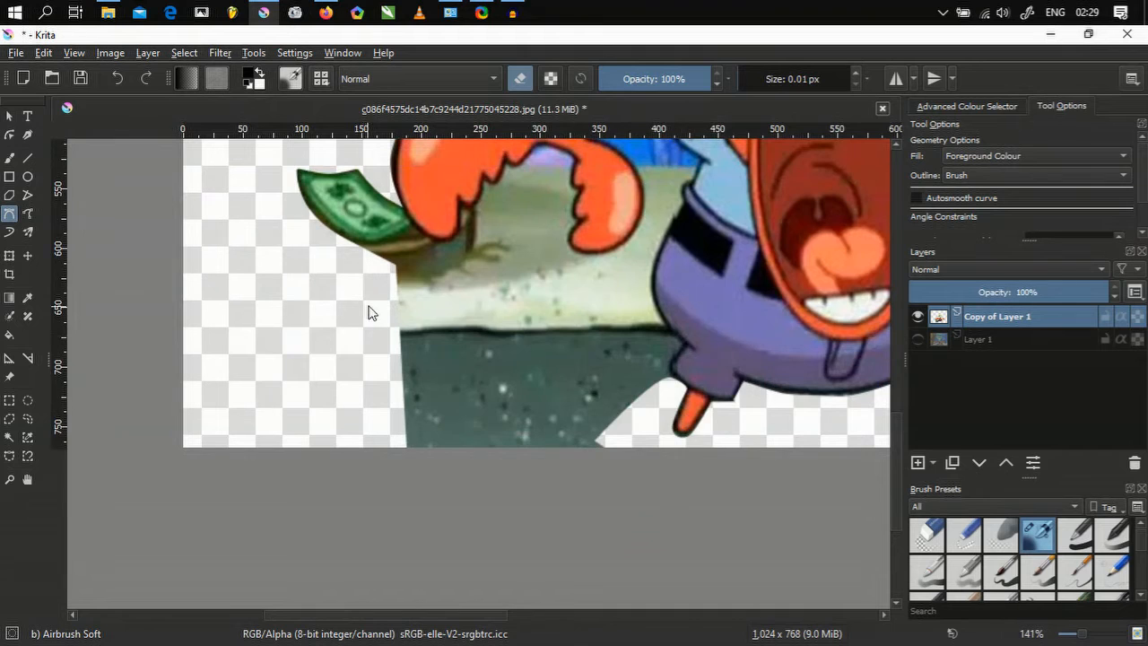
scroll(367, 310, "up", 2)
scroll(347, 205, "down", 2)
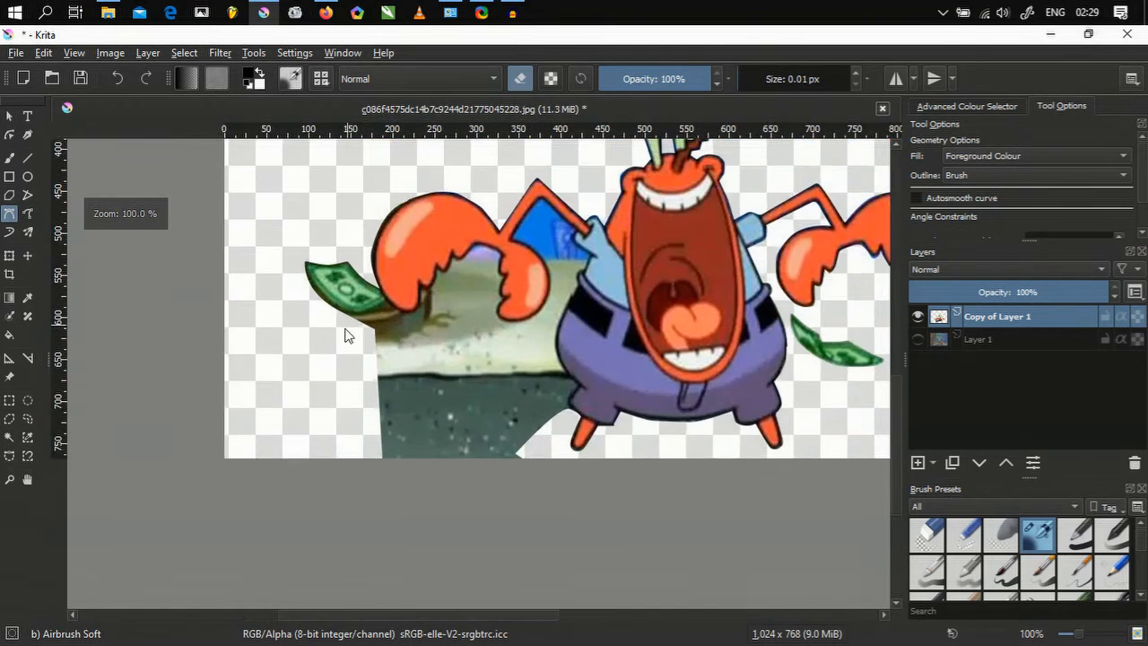
scroll(346, 331, "up", 2)
left_click(306, 285)
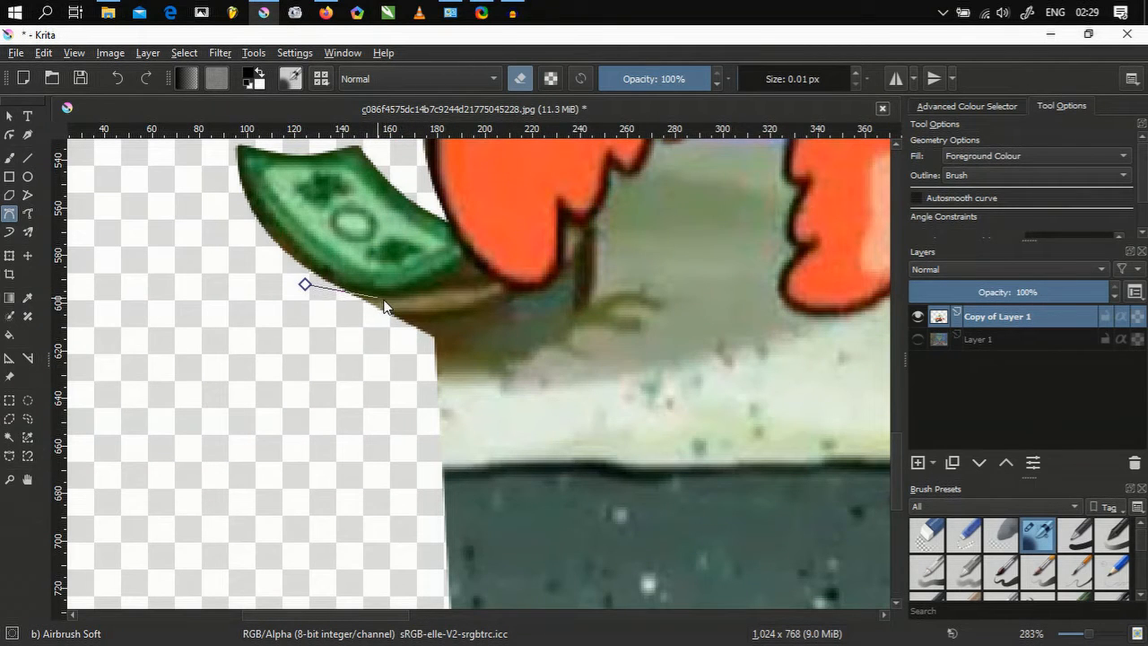
left_click(467, 263)
left_click(655, 320)
scroll(658, 322, "down", 4)
scroll(538, 358, "up", 5)
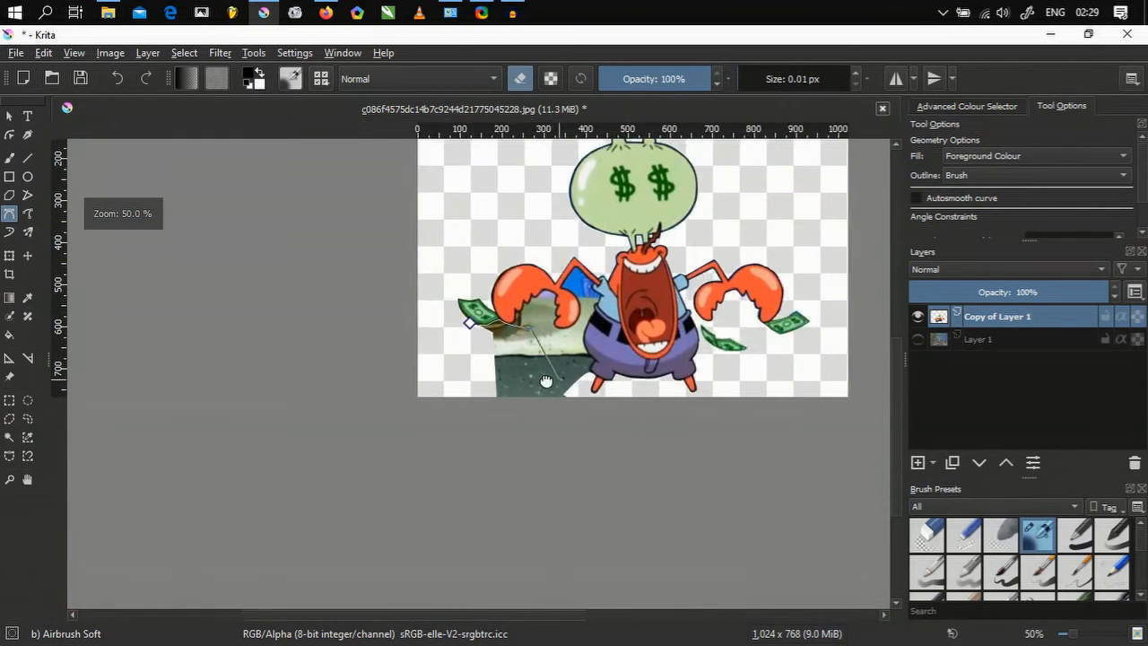
- Extend the path diagonally to the left leg and around below the canvas, then close it, erasing the ground under the claw
left_click(599, 356)
left_click(634, 421)
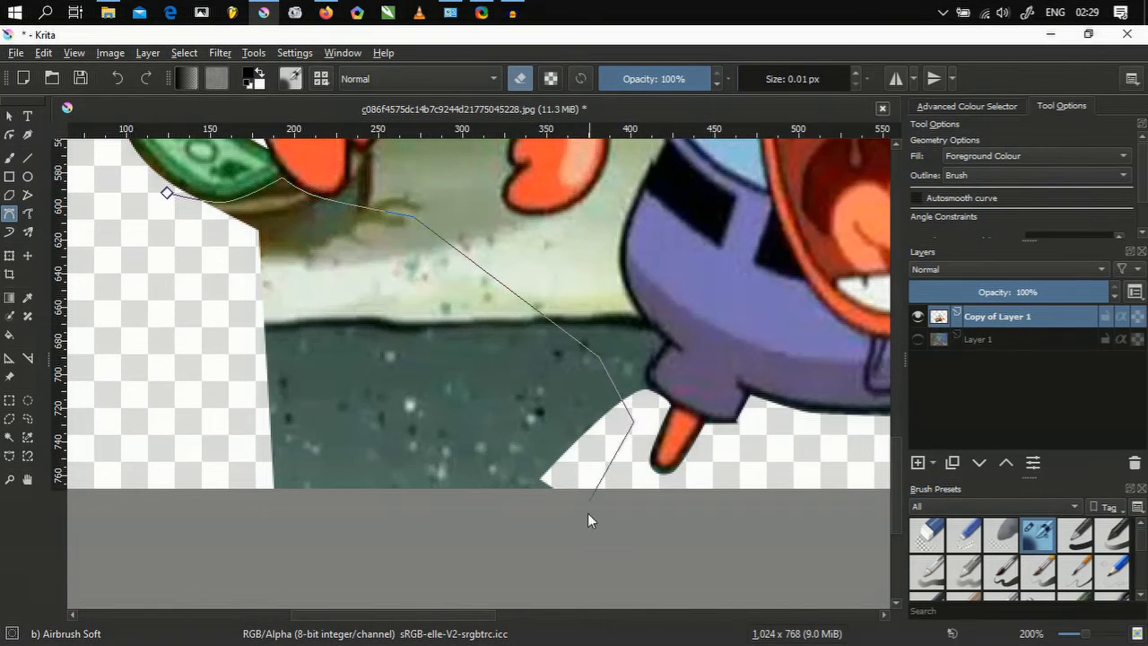
left_click(589, 520)
left_click(269, 527)
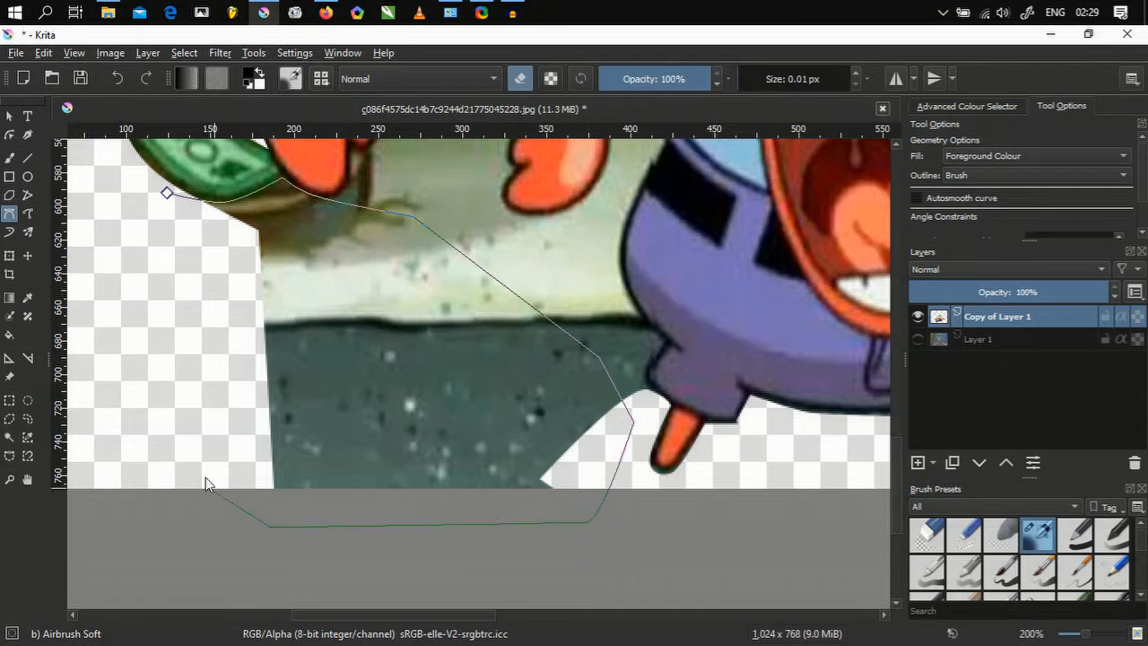
left_click(169, 194)
- Start an erasing path at the left claw's lower tip and trace up its first jagged teeth
scroll(178, 220, "down", 4)
scroll(305, 484, "up", 4)
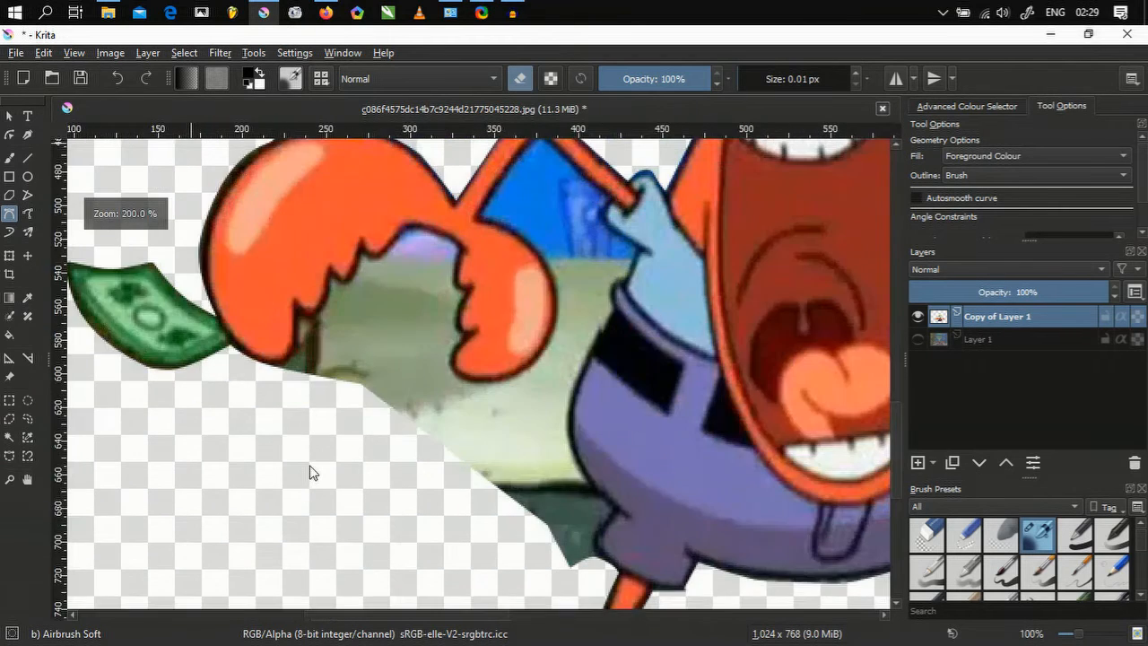
scroll(318, 466, "down", 5)
scroll(267, 439, "up", 4)
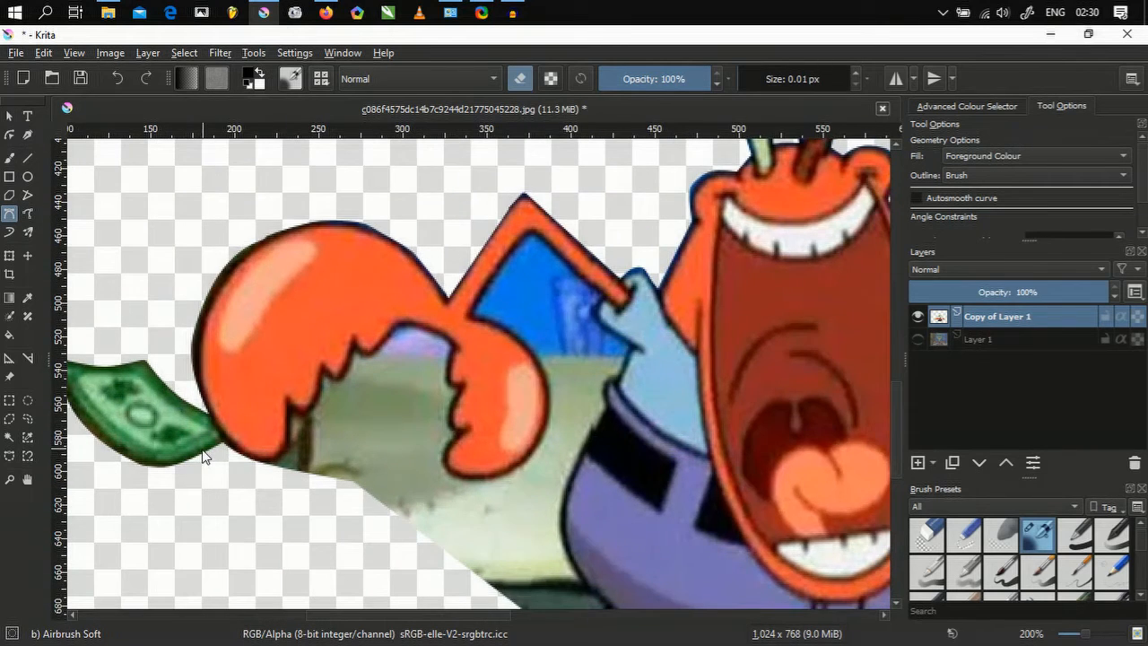
scroll(203, 456, "up", 2)
left_click(286, 468)
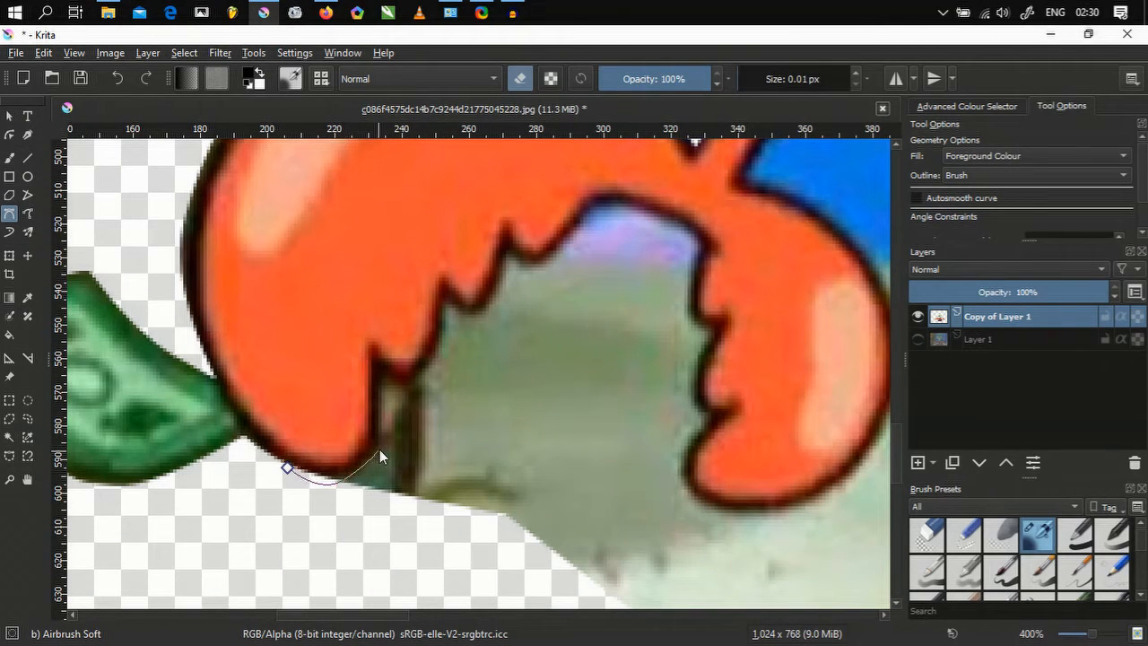
left_click_drag(380, 449, 491, 312)
left_click(380, 374)
left_click(449, 303)
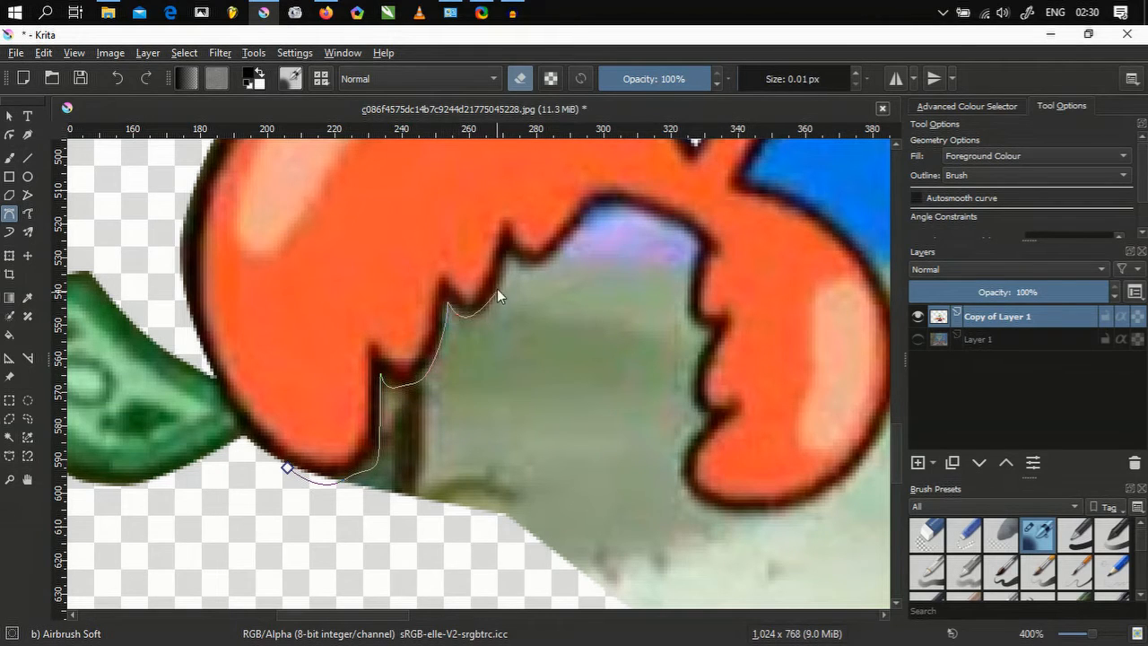
- Trace the claw's upper teeth and close the path through the gap, erasing the background beside the teeth
left_click(509, 262)
left_click(563, 262)
left_click(619, 497)
left_click_drag(468, 560, 398, 564)
left_click(287, 471)
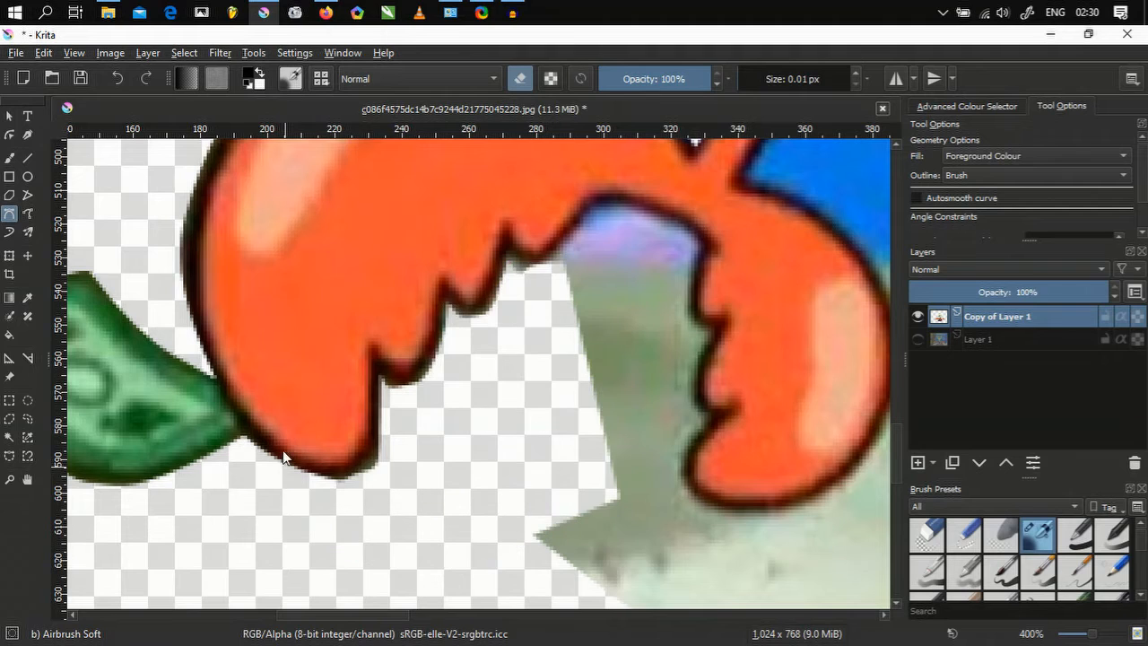
- Erase the leftover fringe at the lower corner of the left claw's tip with a small closed curved path
scroll(357, 533, "up", 4)
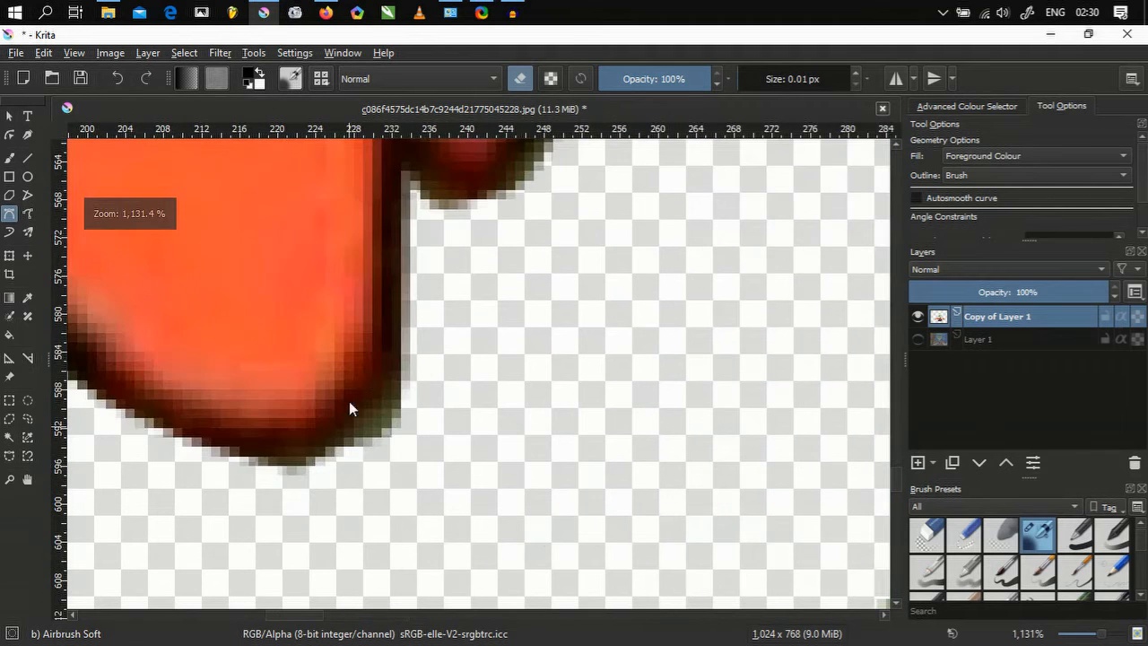
left_click(405, 294)
left_click_drag(334, 451, 253, 482)
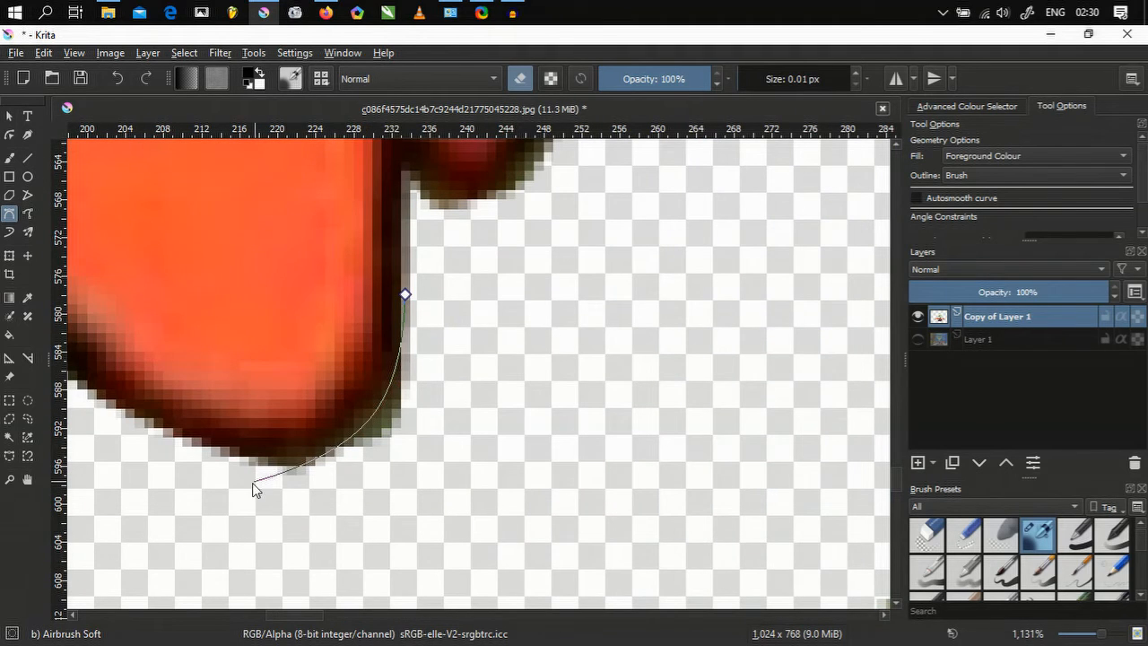
left_click(507, 475)
left_click(489, 356)
left_click(405, 294)
- Start an erasing path at the left claw's uppermost tooth and trace the arch inside the claw to its inner corner
scroll(437, 317, "down", 6)
left_click_drag(437, 316, 385, 337)
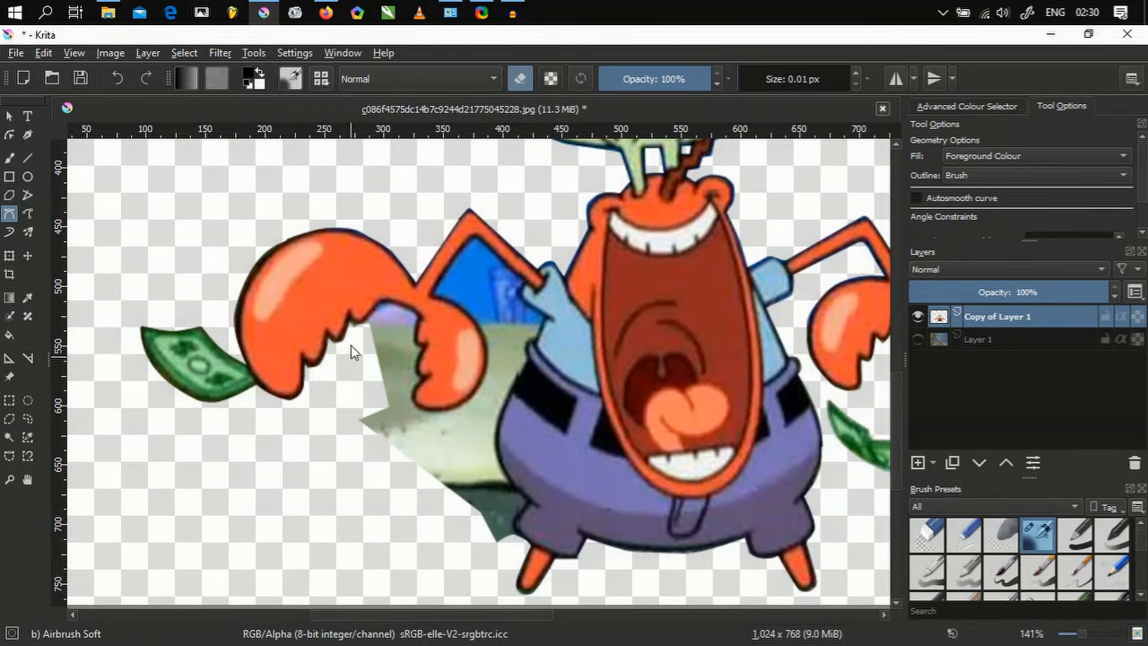
scroll(372, 323, "up", 3)
scroll(375, 323, "down", 2)
scroll(355, 330, "up", 1)
scroll(355, 330, "up", 2)
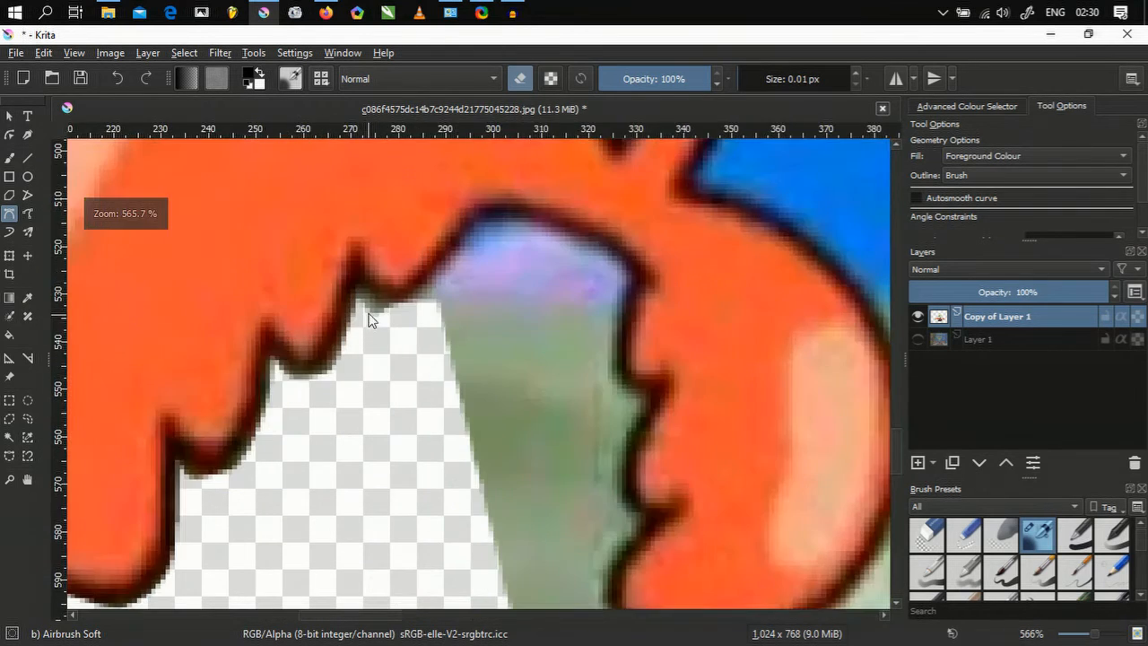
left_click(355, 302)
left_click_drag(366, 299, 405, 301)
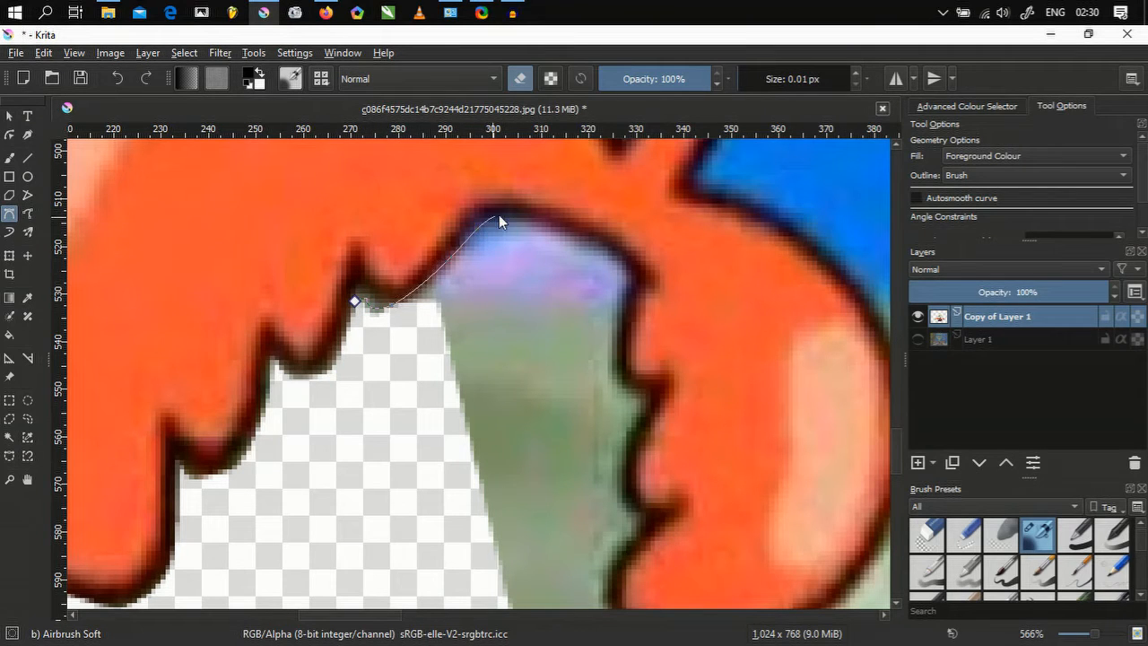
left_click_drag(499, 214, 609, 256)
left_click(627, 268)
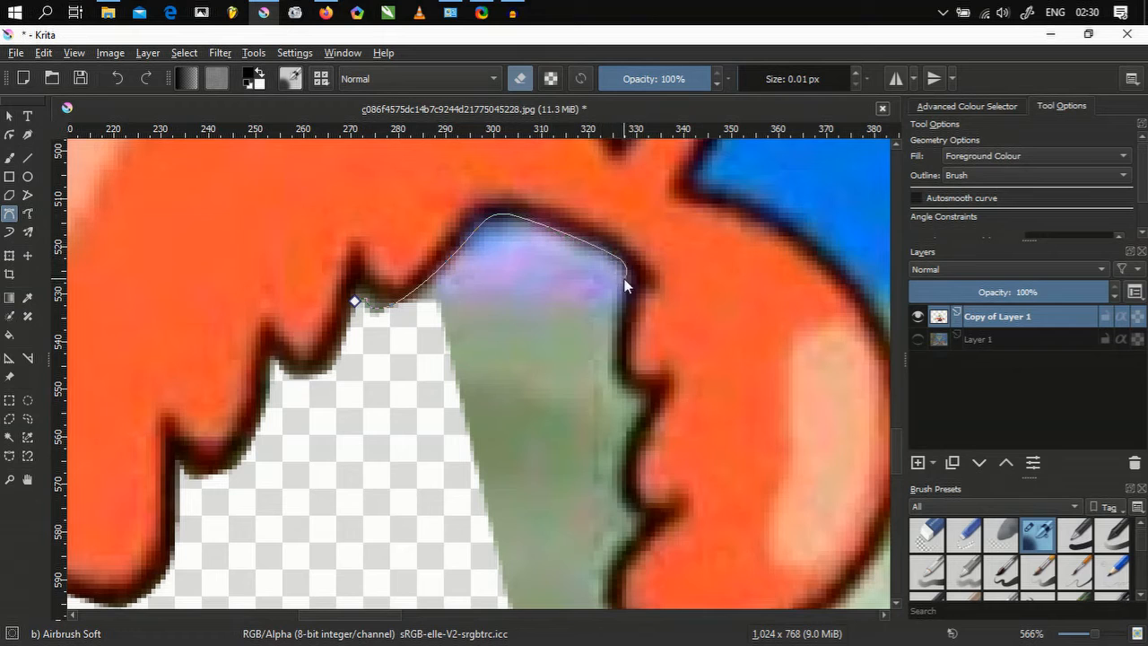
- Trace down the inner pincer's jagged edge and underside, then close the path, erasing the background inside the claw
left_click(638, 396)
left_click_drag(631, 448, 594, 273)
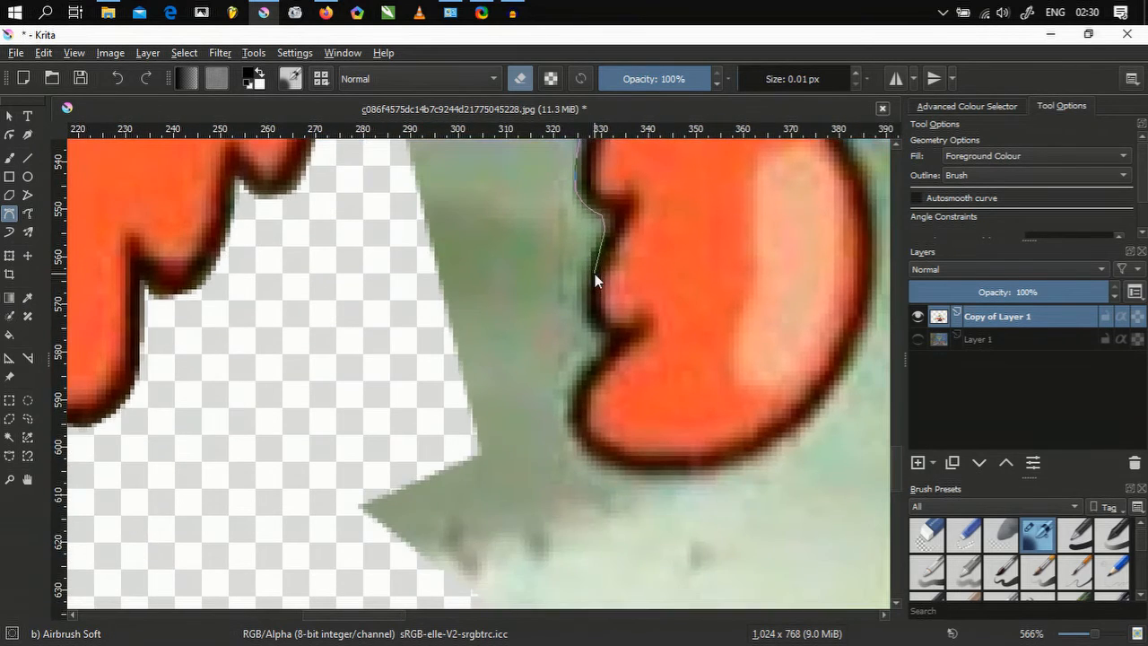
left_click(601, 339)
scroll(679, 492, "down", 4)
left_click(571, 443)
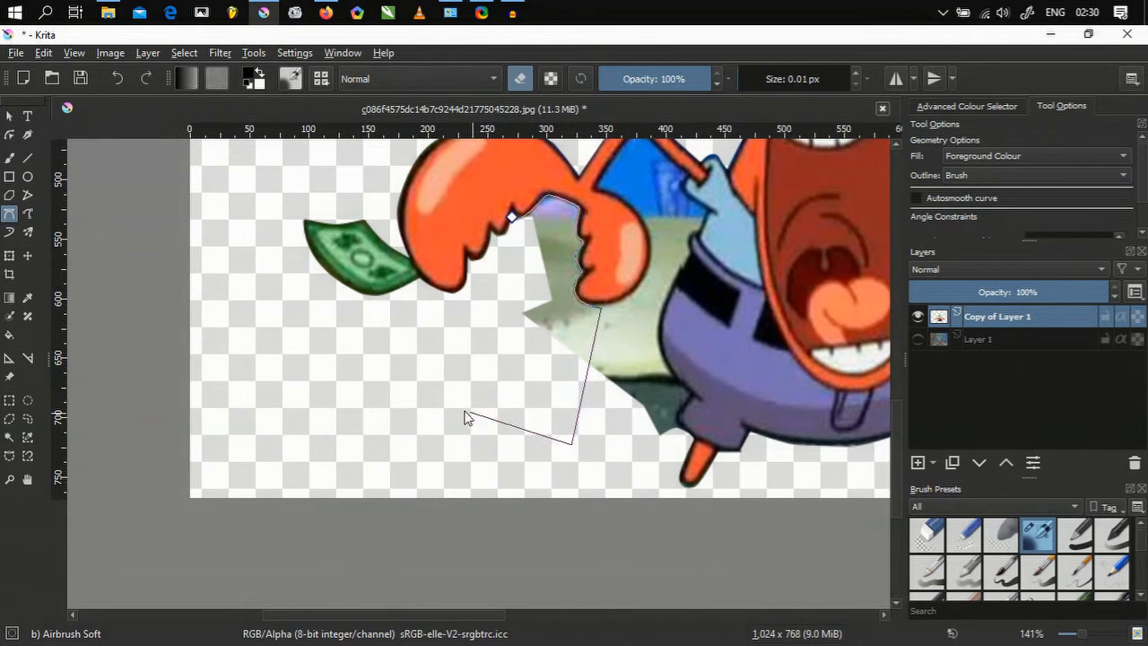
left_click(437, 392)
left_click(508, 269)
left_click(513, 219)
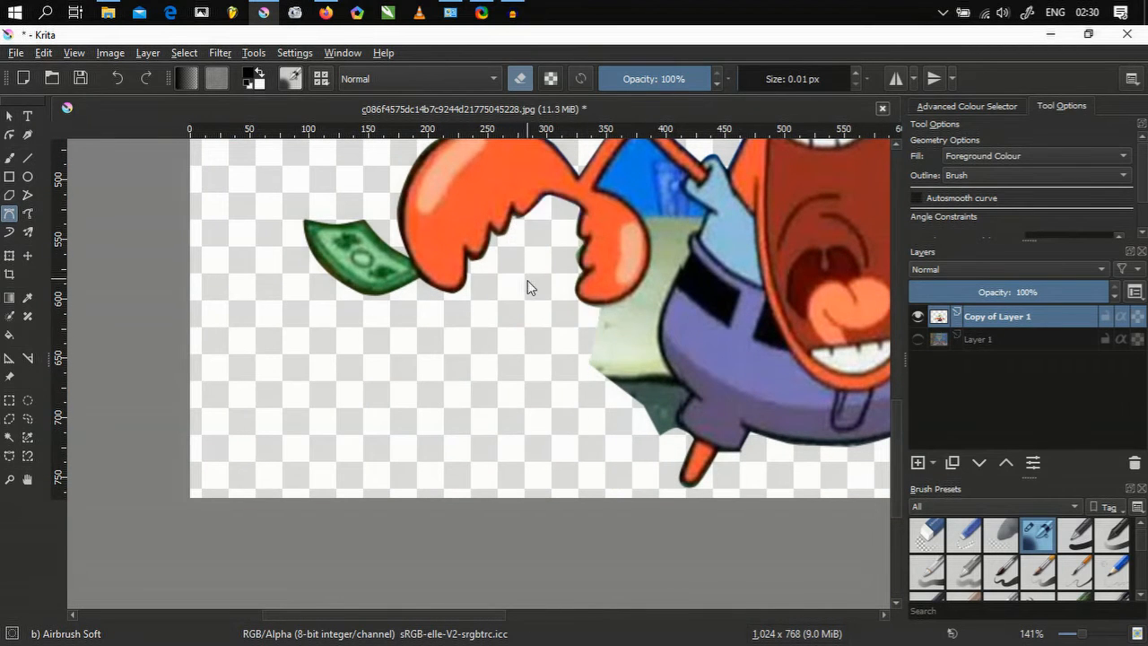
- Start an erasing path beneath the left claw's inner pincer and trace up its rounded outer edge
scroll(530, 304, "down", 3)
scroll(568, 299, "up", 5)
scroll(434, 307, "up", 3)
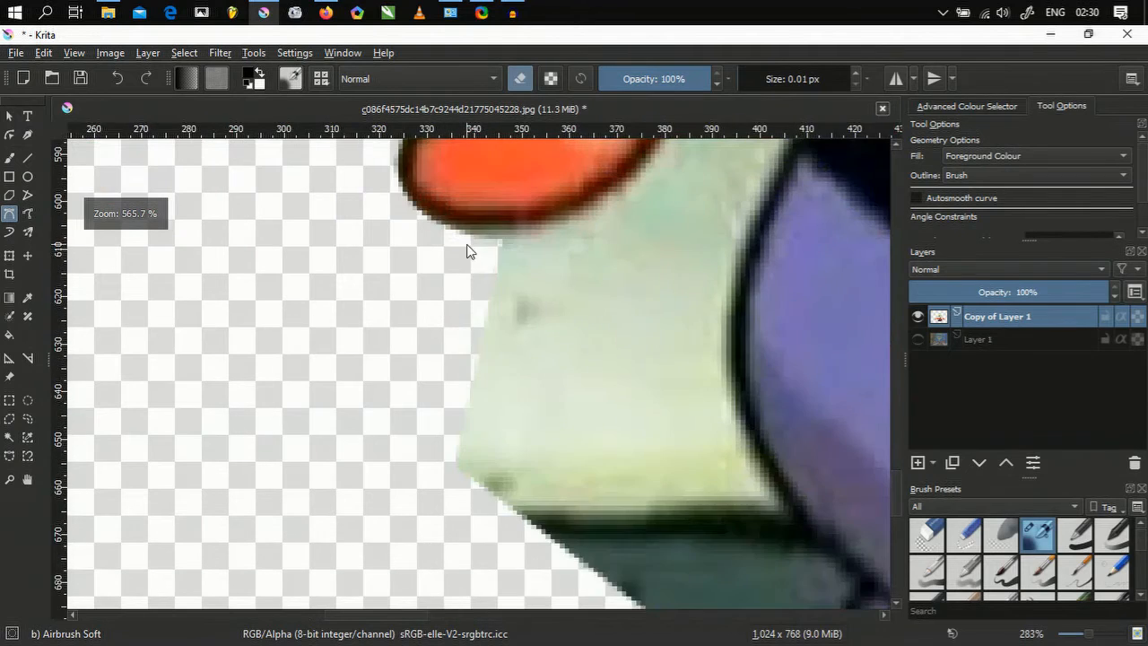
left_click_drag(263, 376, 334, 376)
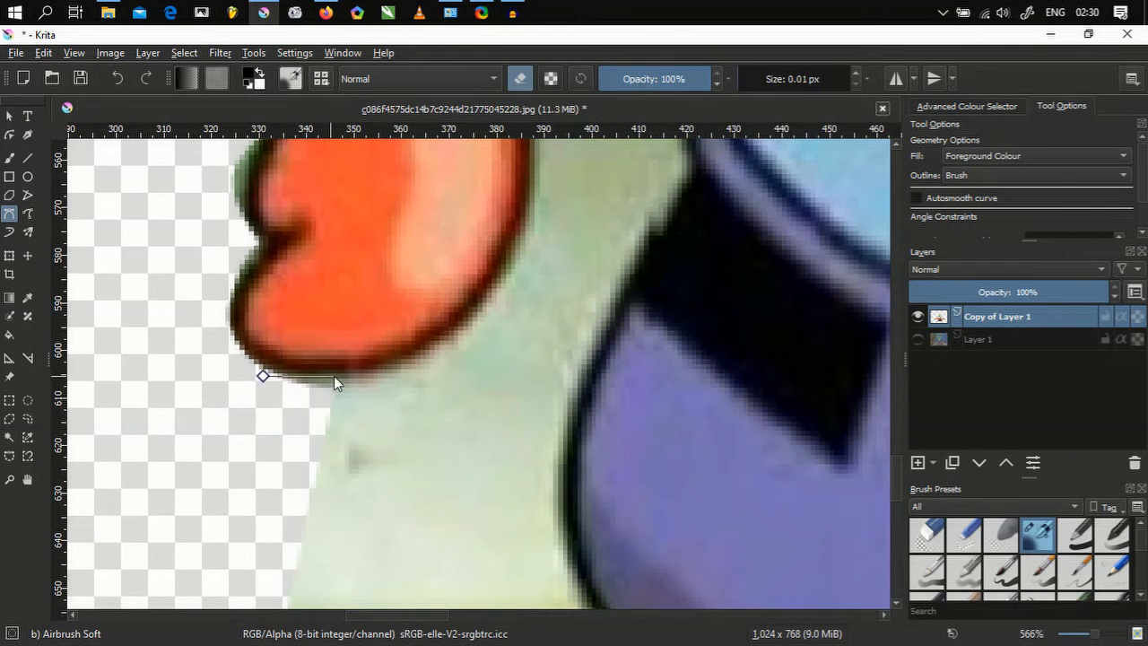
left_click_drag(459, 334, 498, 301)
left_click_drag(527, 210, 424, 490)
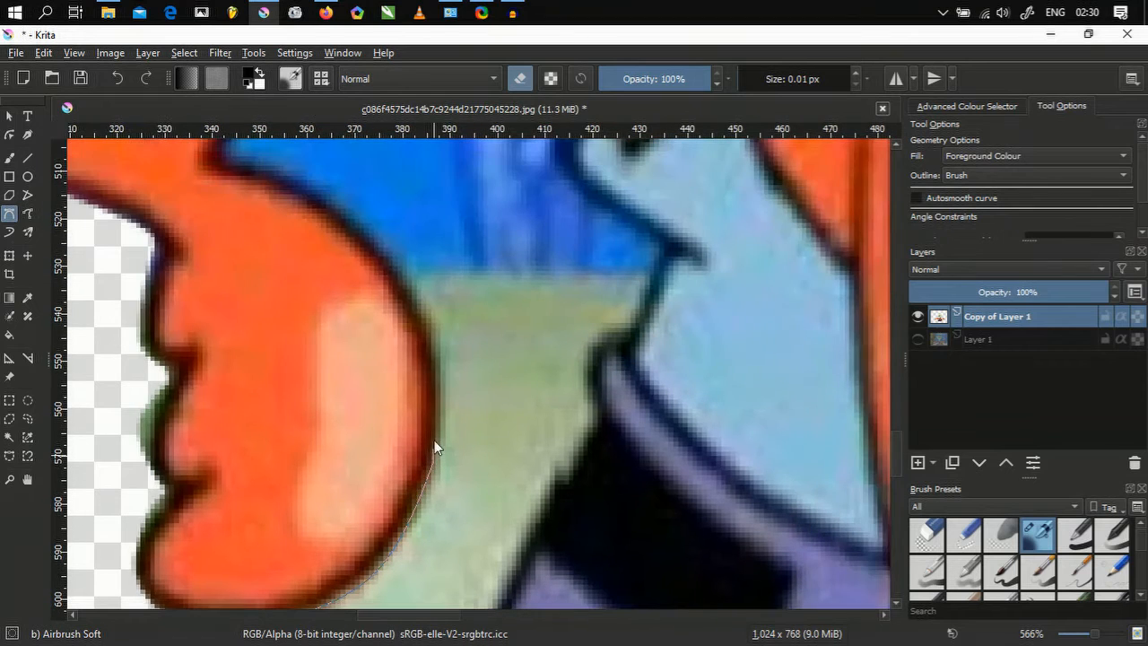
left_click_drag(440, 360, 433, 323)
left_click_drag(303, 198, 281, 185)
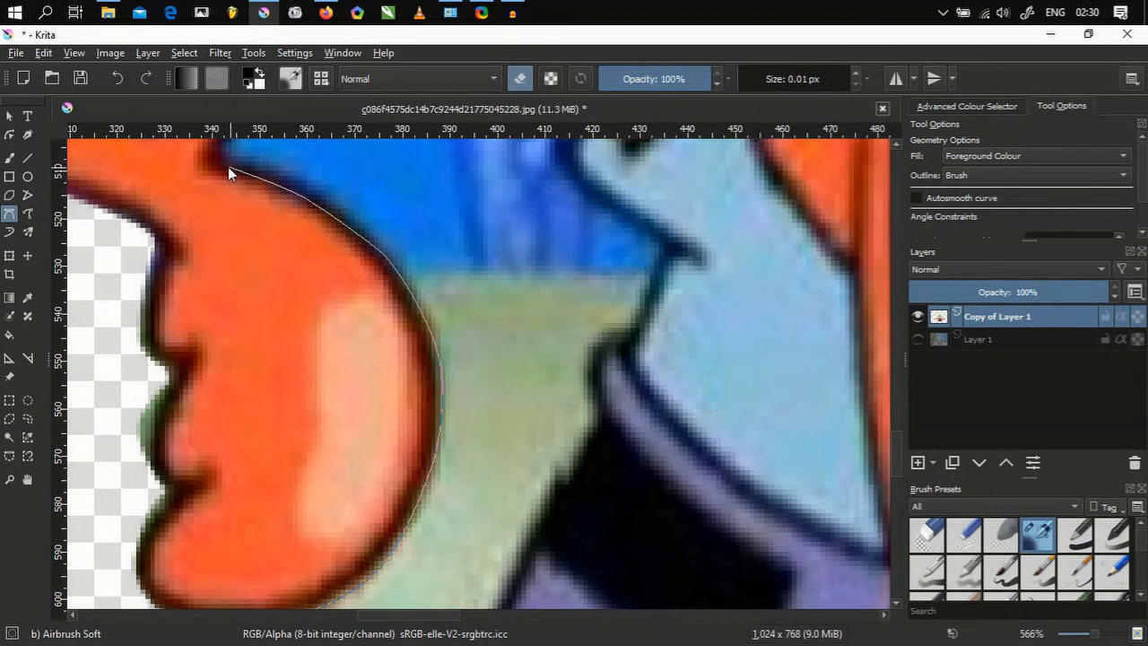
- Continue the path into the corner where claw meets arm and up the arm's inner edge to the elbow
scroll(216, 162, "down", 1)
left_click_drag(216, 163, 291, 427)
scroll(291, 427, "up", 2)
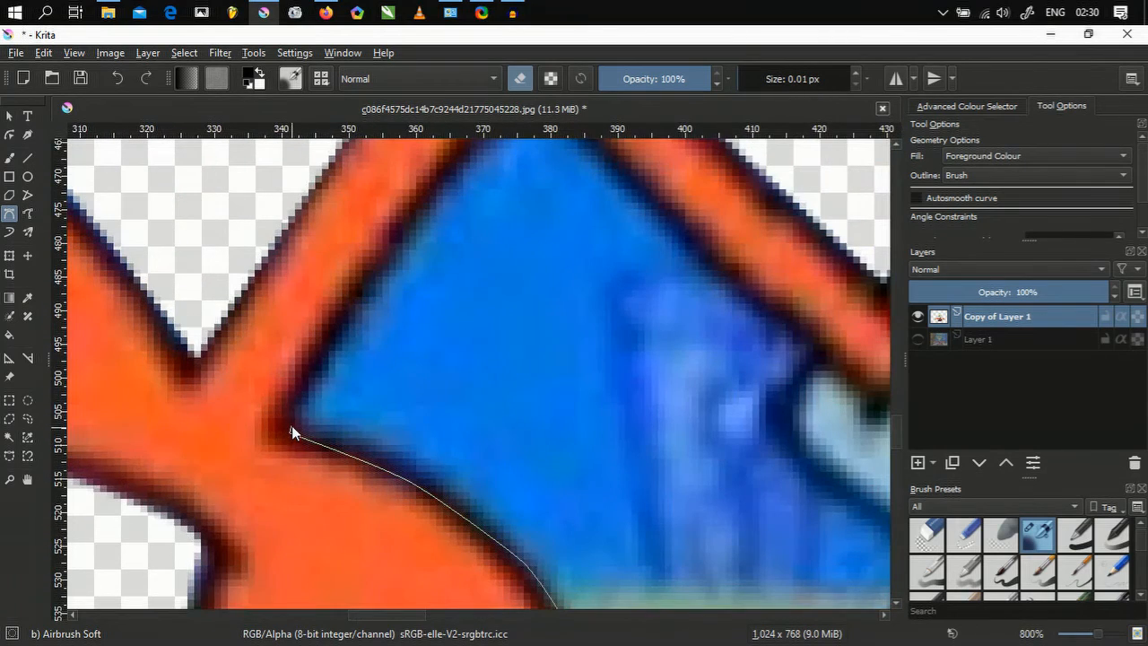
left_click(292, 430)
scroll(282, 420, "down", 2)
scroll(328, 368, "up", 3)
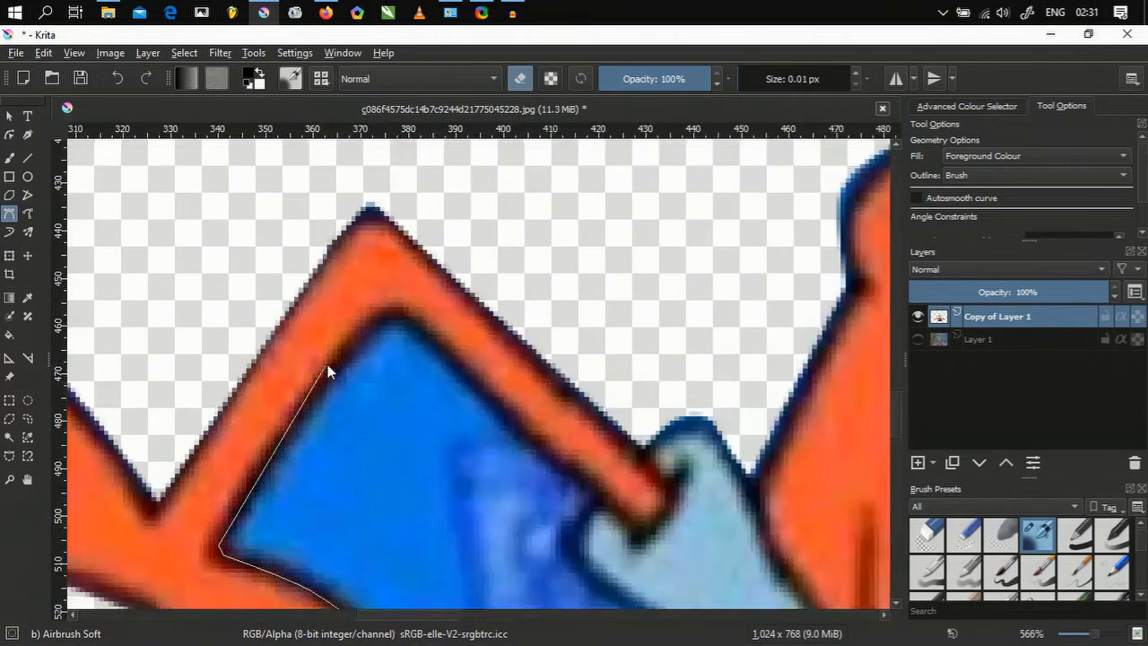
left_click_drag(362, 356, 447, 279)
left_click(448, 279)
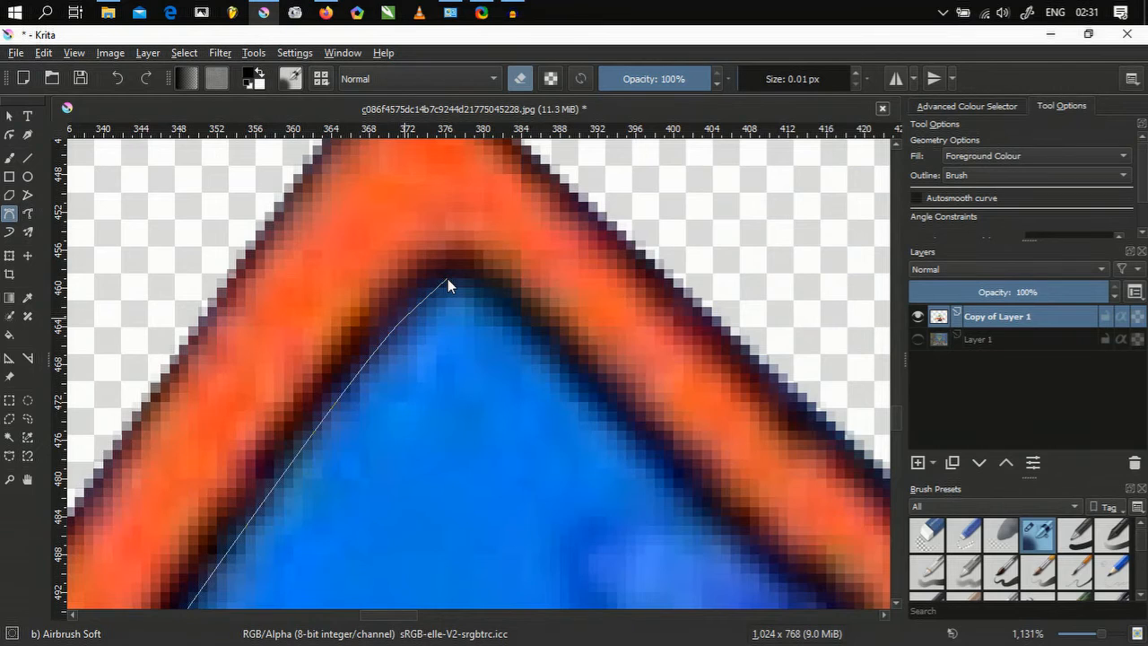
- Extend the path down the arm's inner edge to the blue sleeve and around the sleeve's cuff to the armpit
scroll(466, 295, "down", 4)
scroll(527, 363, "up", 3)
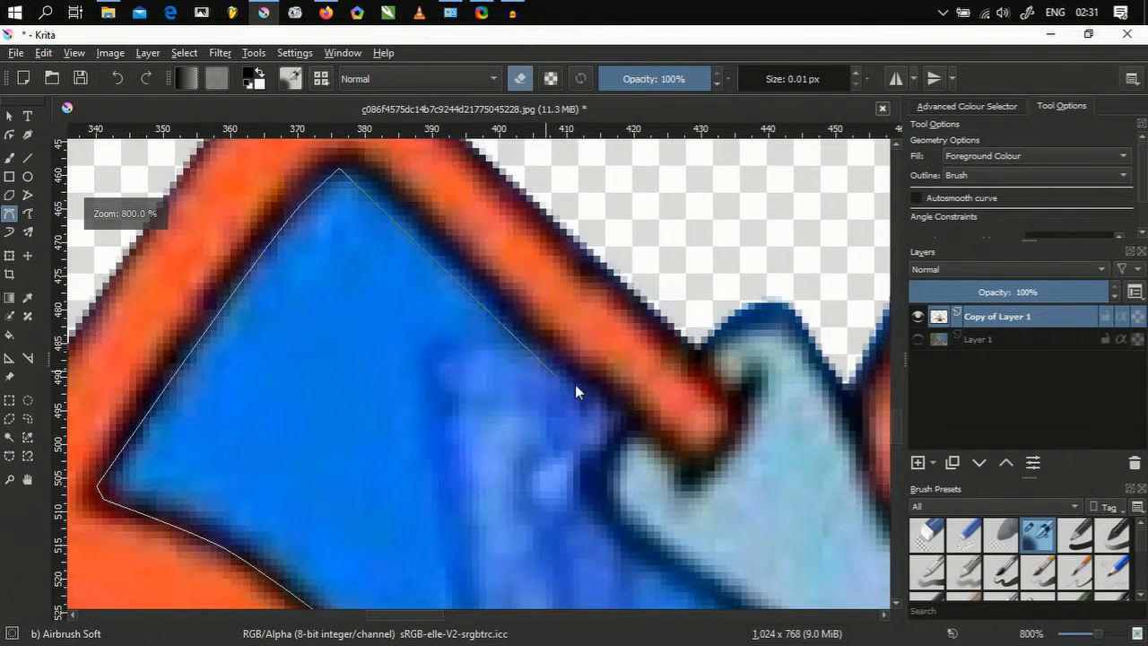
left_click(621, 413)
left_click_drag(583, 493, 301, 120)
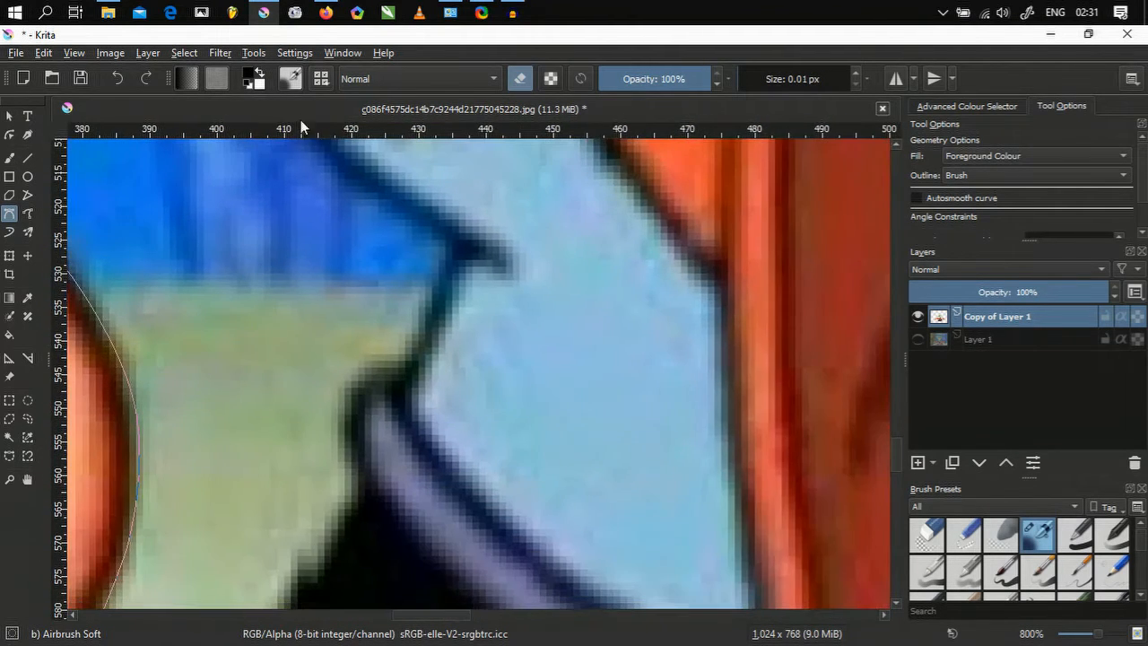
left_click_drag(345, 186, 383, 350)
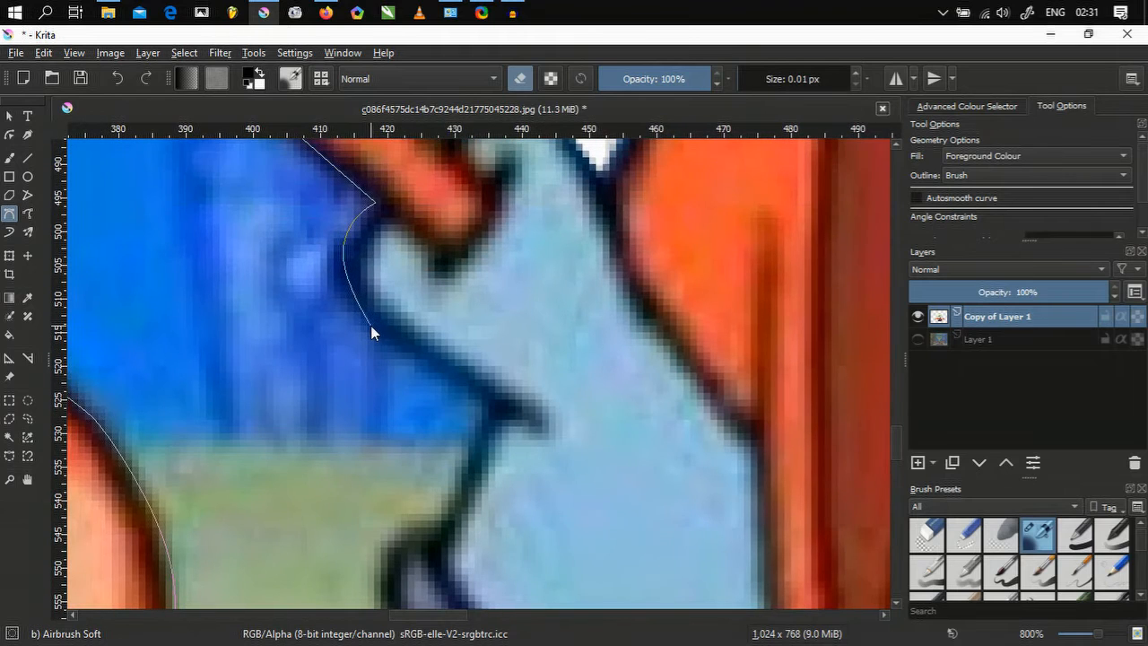
left_click(487, 404)
- Trace the shirt's side down from the armpit and around the trousers' waistband to the black belt
left_click_drag(448, 527, 541, 380)
left_click(528, 389)
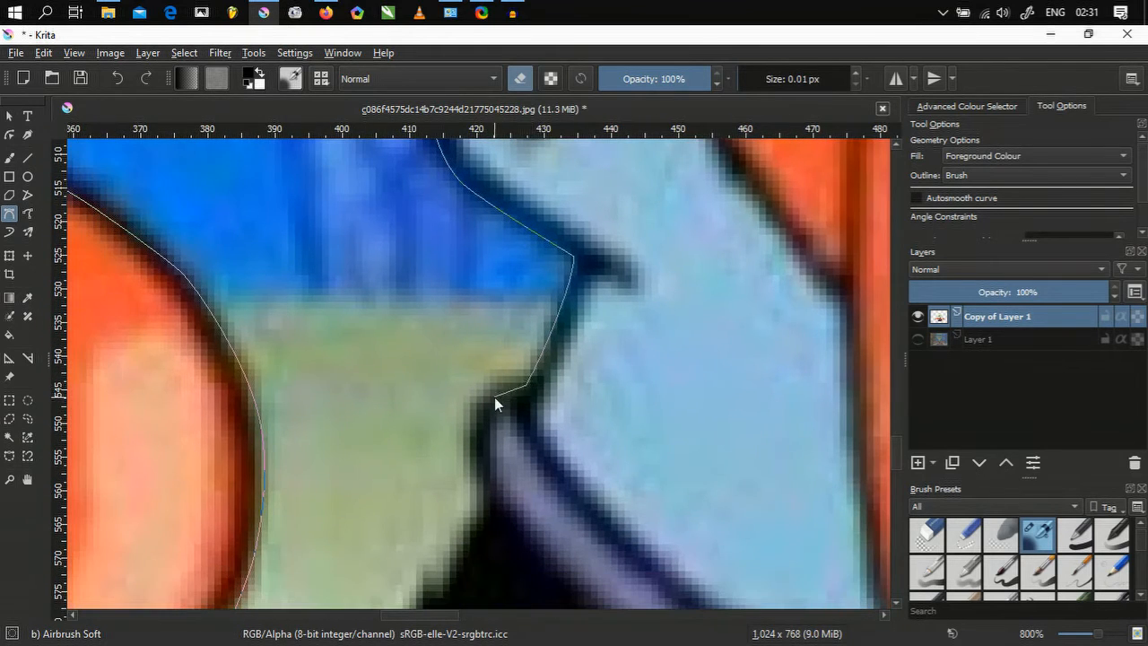
left_click(490, 506)
scroll(479, 514, "down", 2)
left_click_drag(479, 502, 551, 242)
scroll(498, 317, "up", 1)
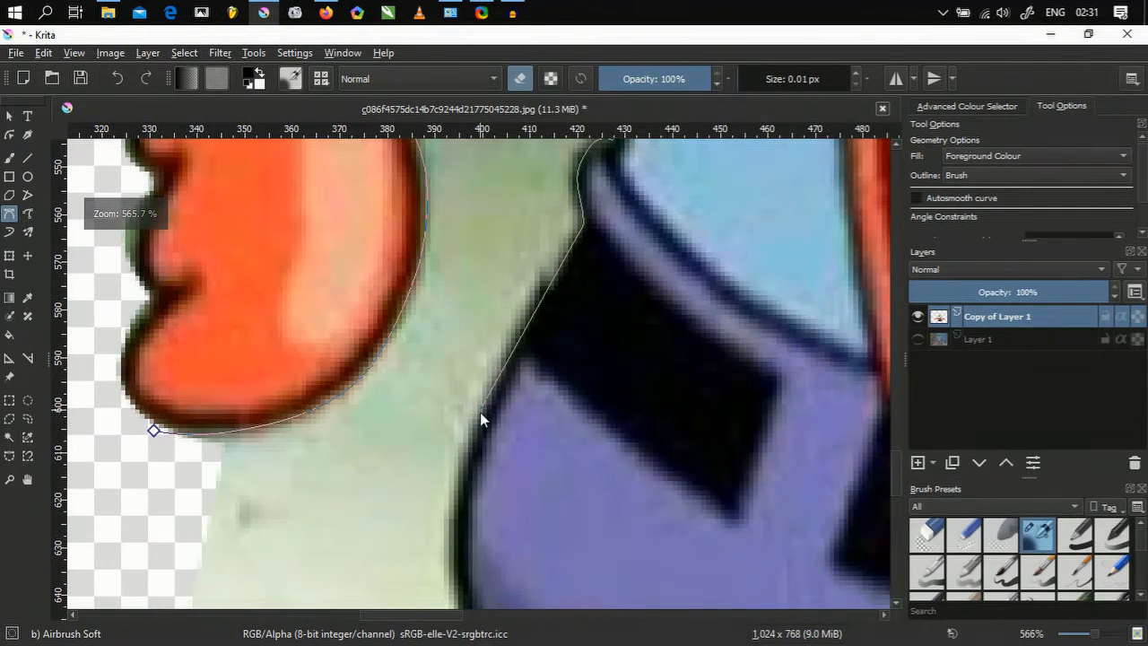
- Continue the erasing path down the purple trousers' left edge and around the corner of the left leg's cuff
left_click_drag(466, 469, 456, 247)
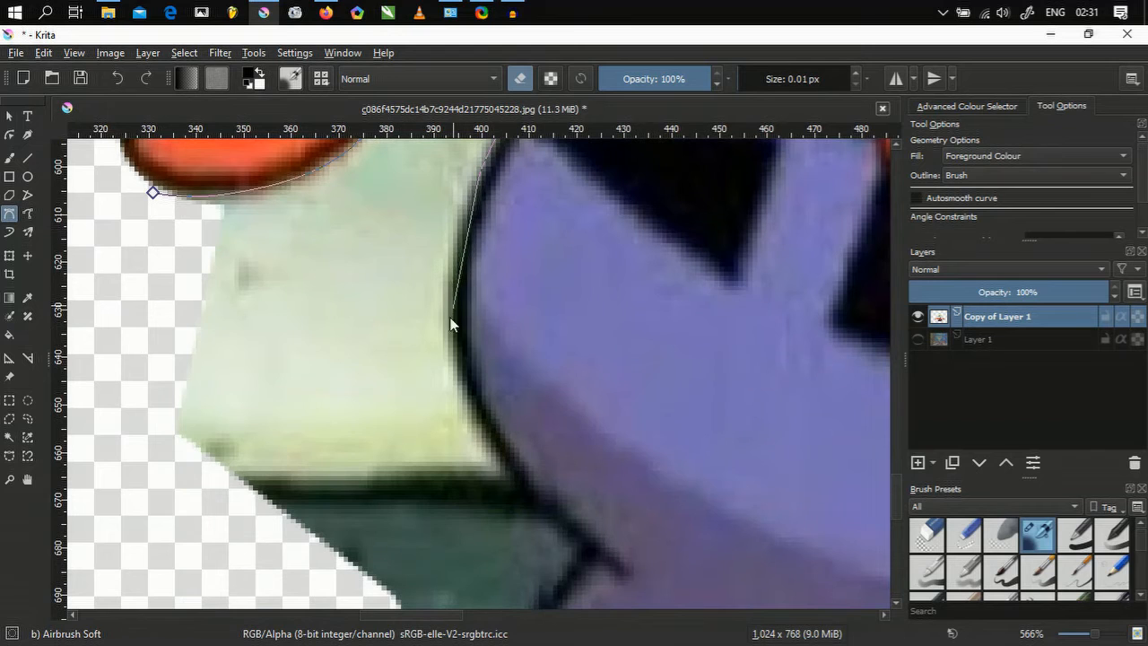
scroll(517, 483, "down", 2)
left_click_drag(514, 449, 512, 255)
scroll(534, 332, "up", 2)
scroll(534, 331, "up", 1)
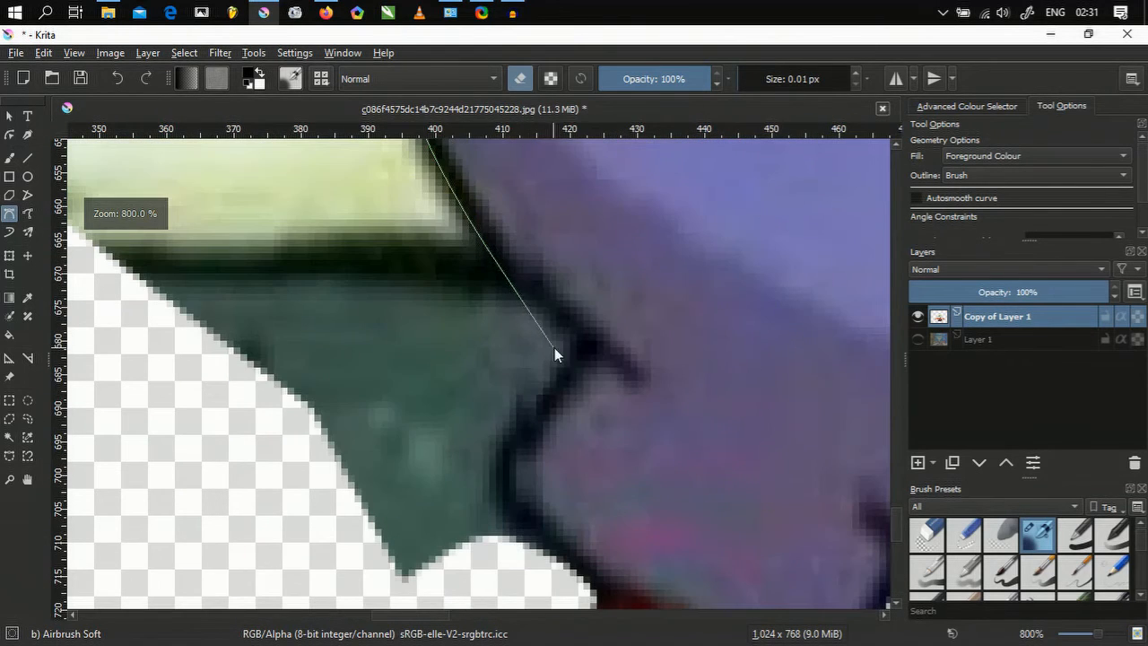
left_click(574, 343)
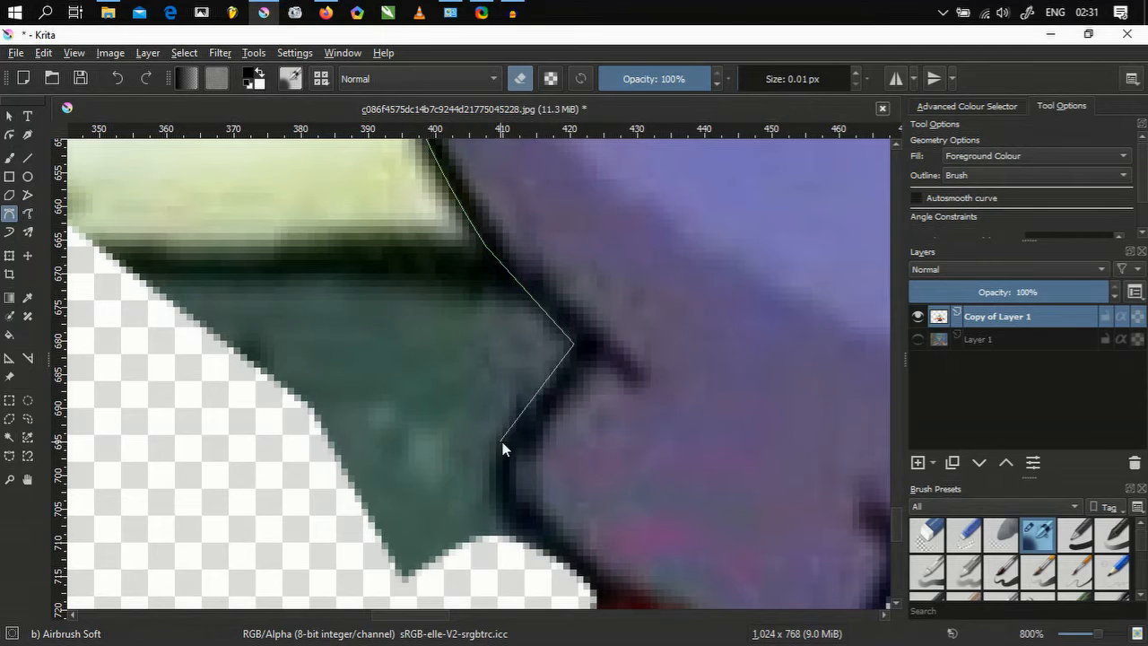
left_click_drag(501, 445, 487, 535)
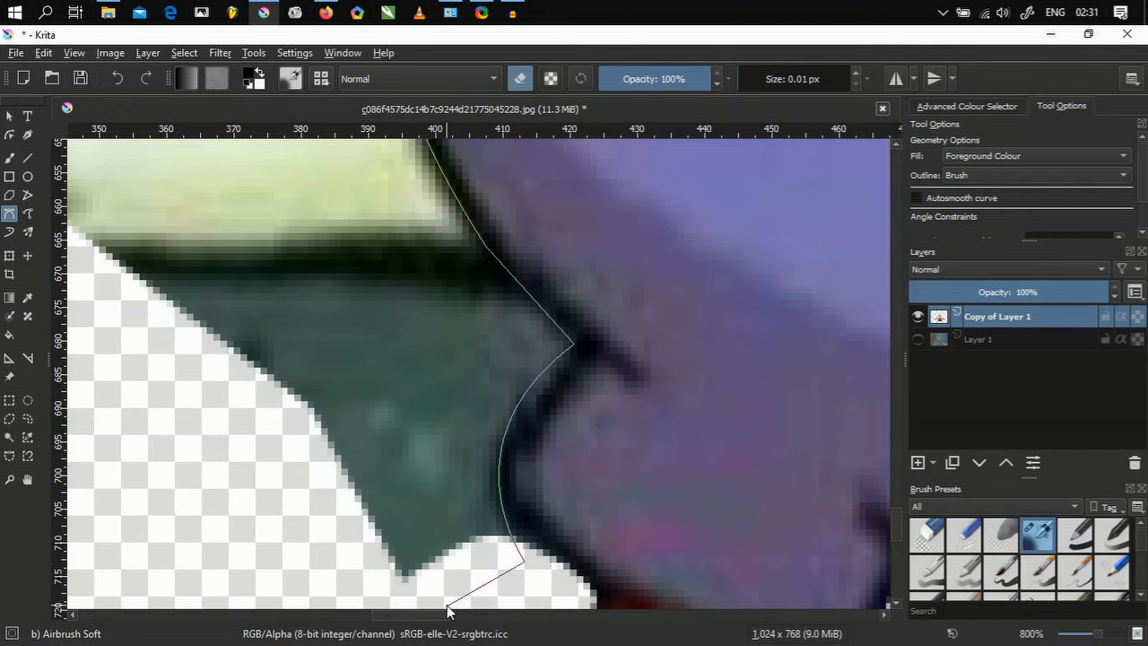
- Close the path through the empty area back to its start beneath the left claw, erasing the background between claw and trousers
scroll(469, 590, "down", 3)
left_click(523, 499)
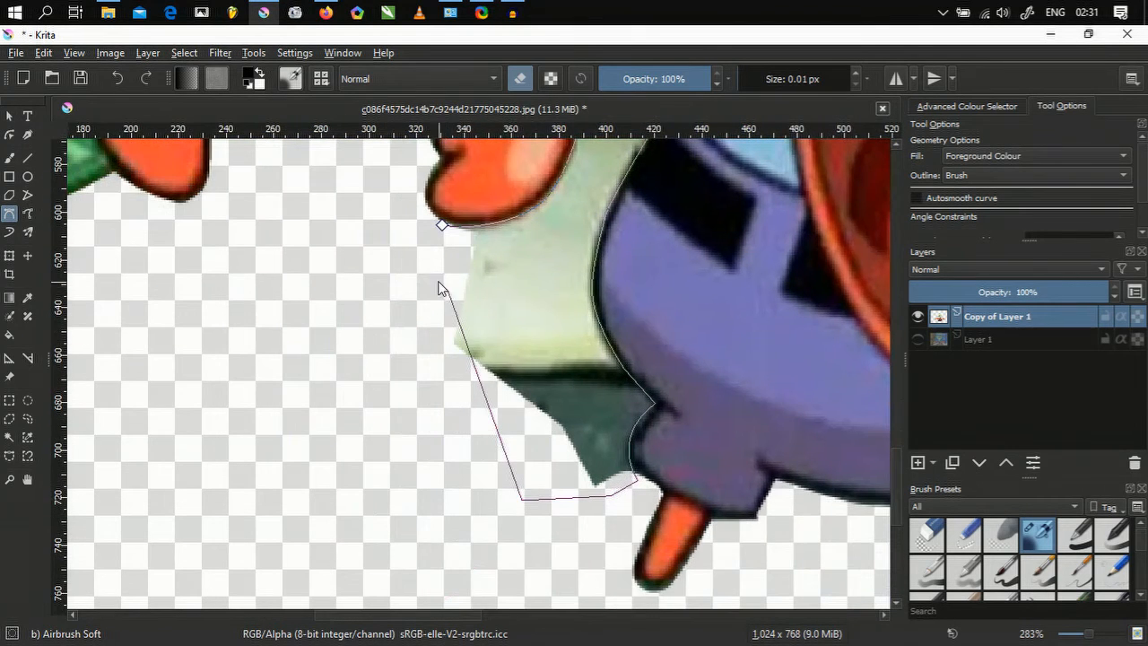
left_click(444, 227)
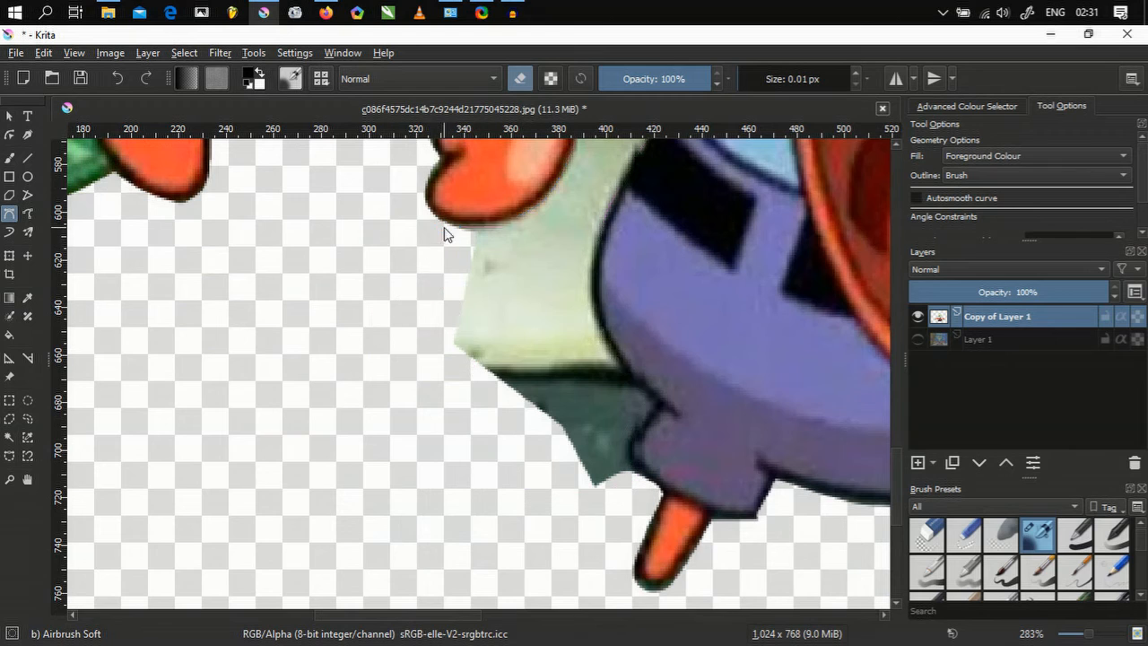
left_click(485, 409)
left_click(397, 362)
left_click(406, 293)
scroll(415, 326, "down", 7)
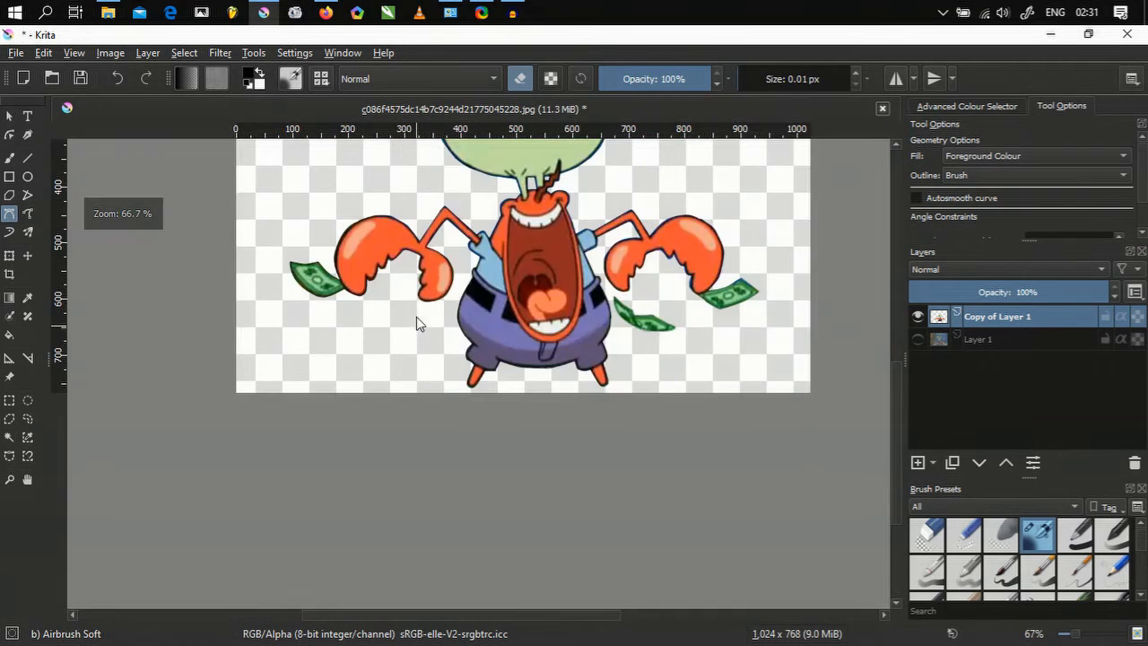
scroll(440, 306, "up", 2)
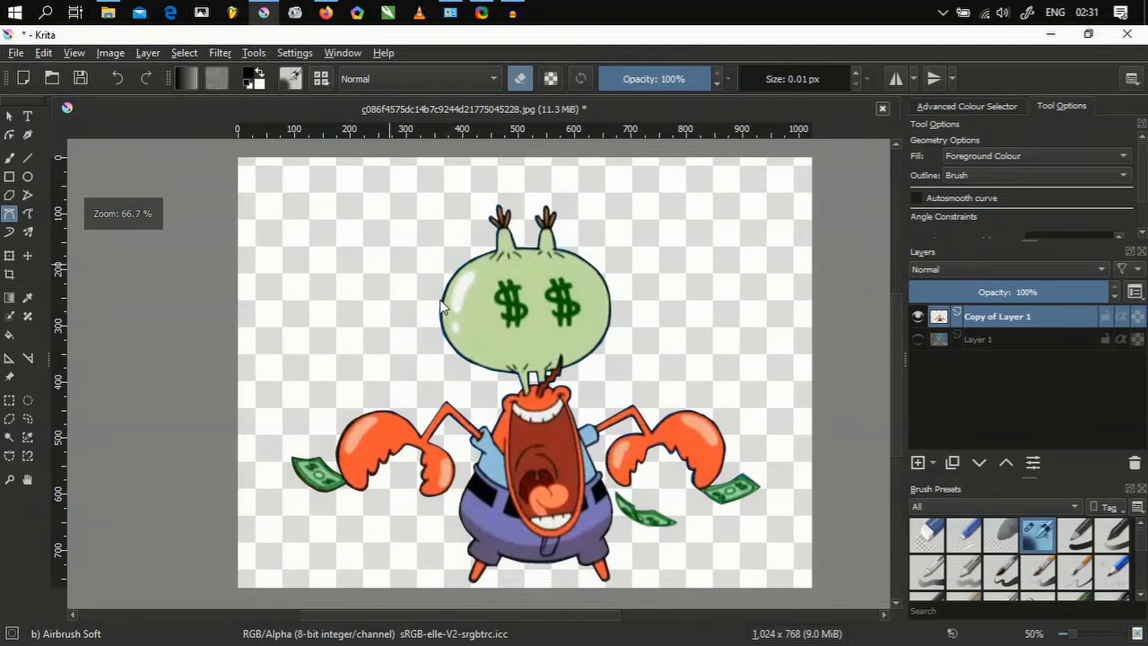
scroll(449, 455, "up", 2)
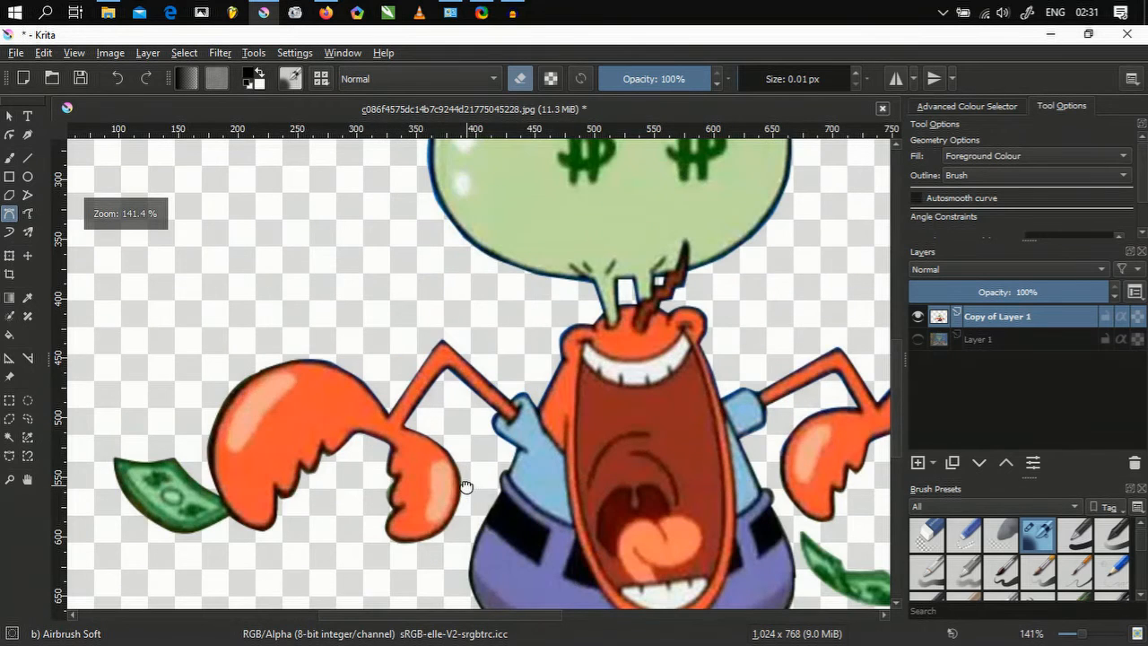
scroll(482, 459, "down", 3)
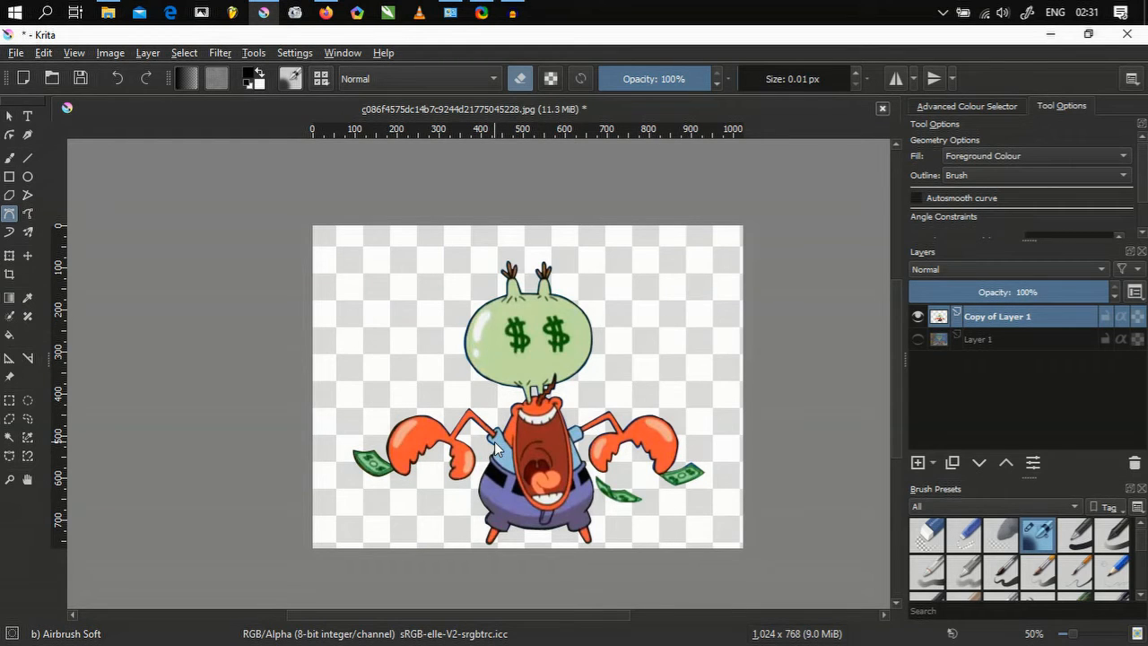
- Sample the dark green of the left dollar sign as the foreground colour
left_click(27, 117)
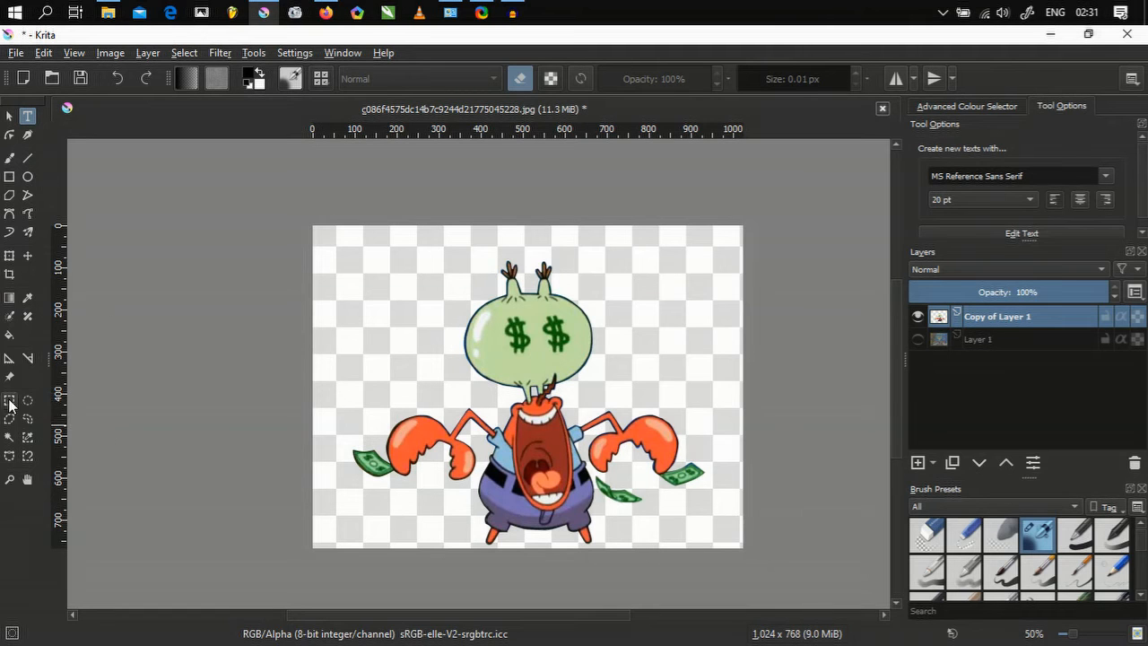
left_click(28, 297)
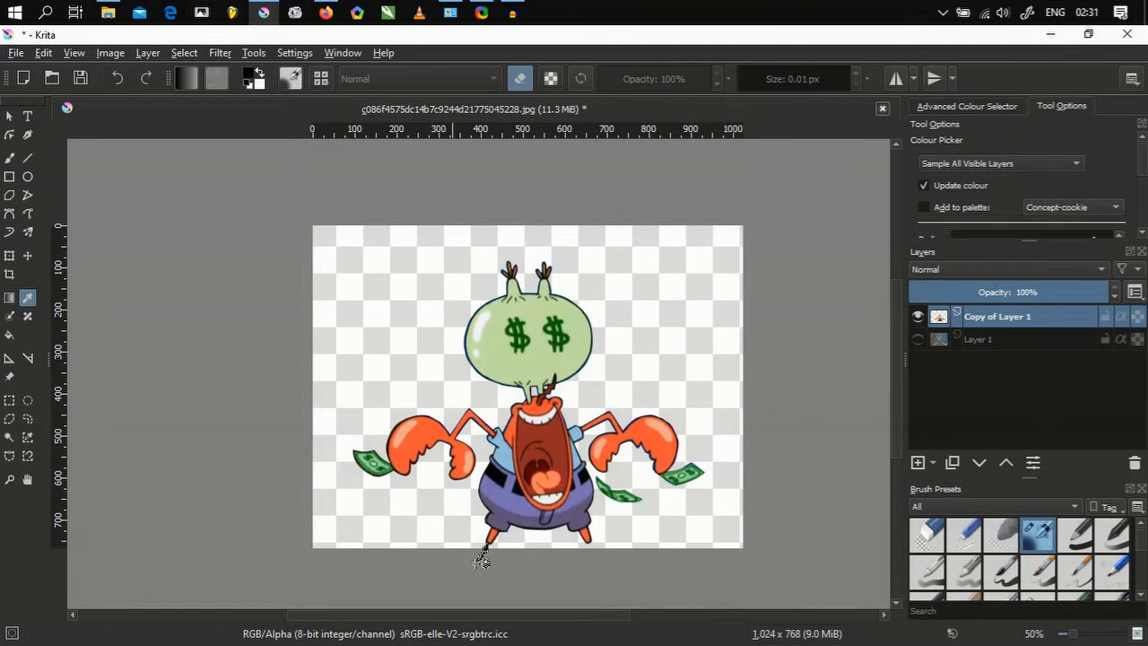
key("plus")
key("plus")
key("plus")
left_click(768, 203)
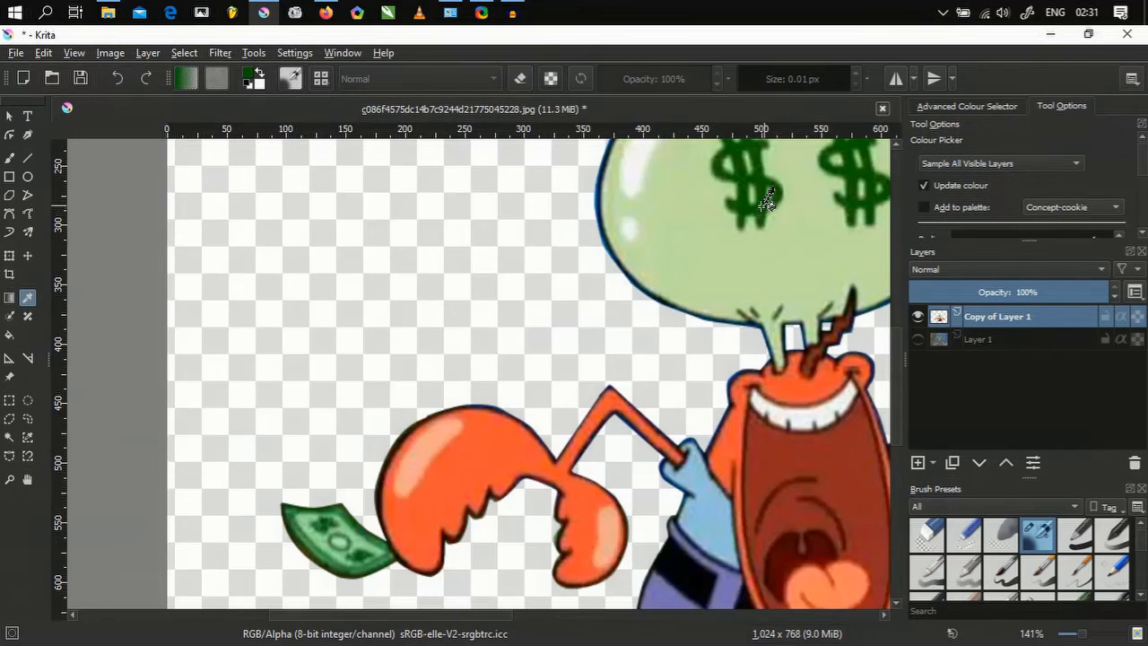
scroll(765, 206, "down", 4)
left_click_drag(807, 244, 529, 330)
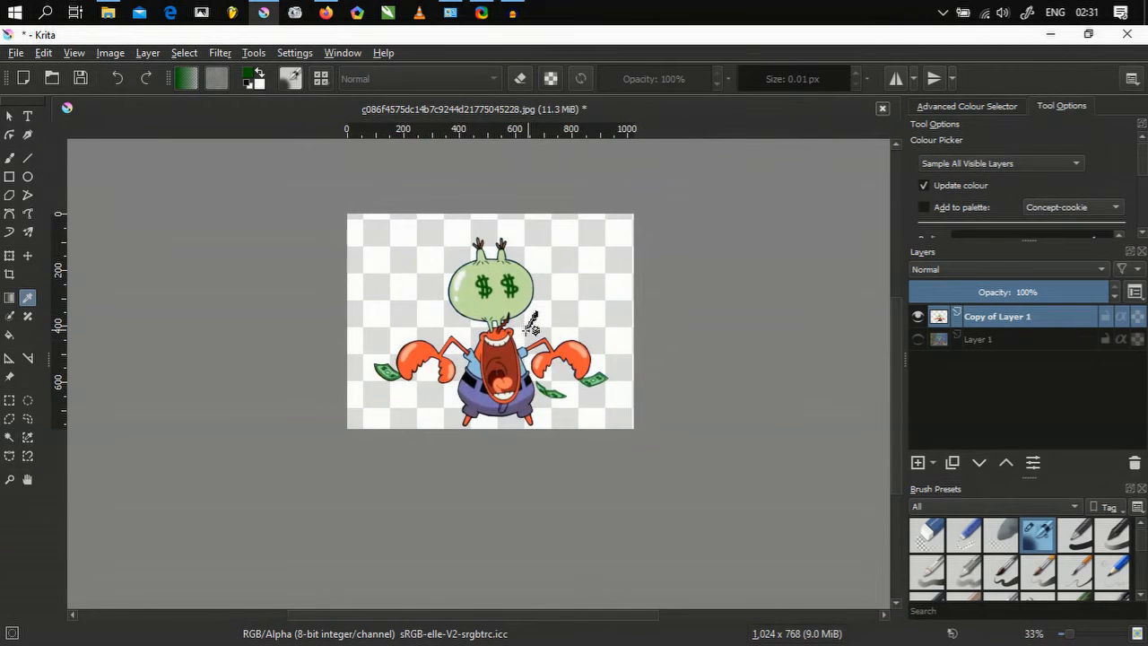
- Reposition the crab layer with Transform so the left banknote touches the canvas's left edge, and apply the move
left_click(11, 255)
left_click_drag(500, 335, 526, 353)
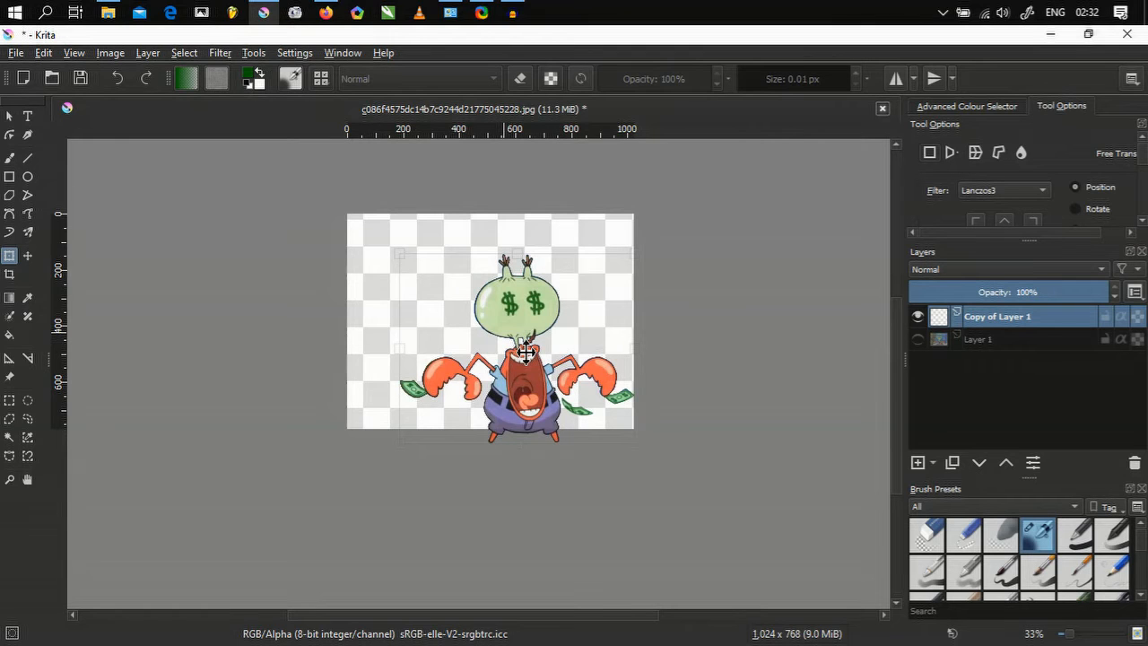
mouse_move(526, 352)
left_mouse_down()
mouse_move(523, 314)
mouse_move(518, 337)
left_mouse_up()
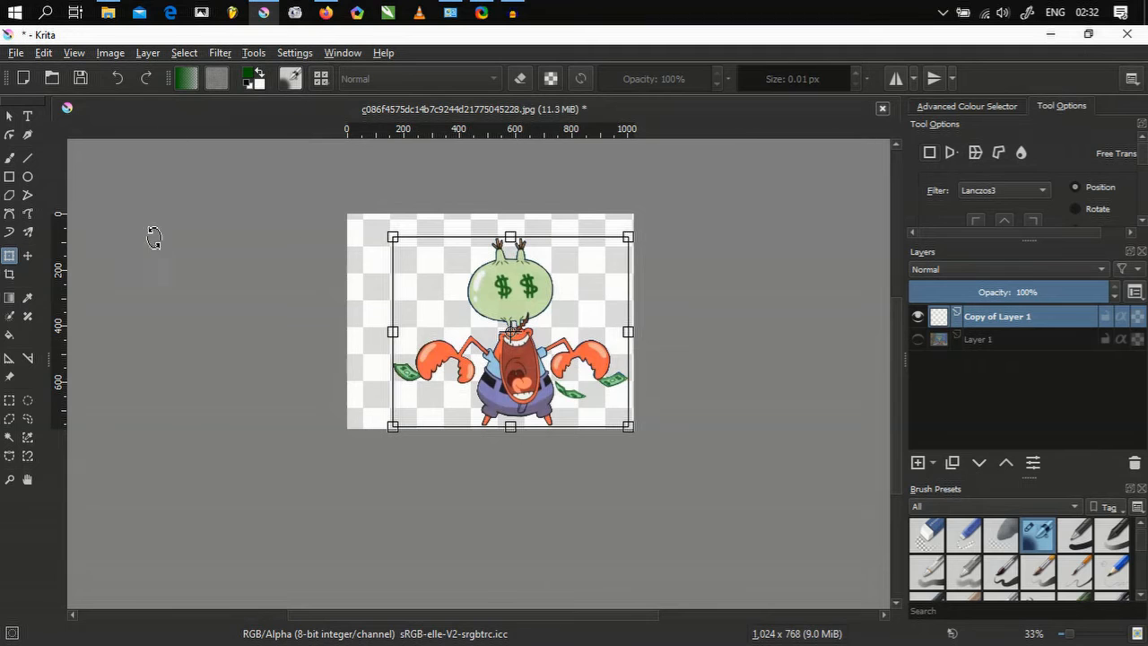
key("Return")
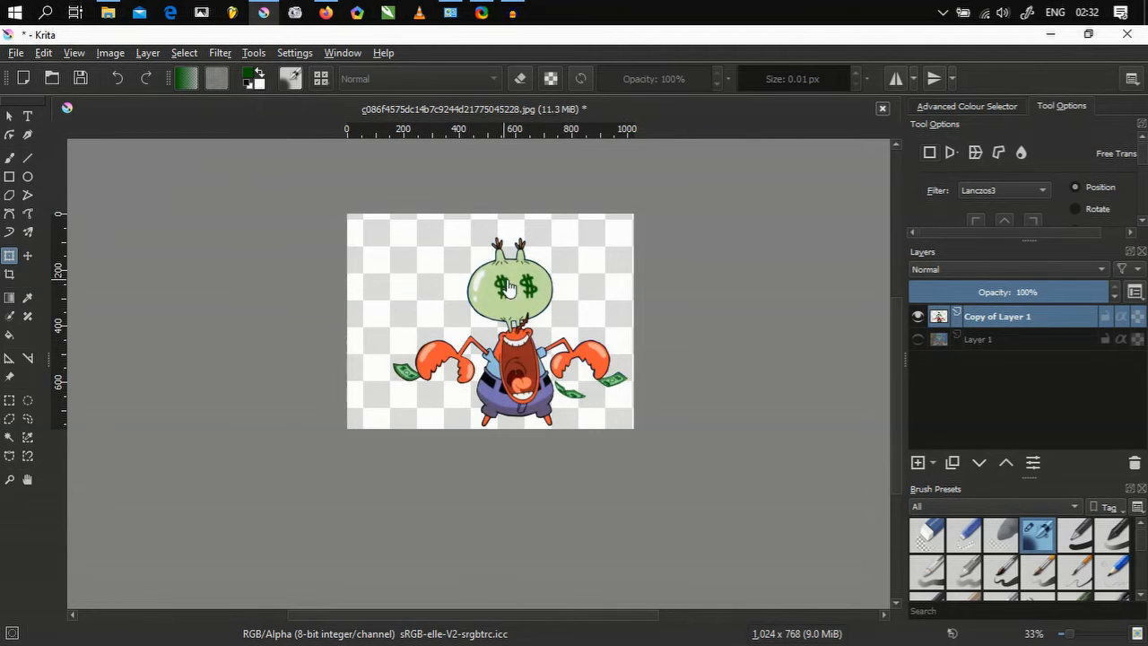
left_click(517, 371)
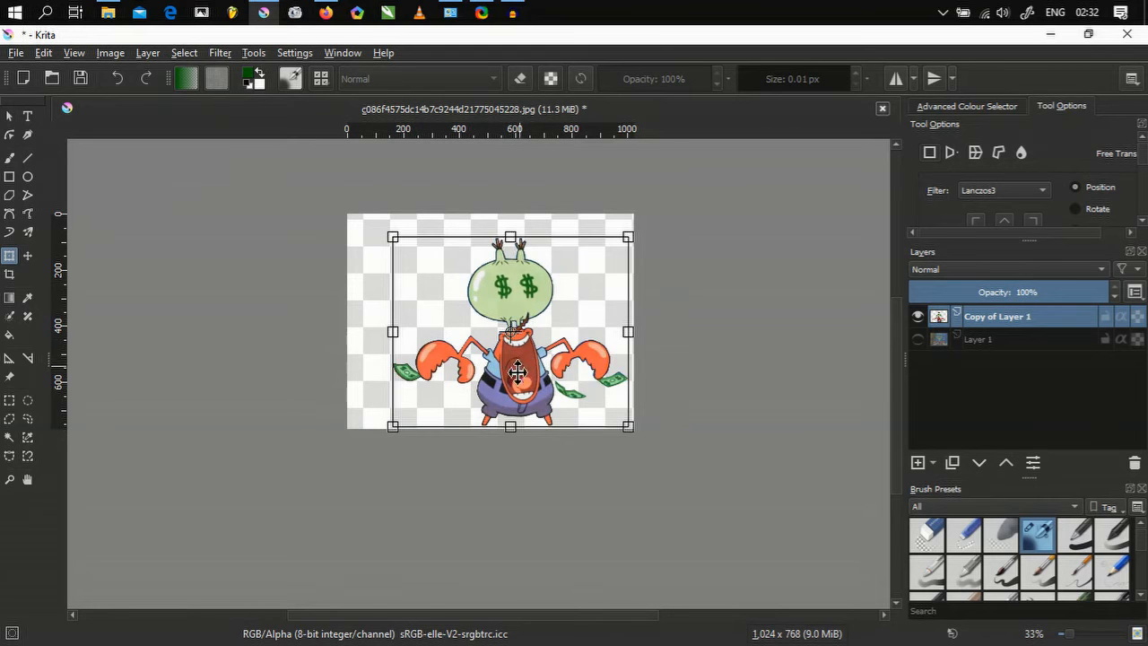
left_click_drag(518, 371, 477, 372)
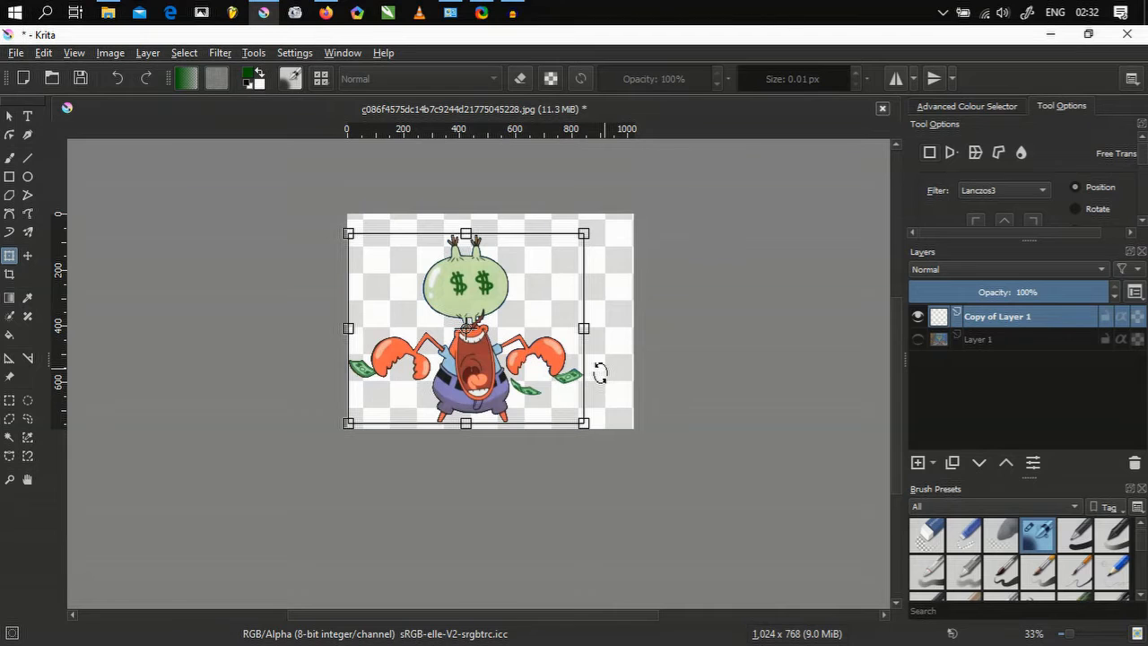
key("Return")
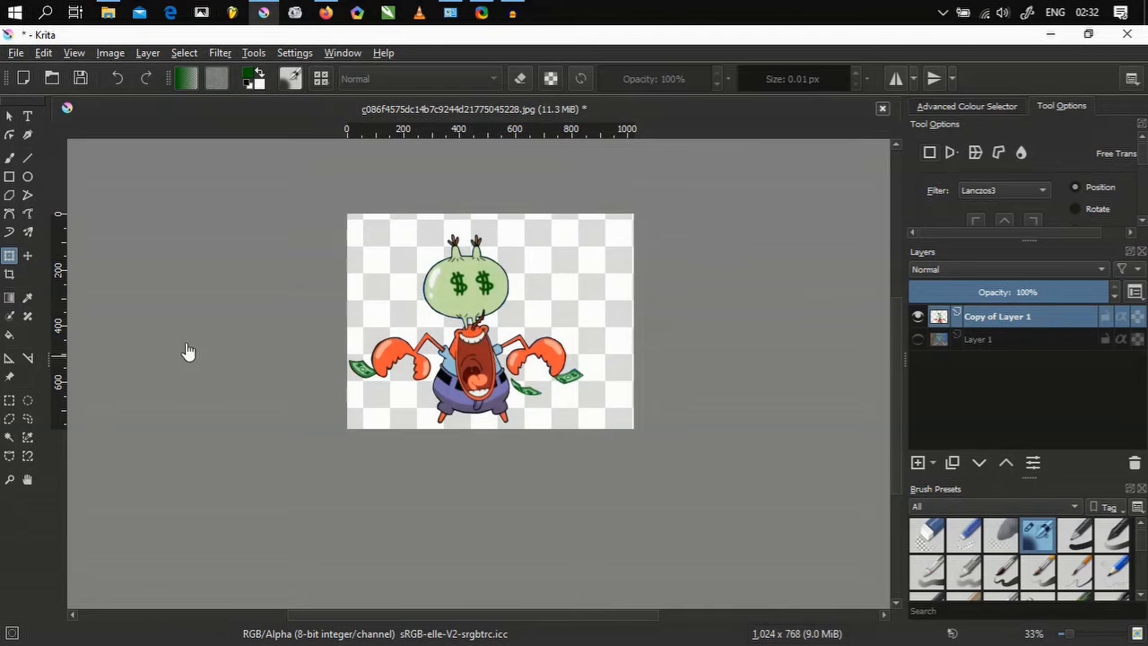
- Create a text box beside the crab's head and replace its placeholder text with "MANTAV"
left_click(28, 117)
left_click_drag(510, 231, 620, 315)
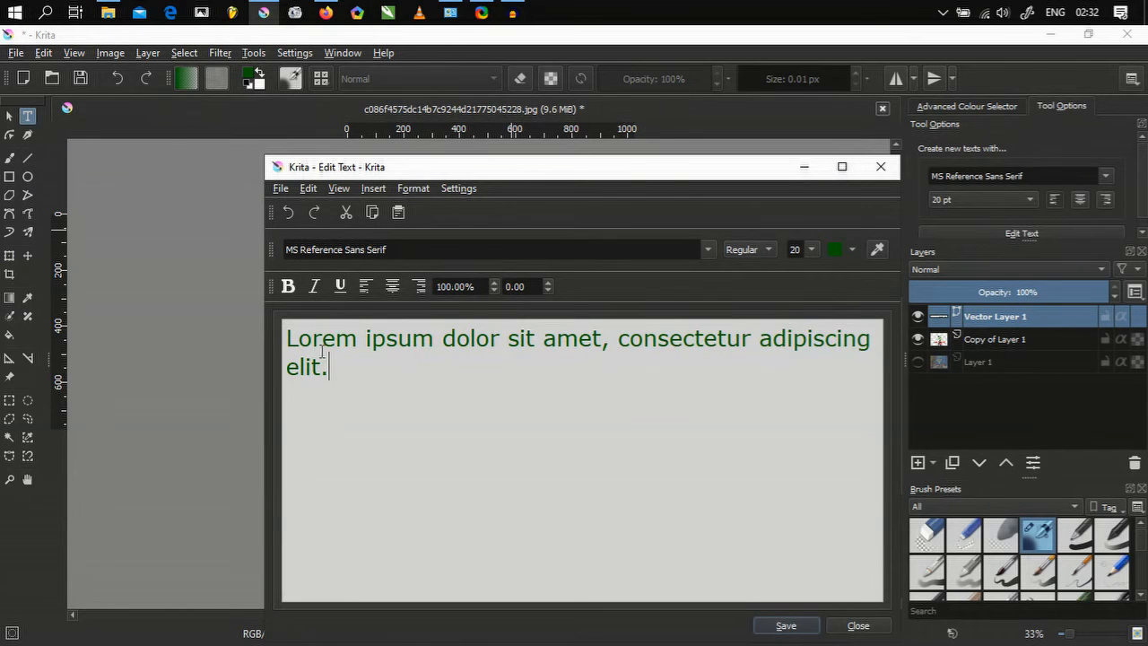
left_click_drag(327, 364, 271, 310)
type("MAN")
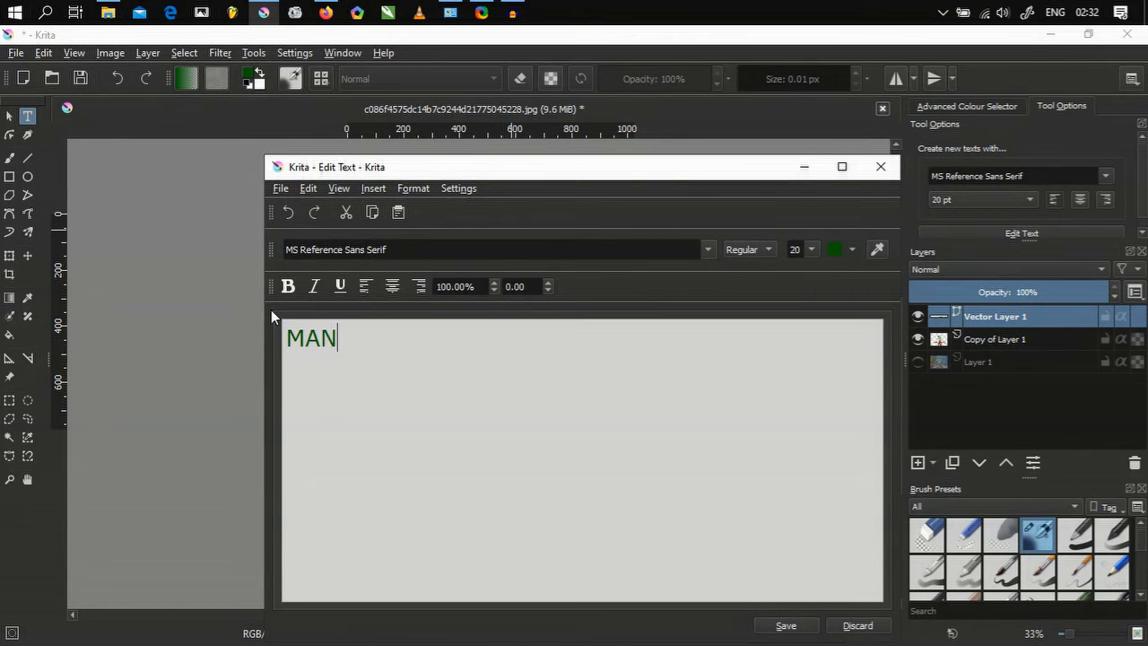
type("TABSS")
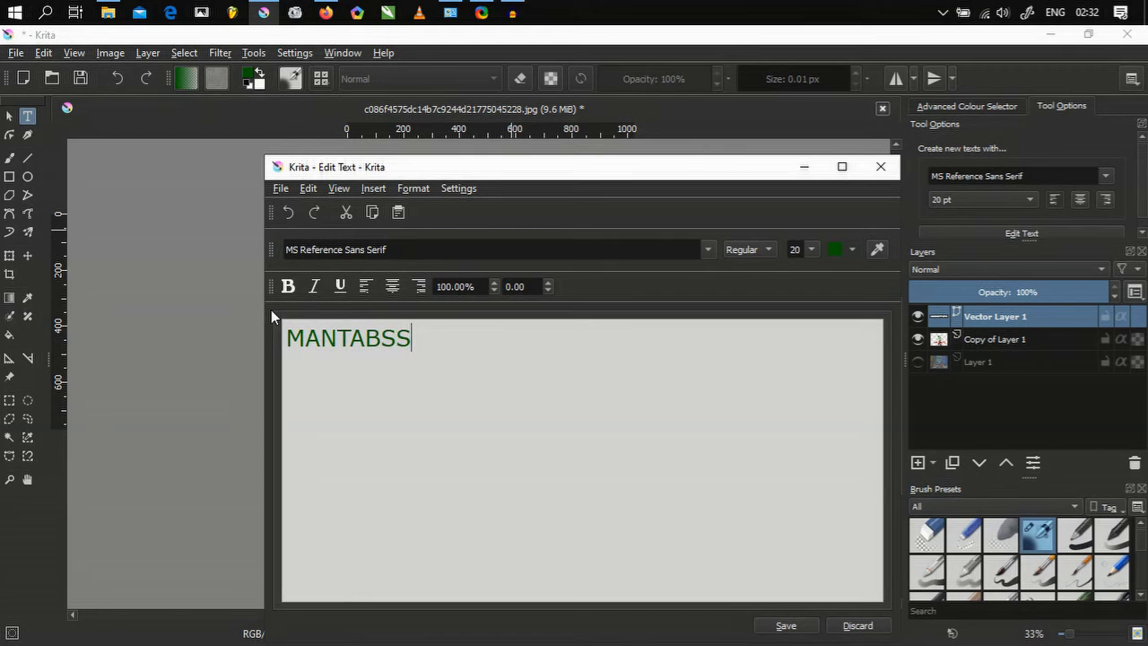
key("BackSpace")
key("BackSpace")
key("BackSpace")
type("VV")
key("BackSpace")
- Set the font of the whole word MANTAV to Brush Script Std
left_click_drag(415, 343, 266, 341)
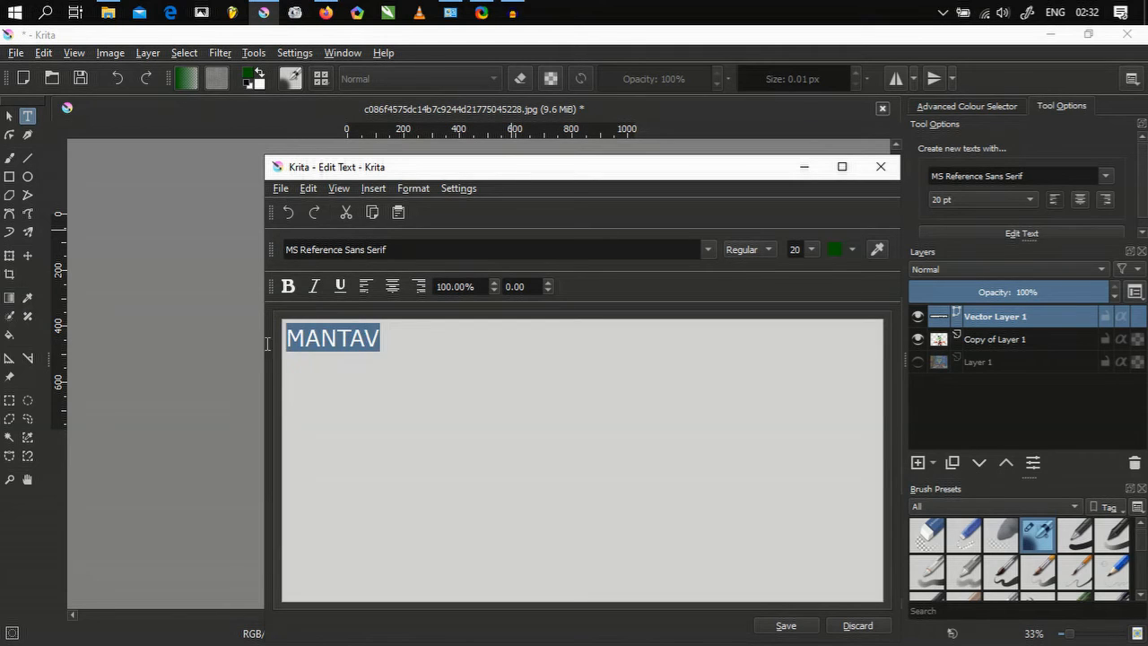
left_click(710, 250)
scroll(485, 329, "down", 3)
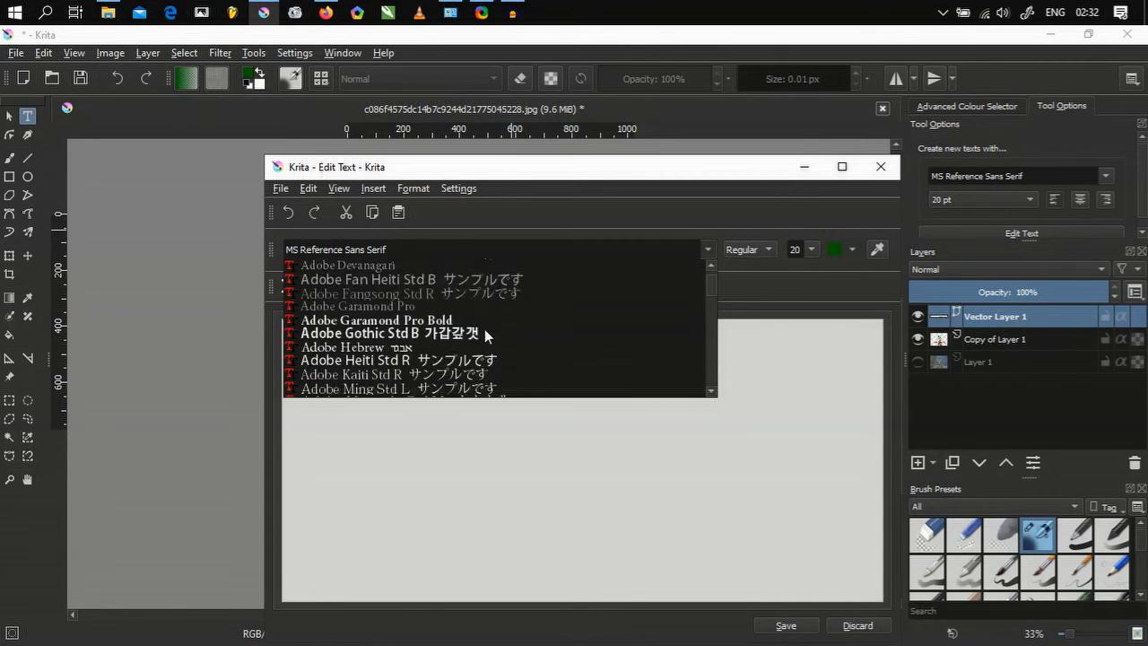
scroll(484, 329, "down", 20)
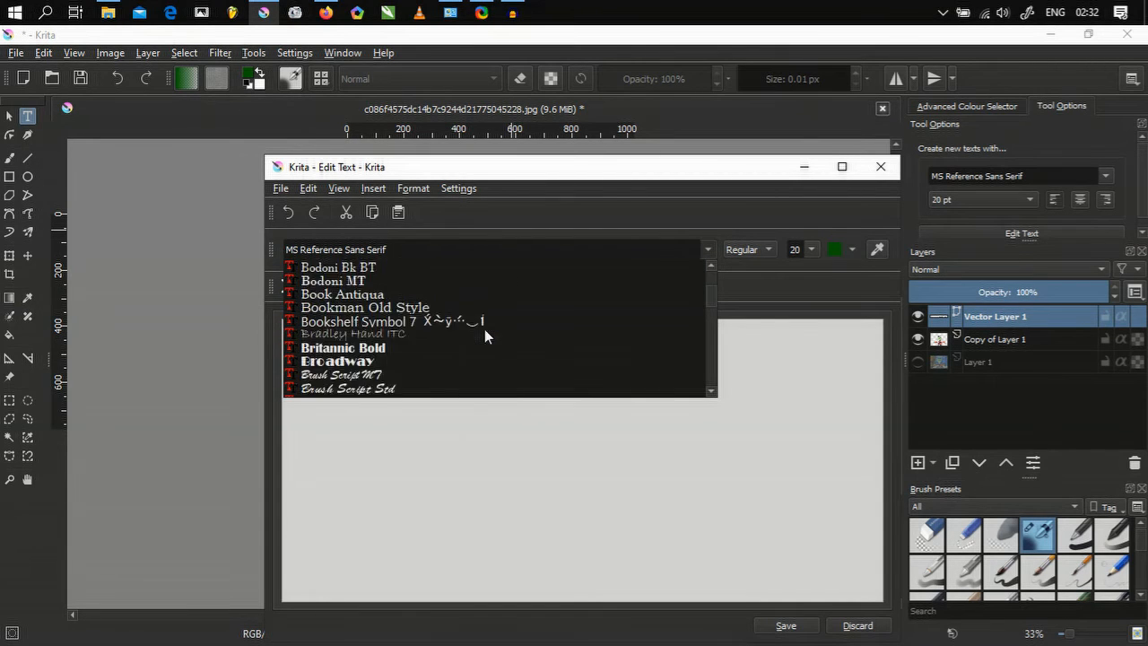
scroll(485, 336, "down", 1)
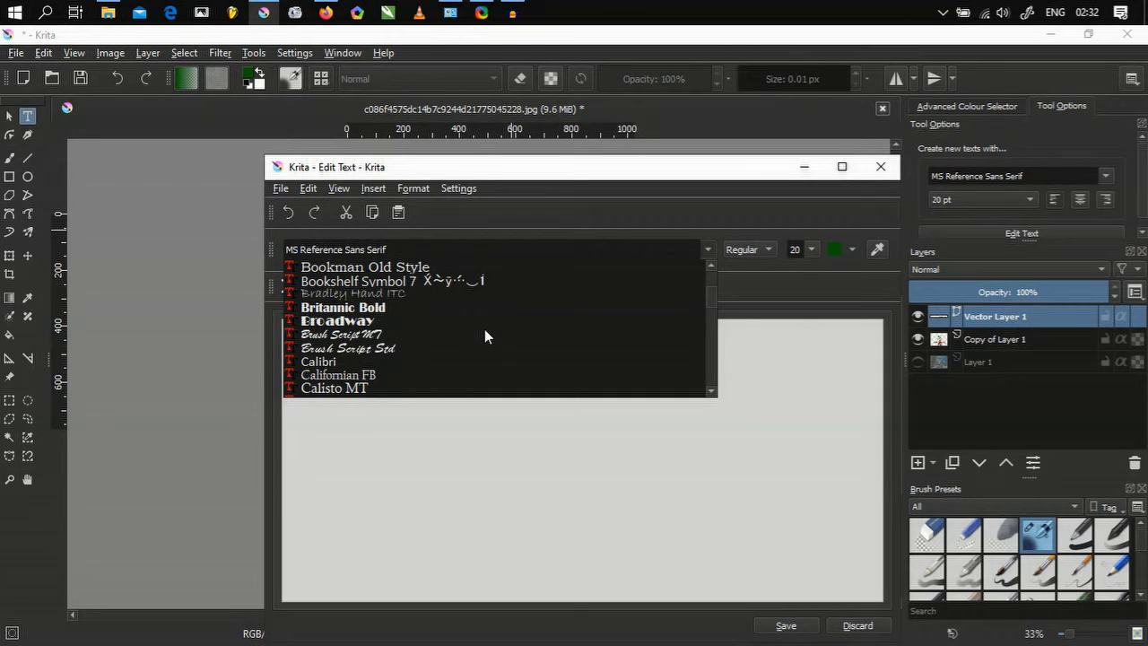
left_click(382, 350)
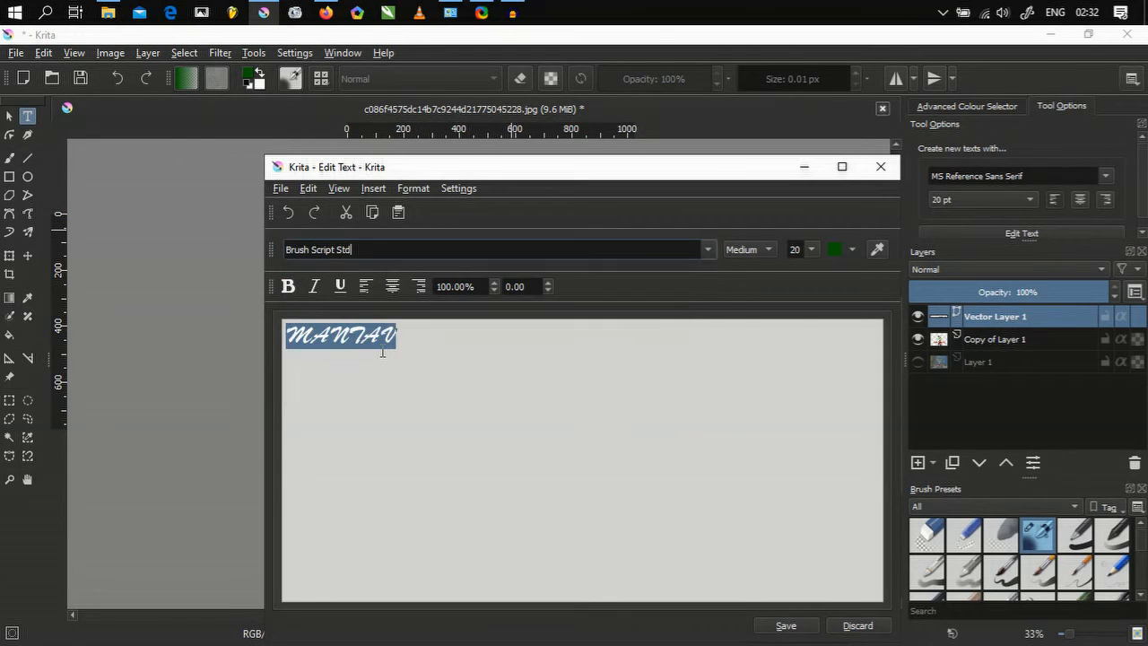
- Change the selected word's font to Comic Sans MS with the Bold style
left_click(708, 250)
scroll(497, 341, "down", 8)
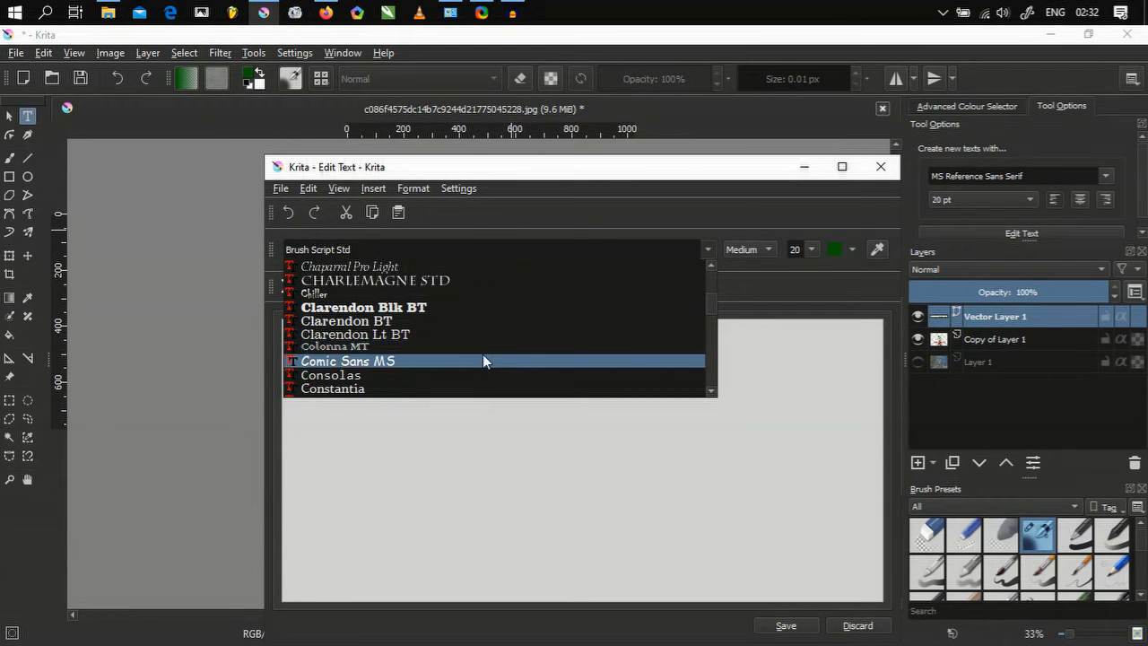
left_click(482, 359)
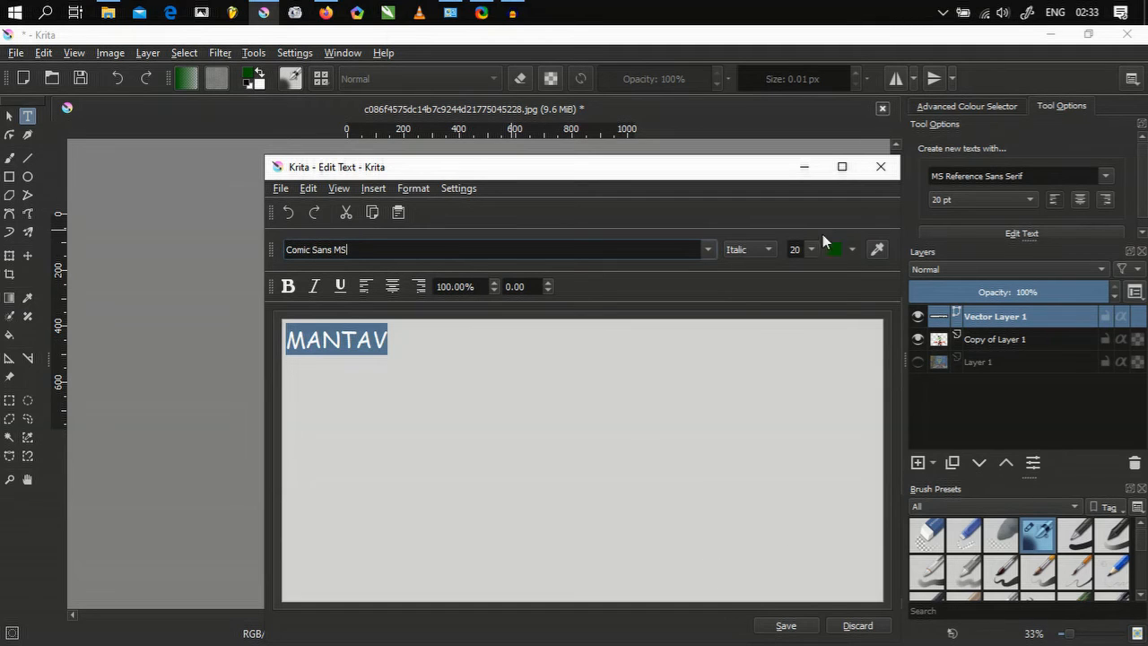
left_click(753, 250)
left_click(748, 273)
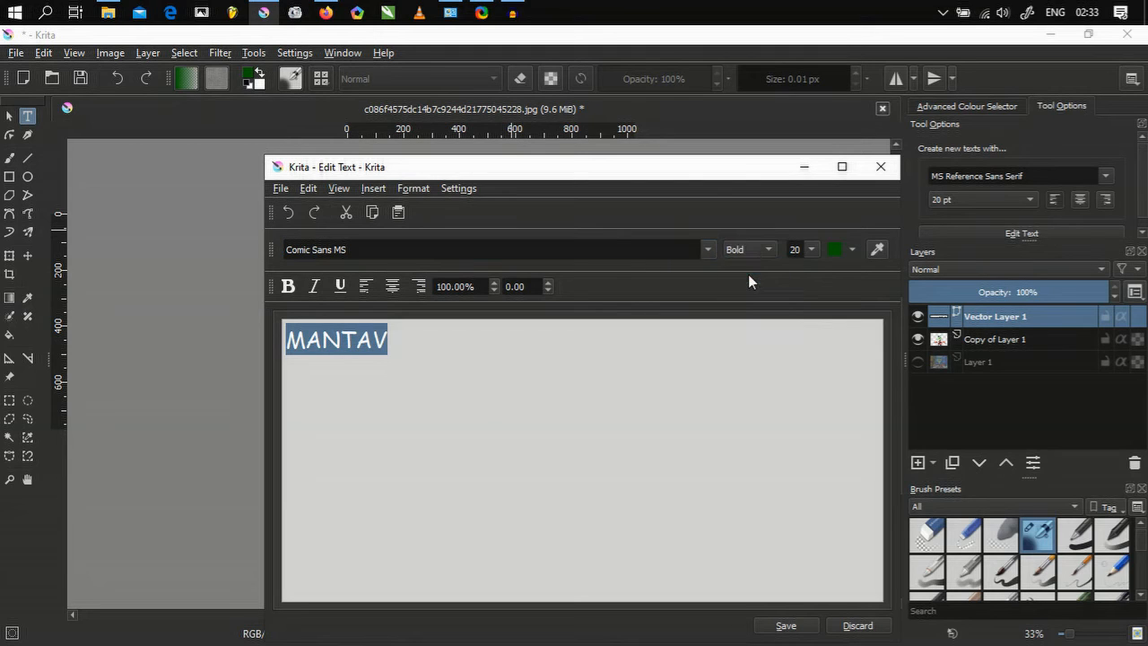
- Pick the word's font style once more, then save the text and close the text editor
left_click(756, 250)
left_click(748, 267)
left_click(789, 625)
left_click(878, 168)
- Enlarge the MANTAV caption with the Transform tool, fit it into the canvas's upper-right corner beside the crab's head, and apply the transformation
key("1")
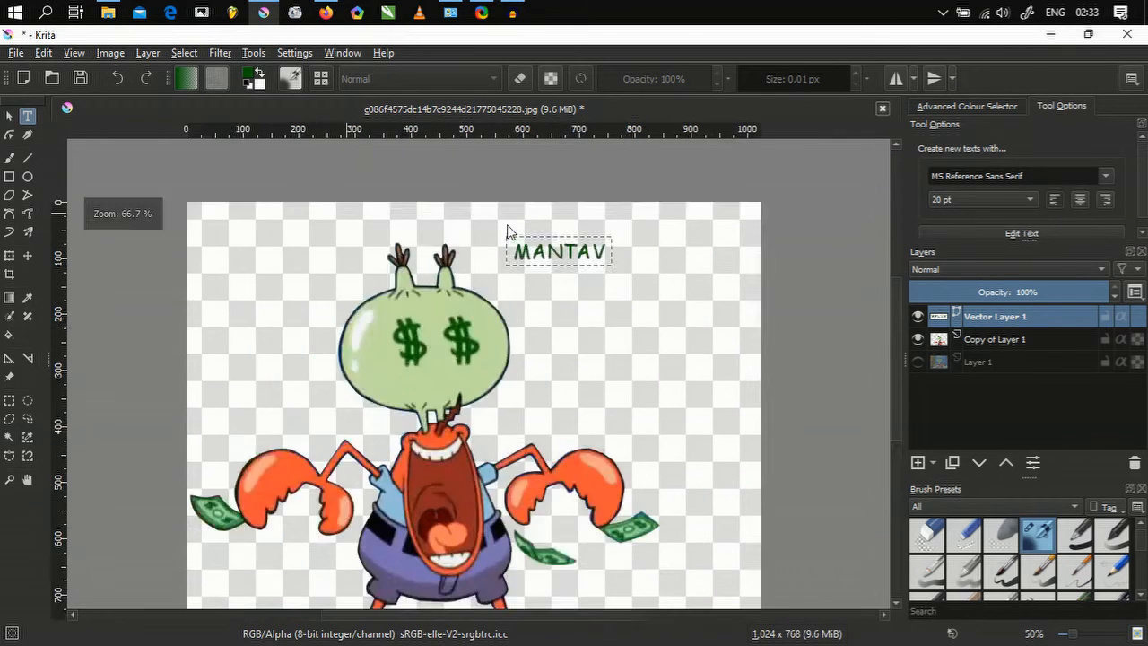
key("minus")
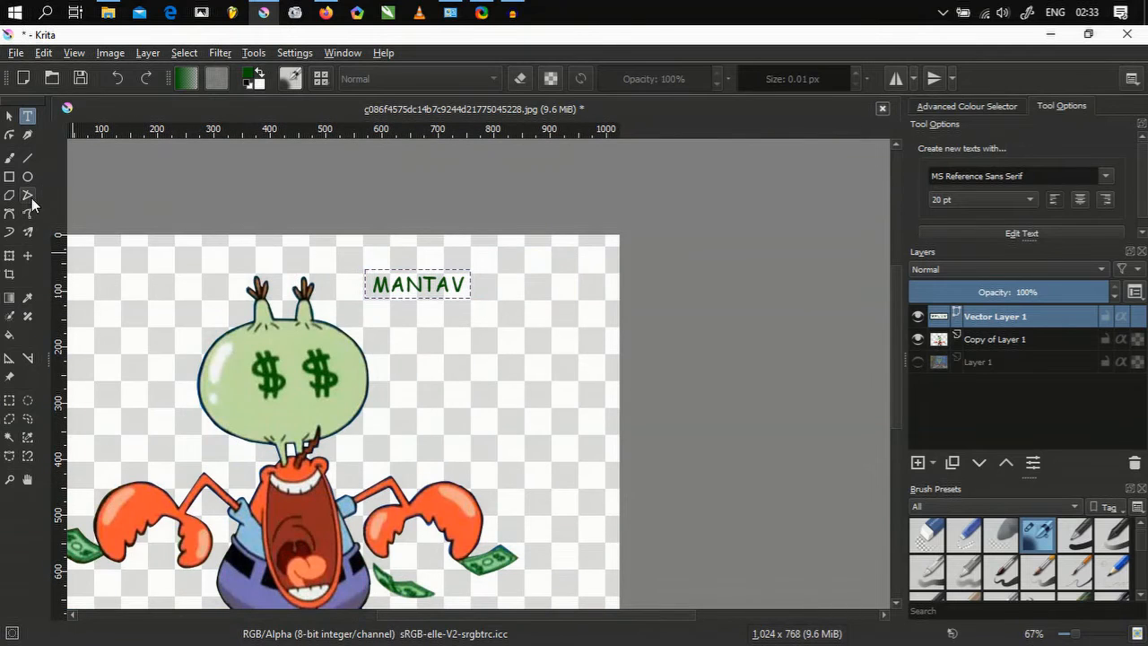
left_click(10, 257)
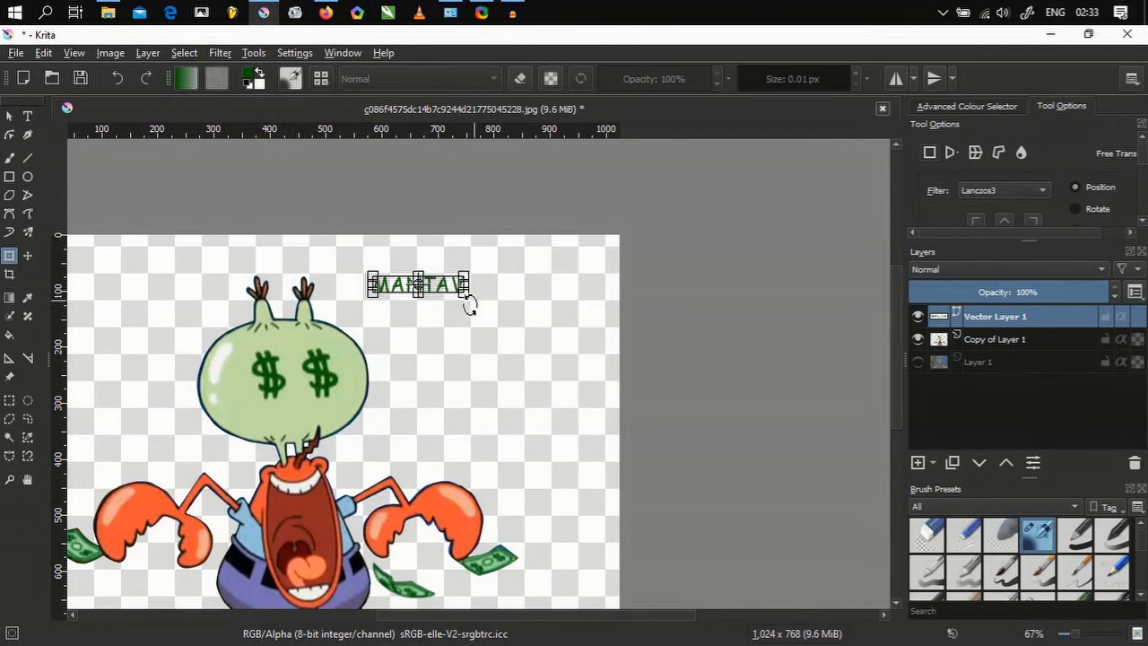
left_click_drag(464, 293, 612, 375)
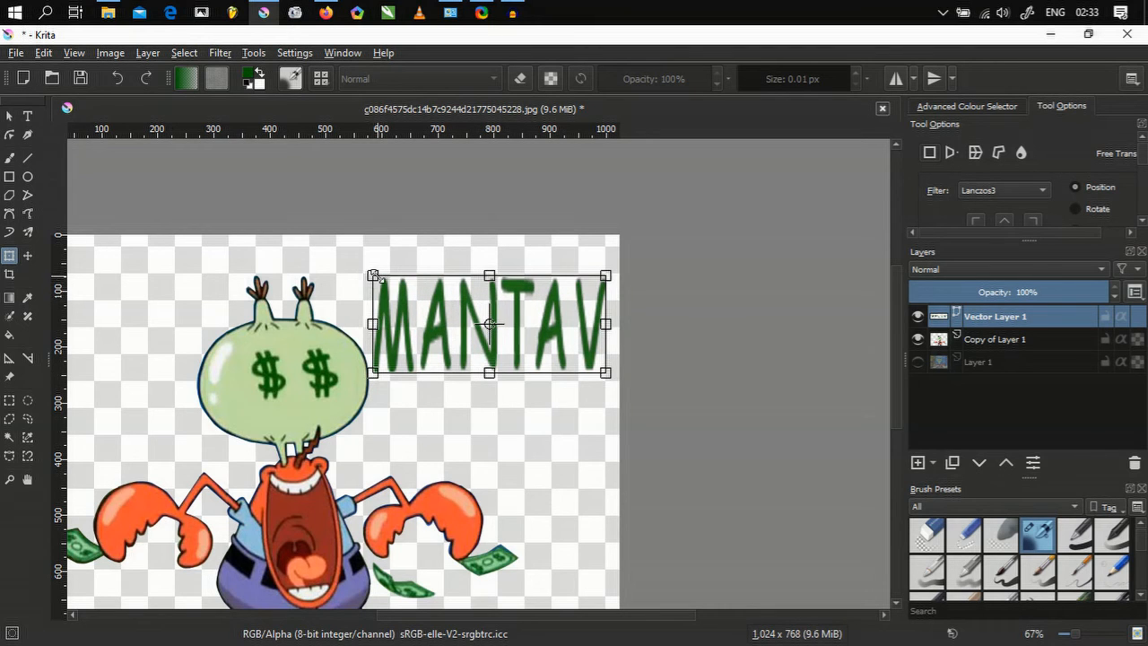
left_click_drag(376, 275, 397, 283)
left_click_drag(508, 346, 472, 310)
left_click_drag(562, 329, 606, 336)
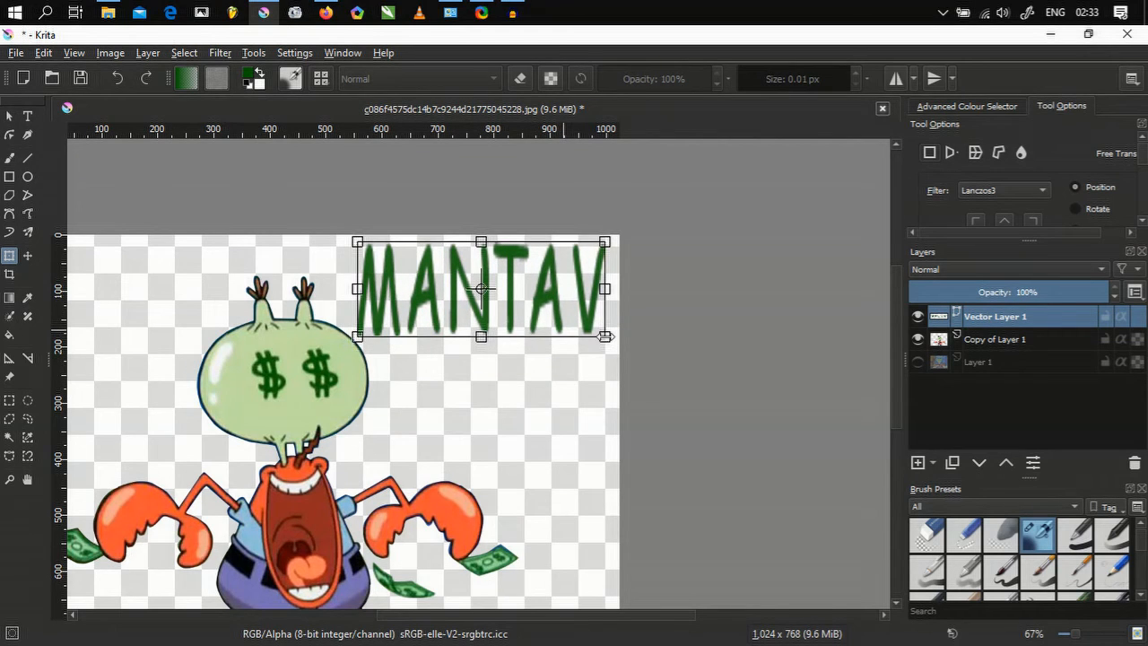
key("Return")
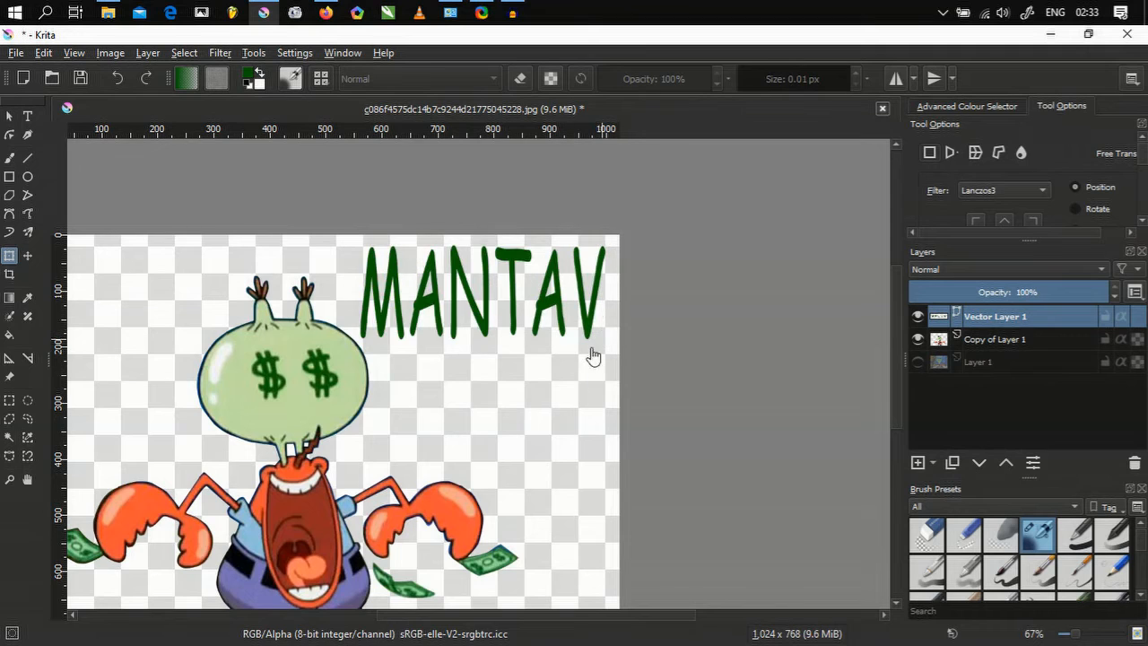
scroll(559, 415, "down", 2)
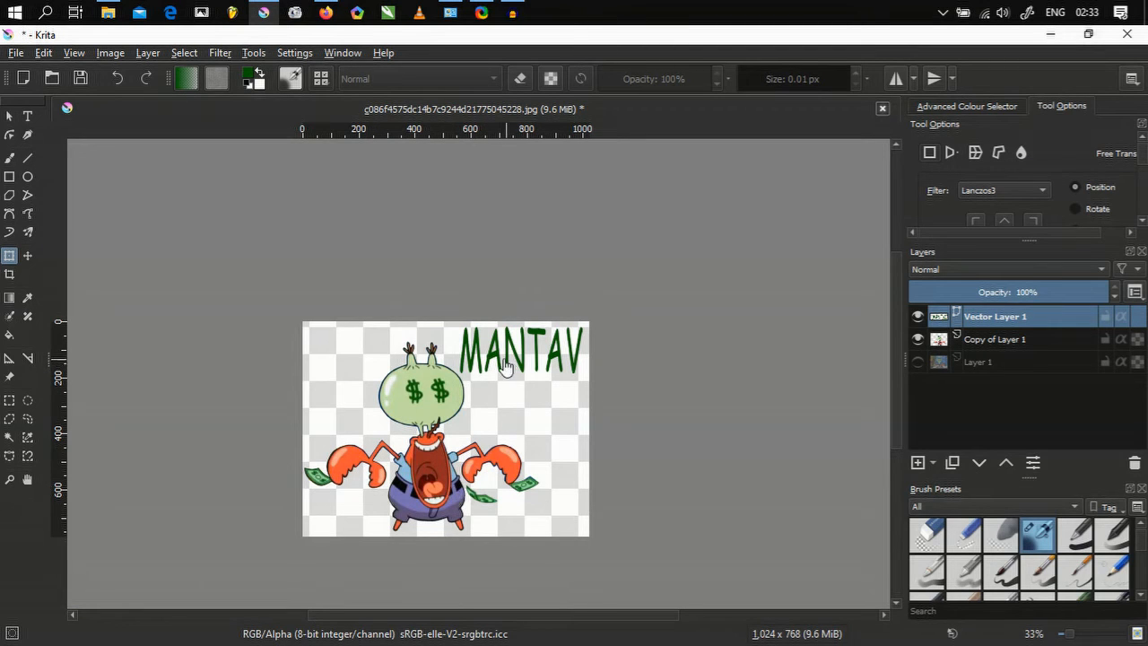
- Start exporting the image as a PNG, with the DATA (D:) drive as the destination
left_click(16, 54)
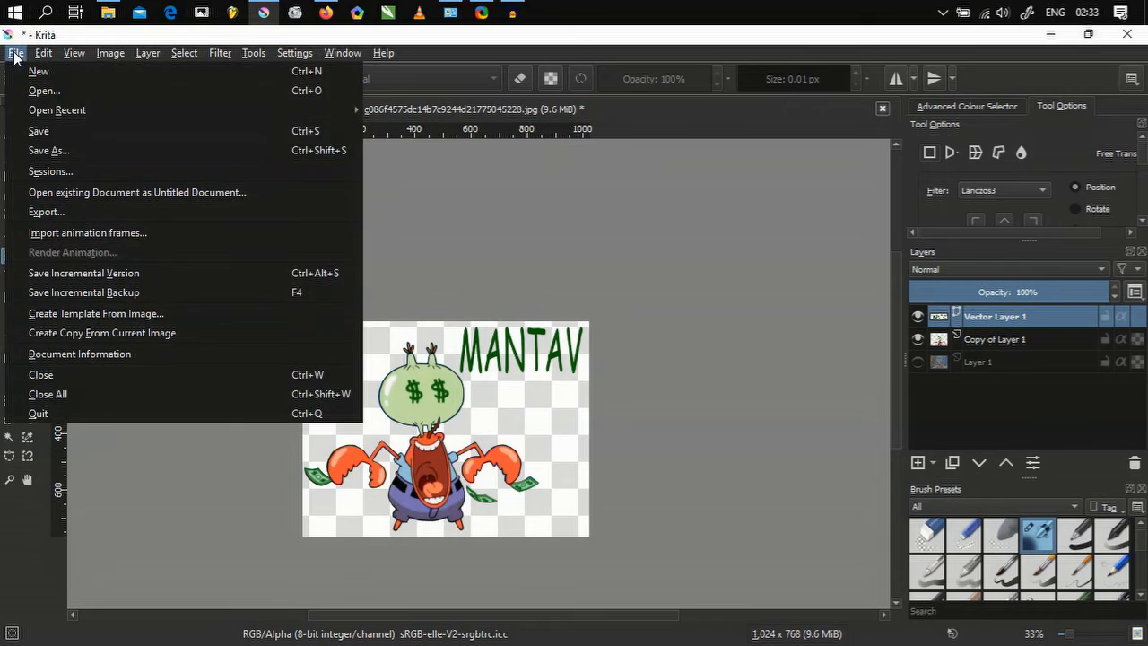
left_click(72, 219)
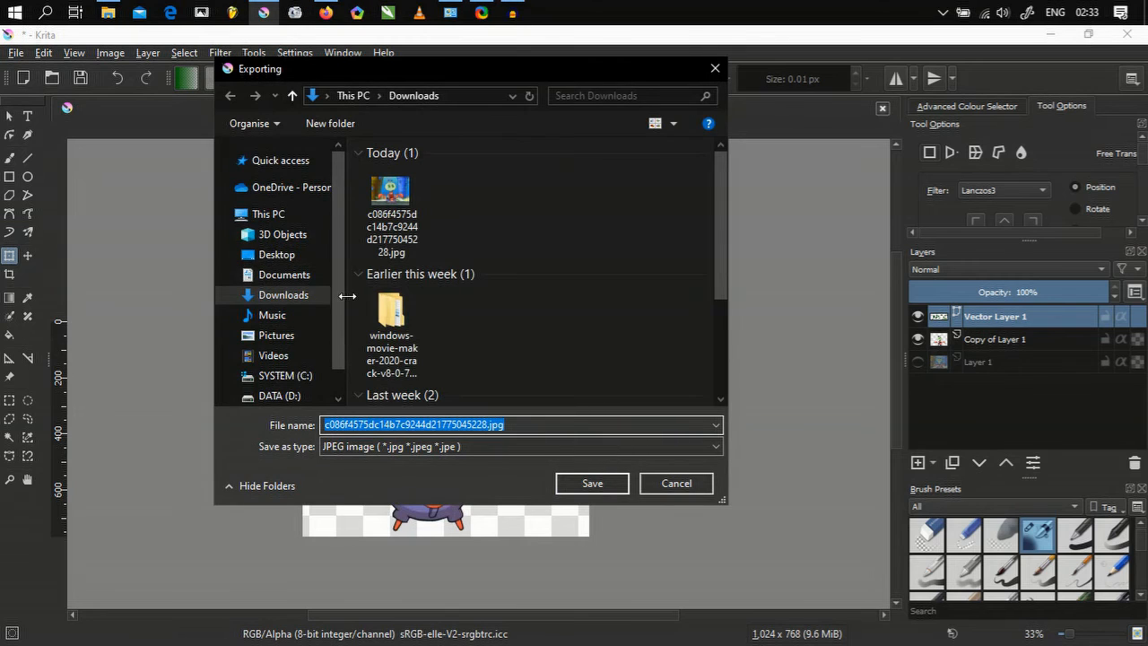
scroll(335, 260, "down", 1)
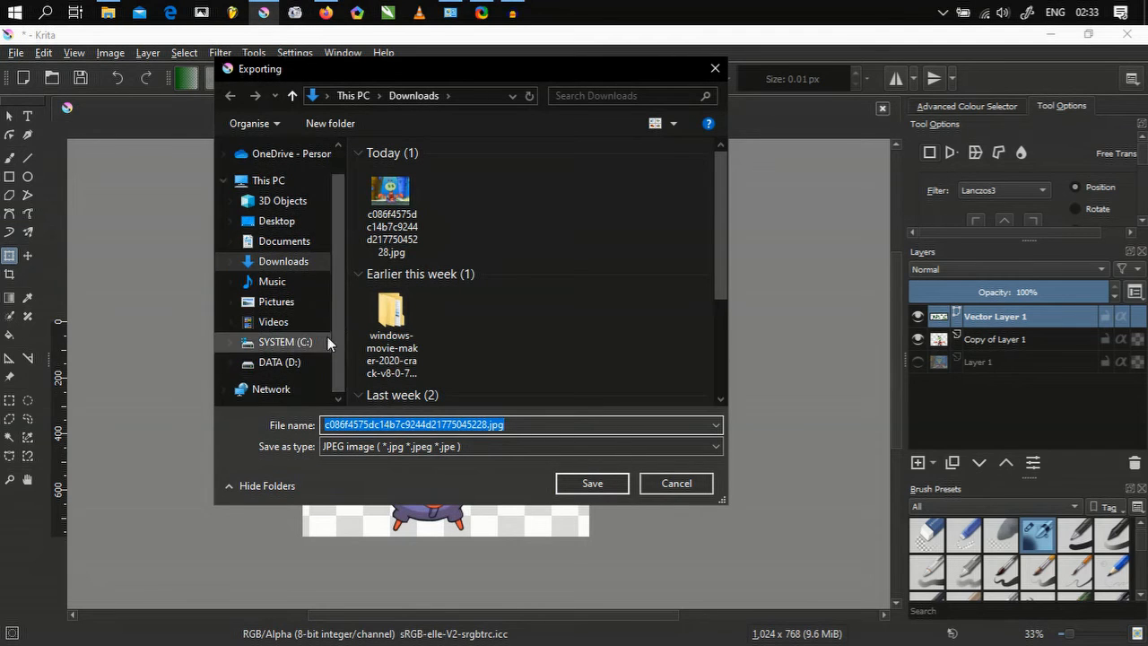
left_click(434, 446)
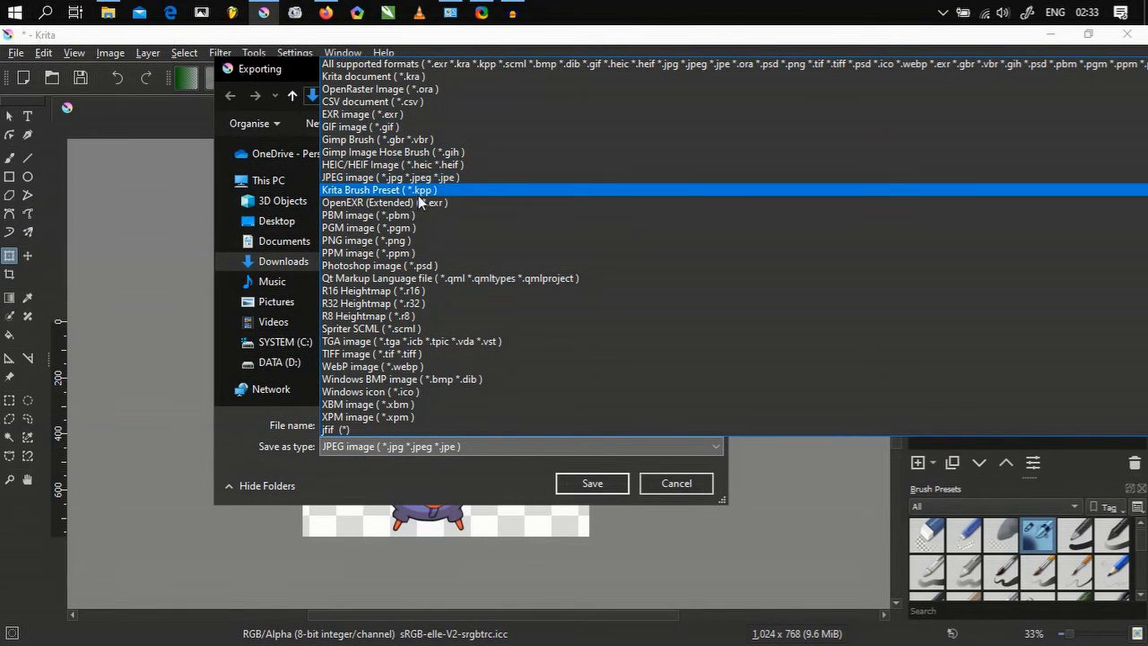
left_click(418, 242)
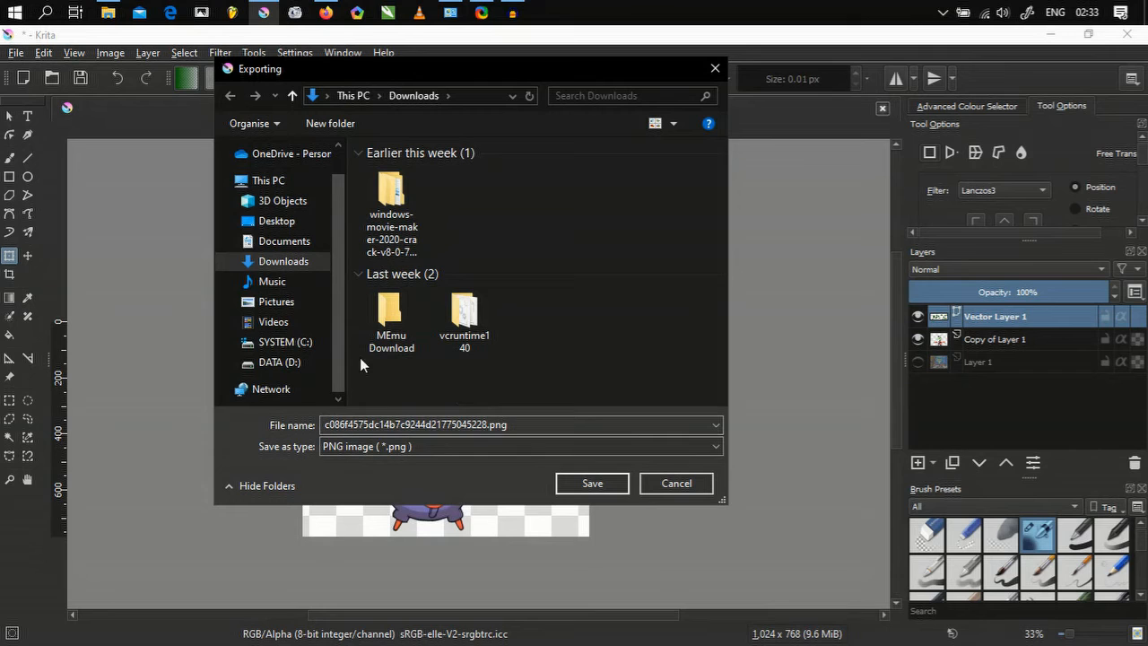
left_click(293, 369)
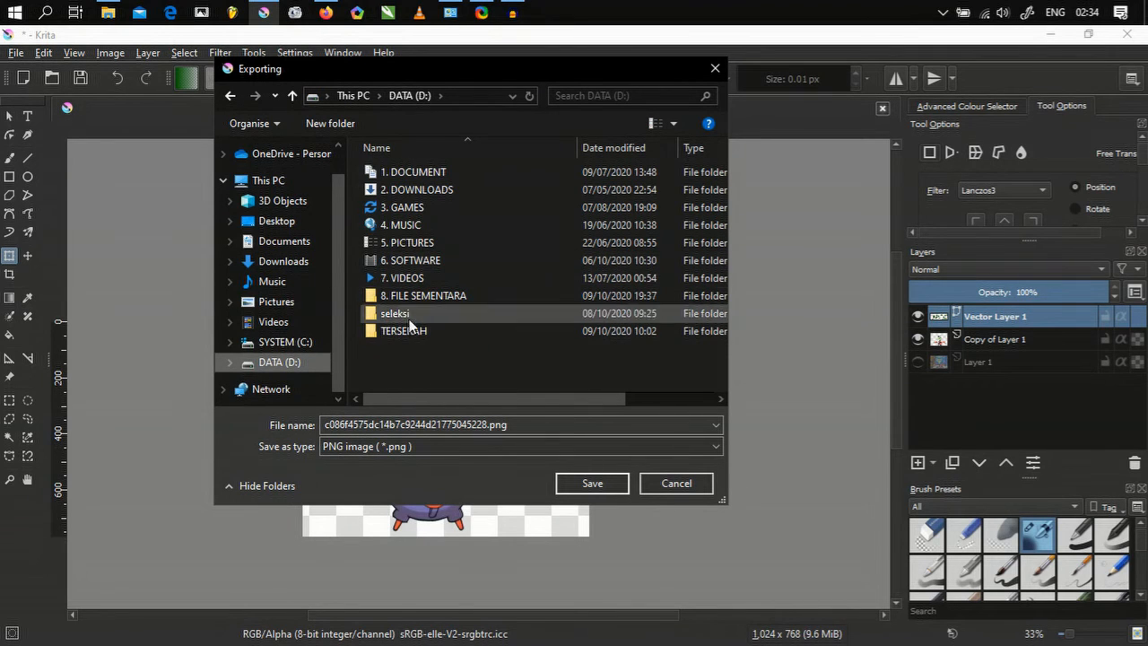
- Name the exported file TUAN CRAB, save it, and accept the PNG export options
left_click(401, 423)
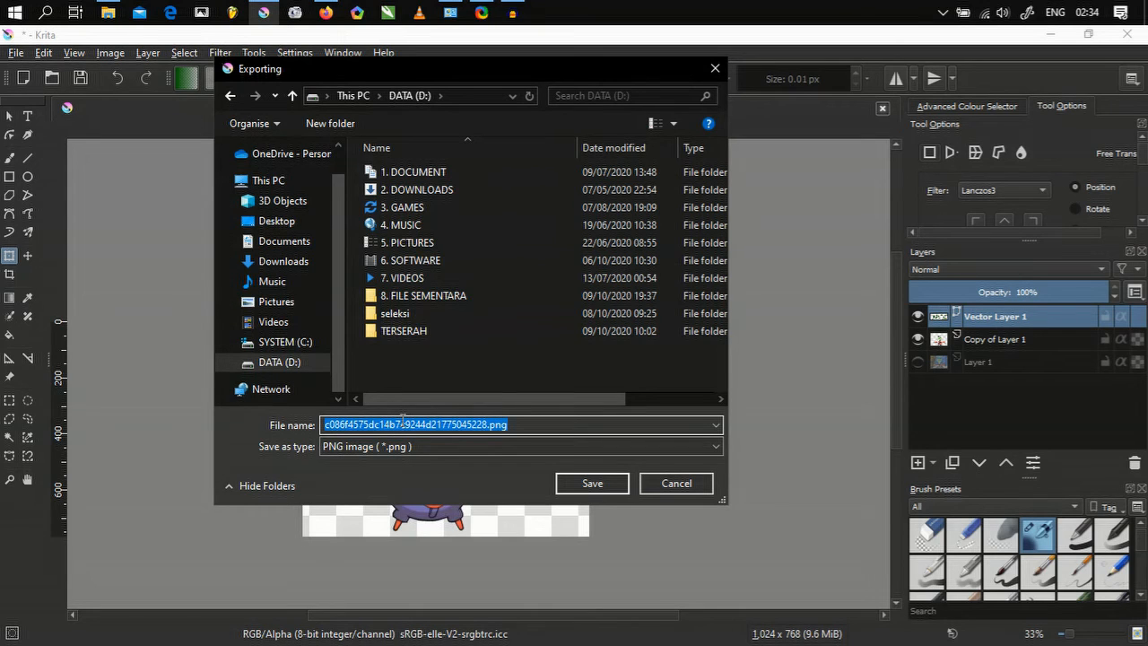
type("TAUN")
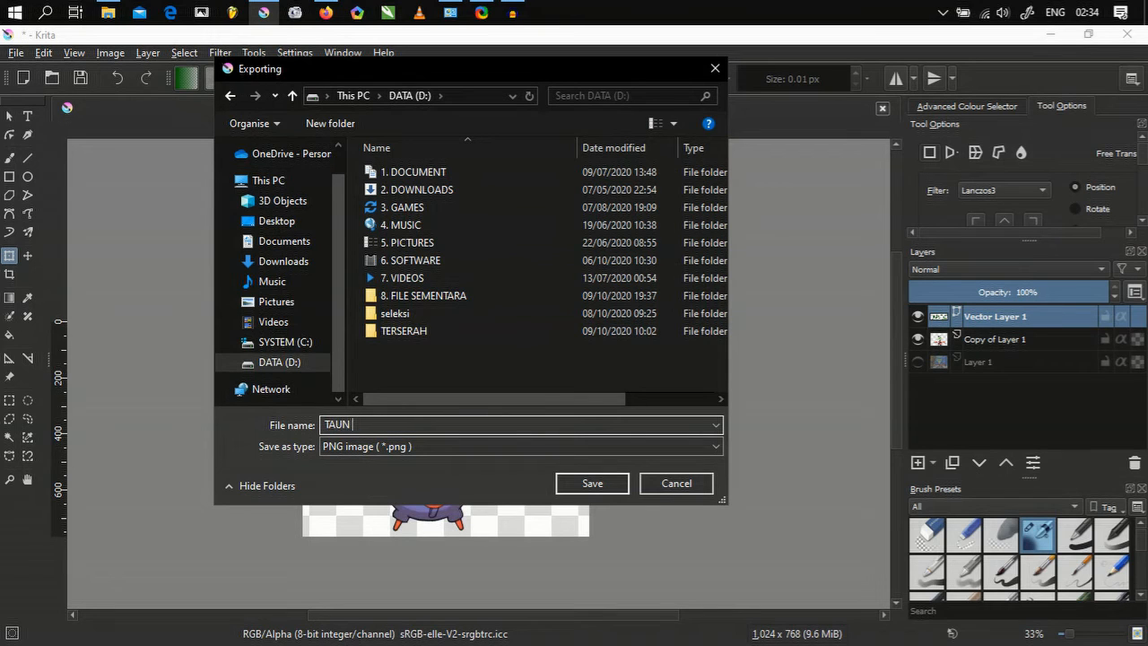
key("BackSpace")
key("BackSpace")
type("UAN")
left_click(578, 482)
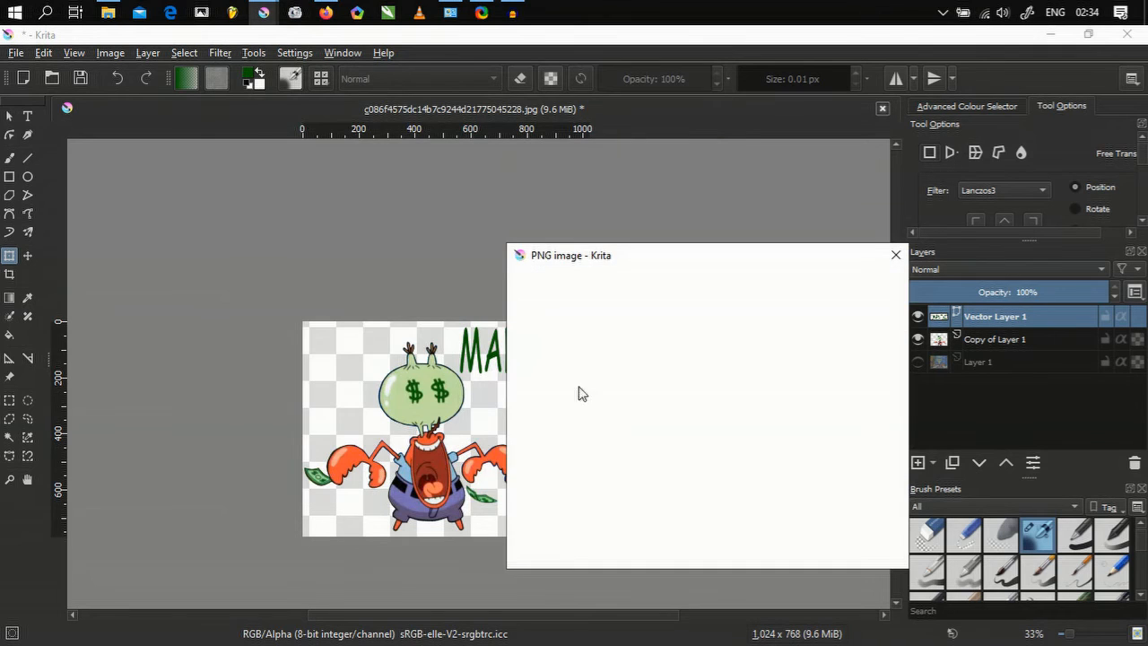
left_click(777, 555)
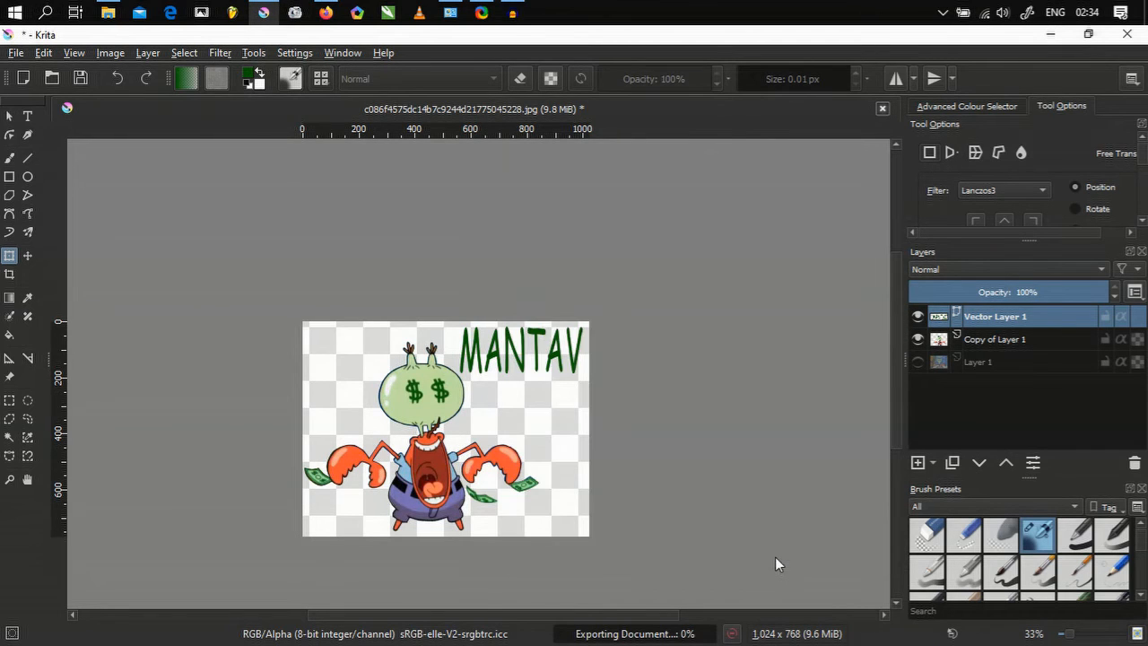
- Switch to File Explorer, preview TUAN CRAB.png from the DATA (D:) drive, and close the preview
left_click(111, 14)
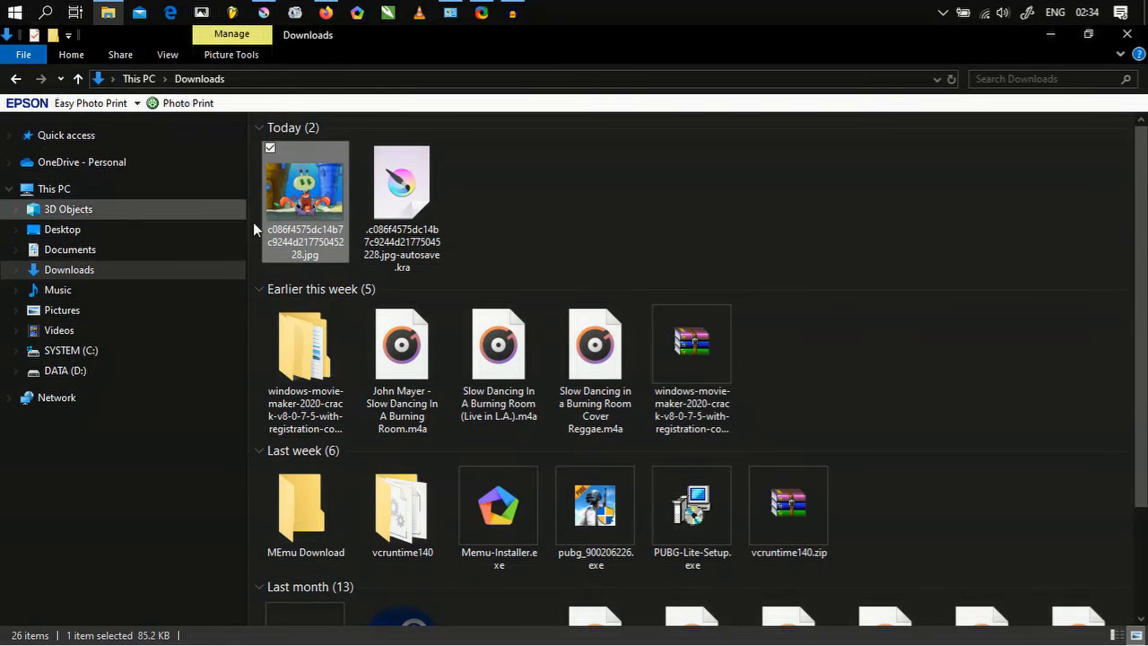
left_click(90, 372)
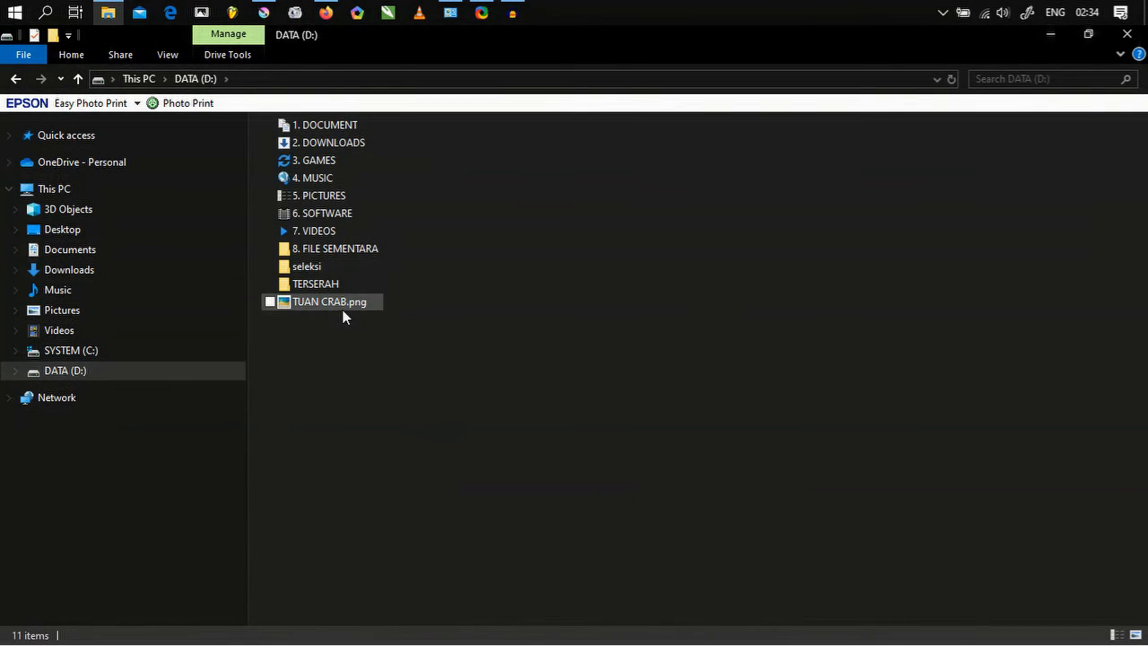
left_click(342, 308)
right_click(343, 314)
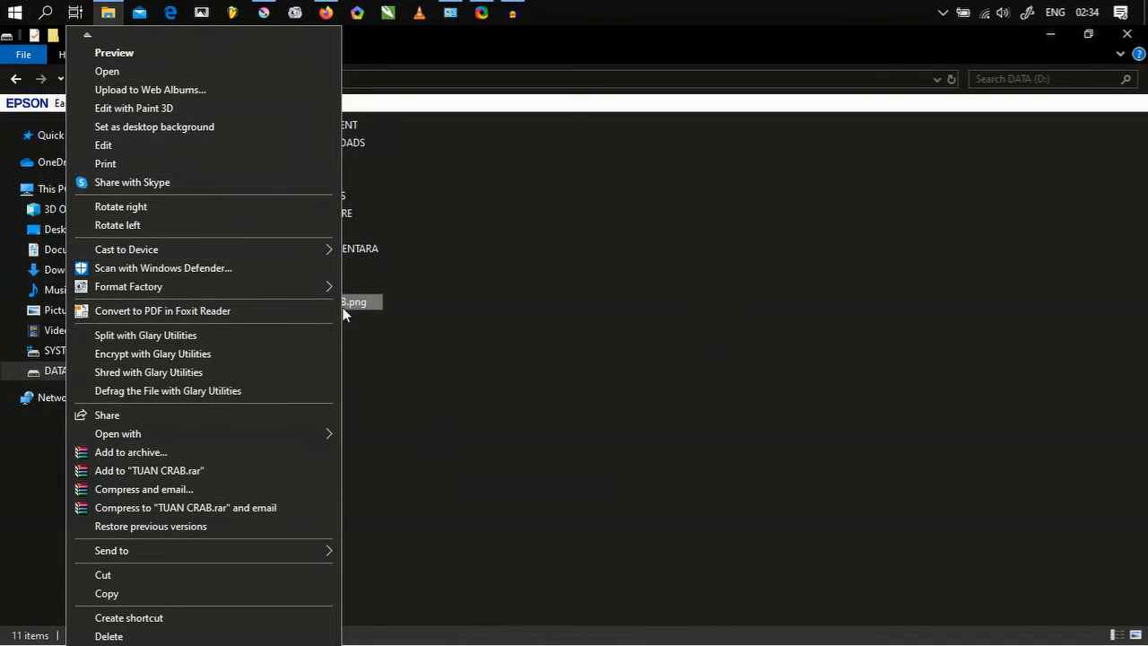
left_click(162, 60)
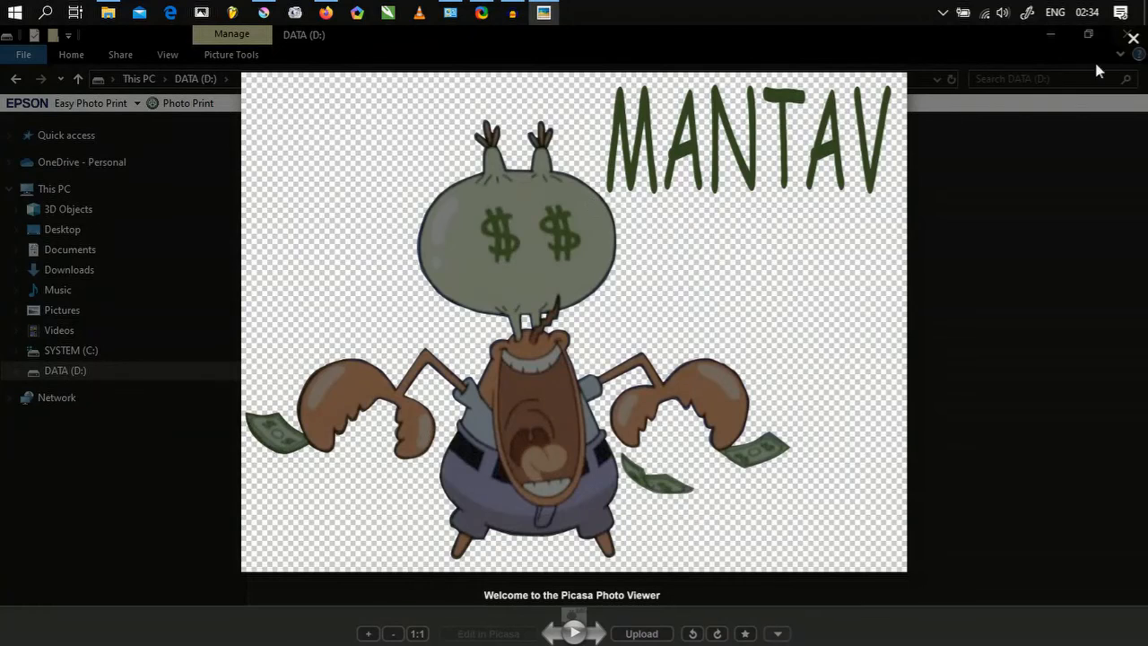
left_click(1133, 39)
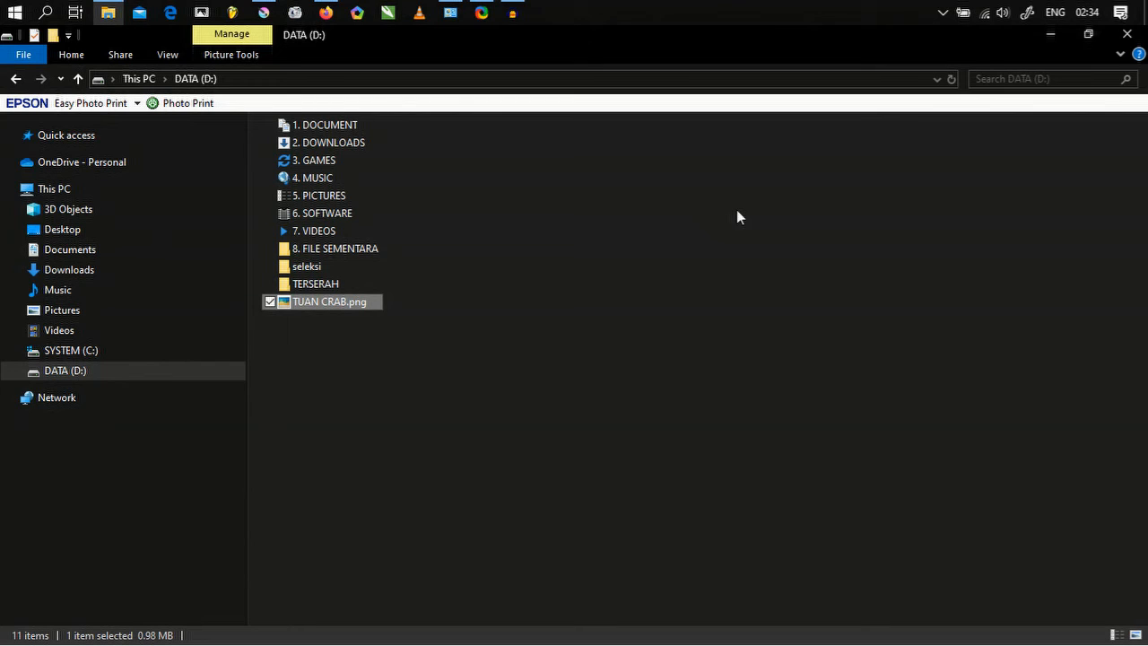
- Copy TUAN CRAB.png from the DATA (D:) drive
left_click(736, 217)
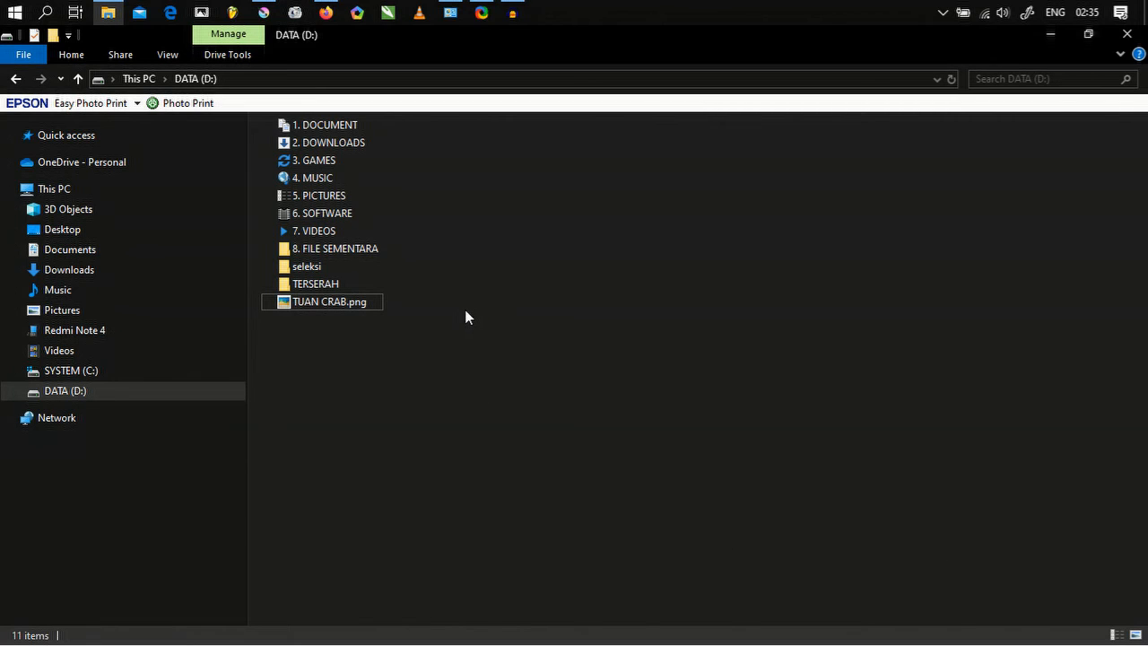
left_click(331, 303)
right_click(331, 305)
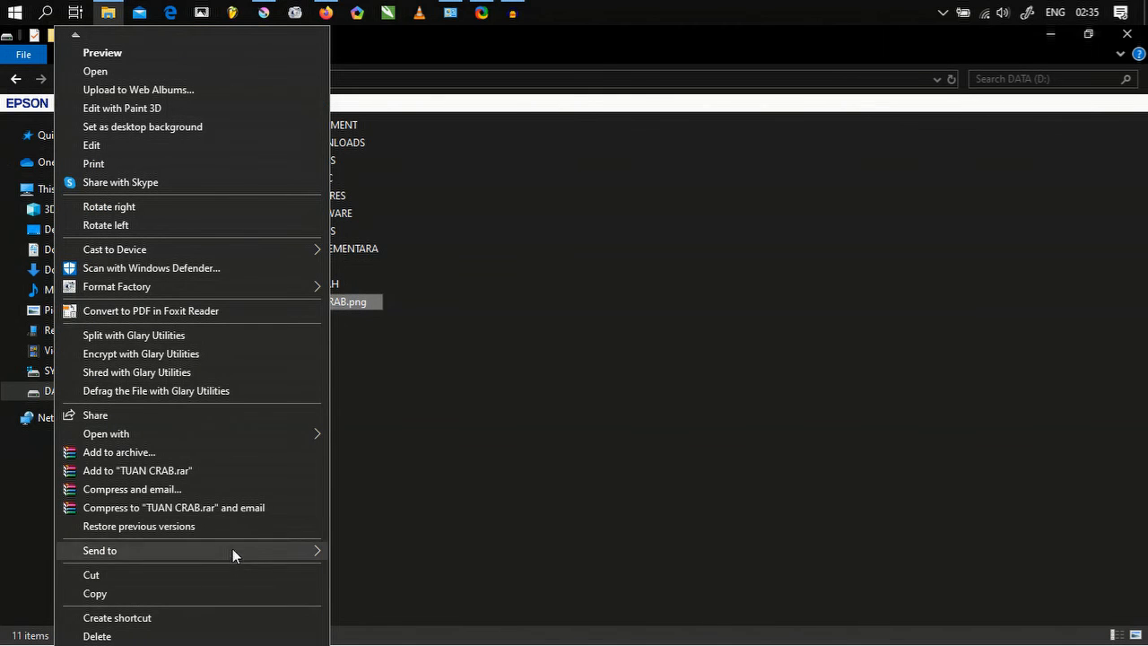
left_click(193, 595)
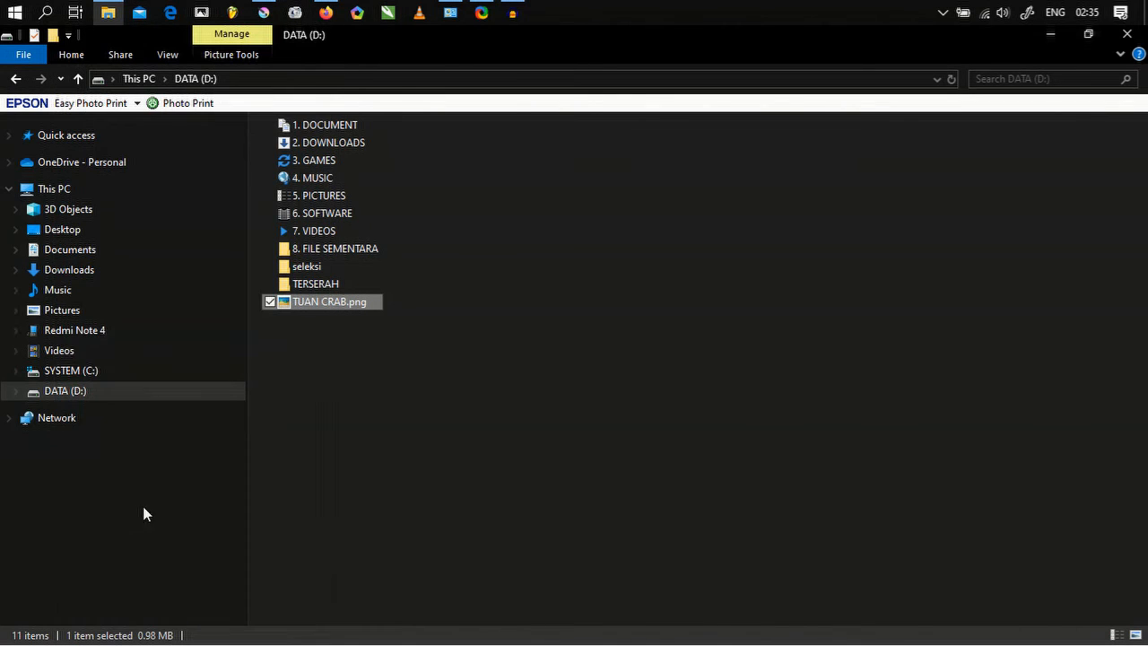
- Paste the copied file into the STRIKER folder of the Redmi Note 4's internal shared storage (Penyimpanan bersama internal)
left_click(14, 331)
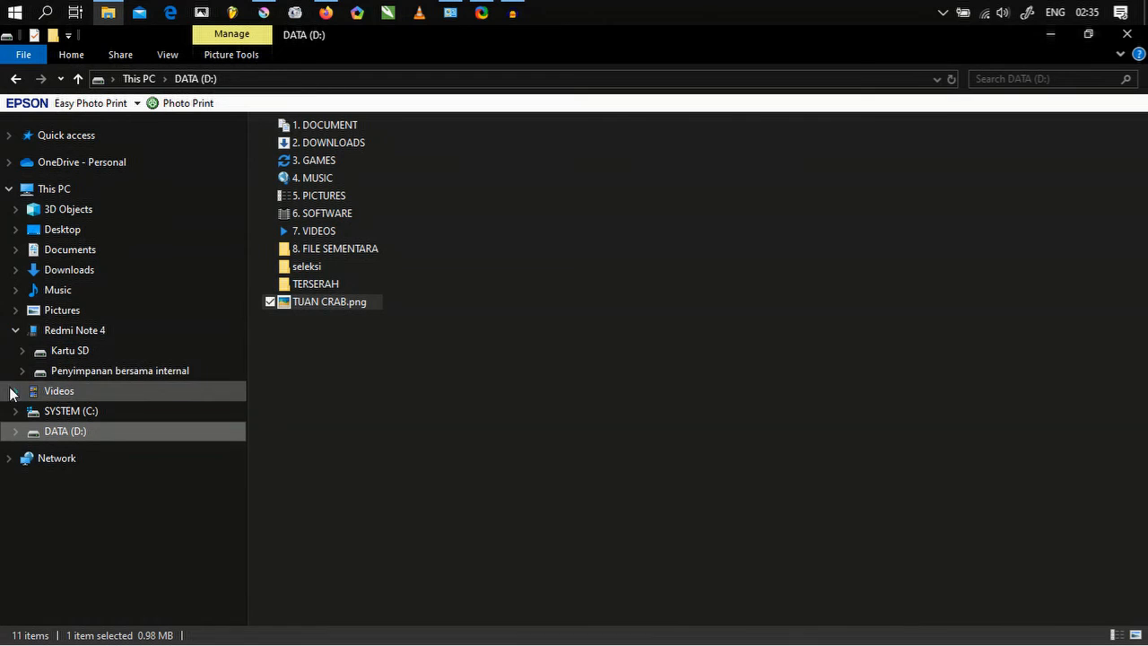
left_click(20, 351)
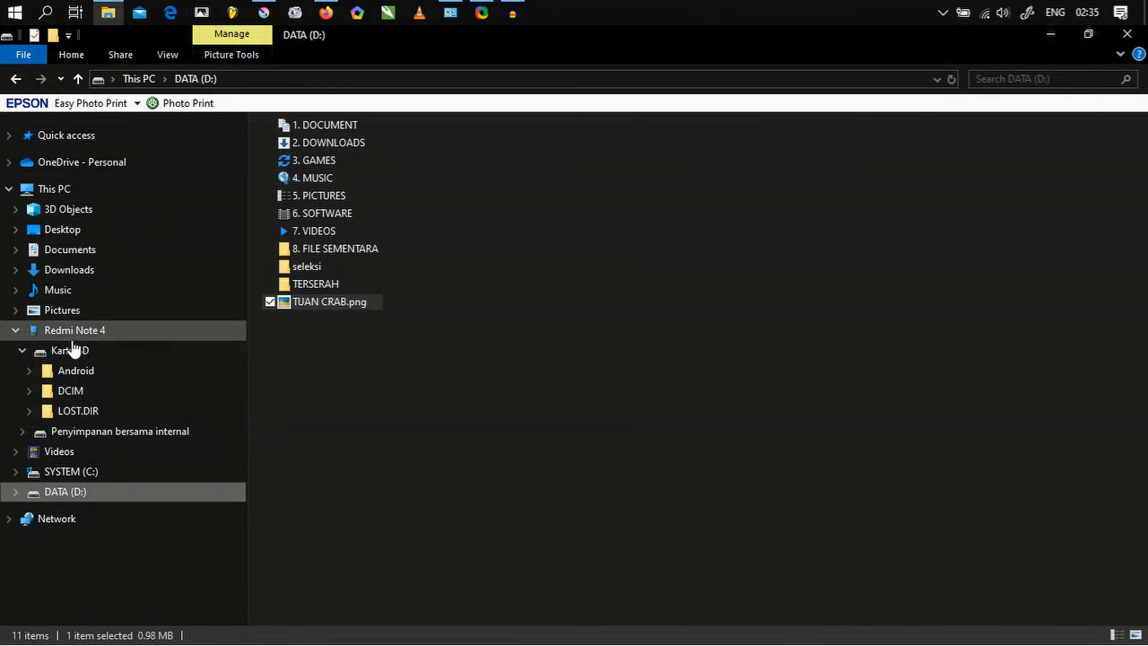
left_click(71, 336)
left_click(72, 351)
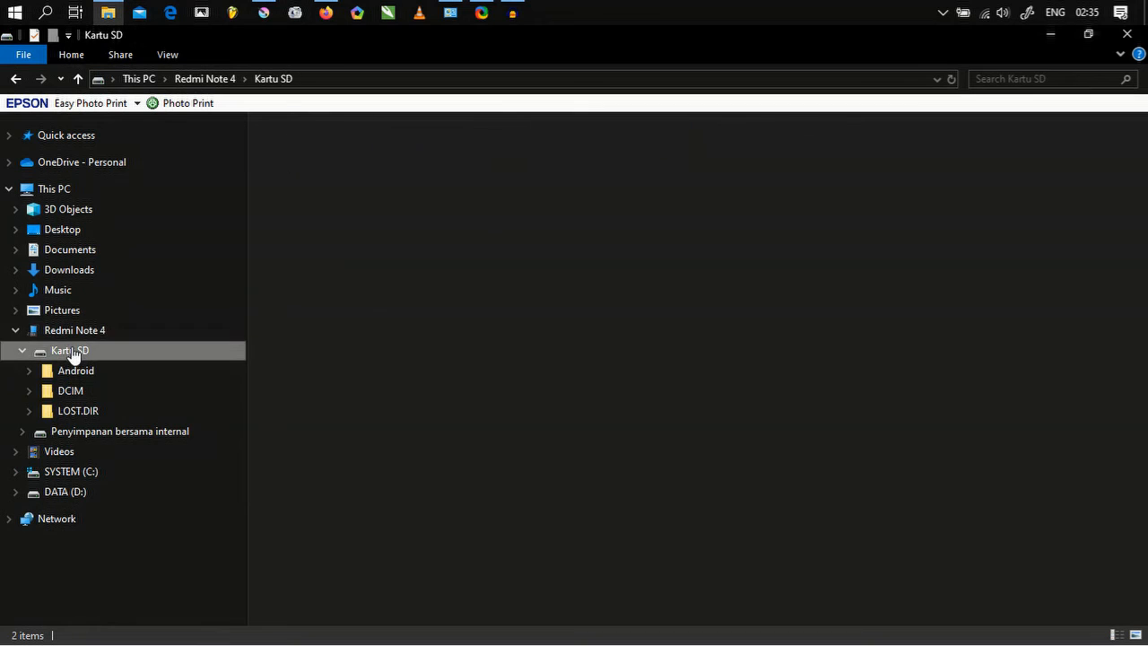
left_click(84, 414)
left_click(86, 435)
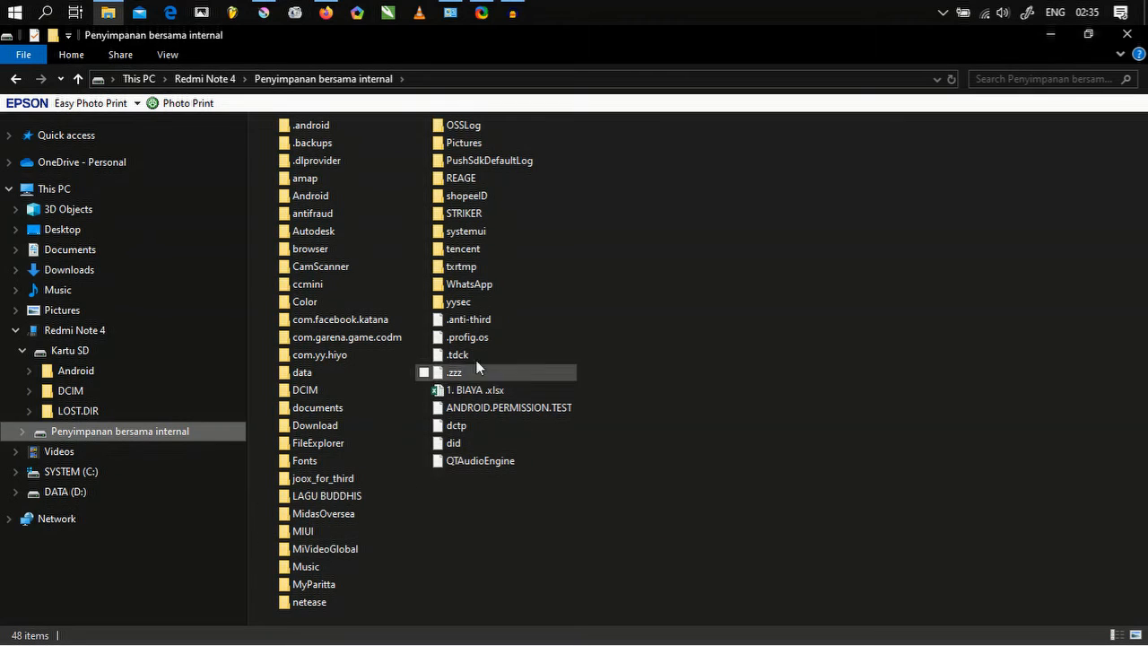
double_click(467, 215)
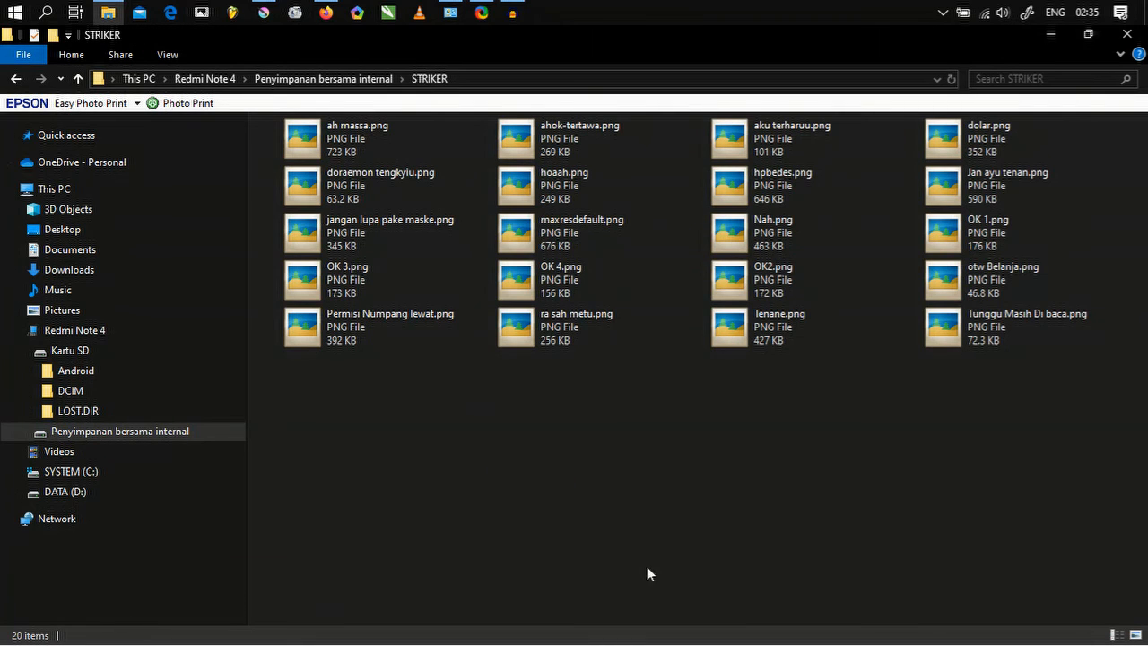
right_click(658, 491)
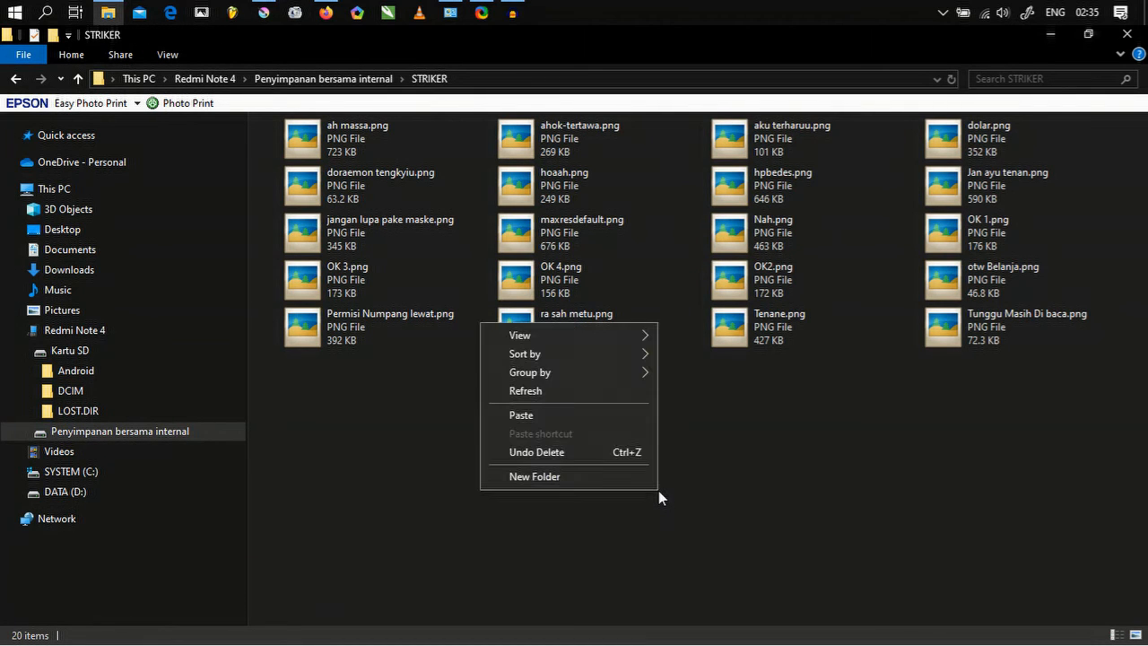
left_click(556, 421)
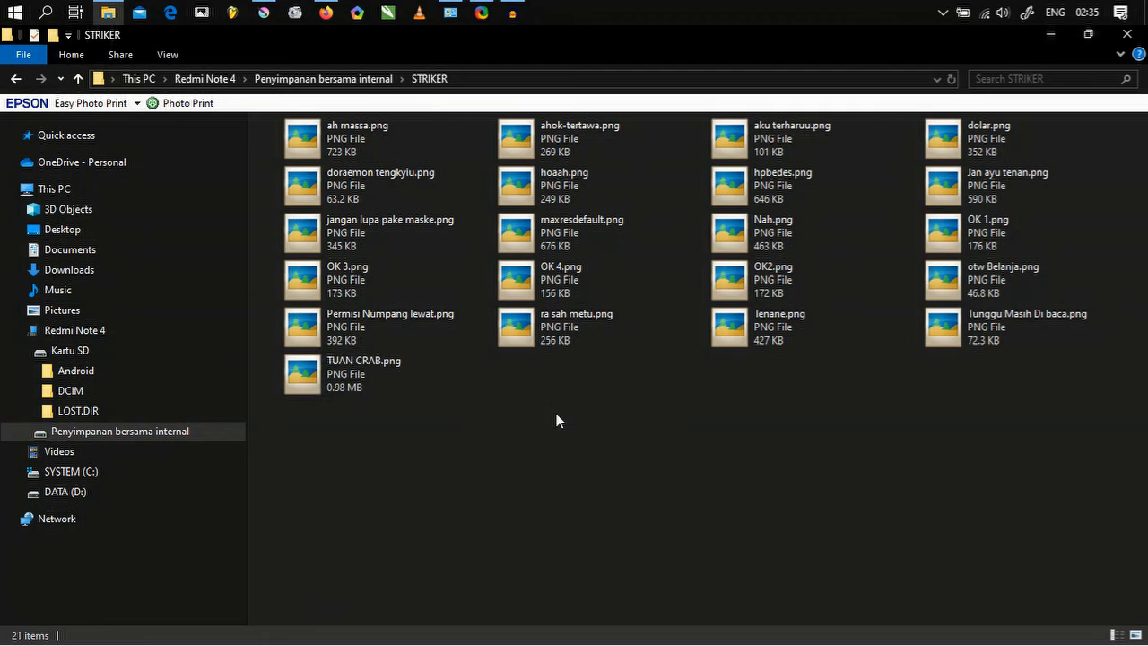
- Show the STRIKER folder's files as large icons and return to the Redmi Note 4's storage overview
left_click(181, 54)
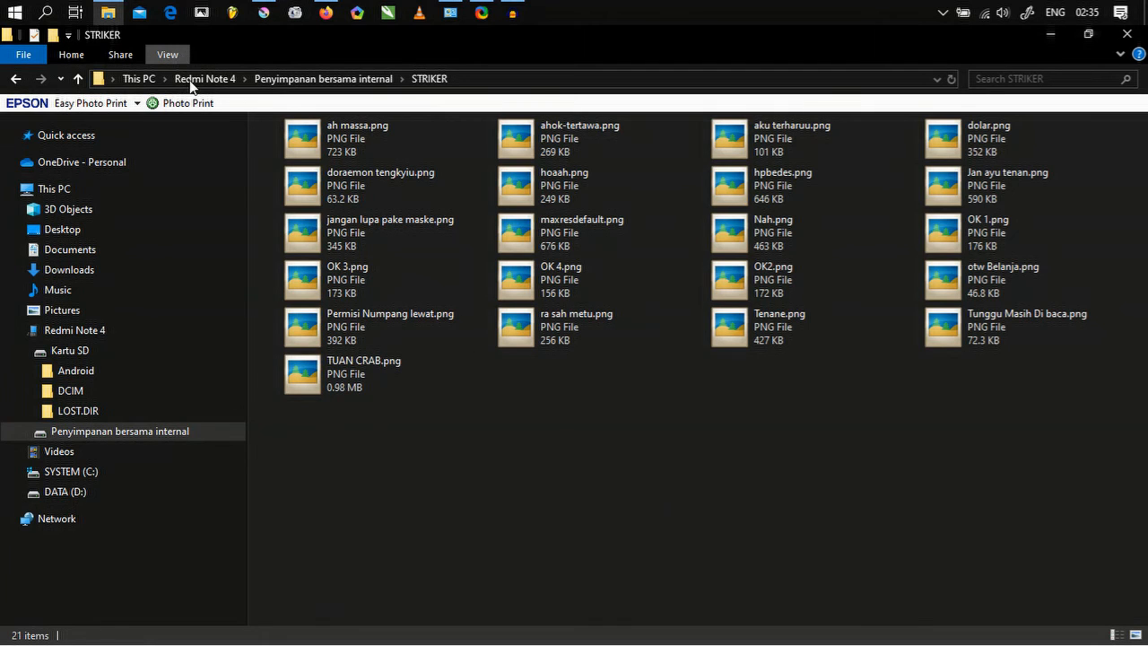
left_click(296, 79)
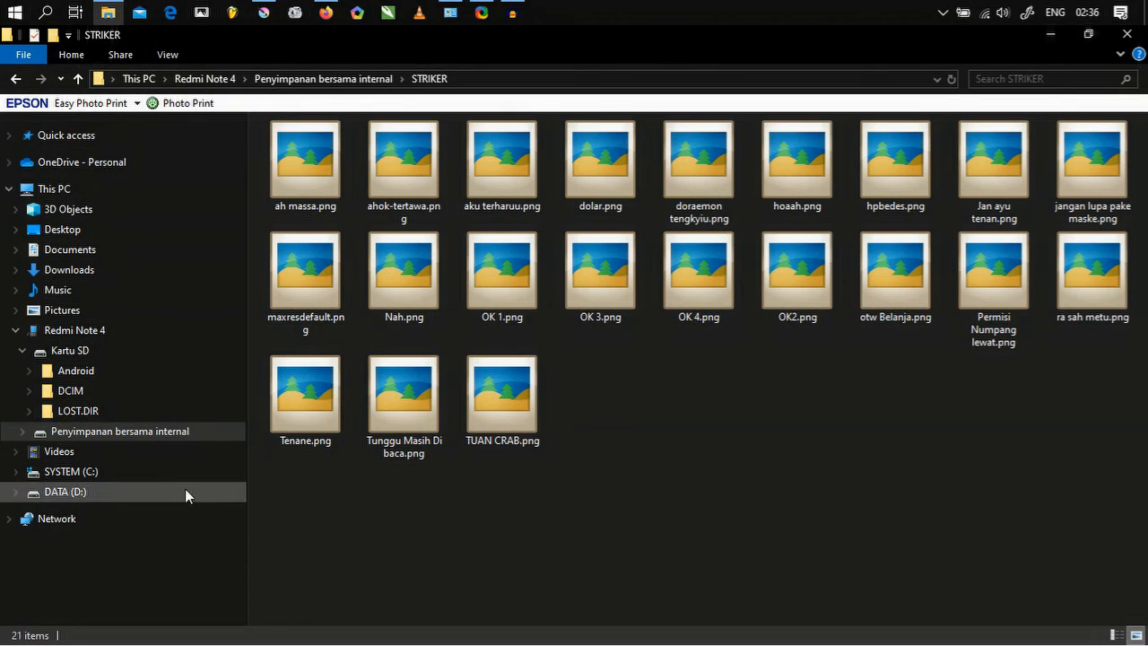
left_click(70, 331)
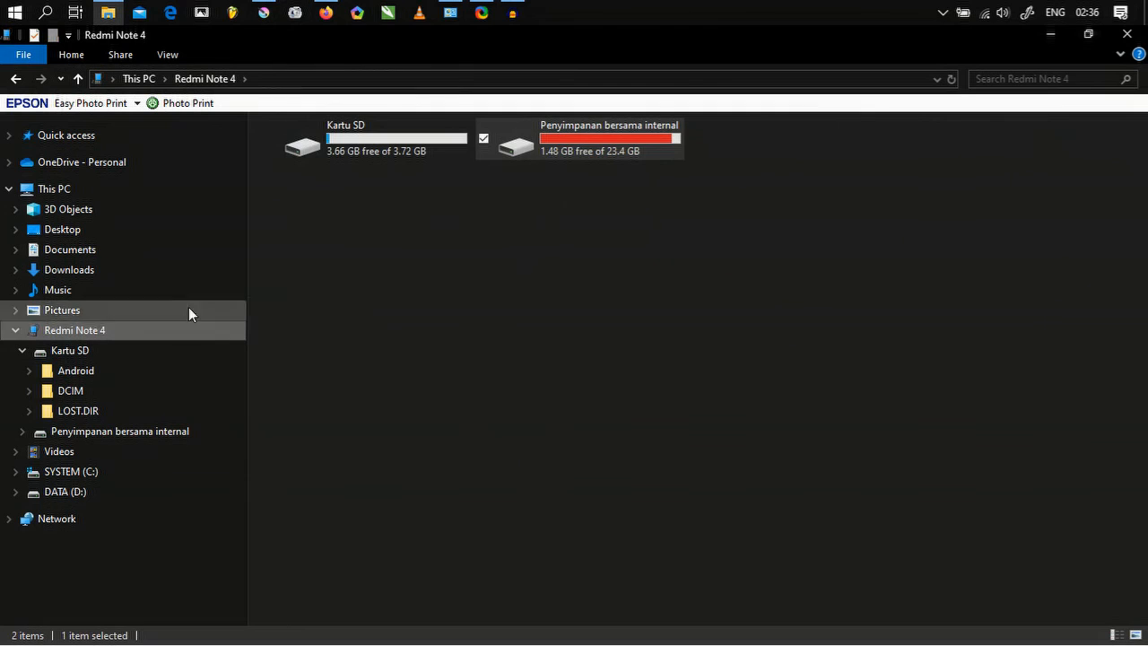
- Open the Redmi Note 4's internal shared storage, and switch back to Krita to inspect the captioned crab artwork
double_click(631, 150)
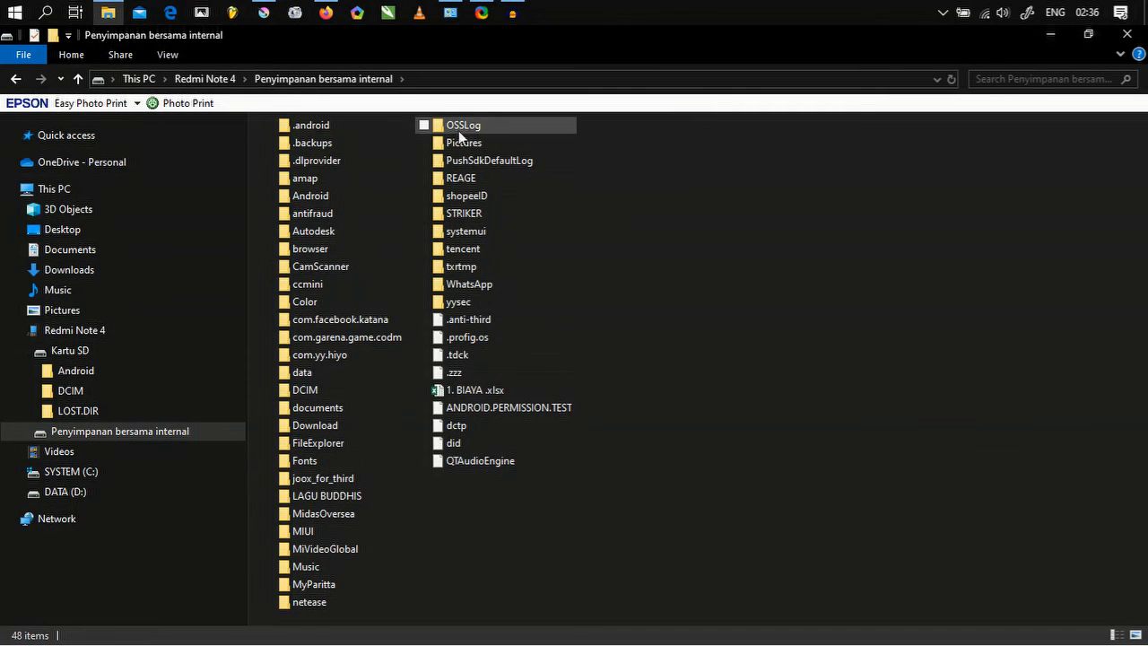
left_click(1056, 37)
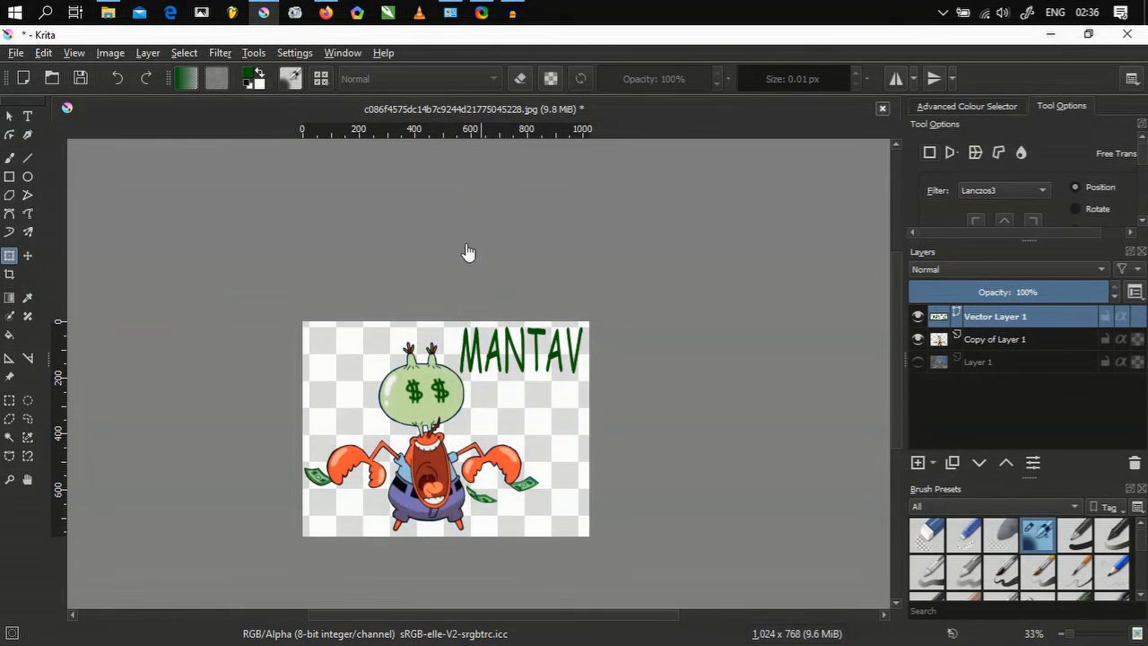
scroll(431, 475, "up", 1)
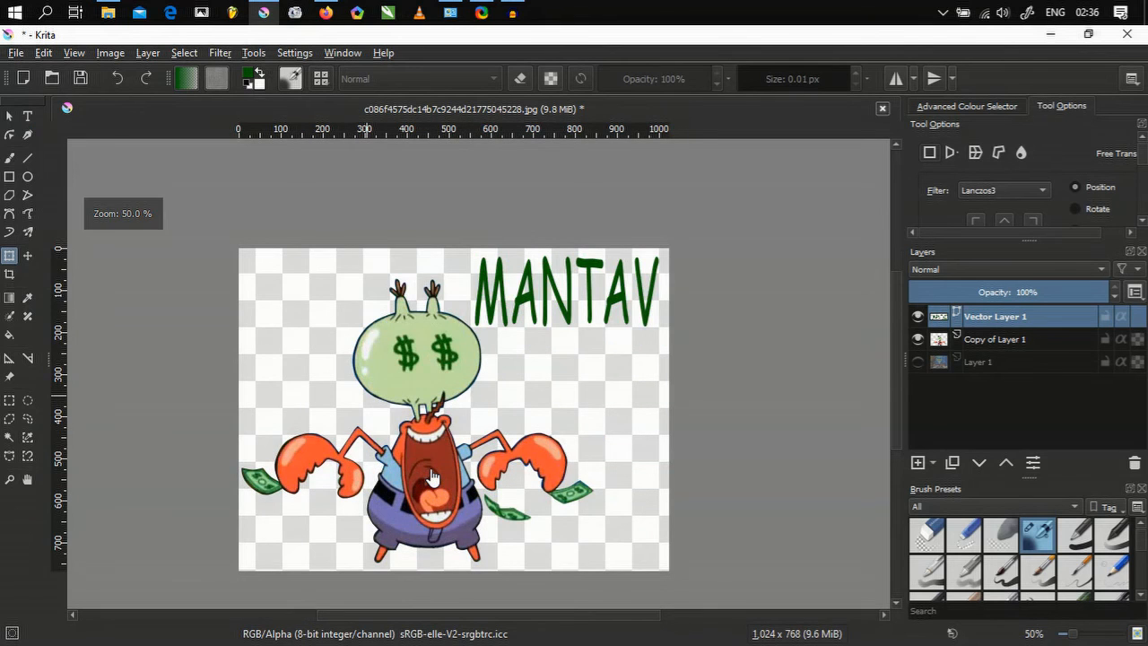
scroll(430, 475, "down", 1)
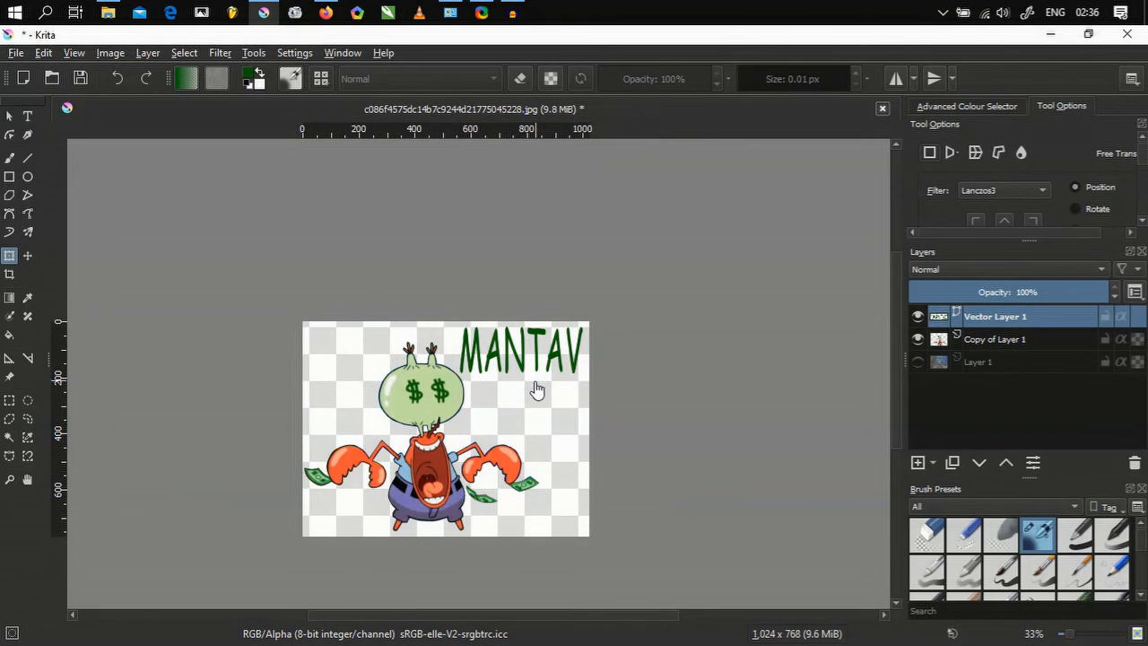
left_click(16, 53)
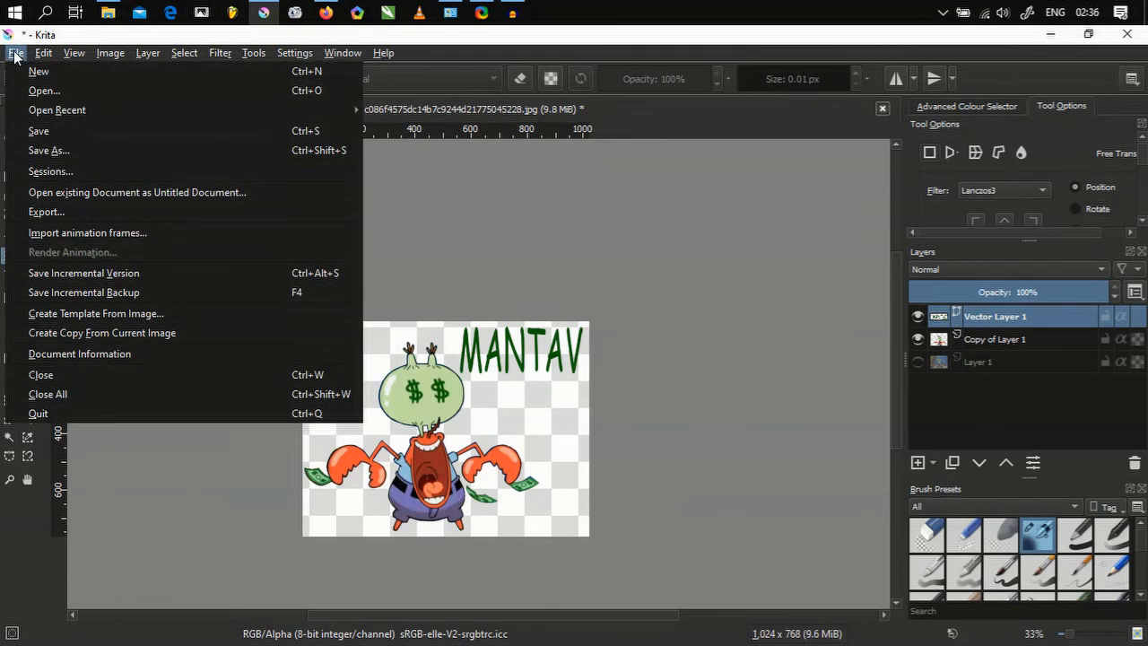
left_click(83, 131)
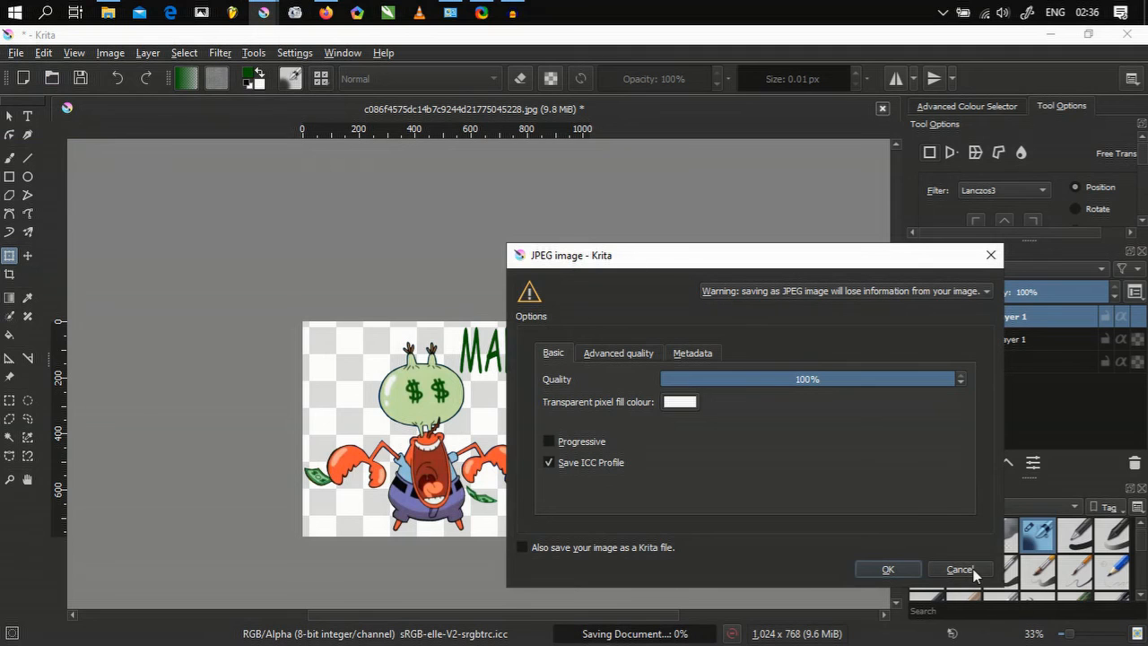
left_click(974, 571)
- Save the artwork in the Downloads folder as a Krita document (*.kra) named TUAN CRAB
left_click(16, 53)
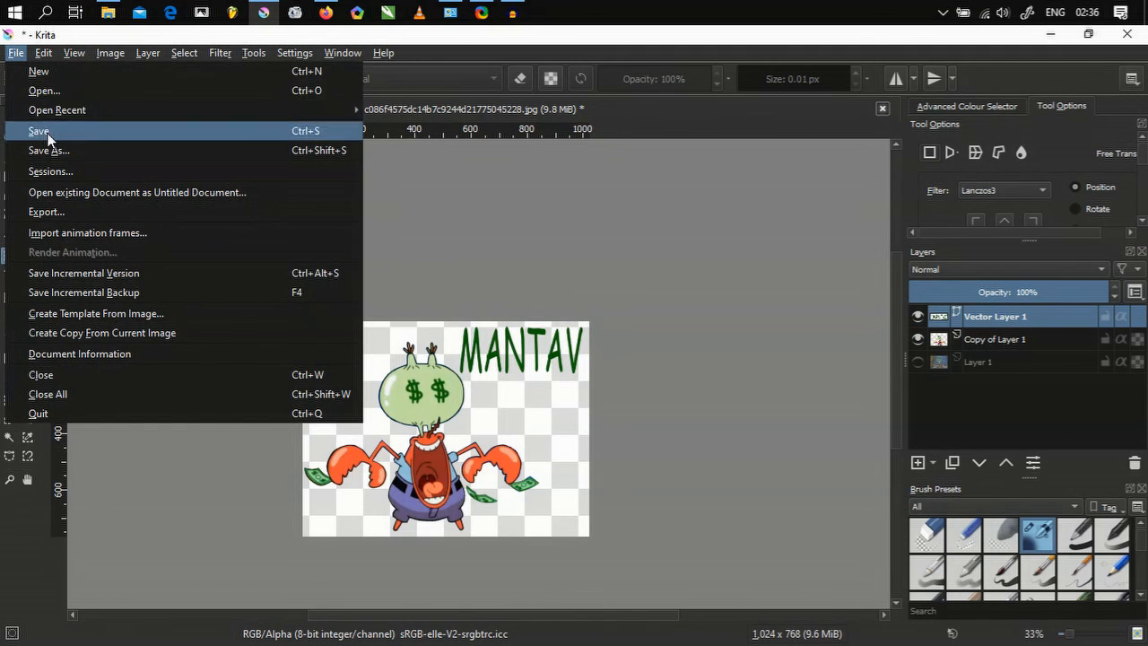
left_click(72, 149)
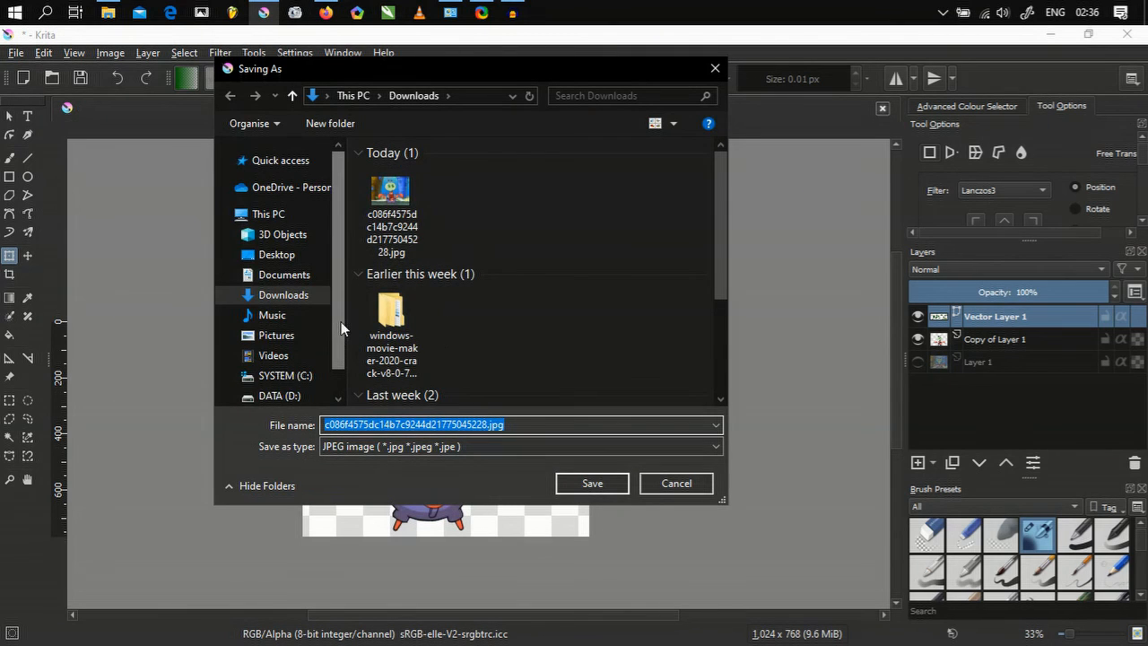
type("TUA")
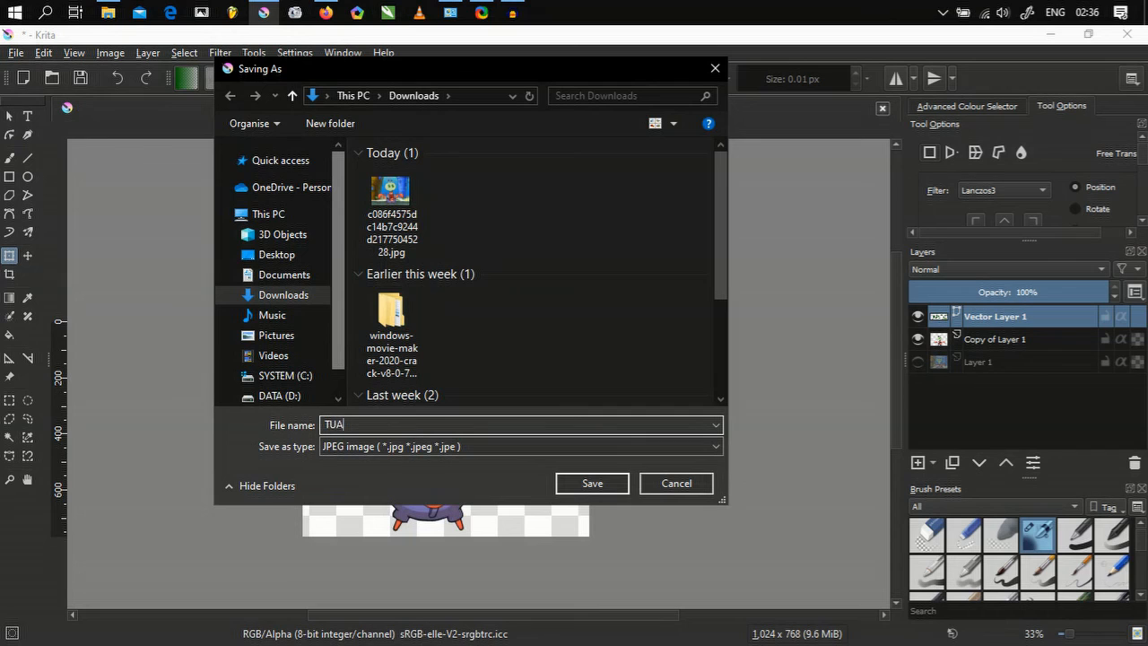
type("N CA")
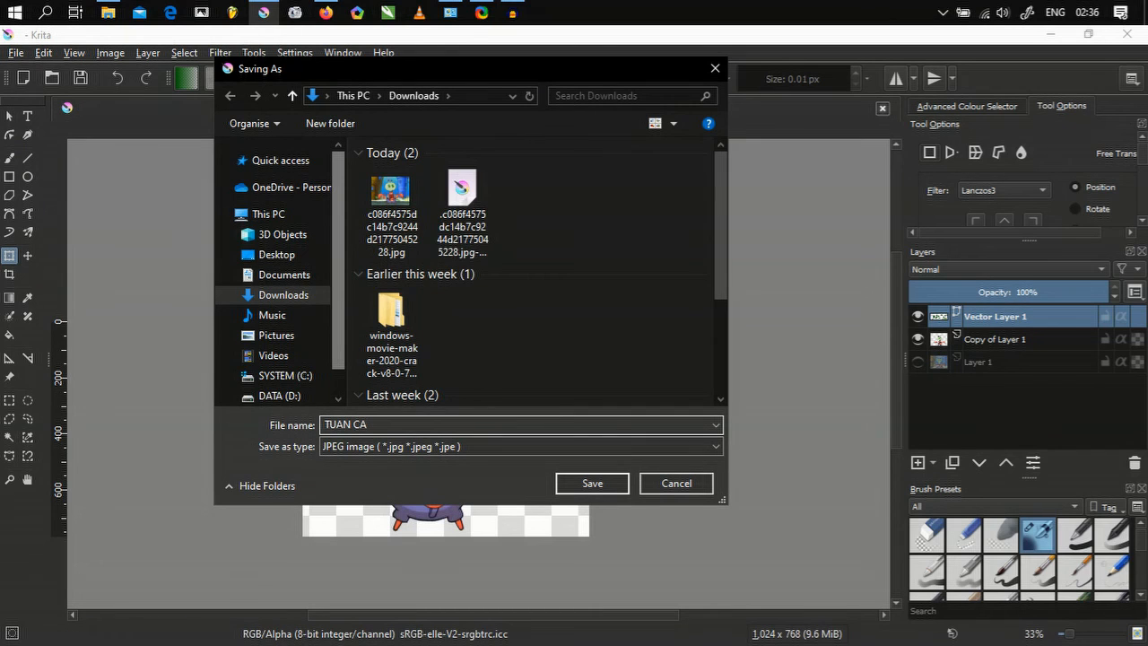
type("R")
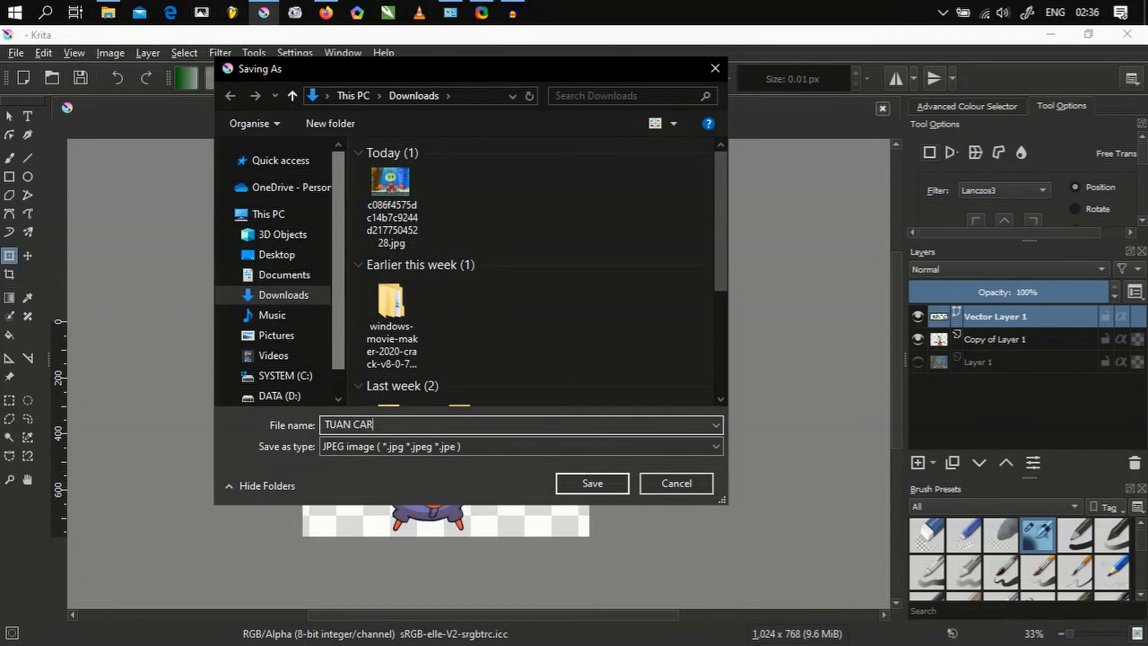
key("BackSpace")
key("BackSpace")
type("RAB")
left_click(417, 445)
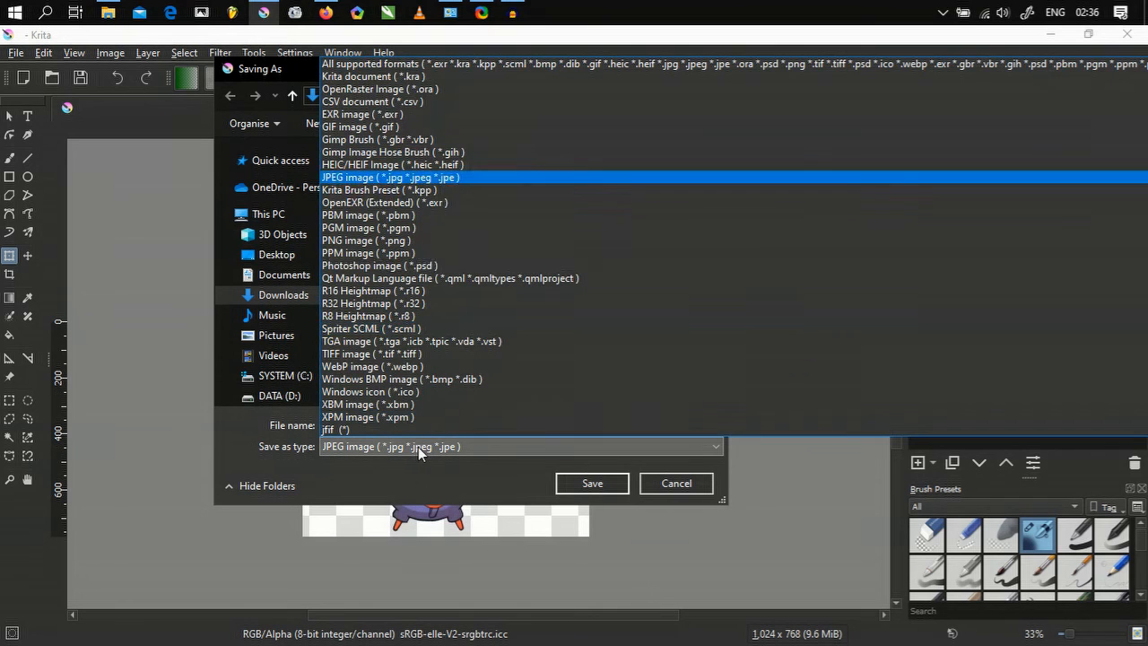
left_click(416, 78)
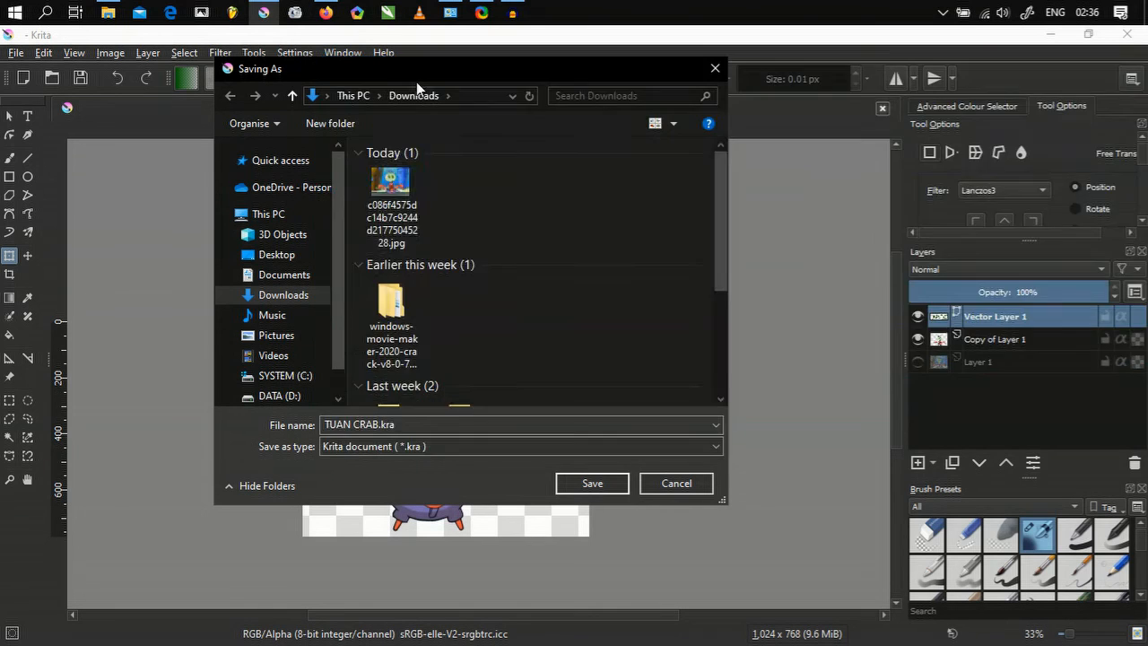
left_click(592, 481)
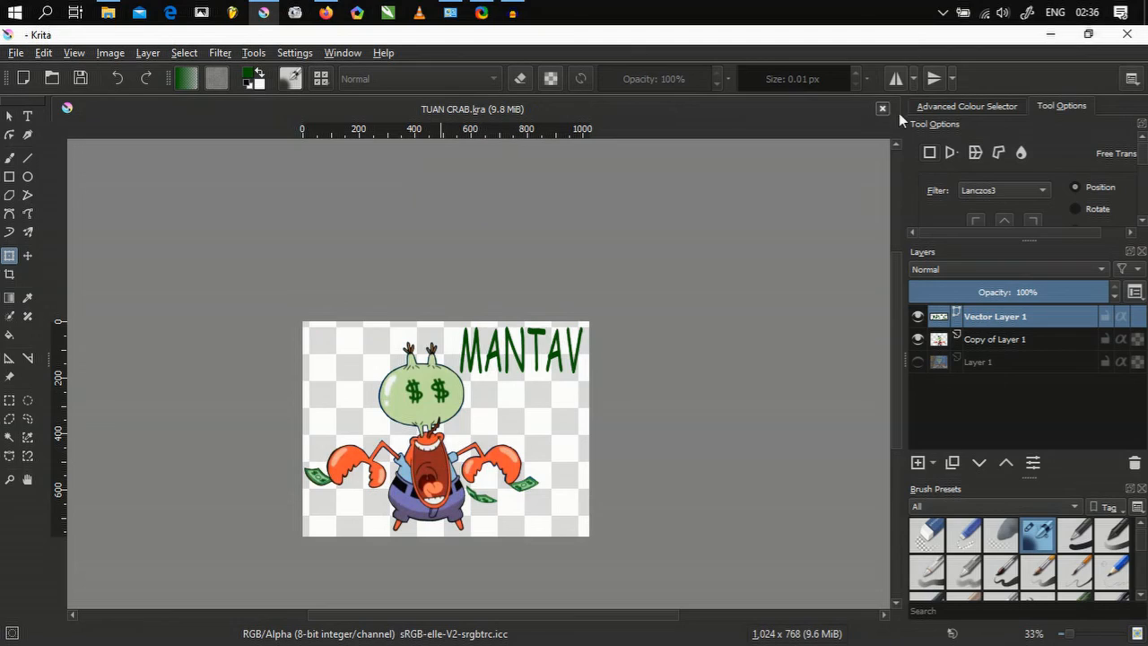
- Switch to File Explorer and view the Downloads folder with extra large icons to check the TUAN CRAB.kra file
left_click(1050, 34)
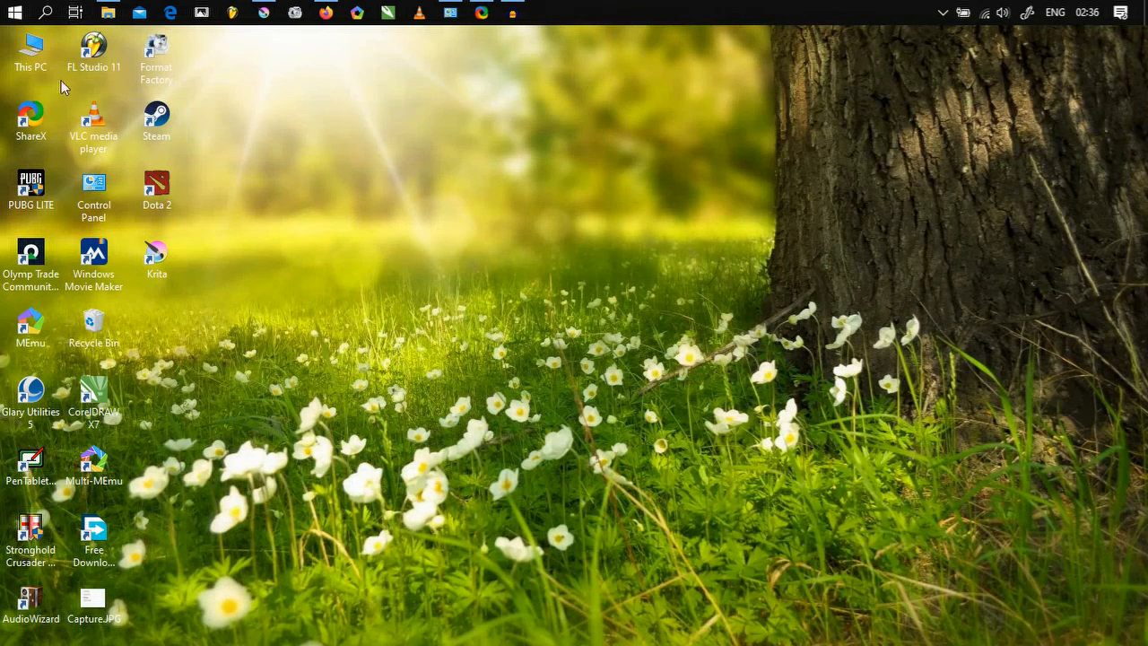
left_click(107, 11)
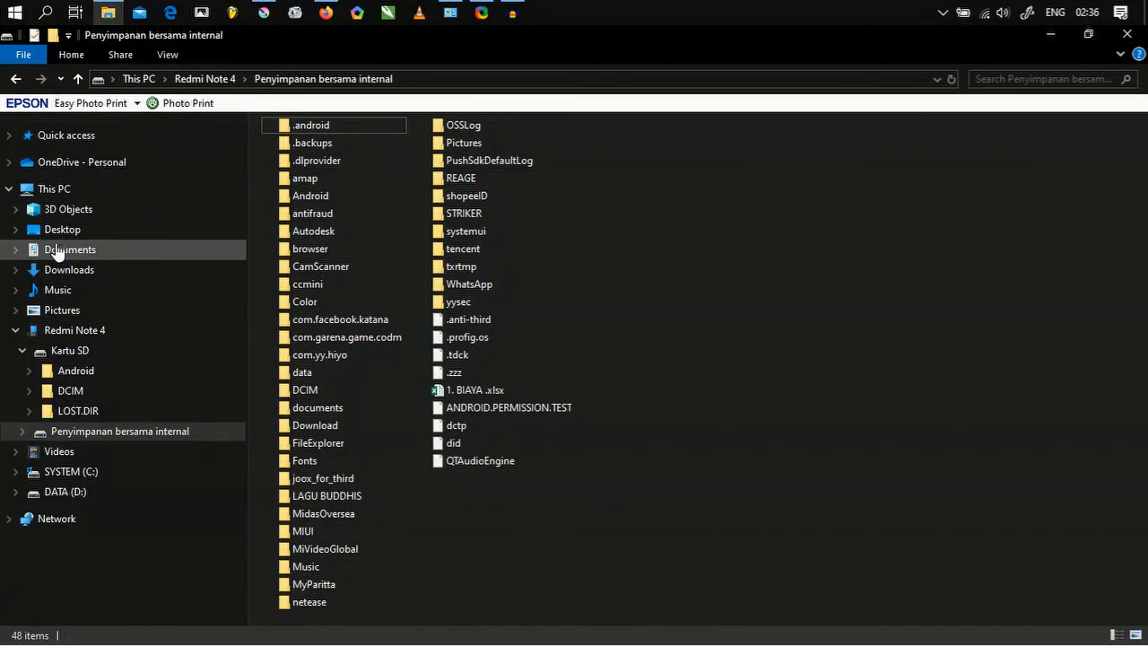
left_click(79, 270)
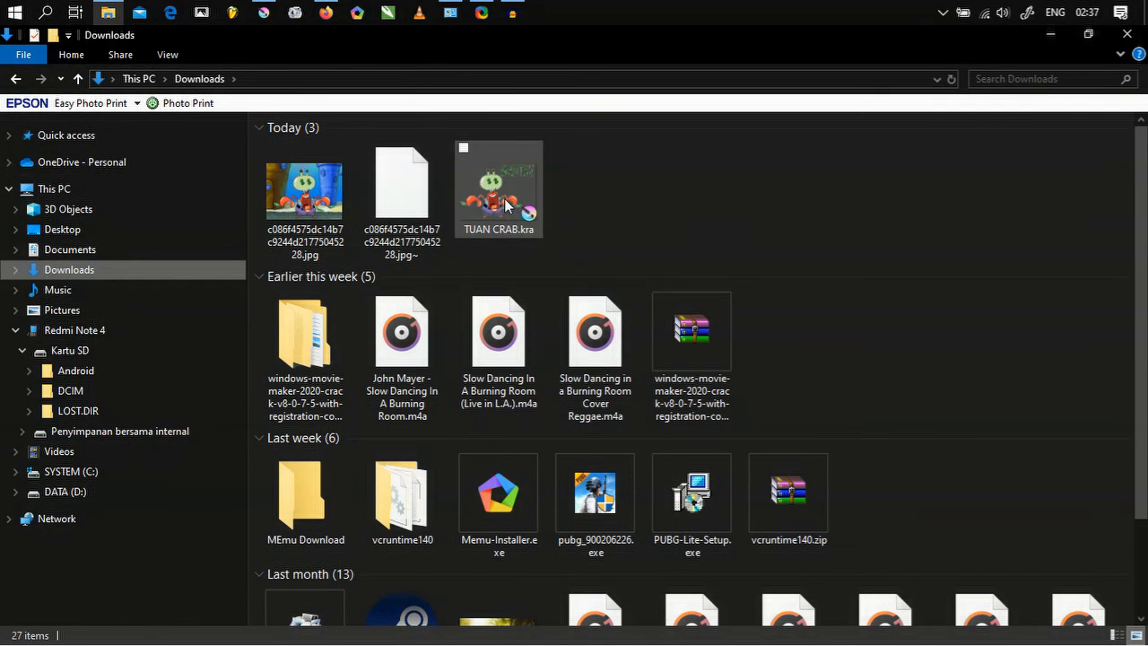
left_click(168, 55)
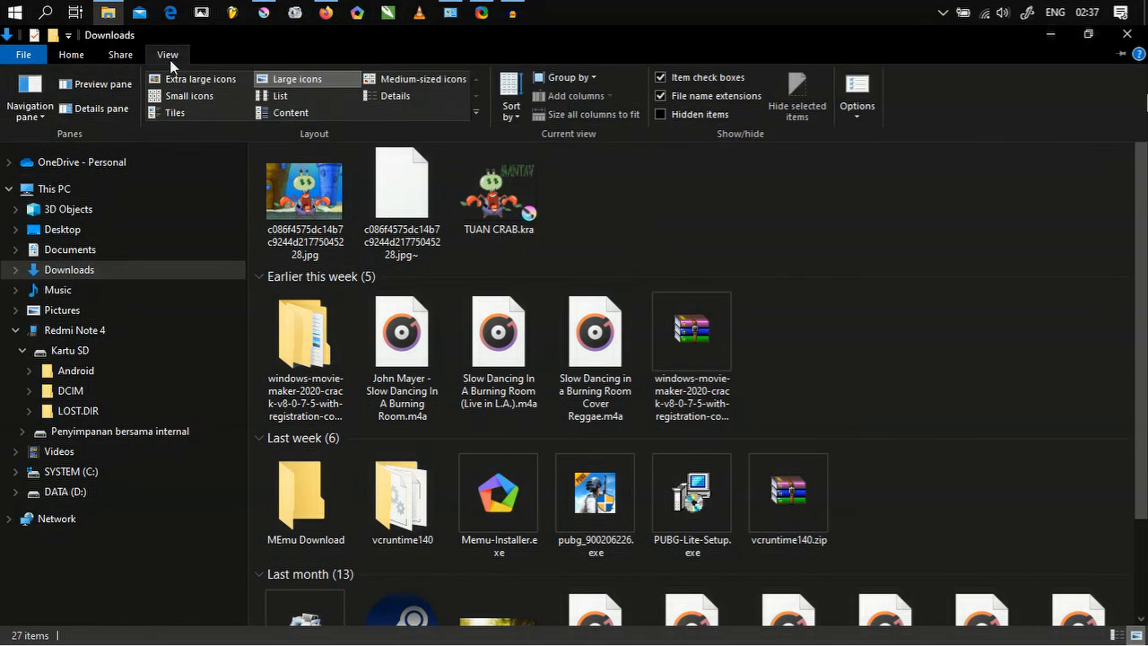
left_click(210, 81)
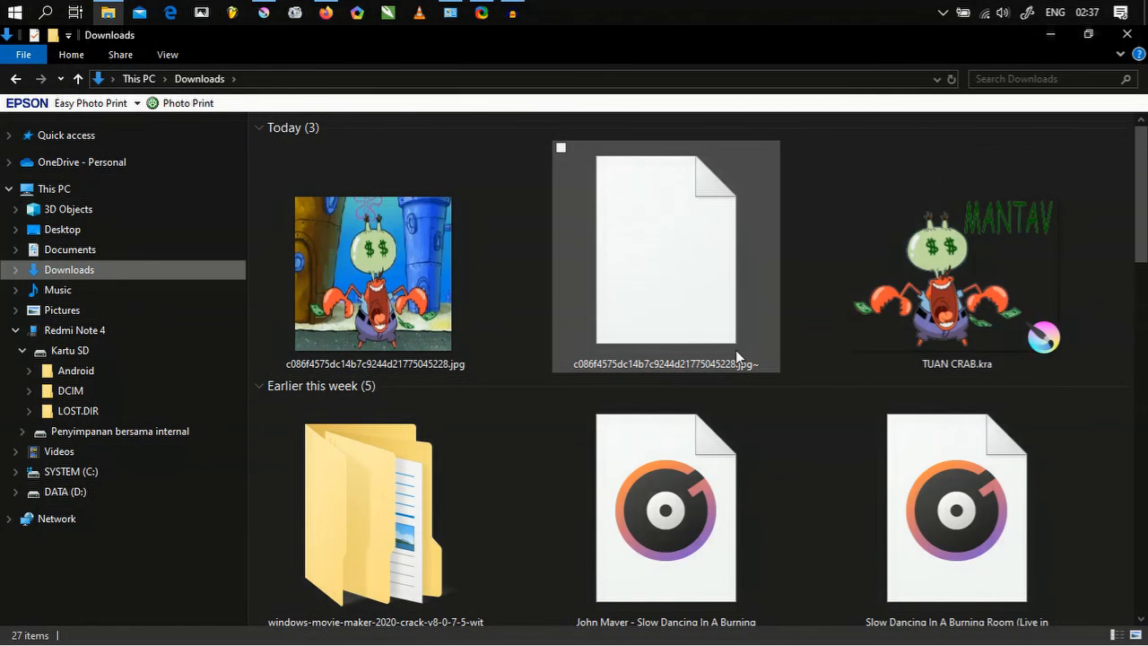
scroll(735, 351, "down", 2)
scroll(735, 351, "up", 2)
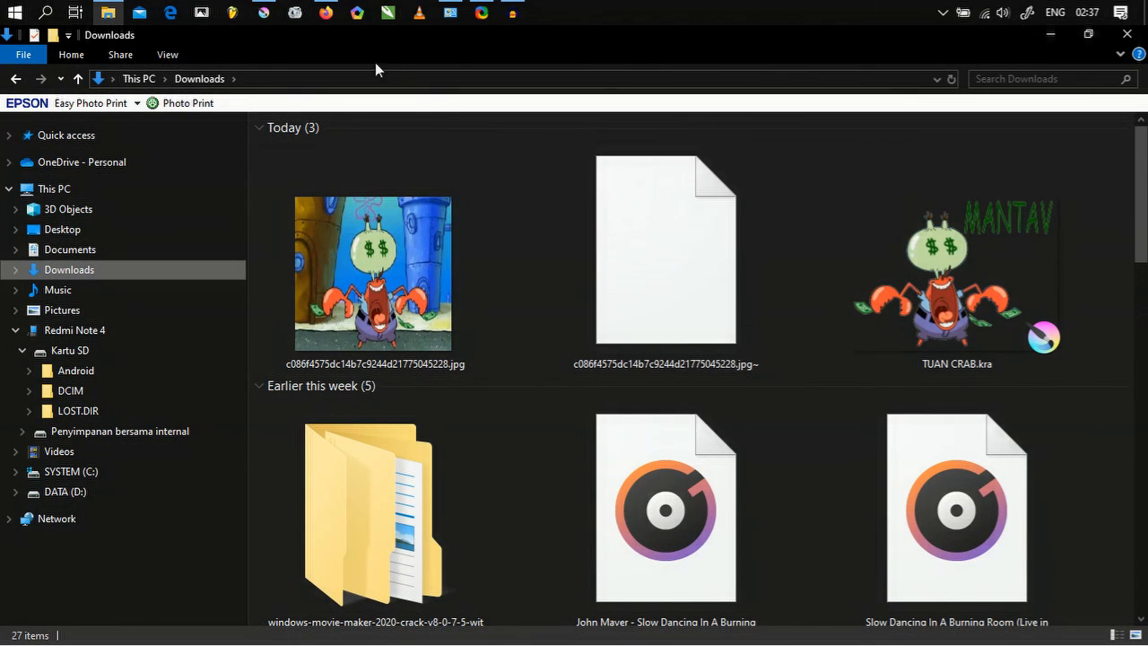
left_click(263, 13)
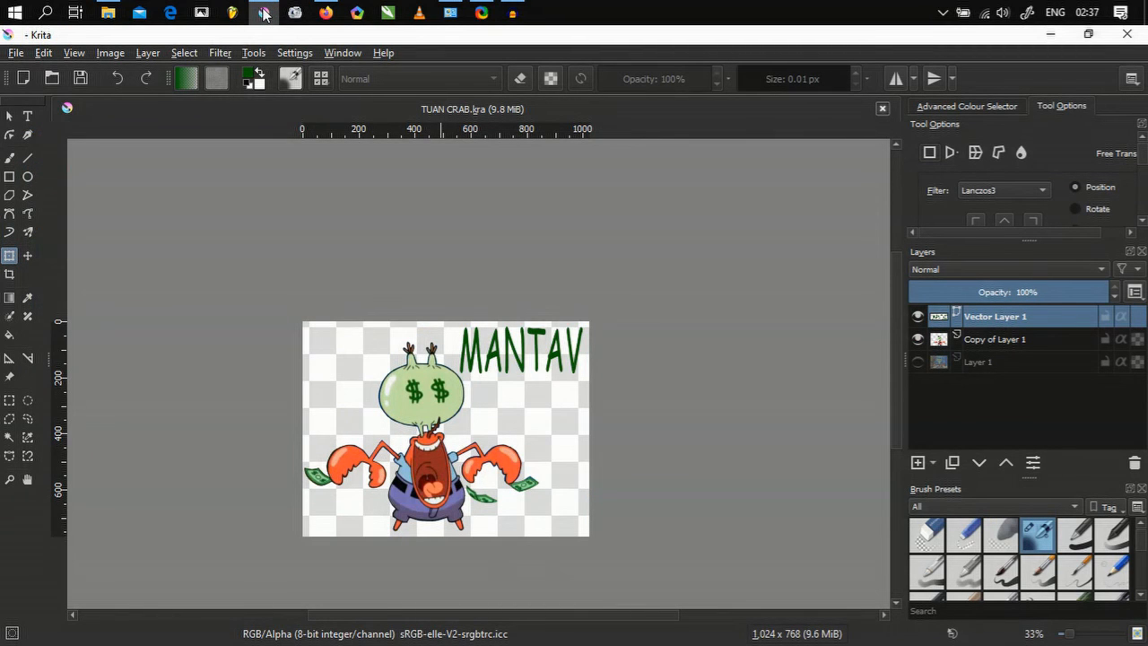
left_click(264, 13)
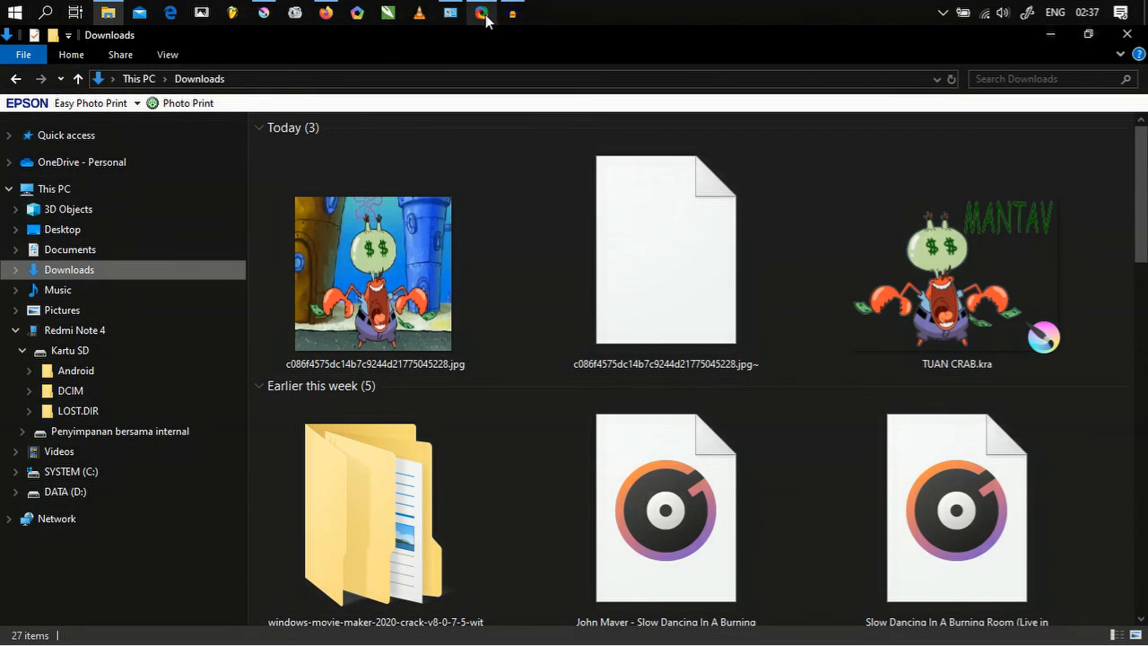
left_click(1055, 38)
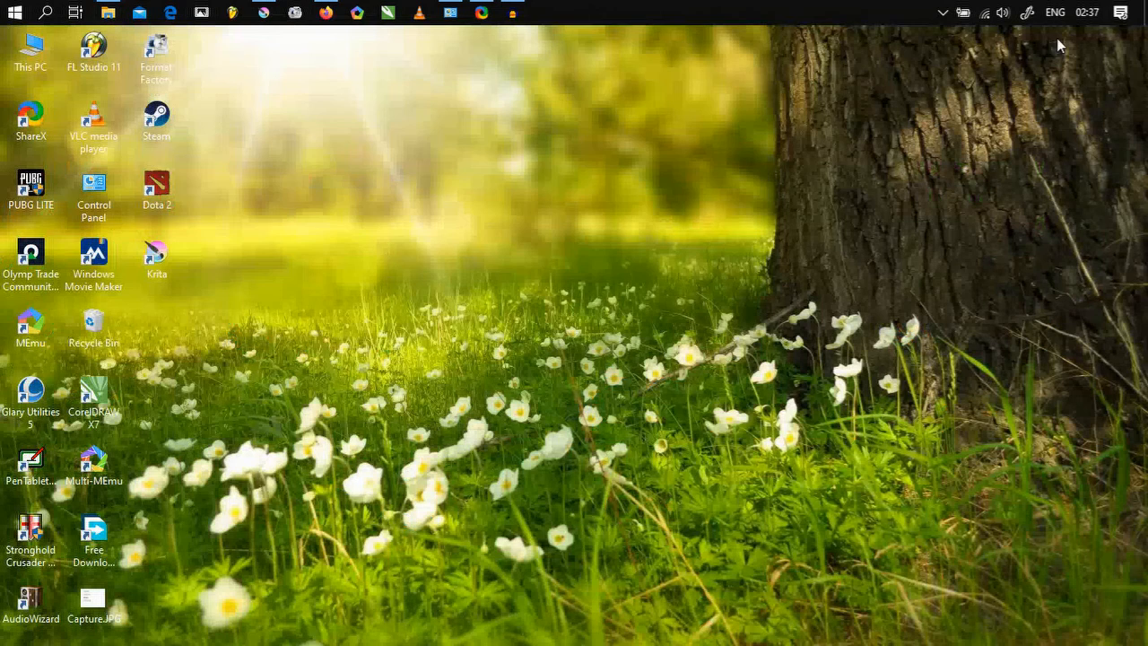
left_click(942, 12)
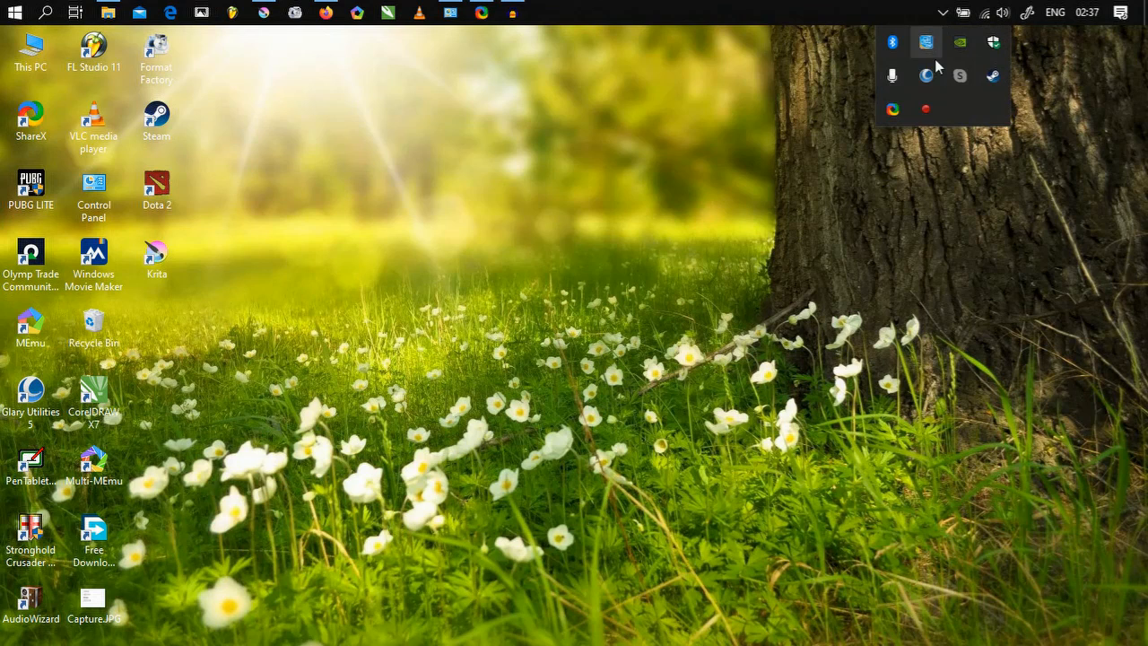
left_click(926, 111)
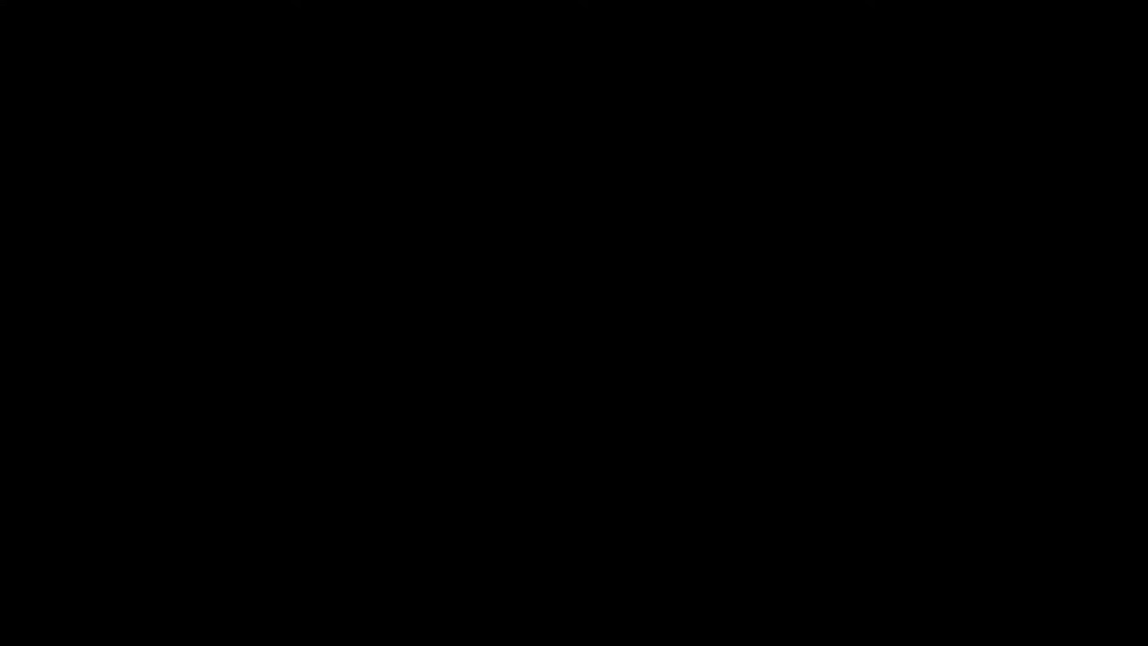